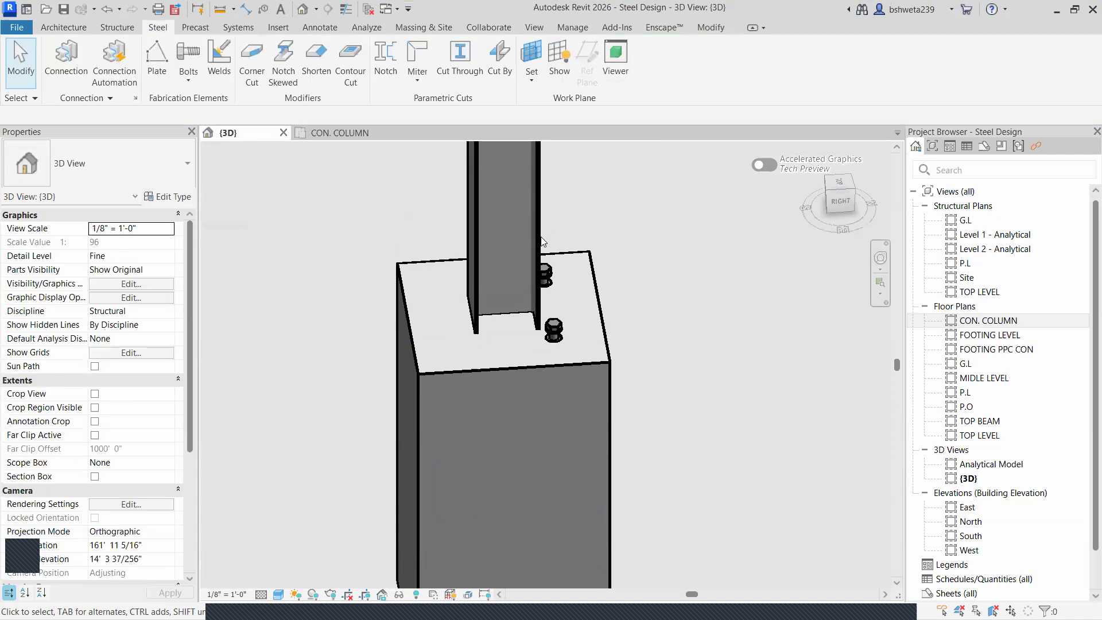
- Delete the remaining bolts beside the steel column on top of the concrete column
click(447, 82)
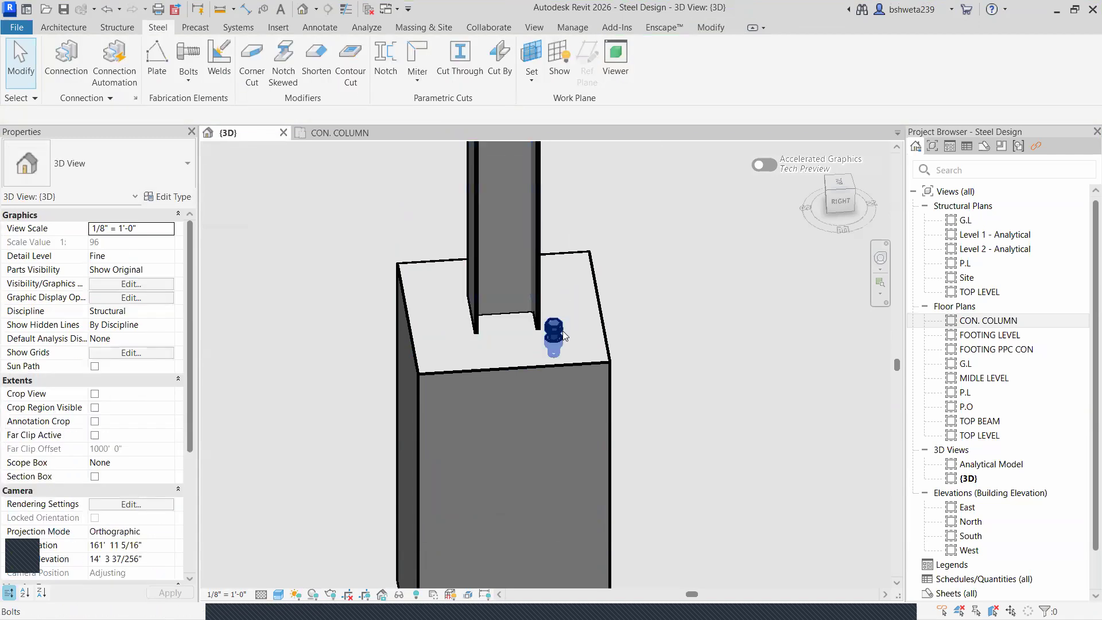
click(554, 330)
click(451, 76)
- Check the steel column in the 3D view, and check the surrounding concrete columns' types in the CON. COLUMN floor plan
scroll(384, 167, down, 2)
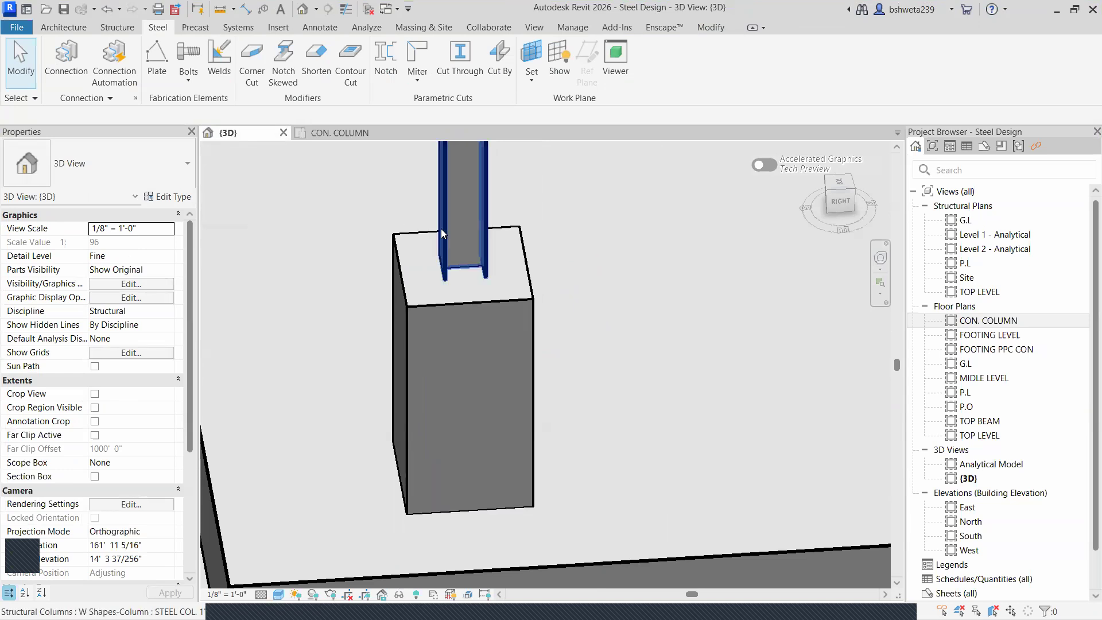
click(445, 263)
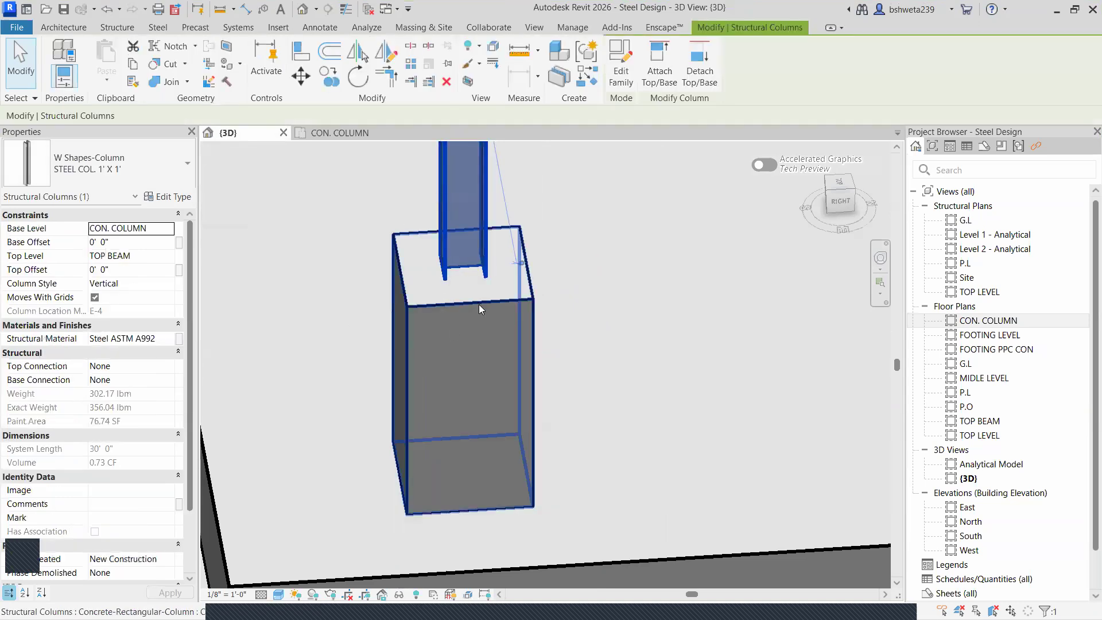
scroll(479, 304, up, 2)
key(Escape)
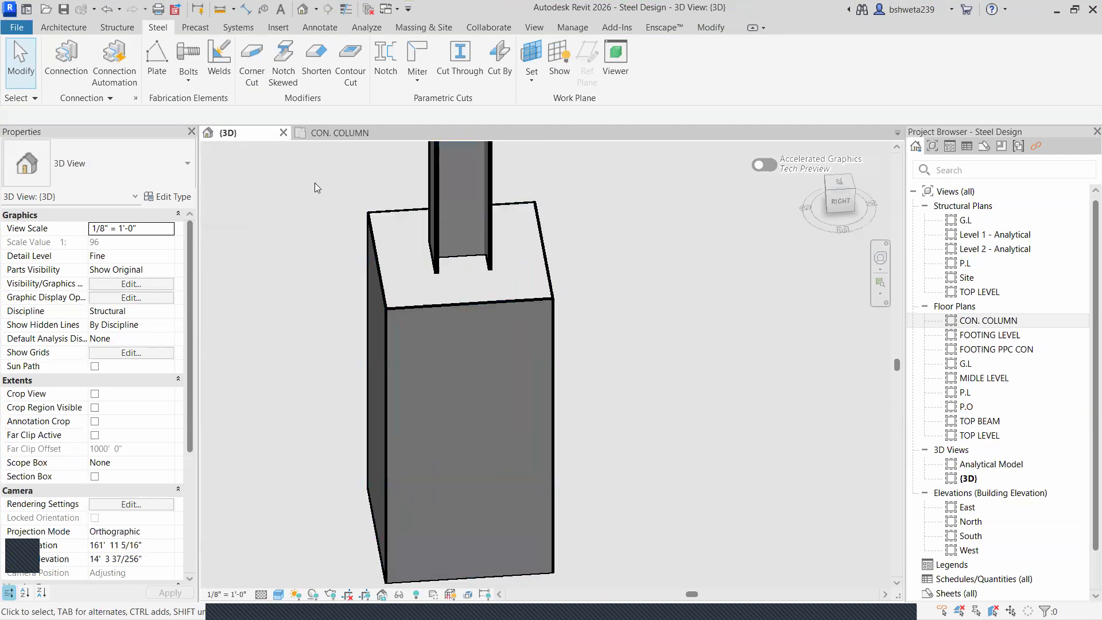
click(352, 133)
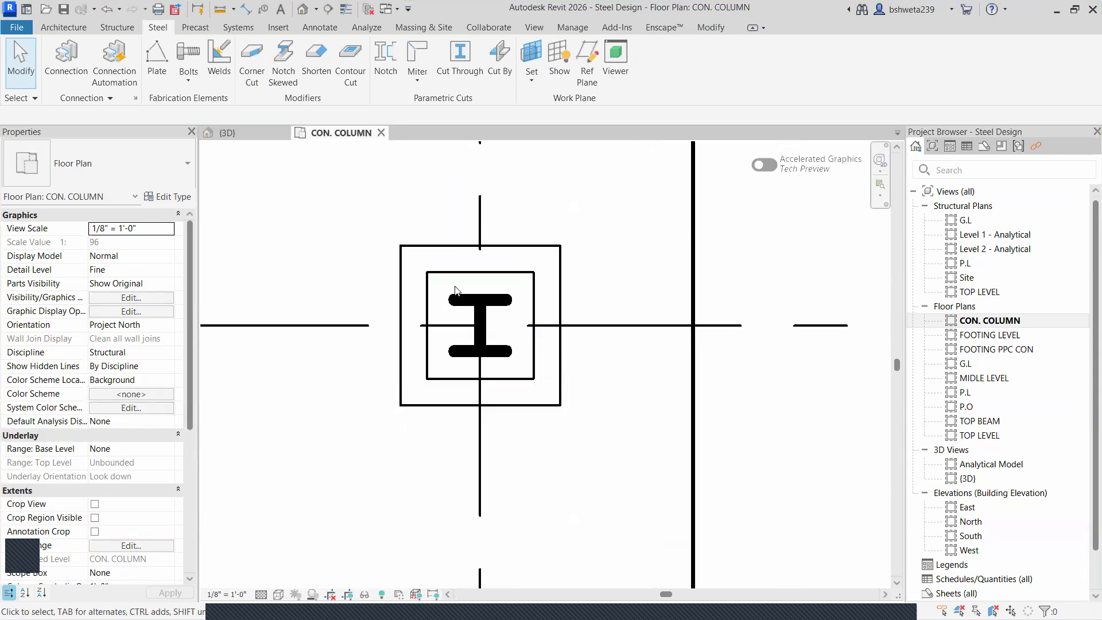
scroll(442, 276, up, 1)
click(432, 242)
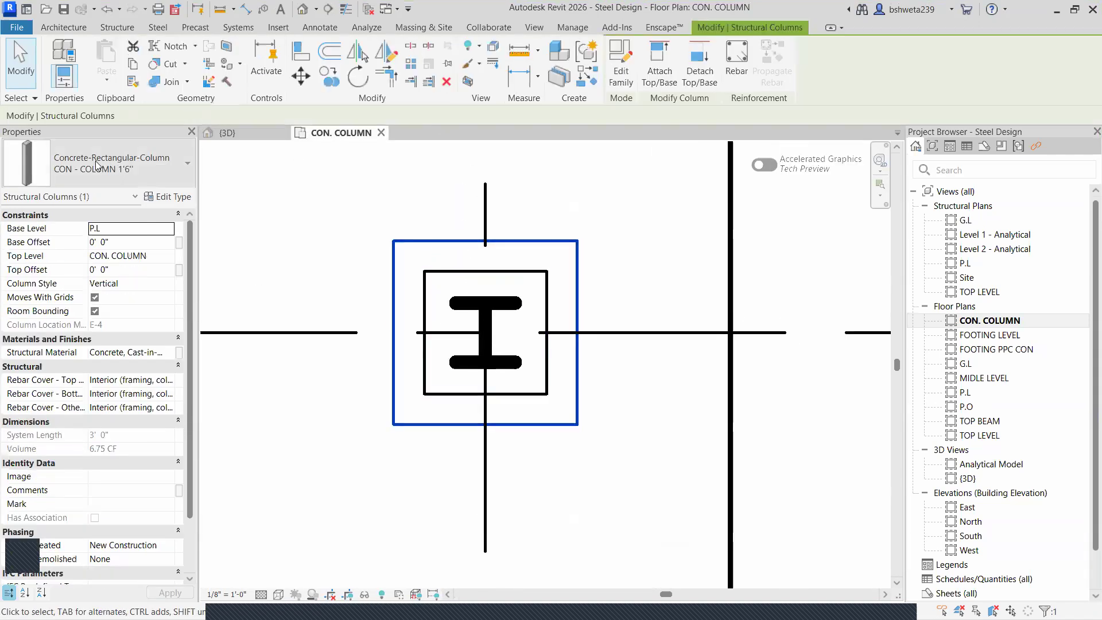
key(Escape)
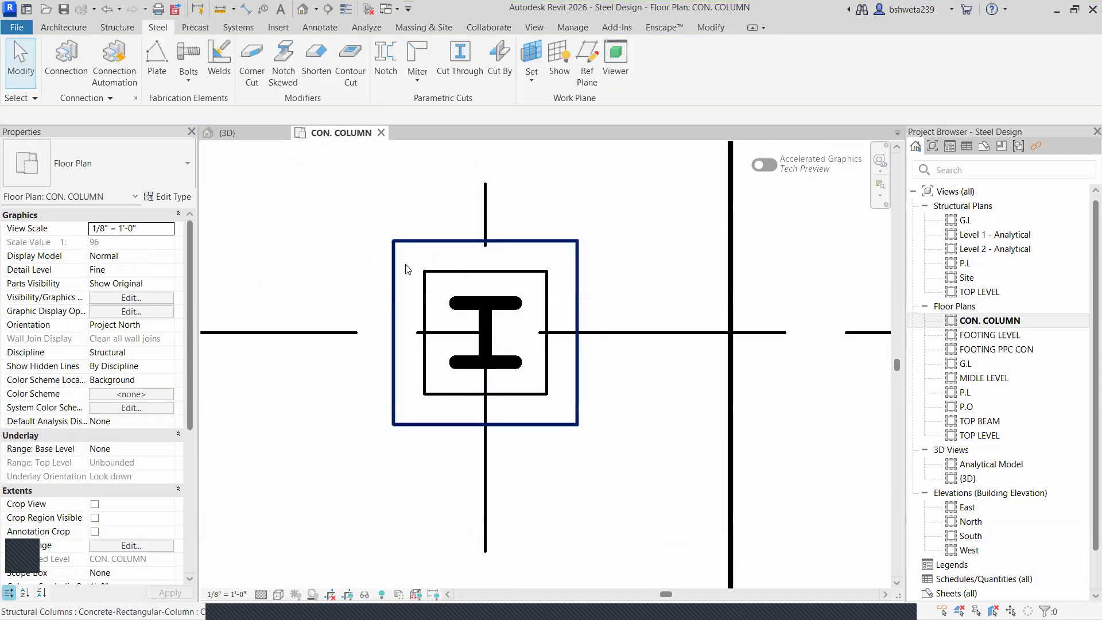
click(405, 246)
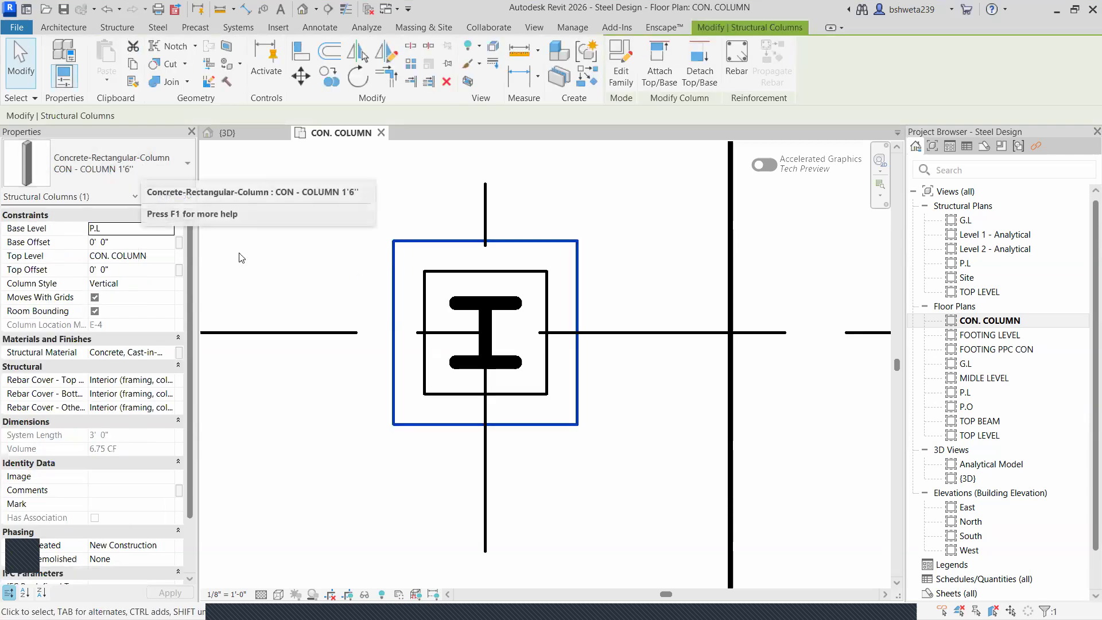
click(381, 287)
click(405, 284)
key(Escape)
click(458, 279)
key(Escape)
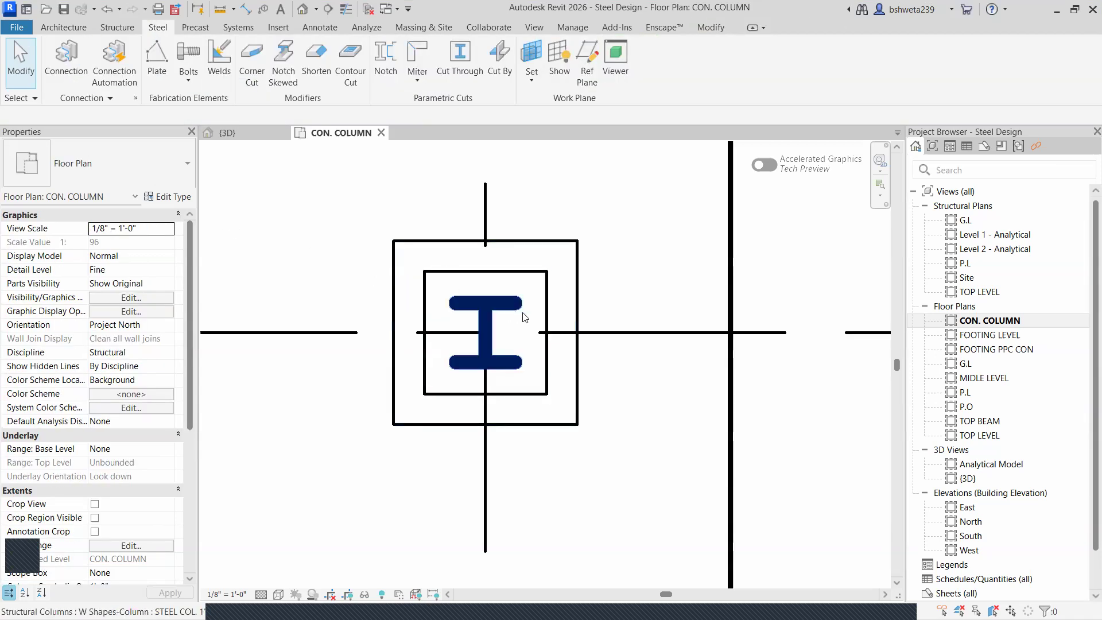
click(565, 313)
key(Escape)
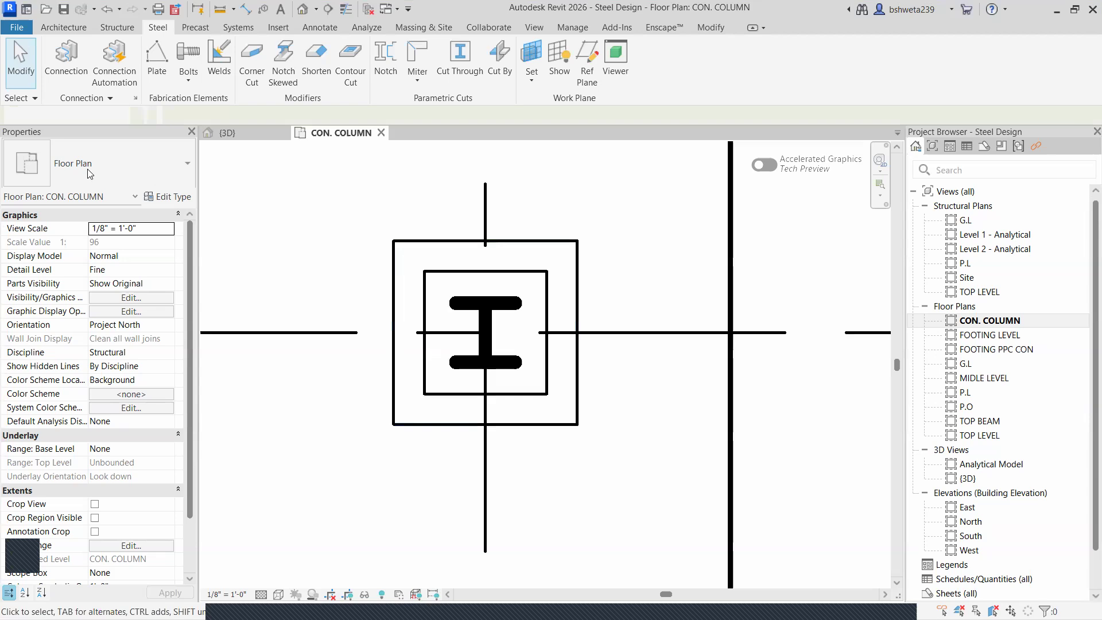
- Inspect the column rising from the footing and the concrete column above it in the 3D view
click(227, 135)
scroll(464, 351, down, 2)
scroll(492, 367, down, 4)
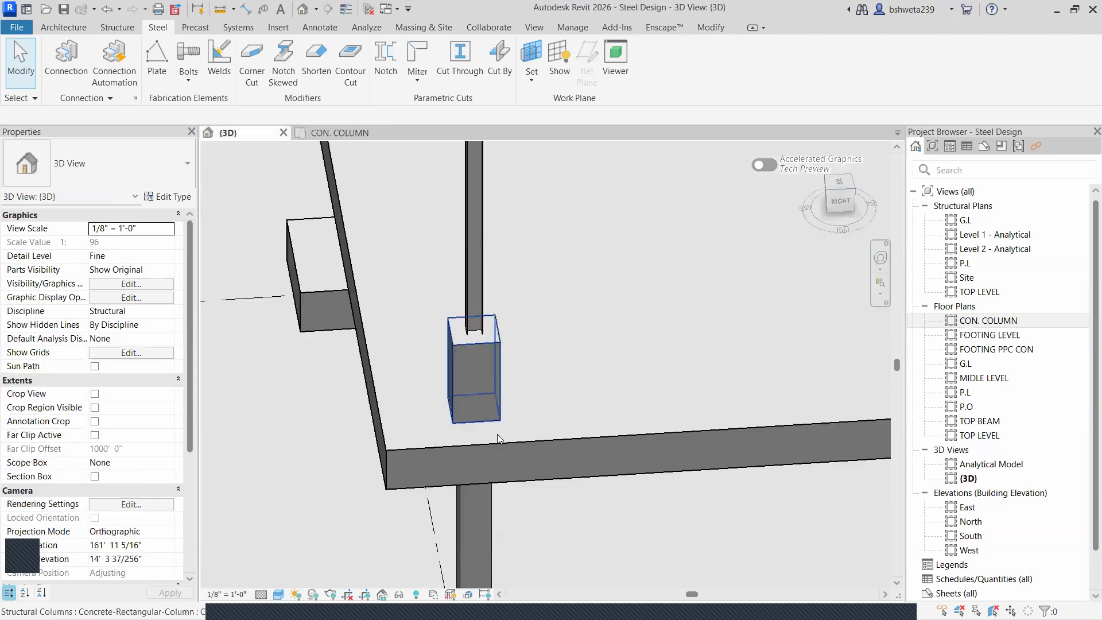
middle_drag(516, 430, 477, 318)
scroll(460, 384, up, 2)
click(436, 374)
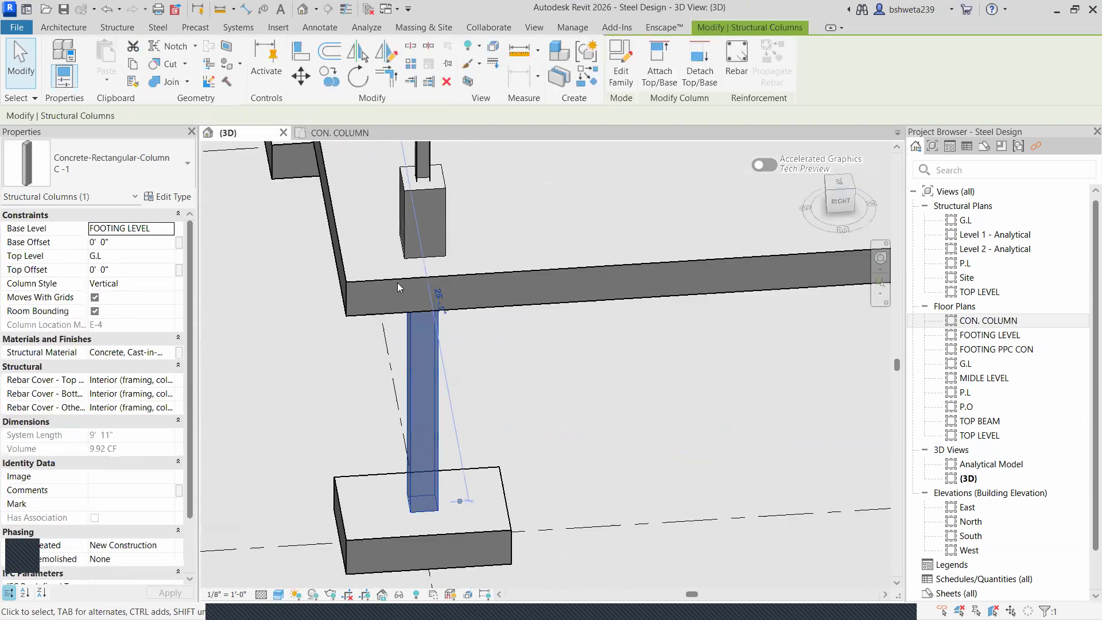
key(Escape)
click(433, 240)
key(Escape)
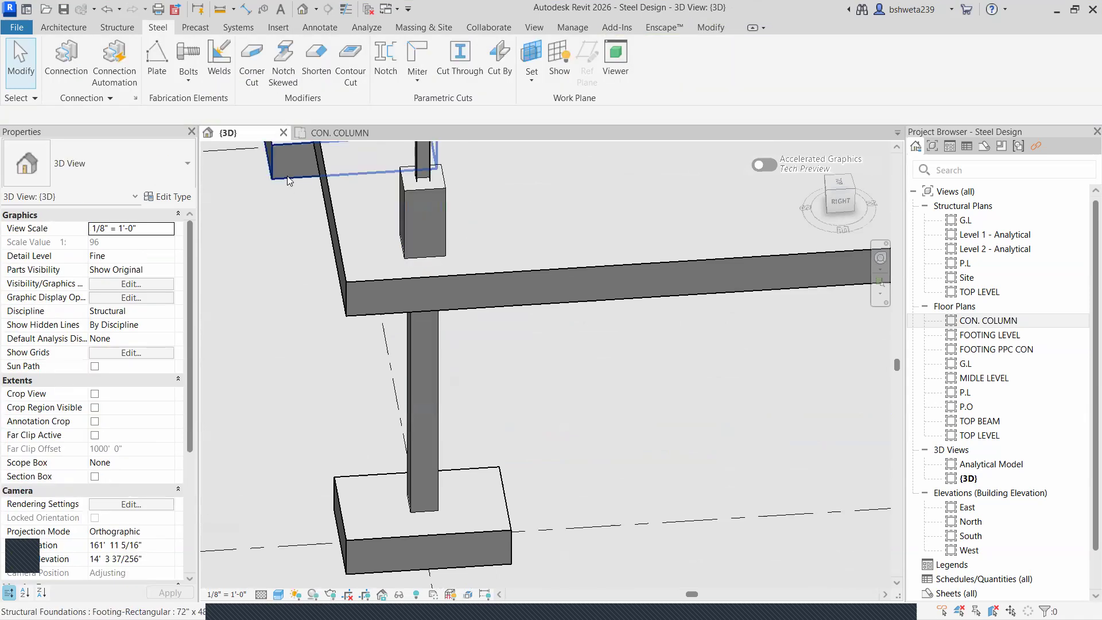
- Create a rectangular steel plate of about 1'-0" by 0'-11 1/2" around the steel column in the CON. COLUMN floor plan
click(342, 133)
scroll(481, 308, up, 5)
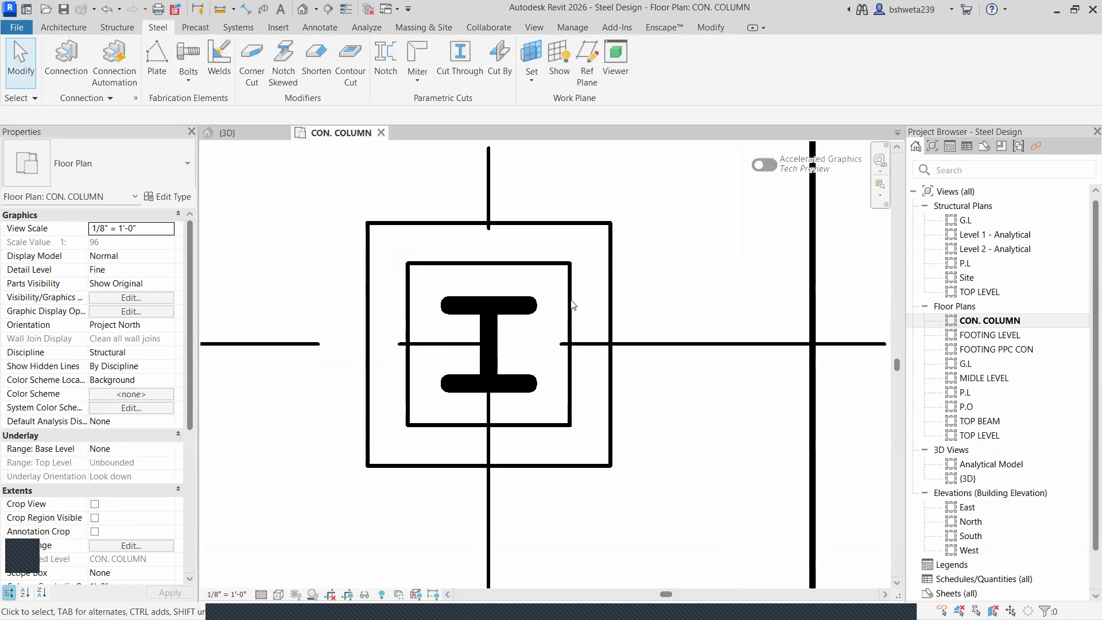
middle_drag(479, 385, 539, 373)
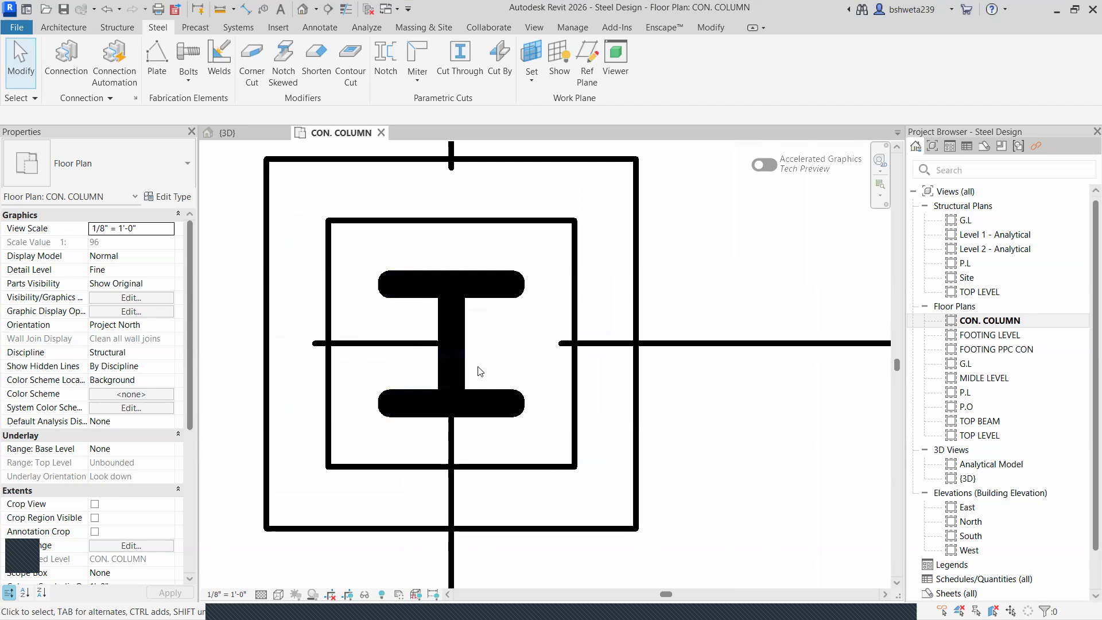
scroll(473, 370, down, 1)
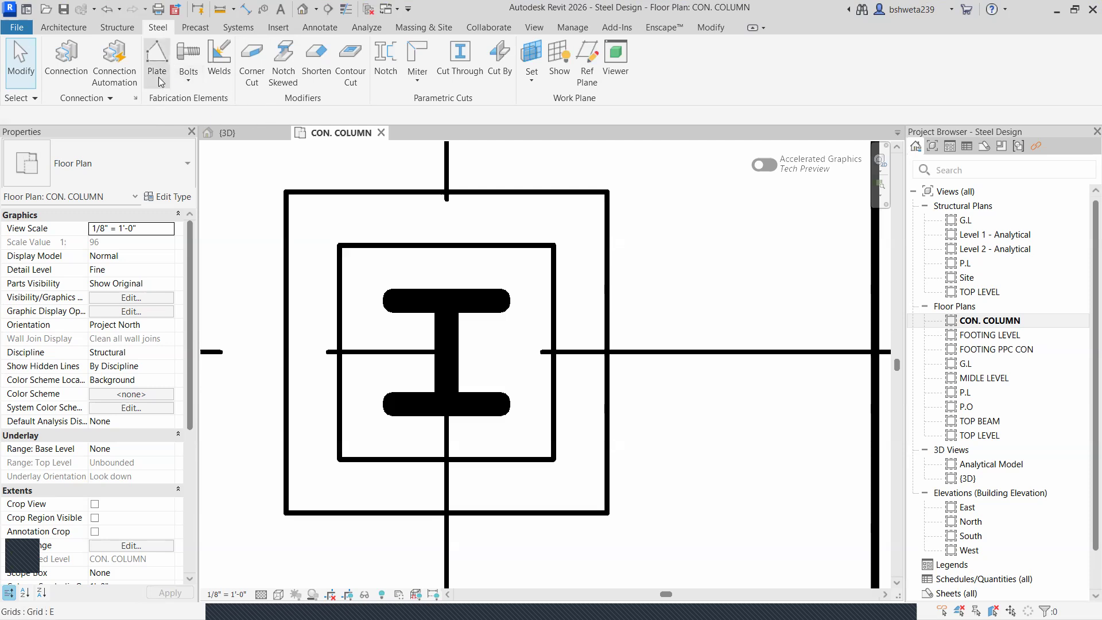
click(157, 80)
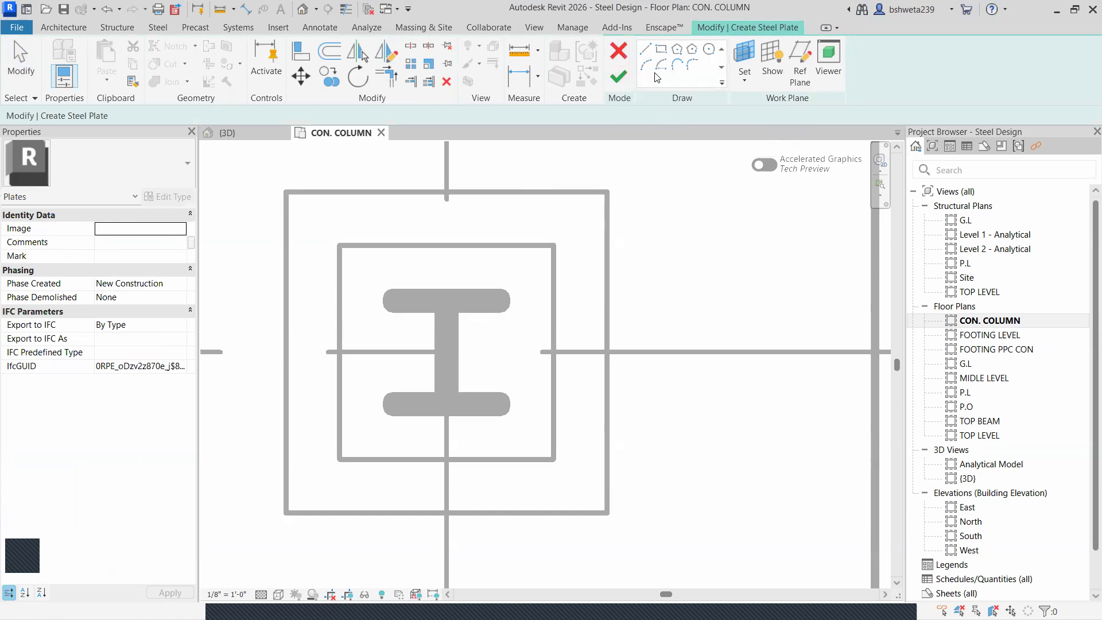
click(661, 49)
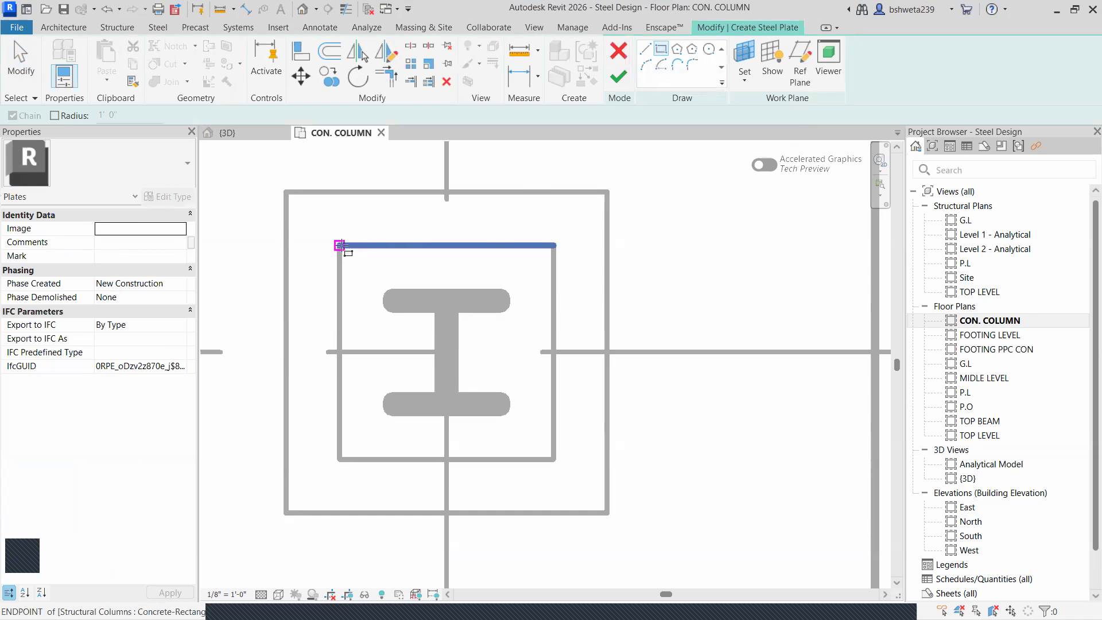
click(338, 244)
click(554, 458)
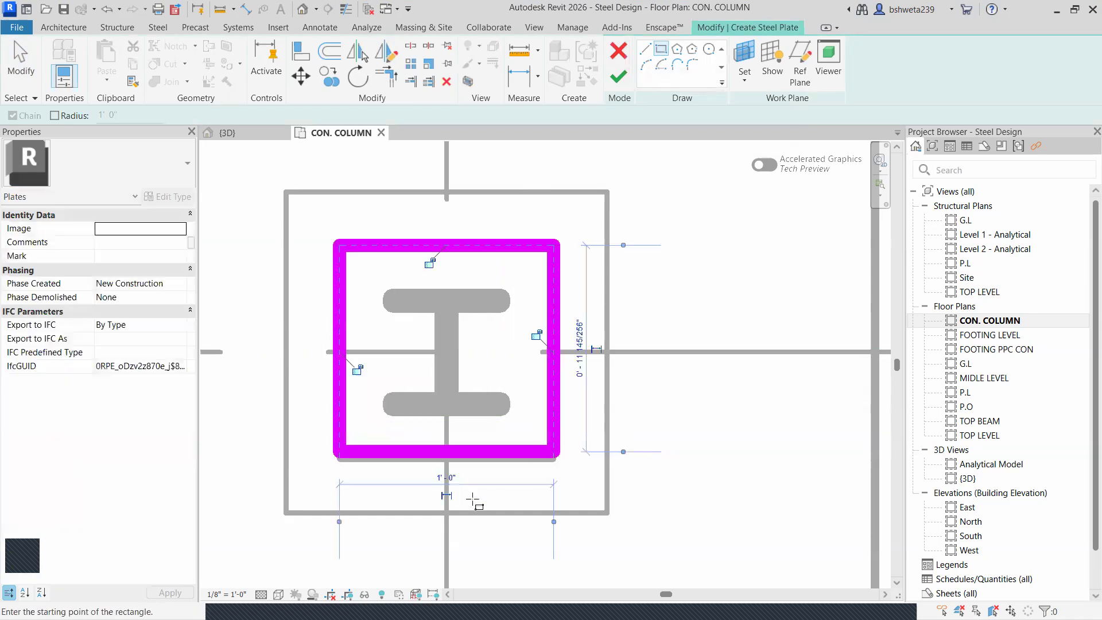
click(612, 83)
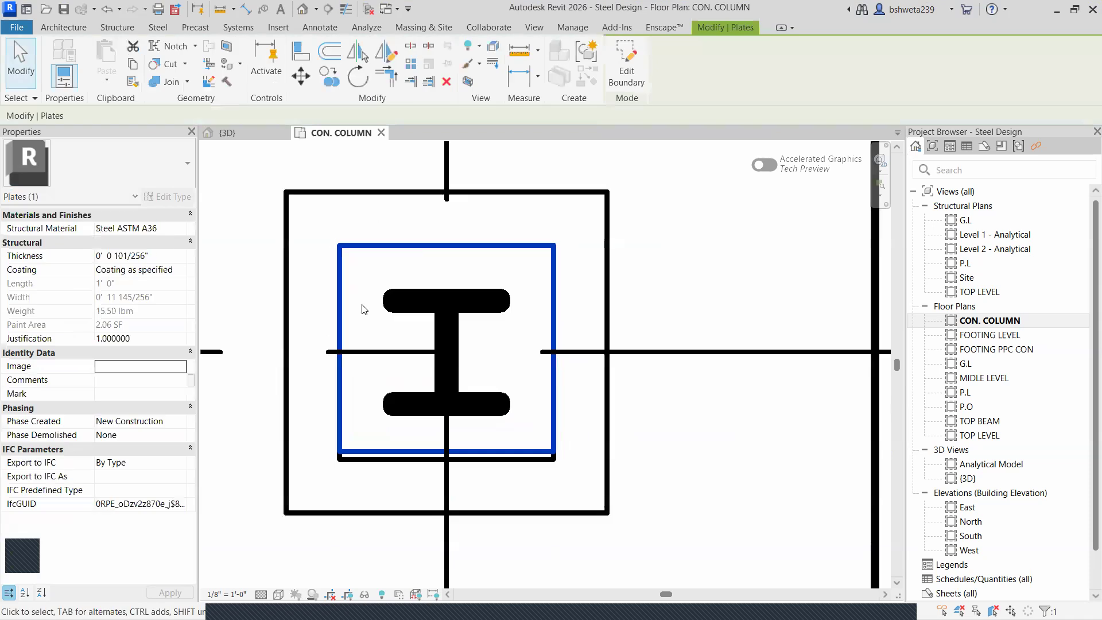
- Set the 3D view's visual style to Shaded and examine the new plate at the steel column's base
click(228, 133)
scroll(437, 192, up, 6)
scroll(405, 357, up, 2)
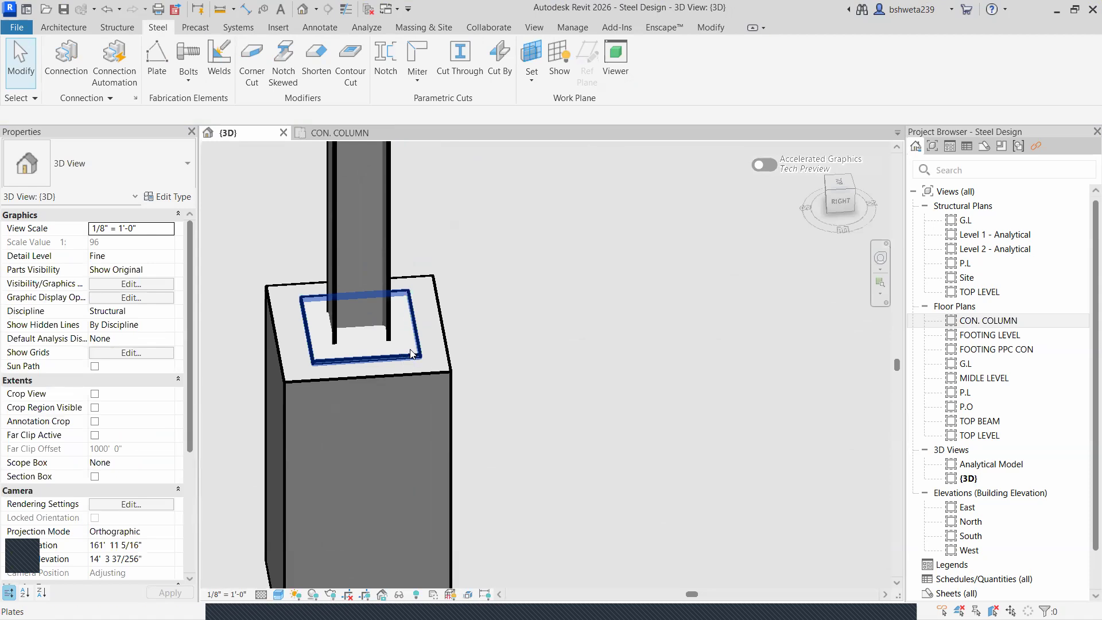
scroll(385, 378, up, 1)
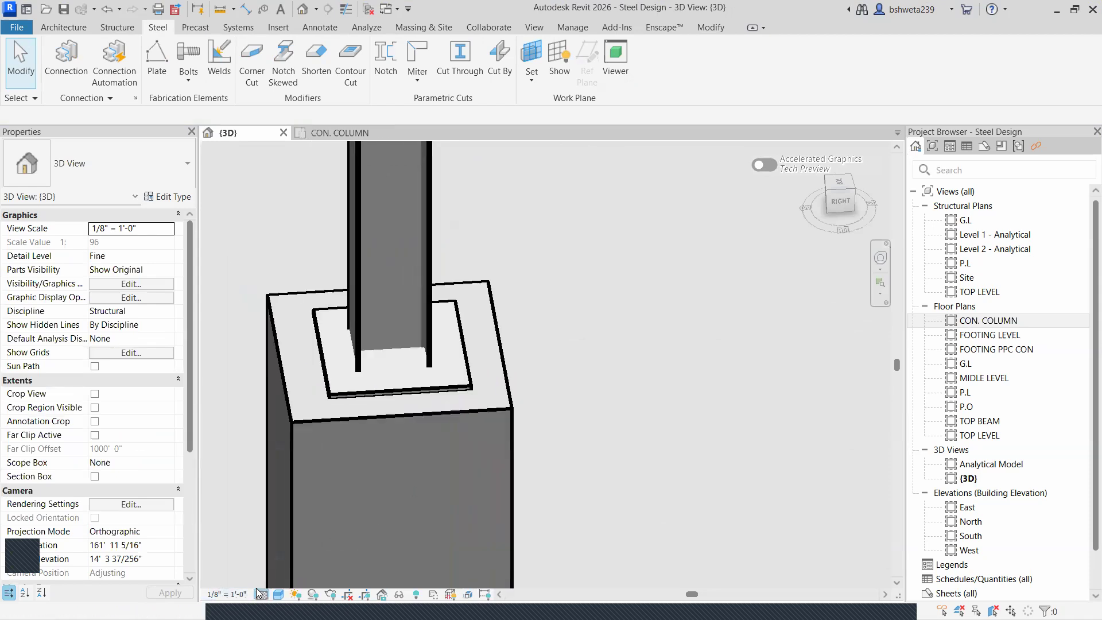
click(278, 594)
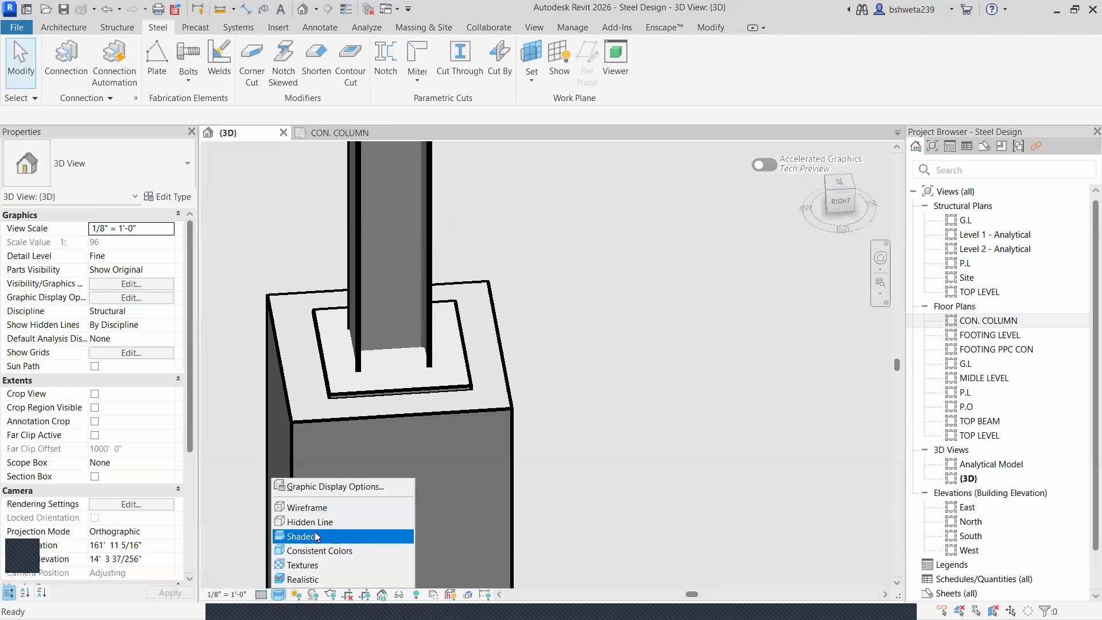
click(297, 537)
scroll(358, 404, up, 1)
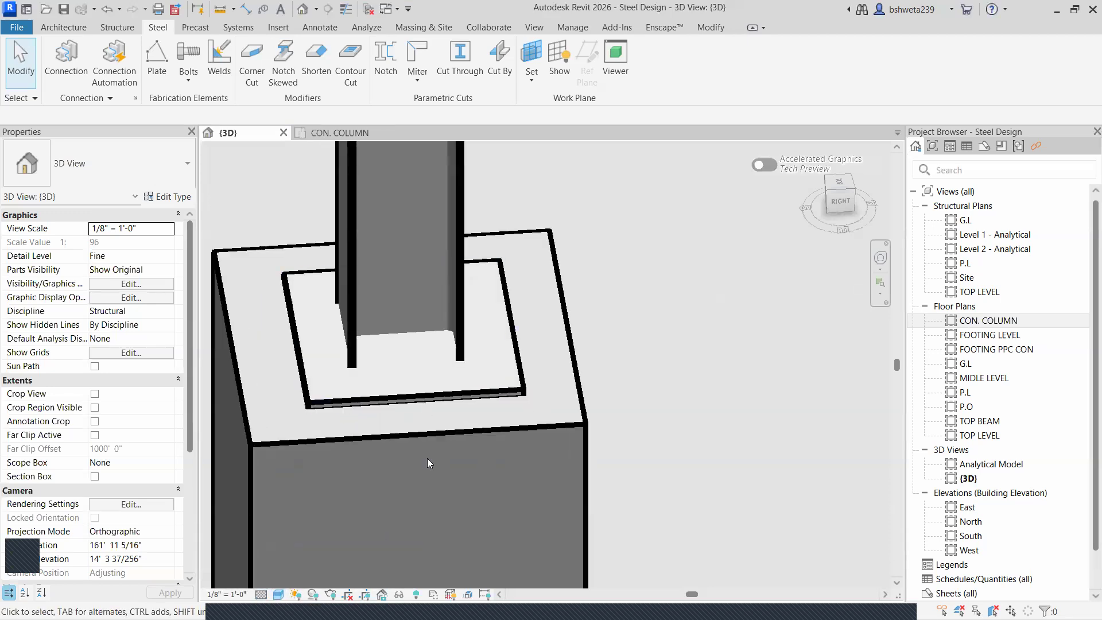
- Create a circular bolt pattern with a 1" radius at the plate's upper-left corner in the CON. COLUMN floor plan
click(356, 133)
scroll(471, 355, up, 3)
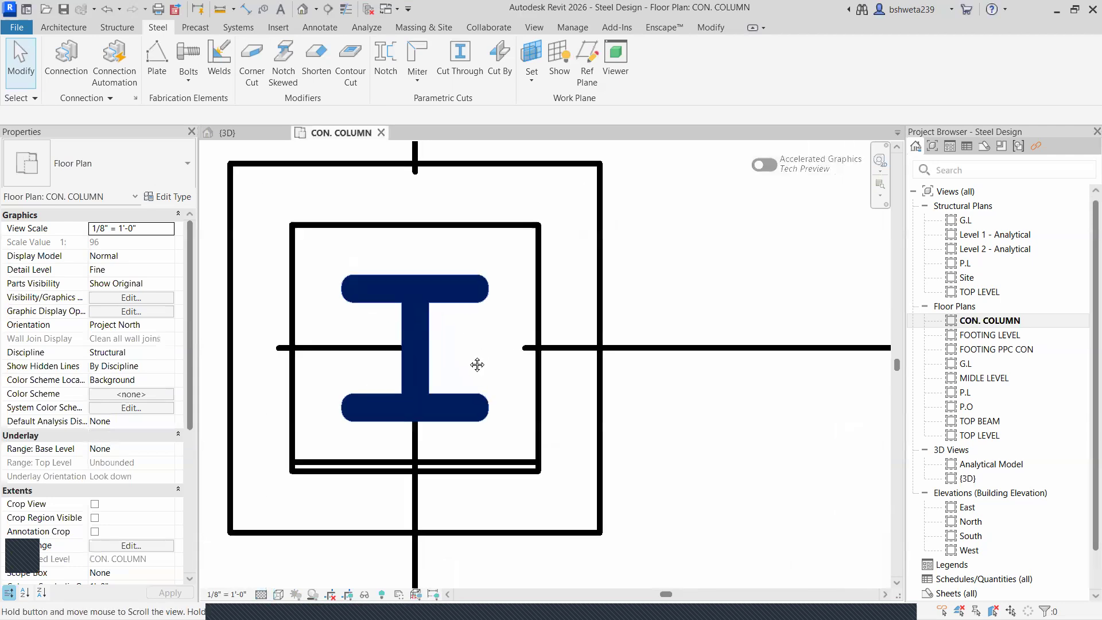
scroll(472, 355, up, 1)
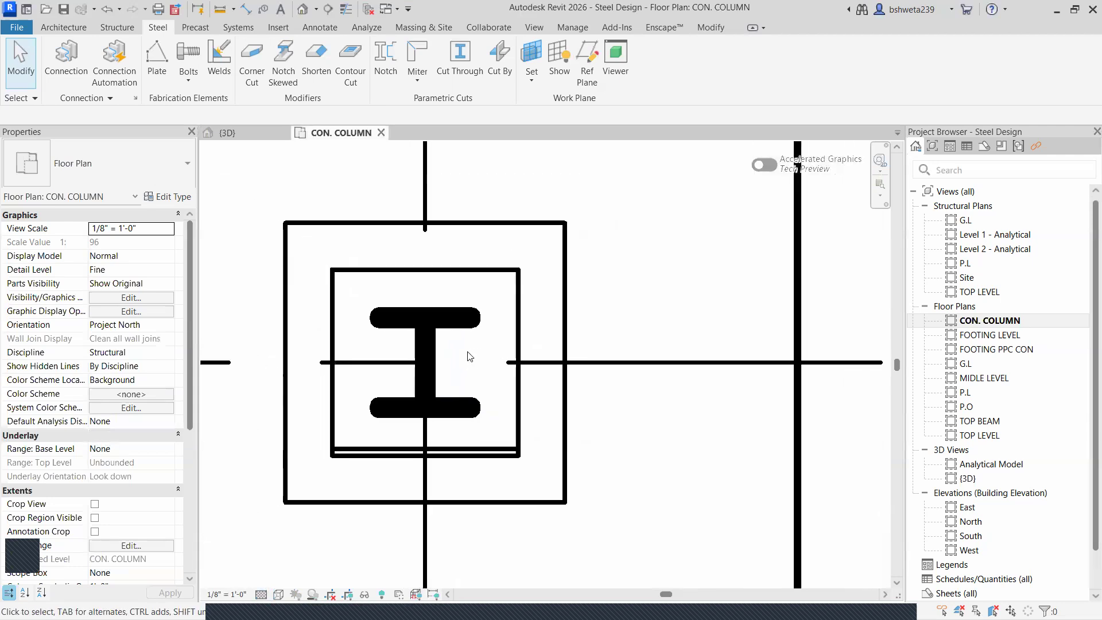
click(188, 83)
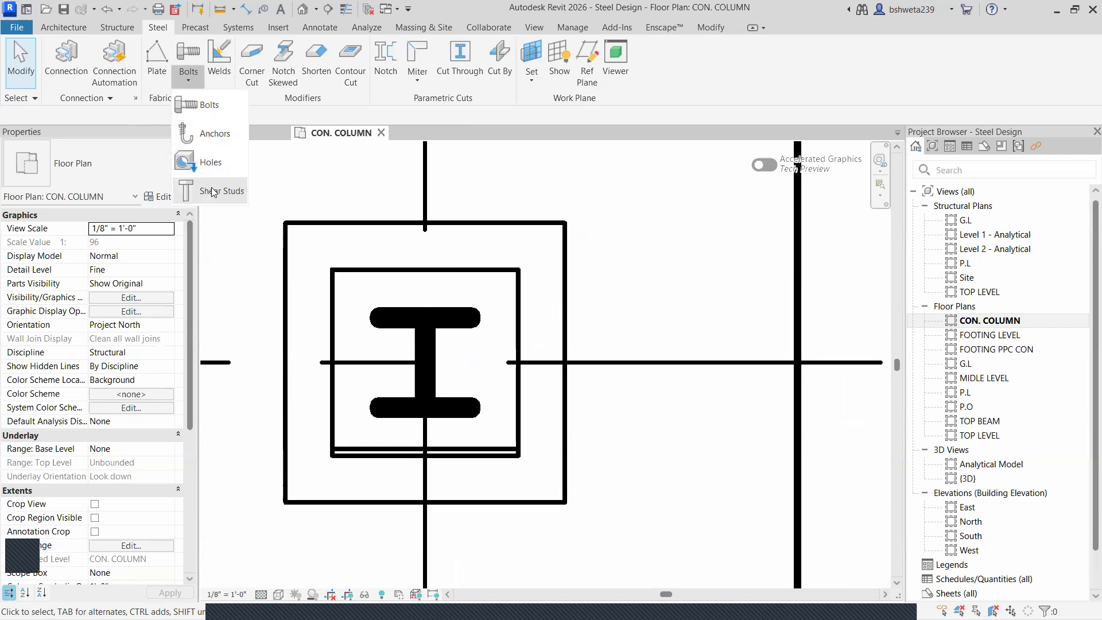
click(208, 105)
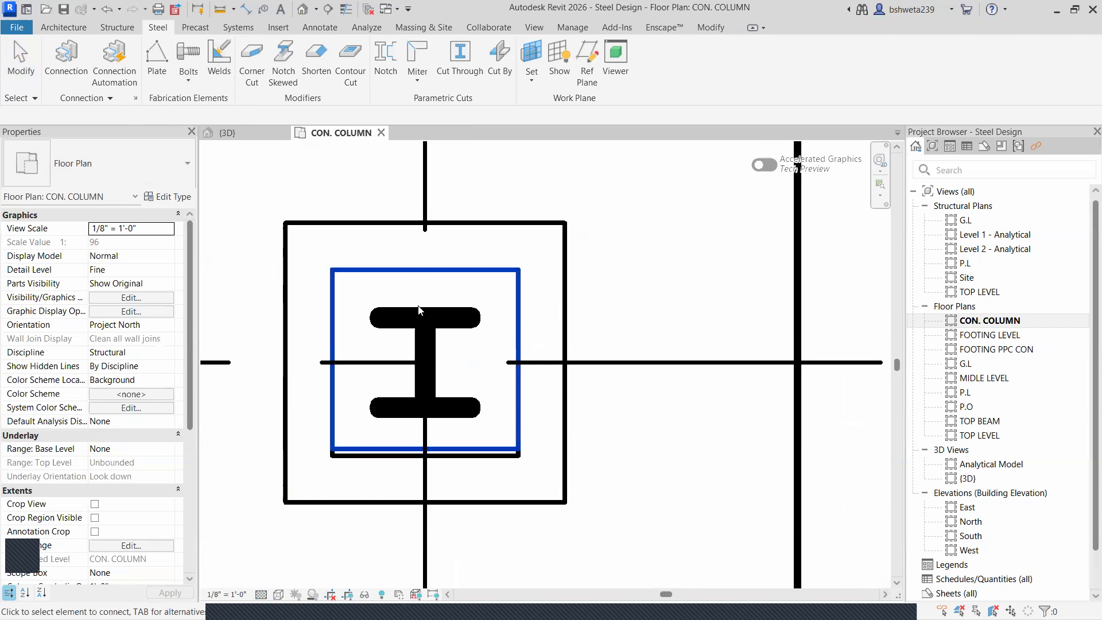
click(508, 271)
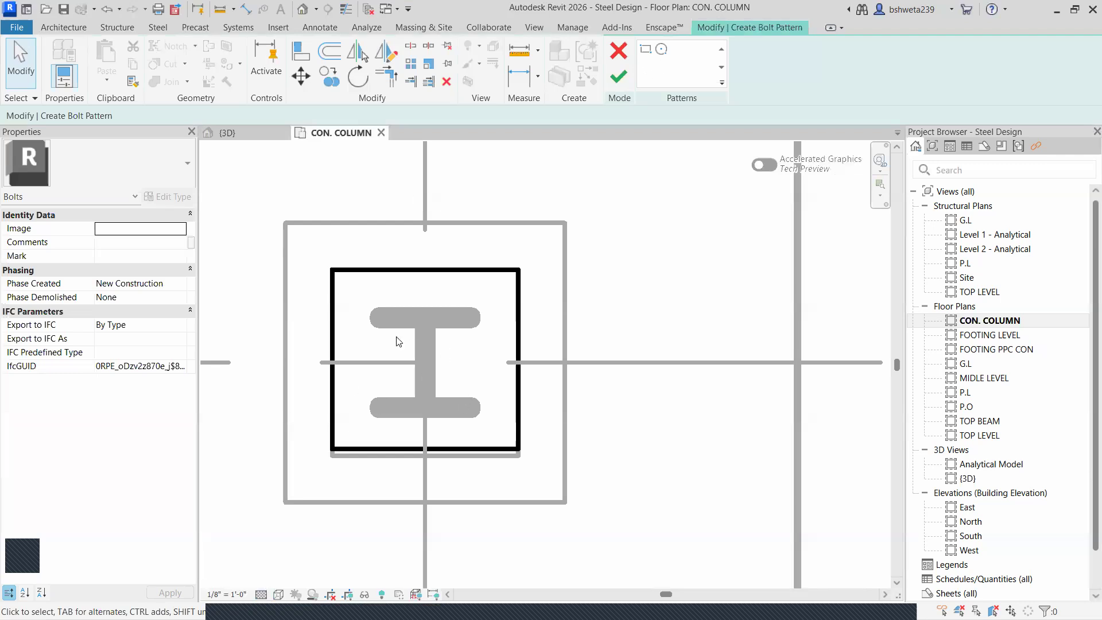
click(662, 50)
scroll(359, 287, up, 3)
click(353, 288)
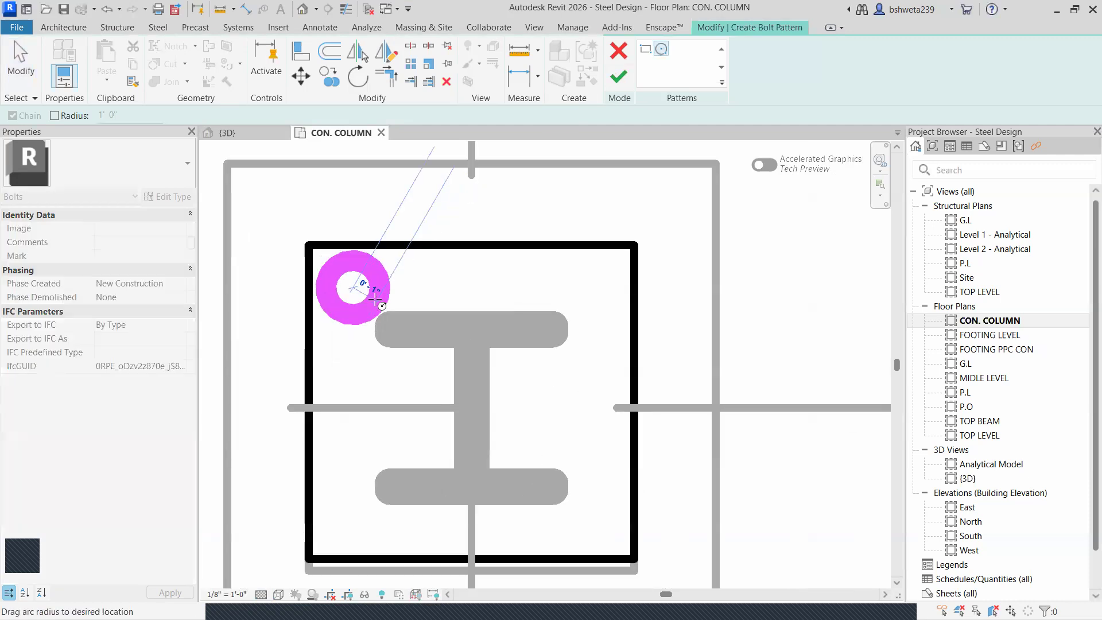
click(375, 299)
key(Escape)
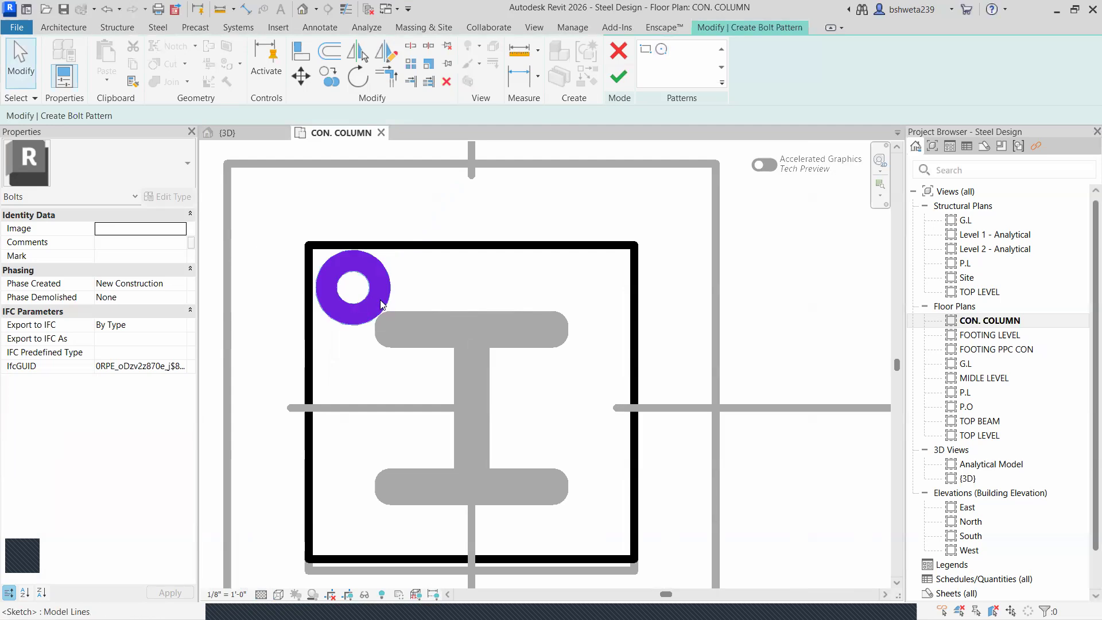
click(618, 76)
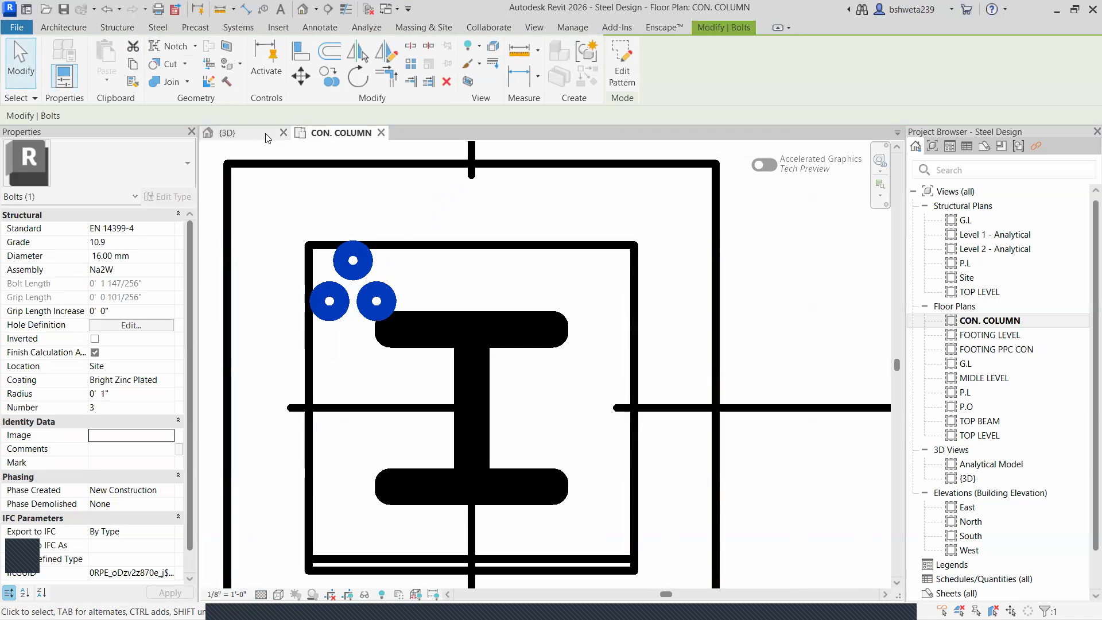
- Examine the circular bolt pattern at the plate corner in the 3D view and select it to show its properties
click(227, 132)
scroll(561, 333, down, 3)
shift+middle_drag(597, 377, 467, 379)
scroll(463, 337, up, 4)
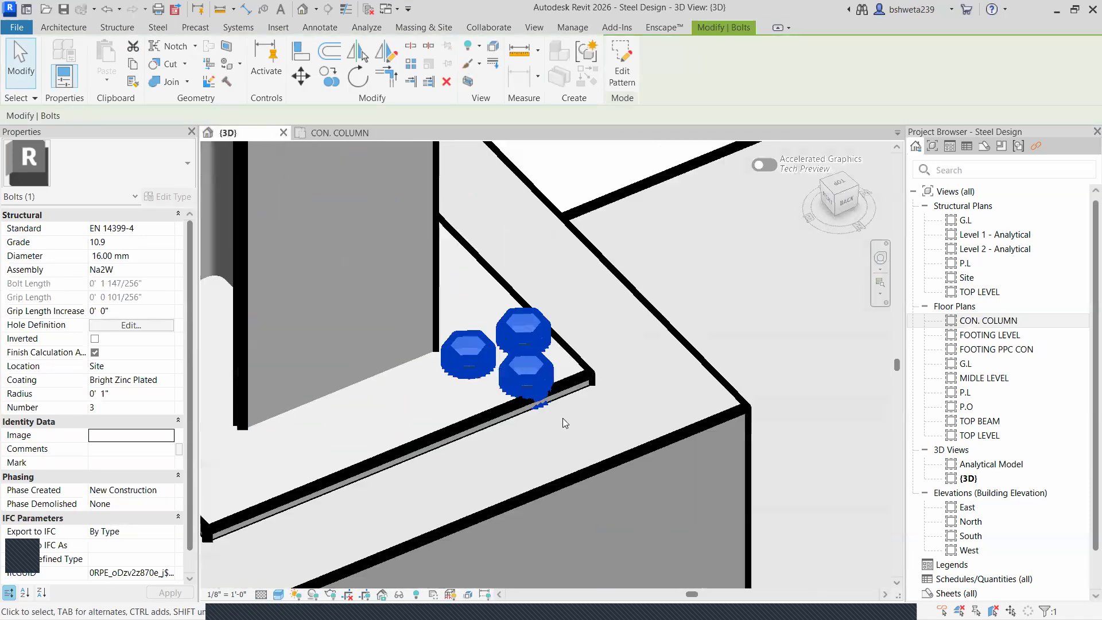
key(Escape)
scroll(502, 378, up, 2)
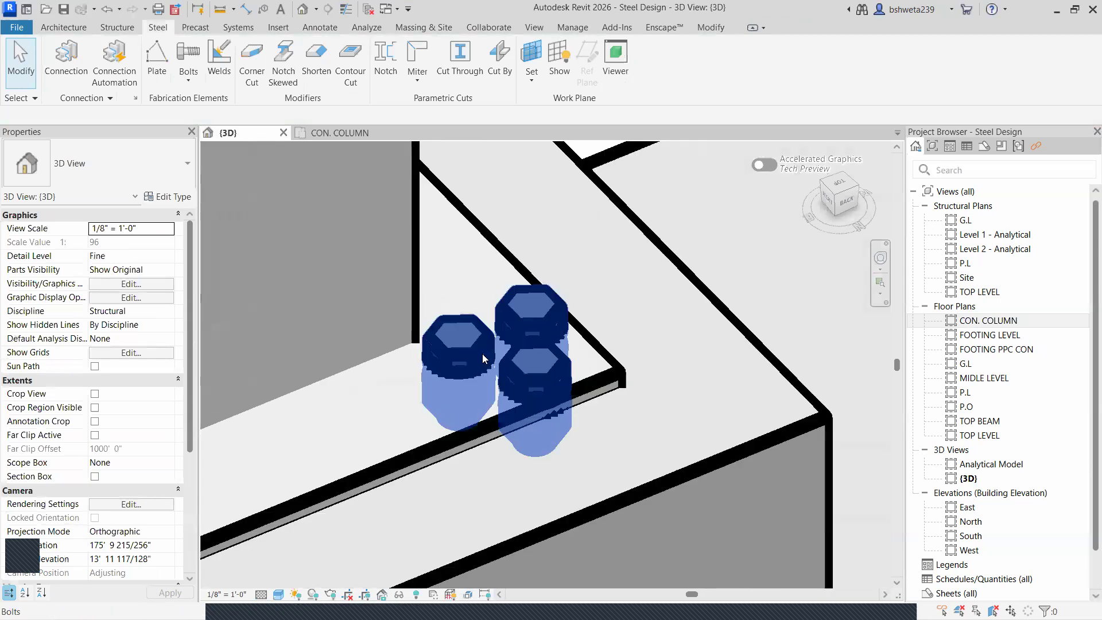
click(505, 380)
key(Escape)
click(445, 354)
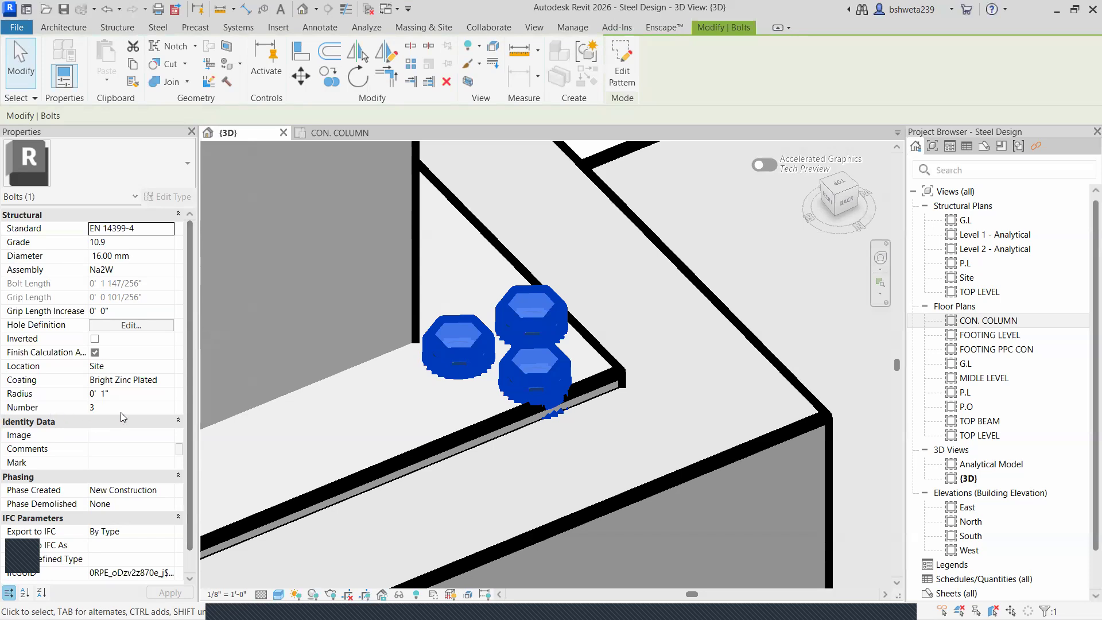
- Set the number of bolts in the circular pattern at the plate's corner to 1
click(171, 408)
click(169, 411)
click(168, 593)
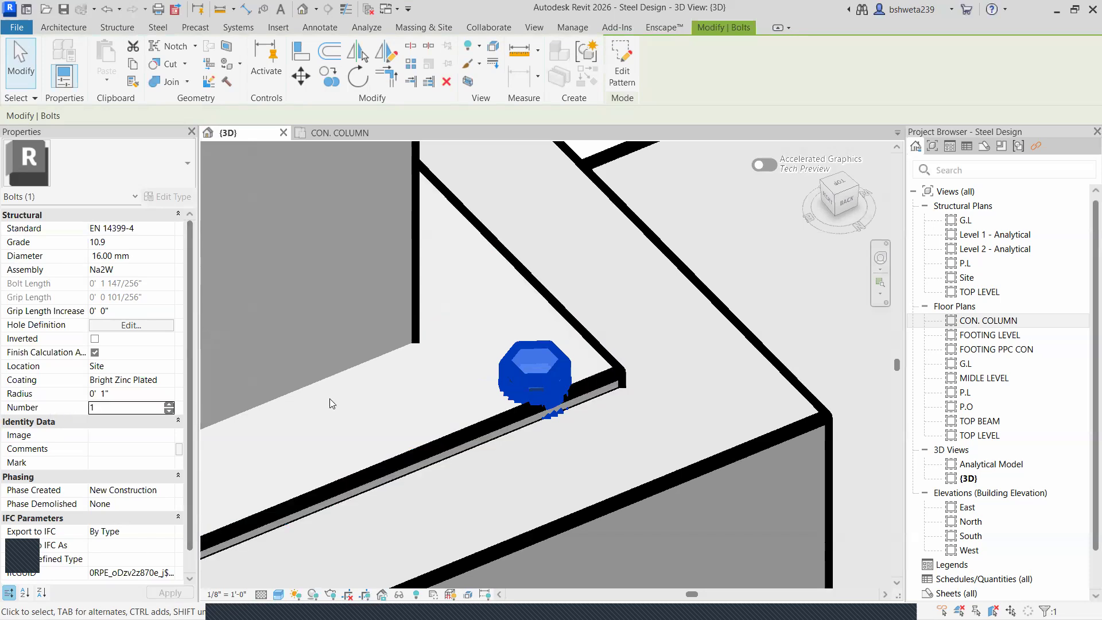
key(Escape)
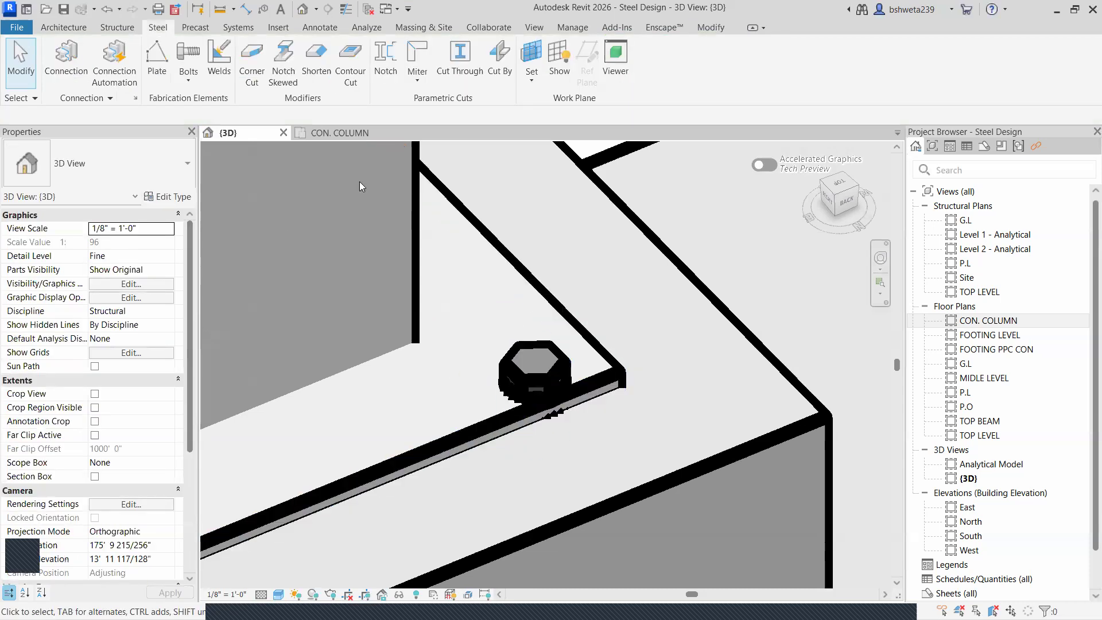
- Nudge the bolt down and slightly left, inward from the plate's upper edge, in the CON. COLUMN floor plan
click(343, 133)
scroll(385, 295, up, 3)
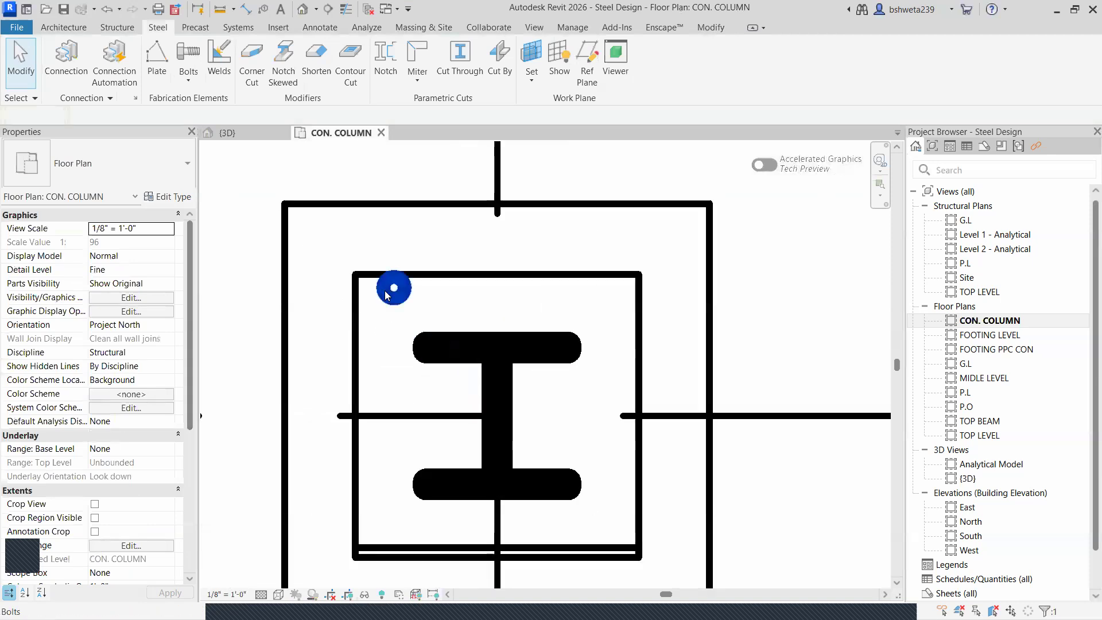
click(386, 295)
key(Down)
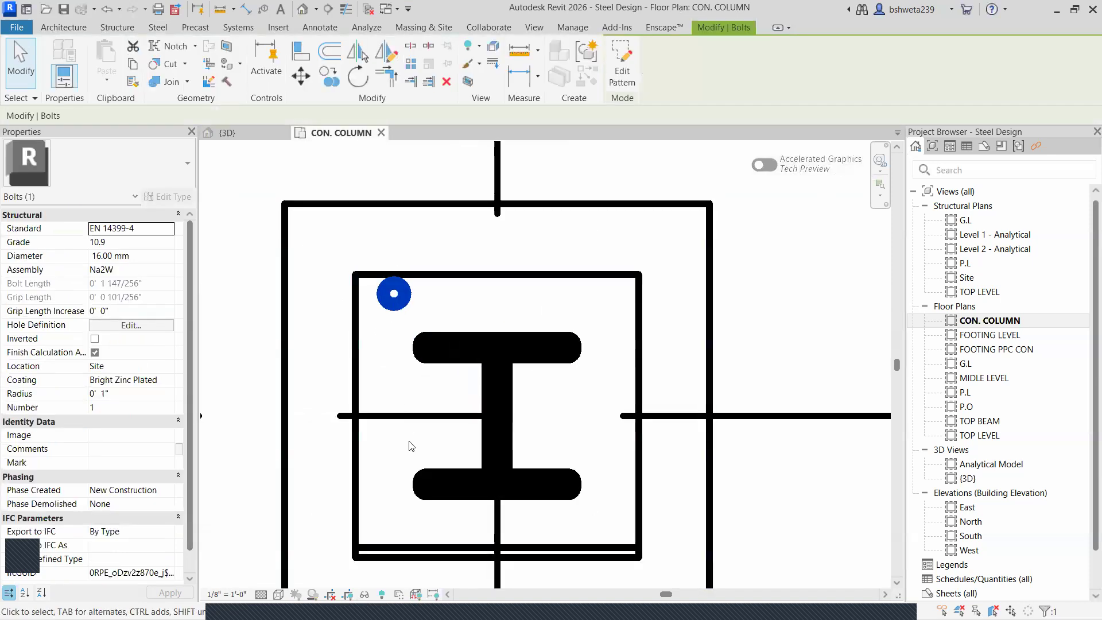
key(Down)
key(Left)
key(Left)
key(Right)
key(Down)
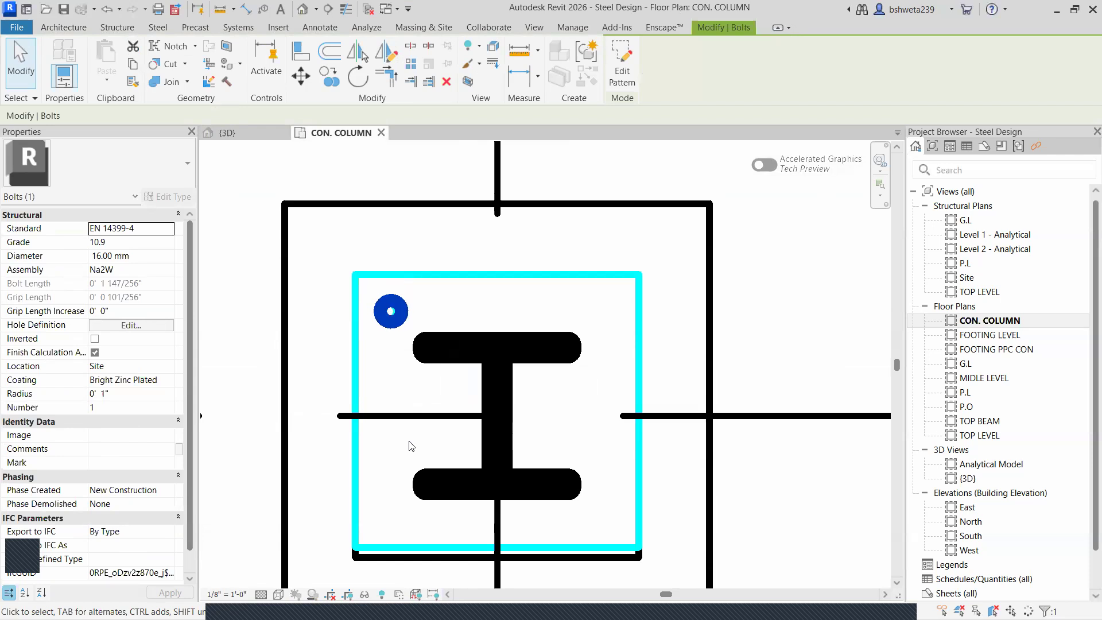
key(Escape)
- Set the corner bolt's standard to EN 14399-8 and its diameter to 24.00 mm
click(392, 324)
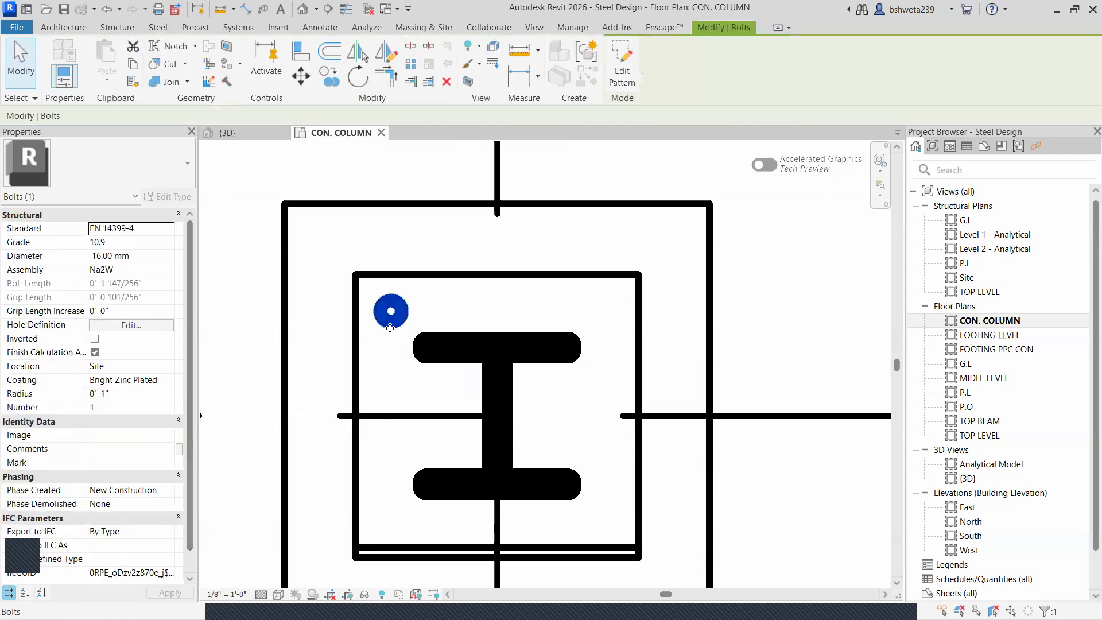
click(169, 229)
scroll(117, 273, down, 3)
scroll(118, 274, up, 2)
click(128, 265)
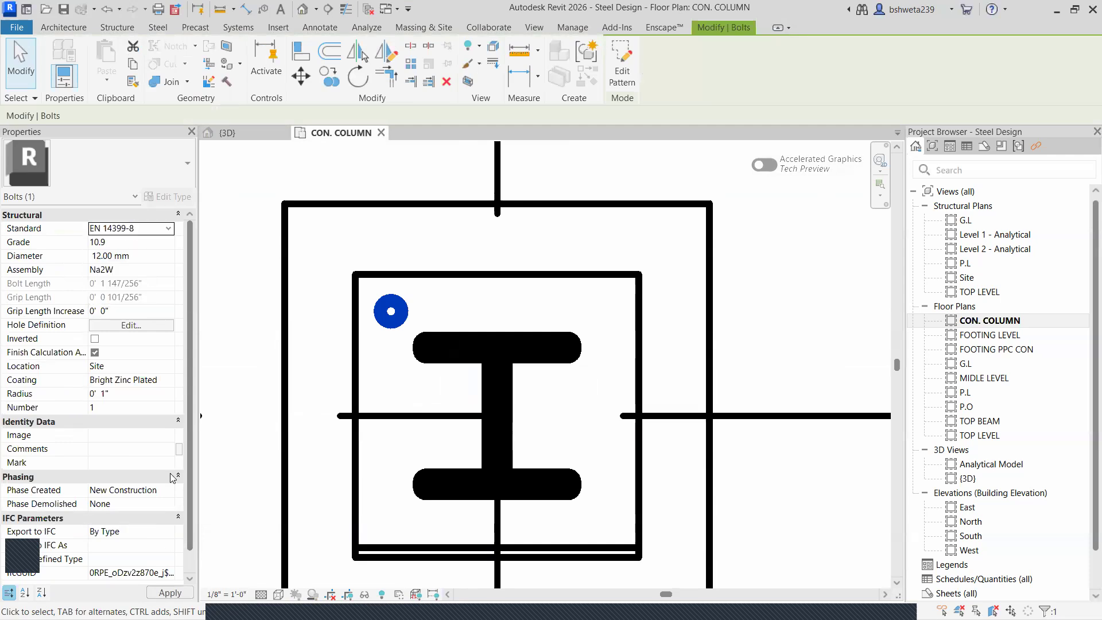
click(170, 256)
click(168, 255)
scroll(123, 313, down, 2)
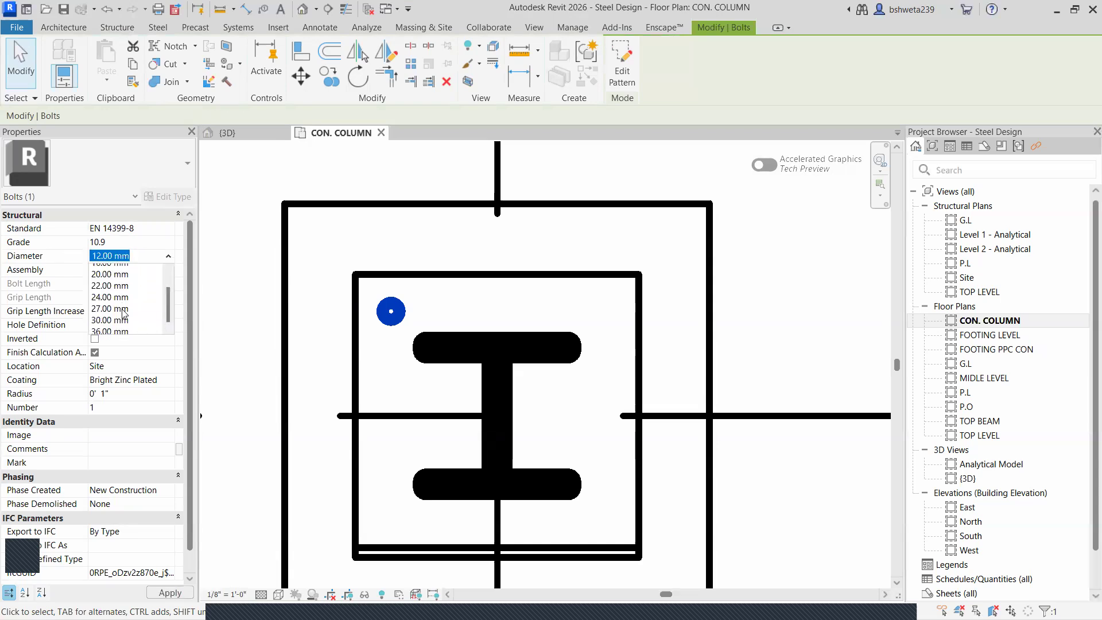
click(110, 293)
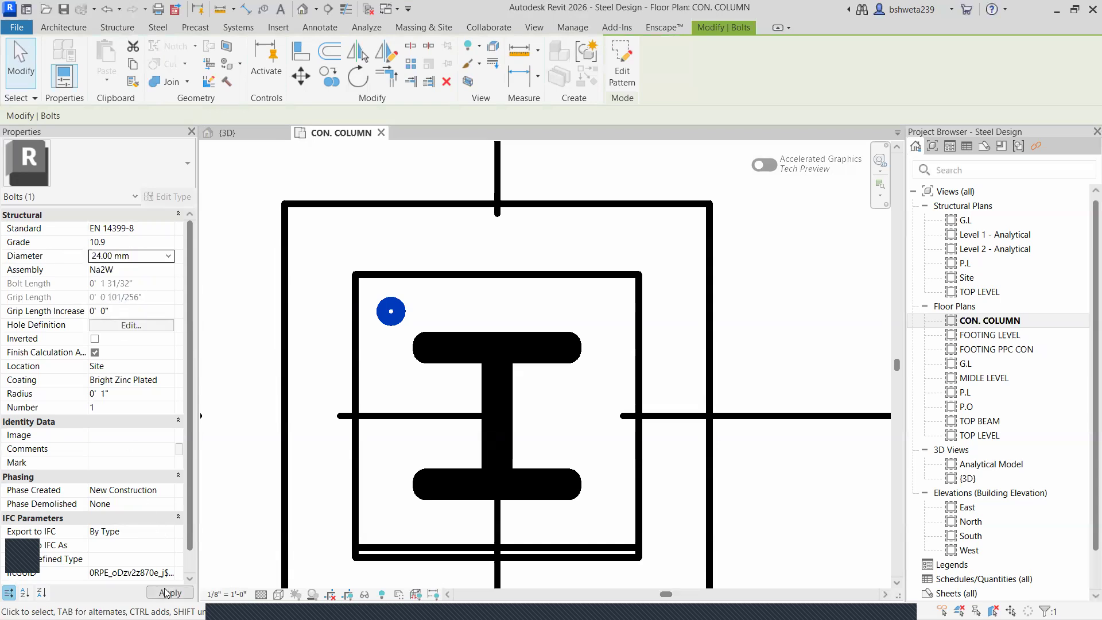
click(437, 329)
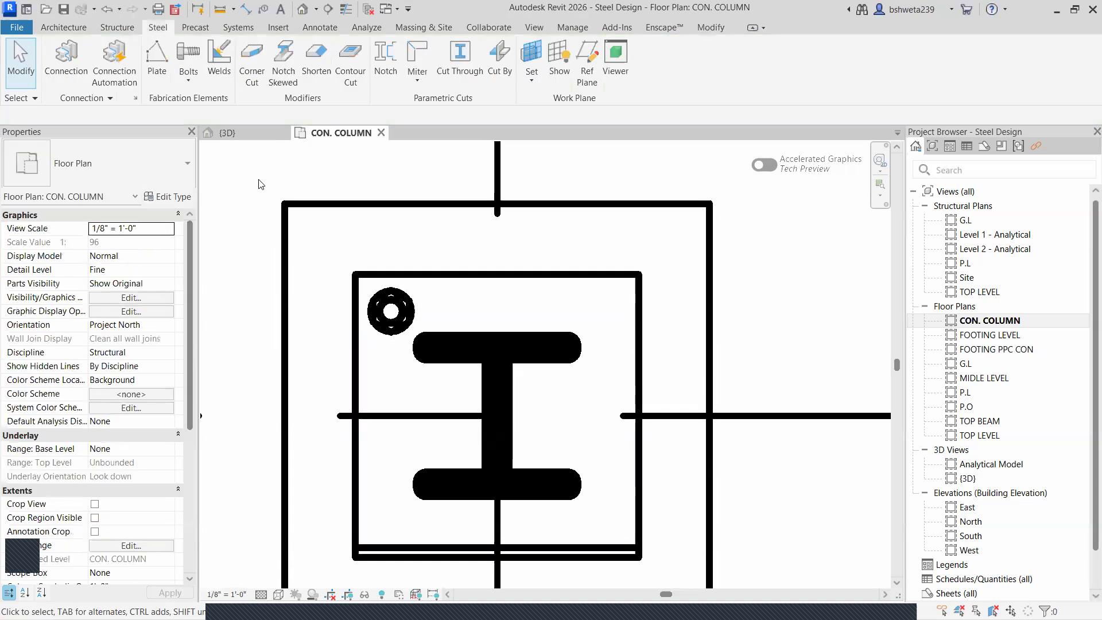
- Examine the enlarged bolt on the plate from several sides in the 3D view
click(227, 133)
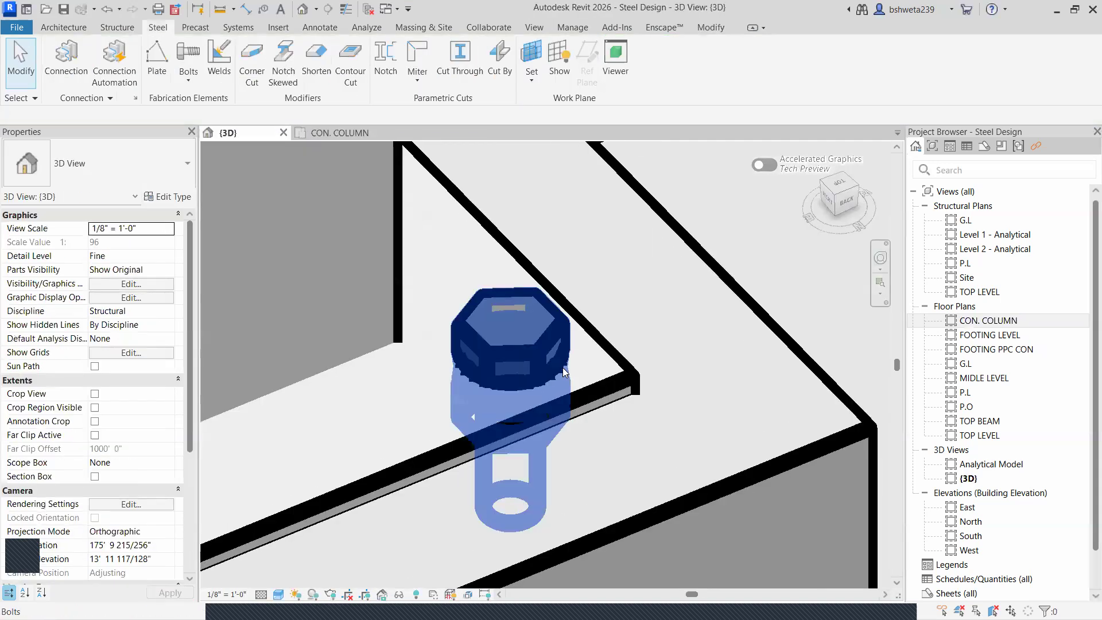
scroll(227, 270, down, 1)
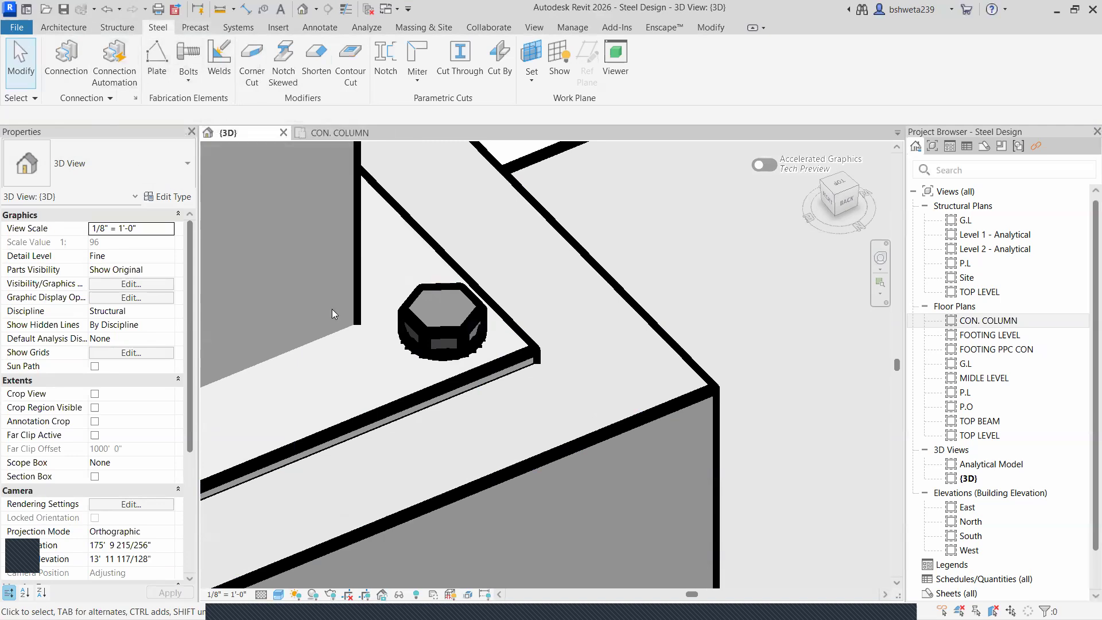
click(338, 132)
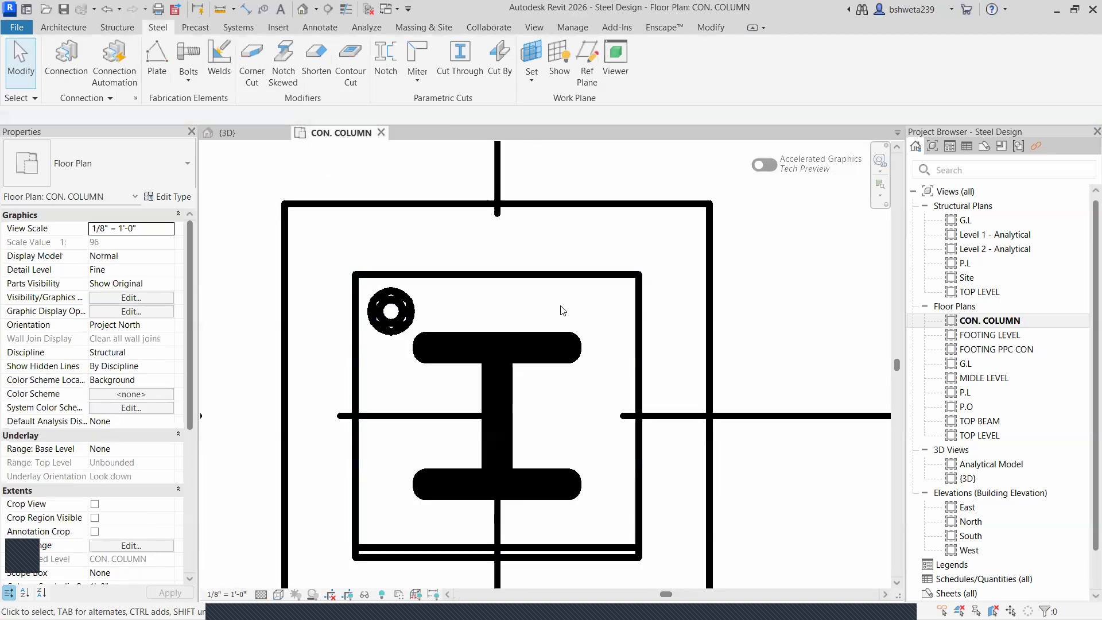
scroll(472, 343, down, 3)
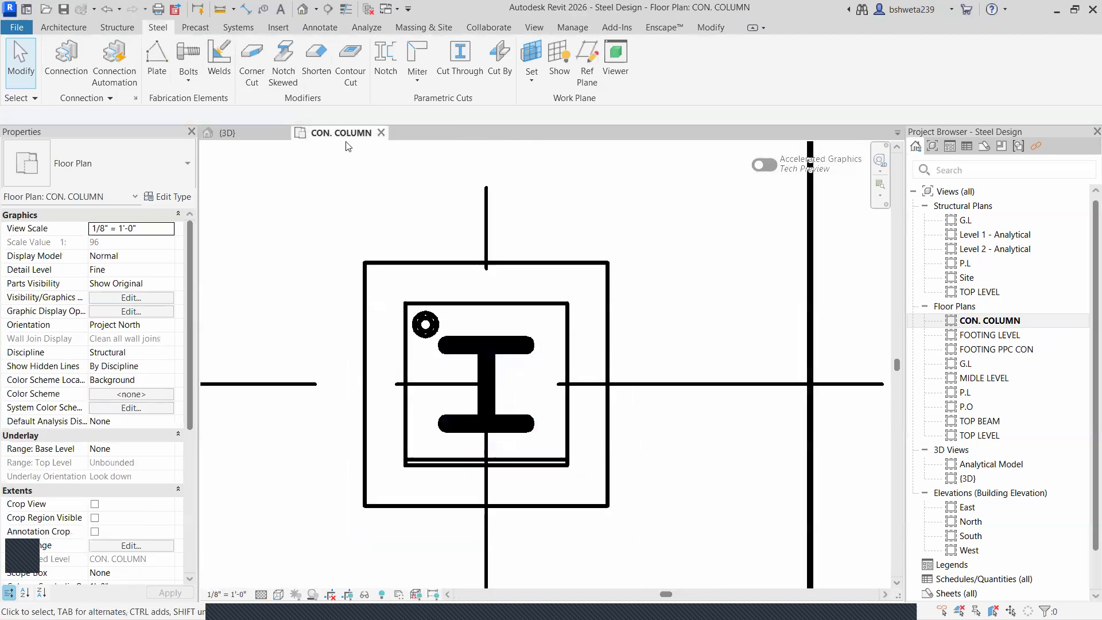
click(227, 134)
scroll(459, 323, down, 1)
scroll(459, 323, down, 4)
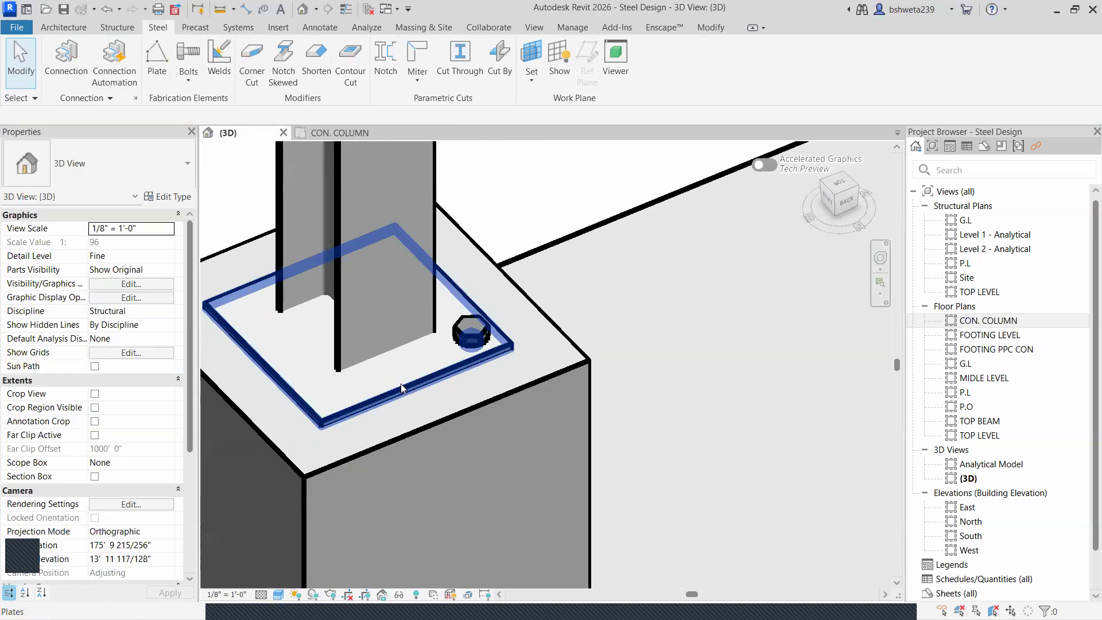
shift+middle_drag(491, 388, 875, 355)
shift+middle_drag(686, 378, 482, 386)
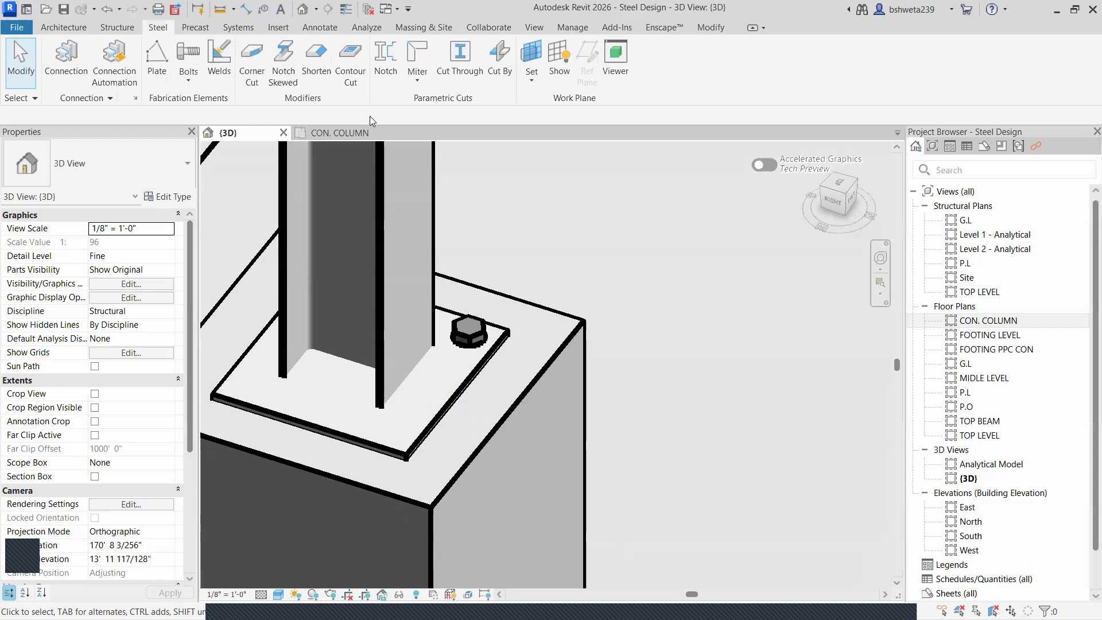
- Copy the bolt horizontally from the plate's upper-left corner to its upper-right corner in the CON. COLUMN floor plan
click(340, 132)
scroll(493, 355, up, 3)
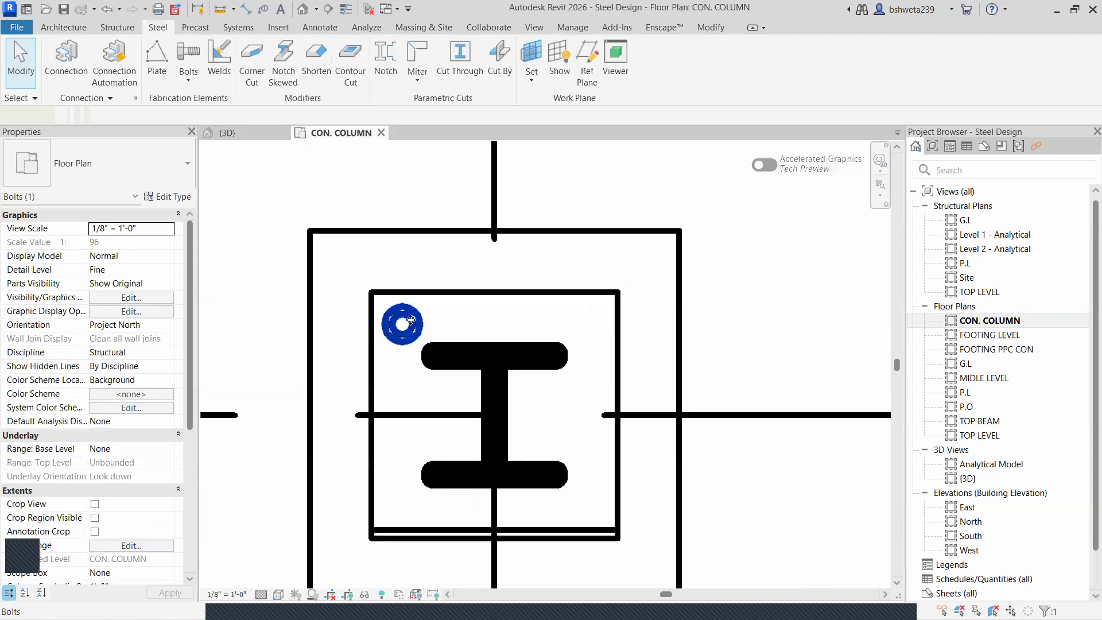
click(402, 325)
click(328, 76)
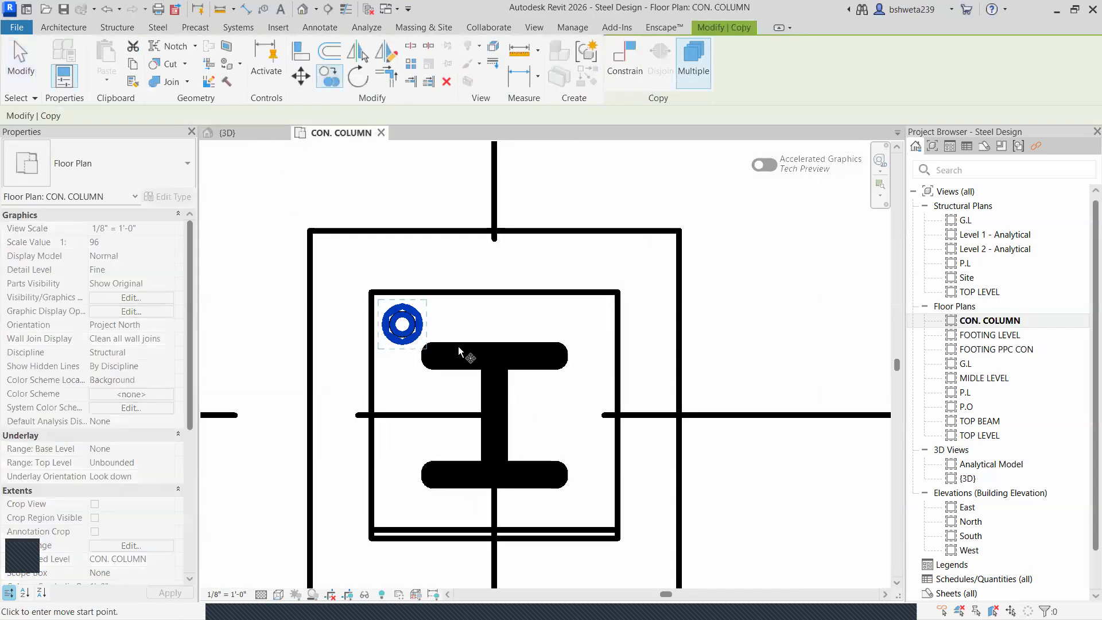
click(402, 323)
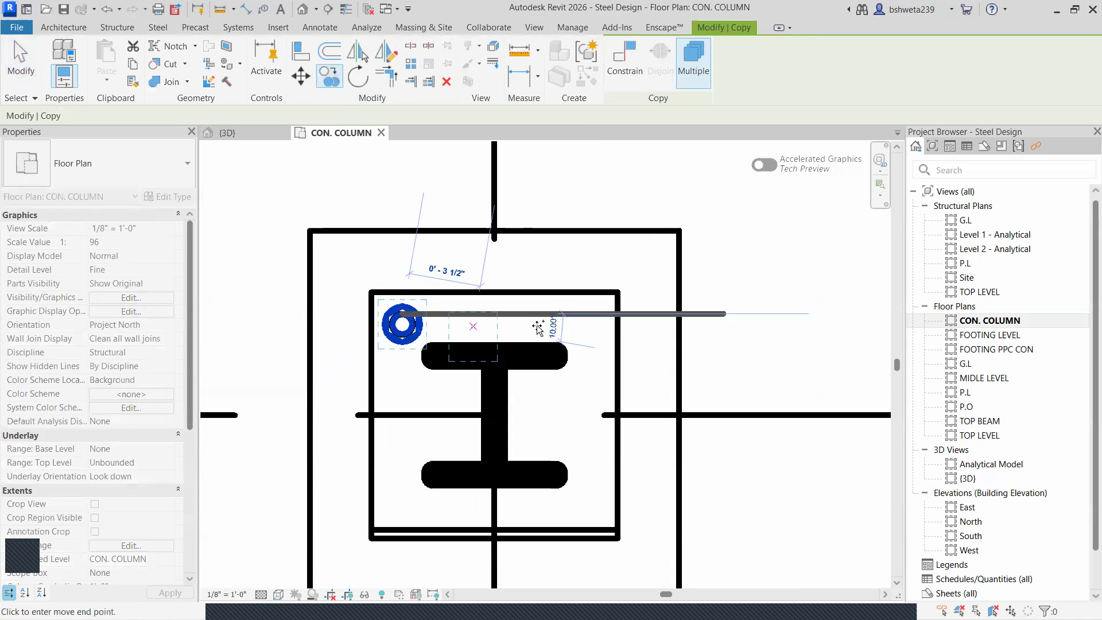
click(589, 314)
key(Escape)
key(Escape)
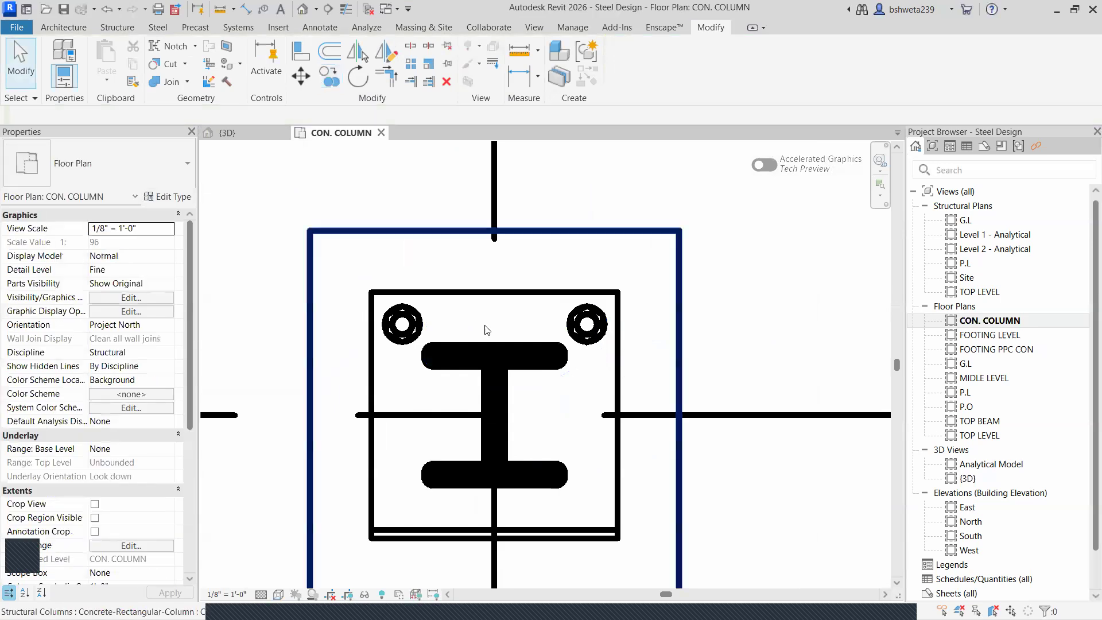
- Mirror the two upper bolts to the plate's lower corners about a horizontal axis drawn through the steel column's centre
click(419, 328)
ctrl+click(588, 323)
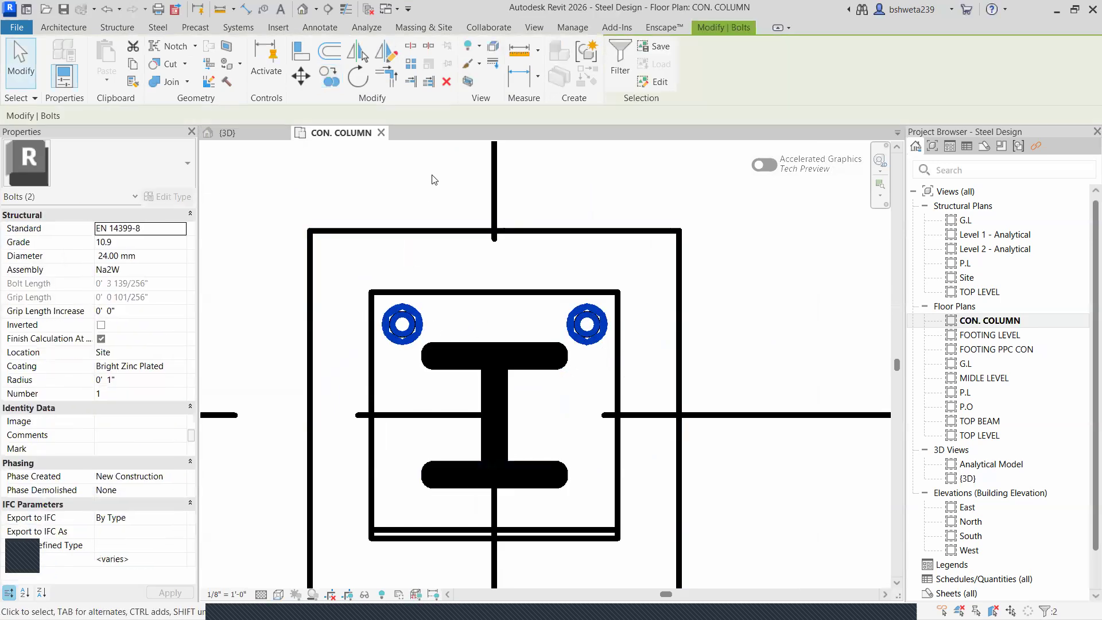
click(394, 49)
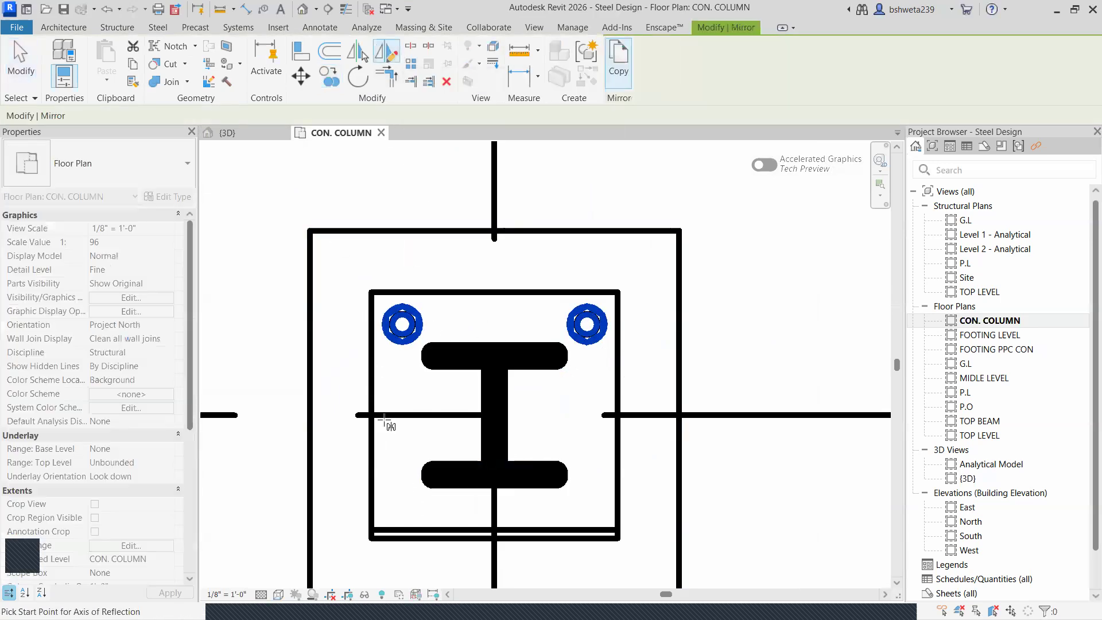
click(637, 415)
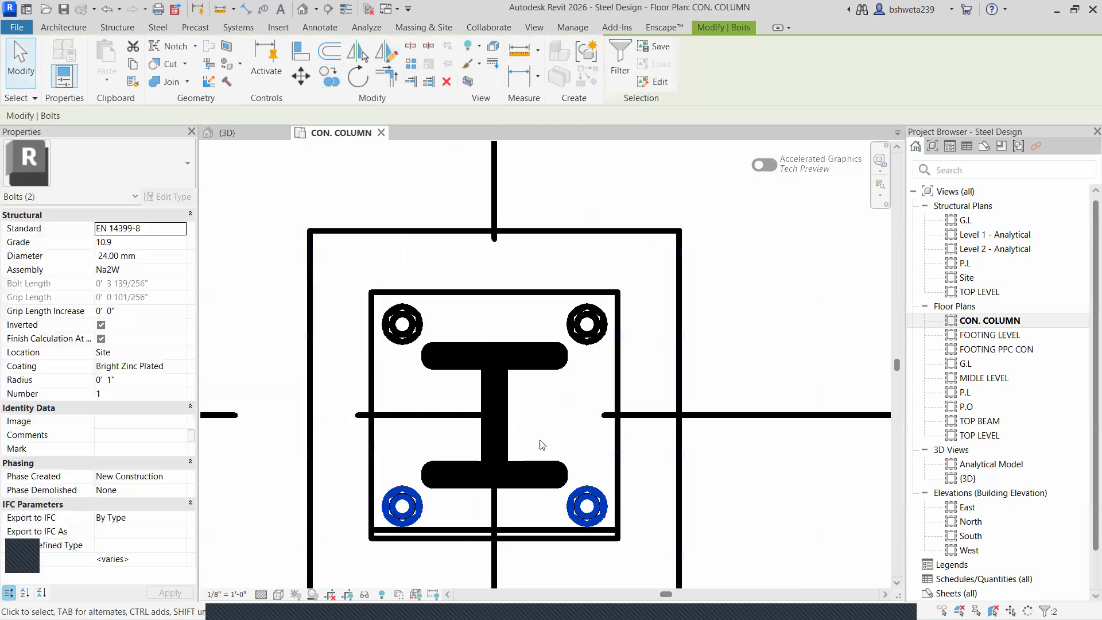
key(Escape)
- Examine the plate and its corner bolts between the steel and concrete columns in the 3D view
click(263, 136)
scroll(429, 376, up, 1)
scroll(536, 427, down, 2)
shift+middle_drag(567, 442, 376, 414)
scroll(554, 424, up, 2)
scroll(373, 404, down, 5)
scroll(609, 385, down, 4)
scroll(615, 396, up, 2)
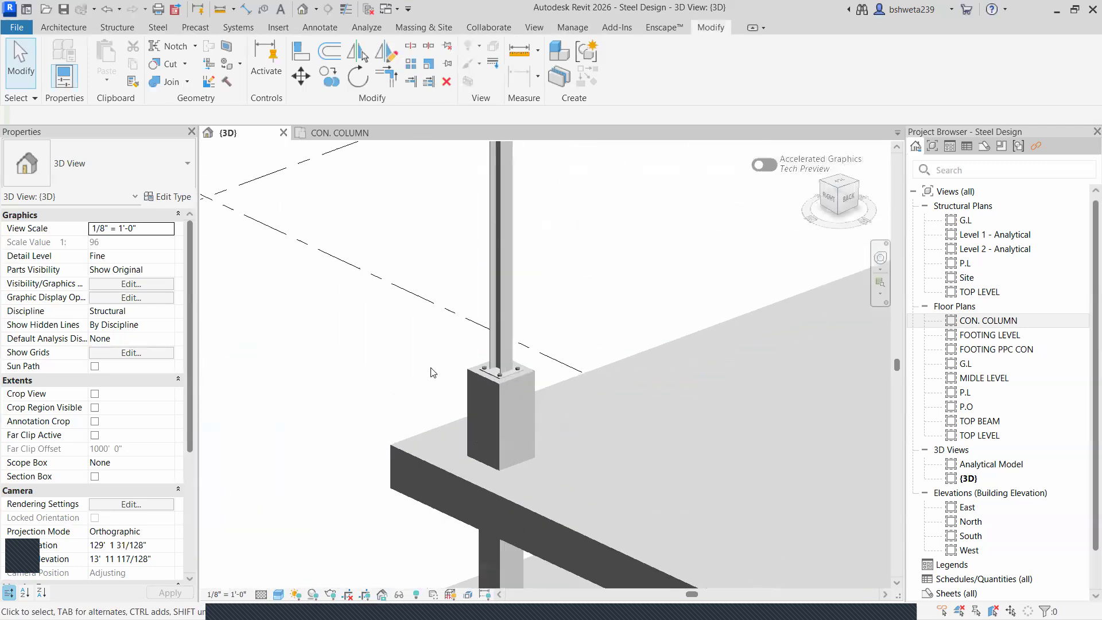
scroll(433, 373, up, 3)
scroll(321, 383, down, 4)
scroll(356, 388, up, 3)
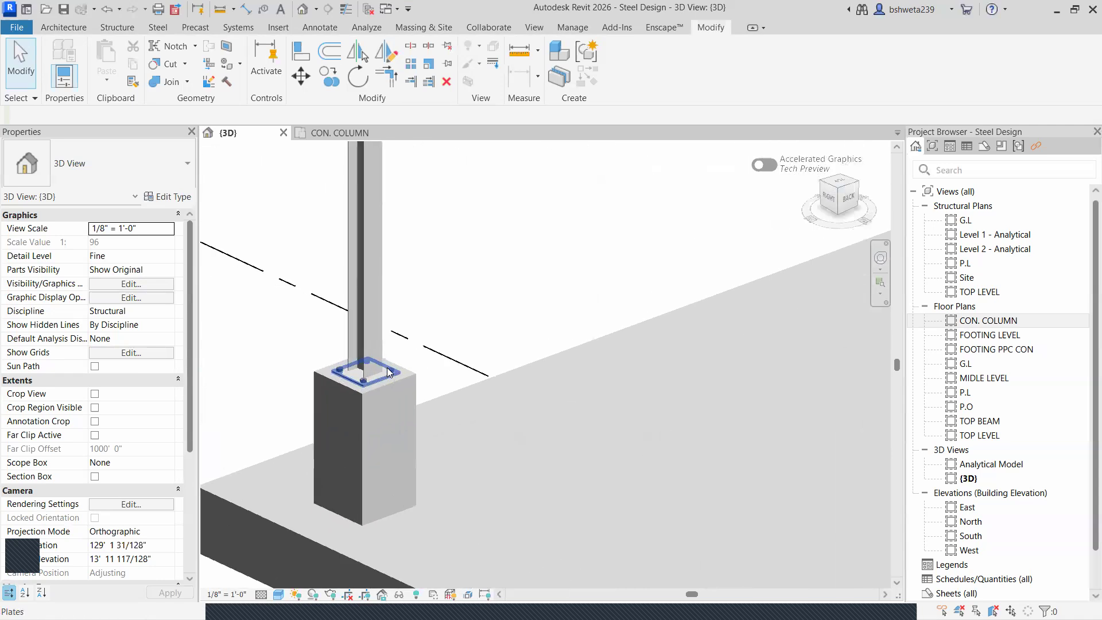
scroll(324, 373, down, 2)
scroll(335, 389, up, 4)
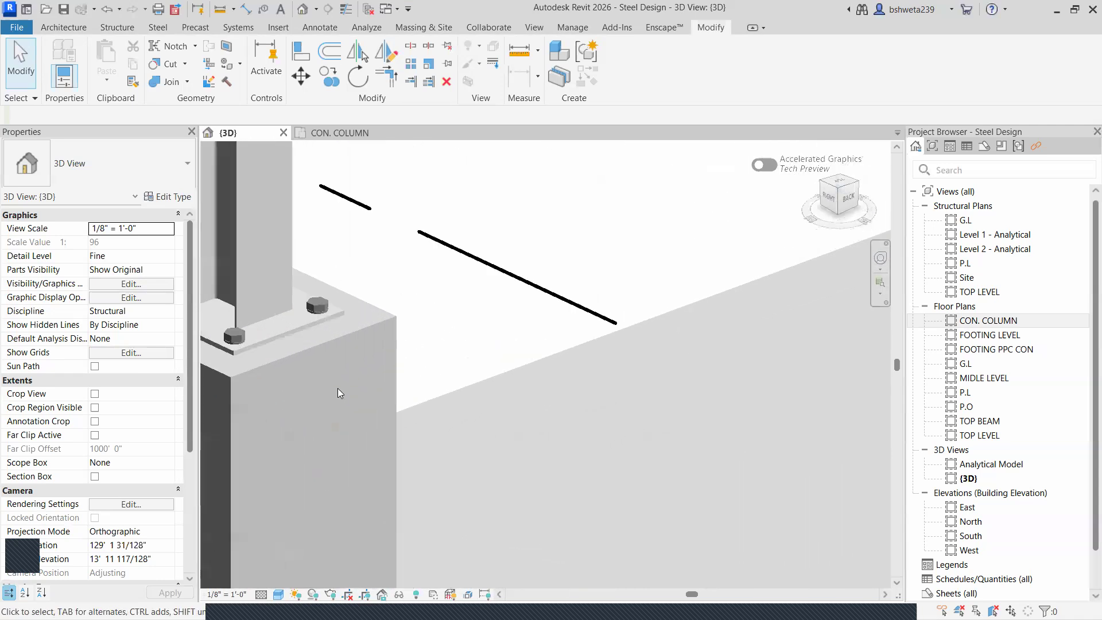
scroll(347, 396, up, 1)
middle_drag(369, 392, 607, 388)
scroll(594, 381, up, 1)
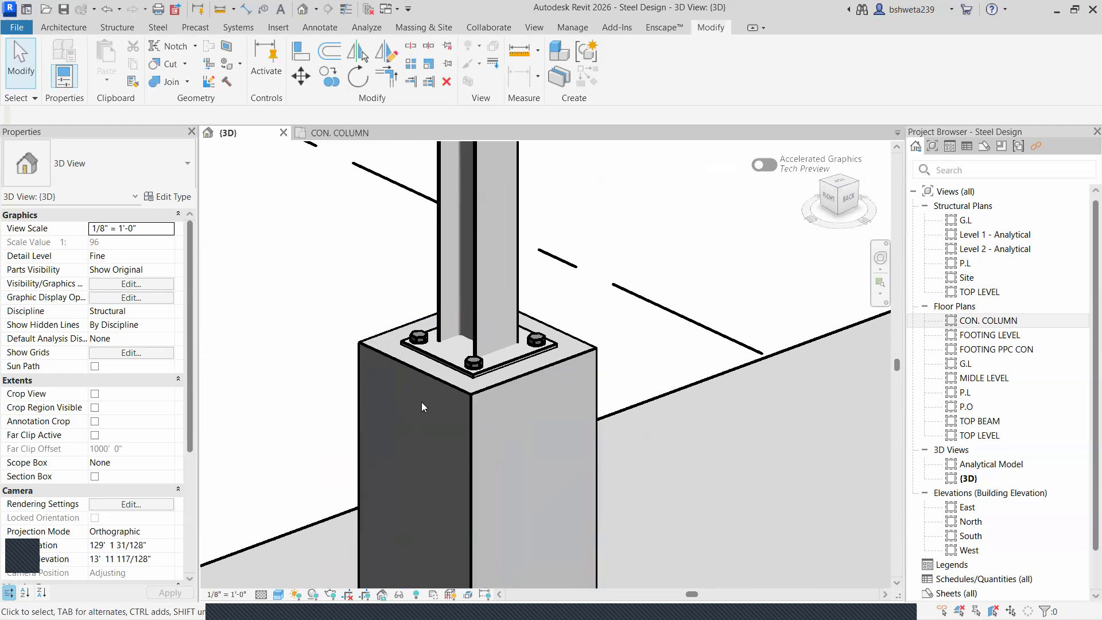
scroll(445, 404, up, 4)
middle_drag(433, 369, 377, 456)
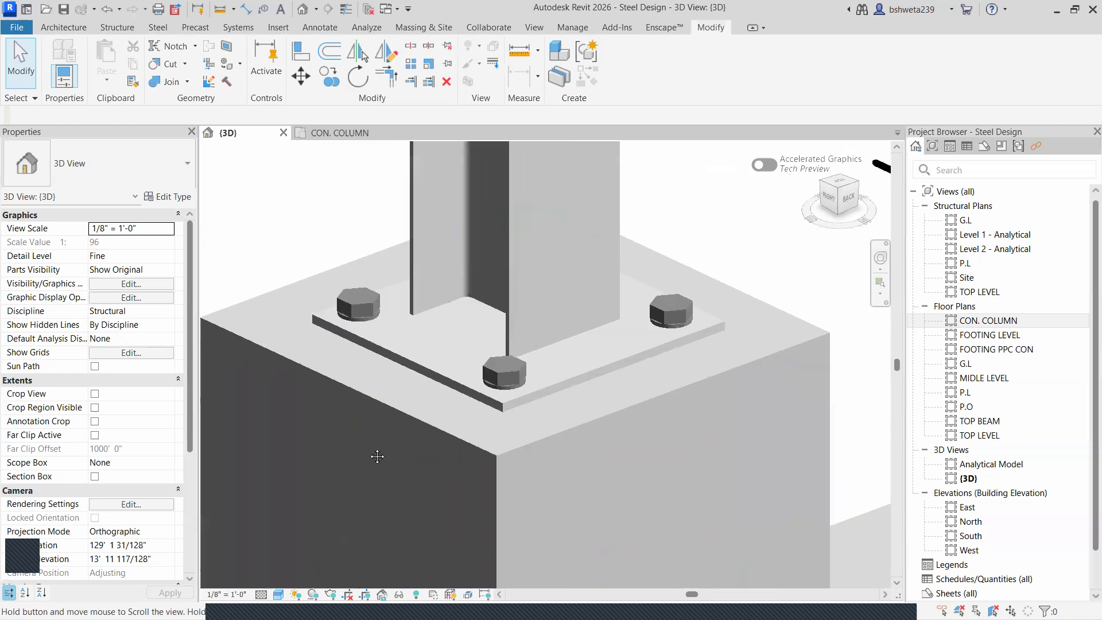
scroll(376, 456, down, 4)
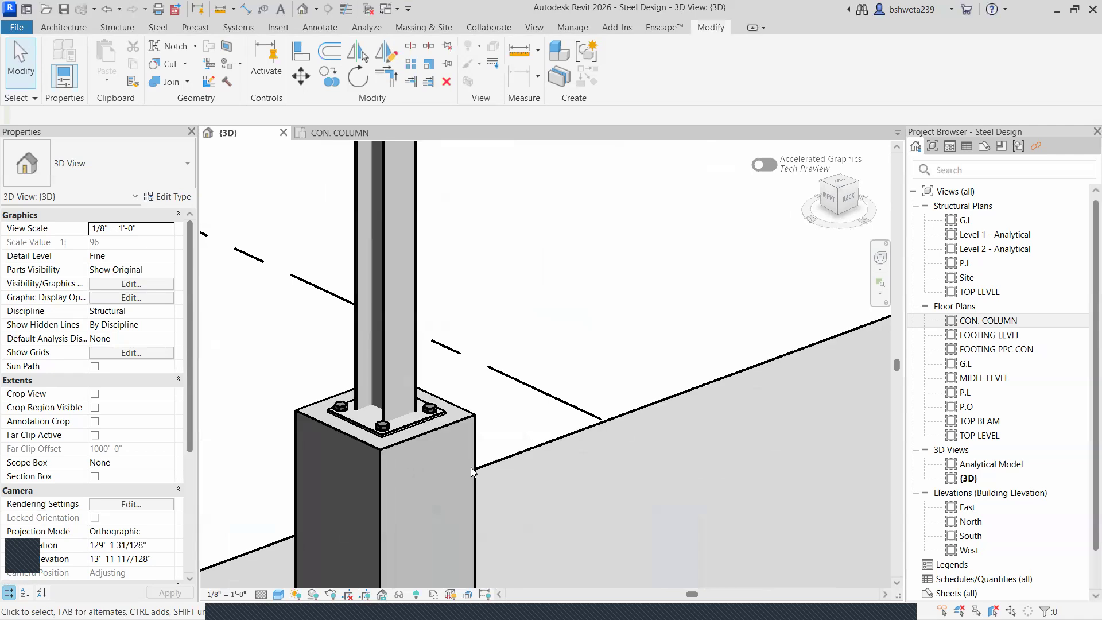
scroll(402, 424, up, 2)
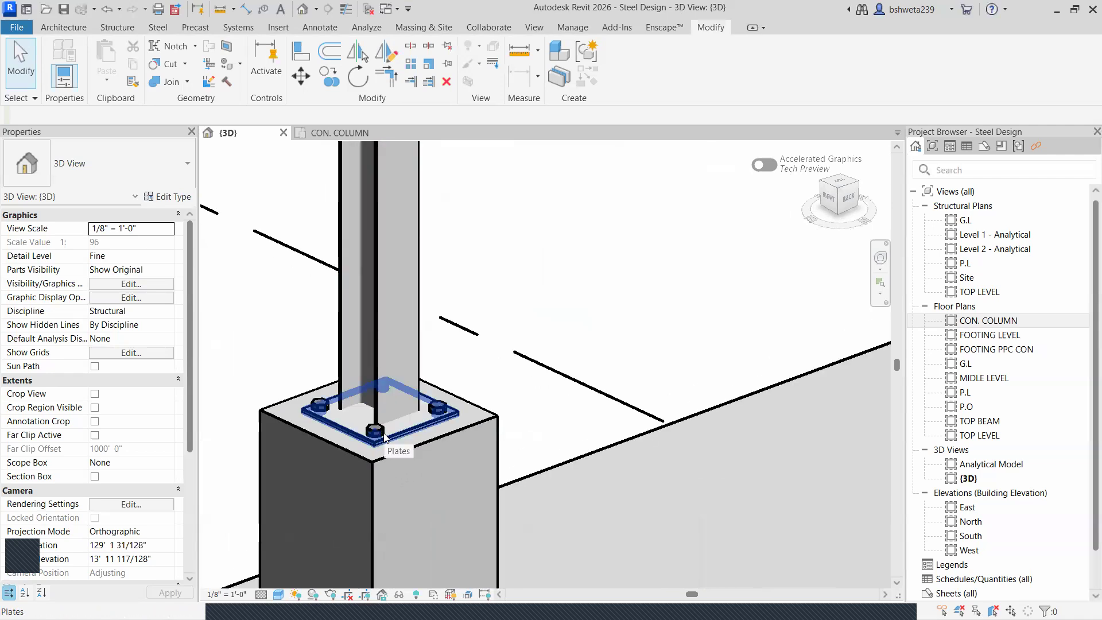
scroll(378, 439, down, 2)
scroll(344, 436, up, 3)
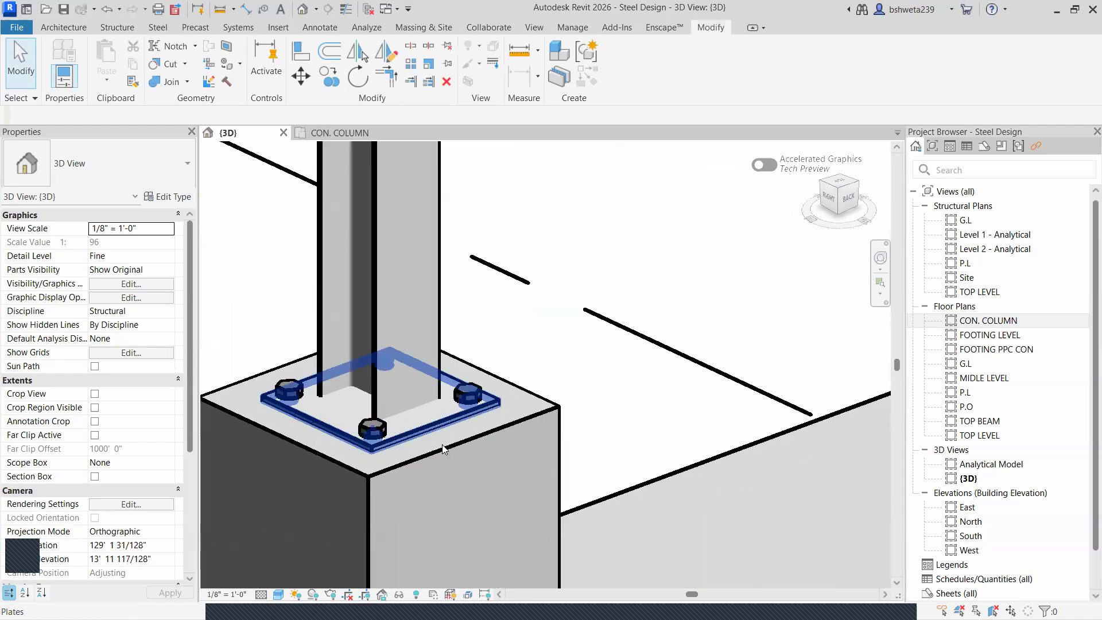
scroll(373, 432, up, 1)
scroll(373, 434, up, 1)
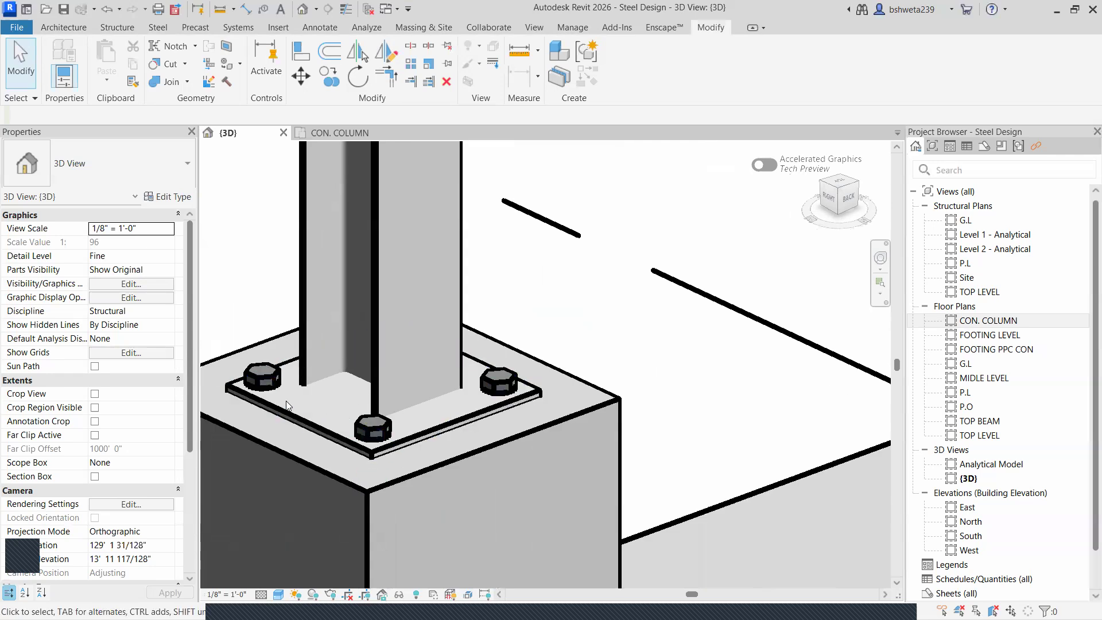
- Preview the Slotted, Countersink, Blind, Threaded, Countersunk and Centre mark hole types for the front corner bolt, and discard the changes
click(374, 430)
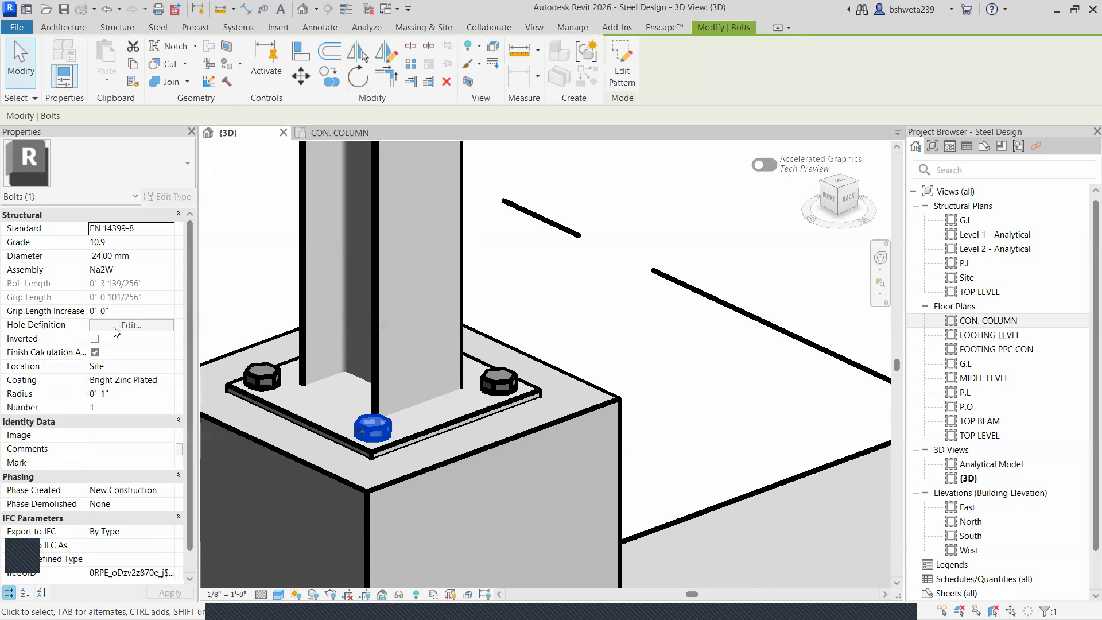
click(131, 325)
drag(250, 127, 373, 125)
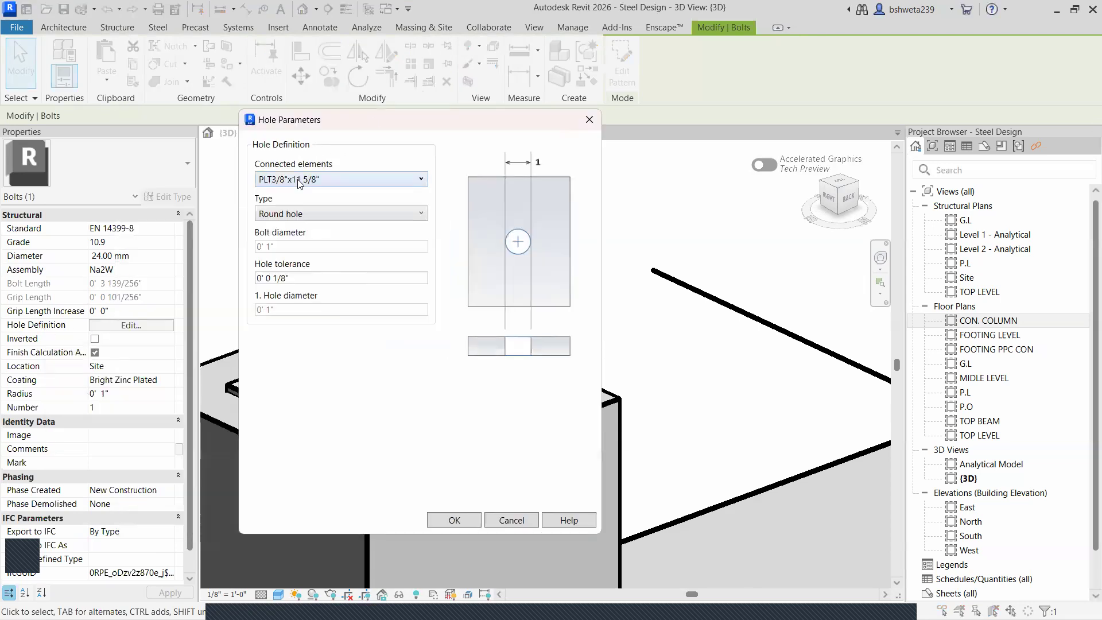
click(361, 178)
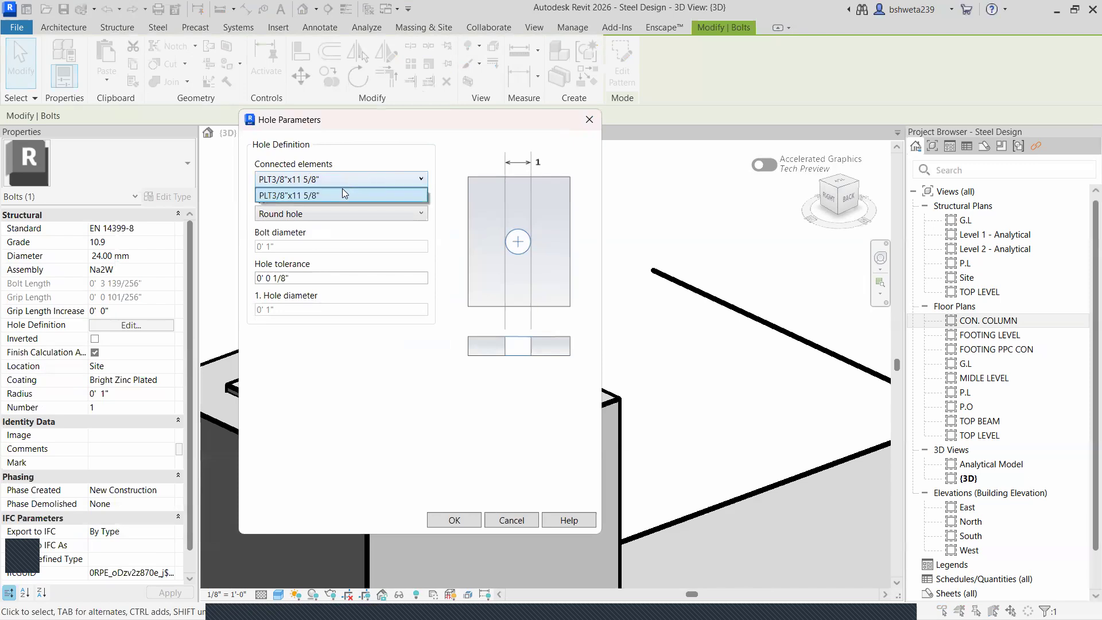
click(333, 195)
click(296, 218)
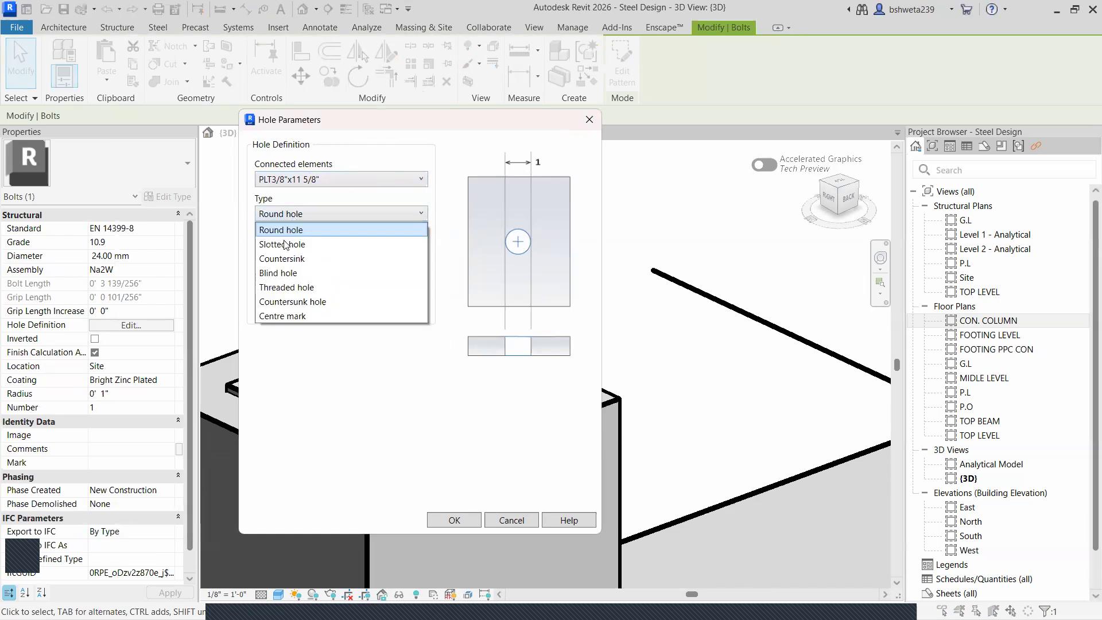
click(317, 244)
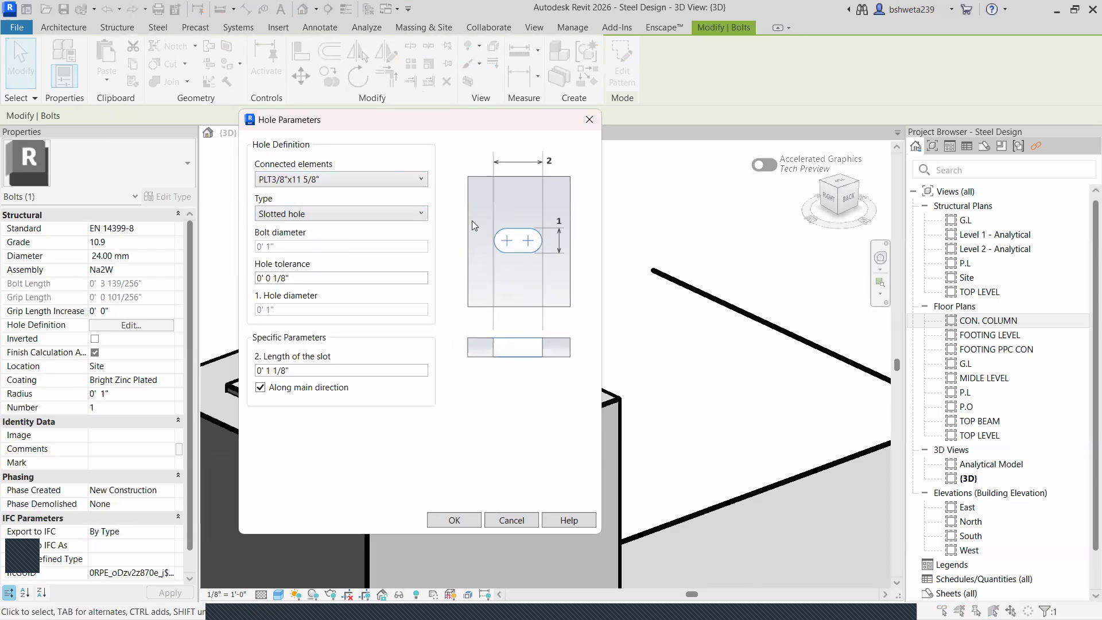
click(341, 215)
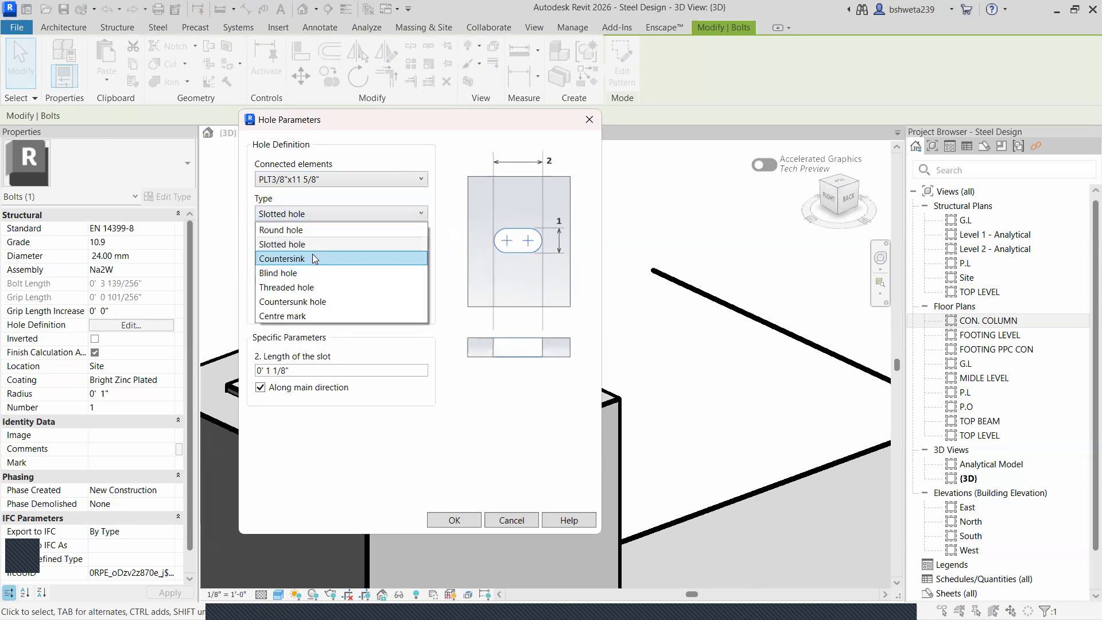
click(314, 256)
click(328, 215)
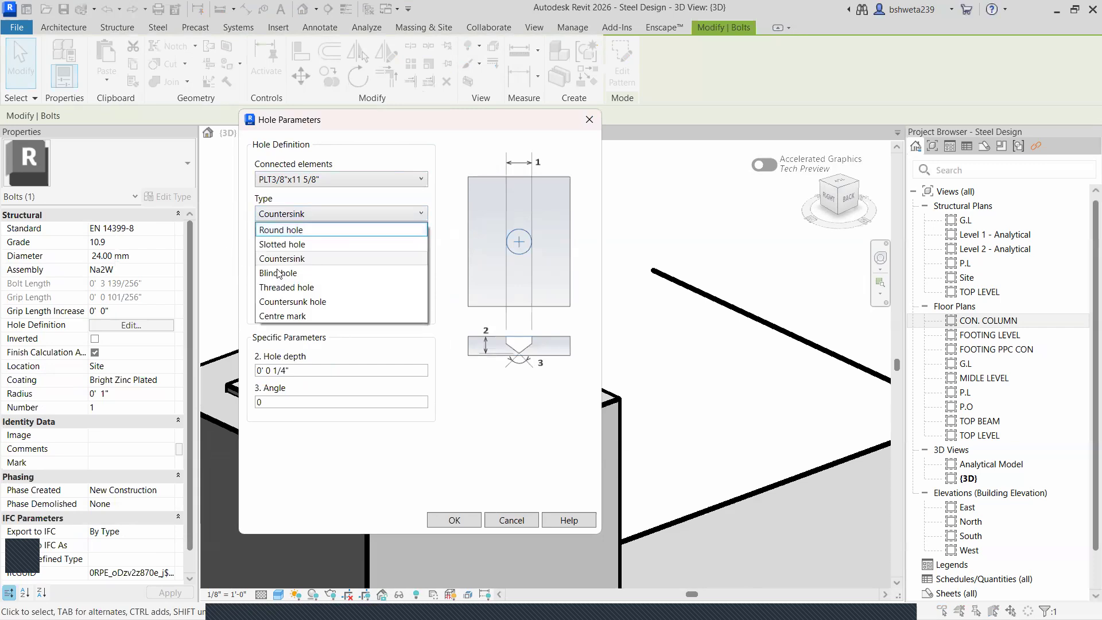
click(316, 269)
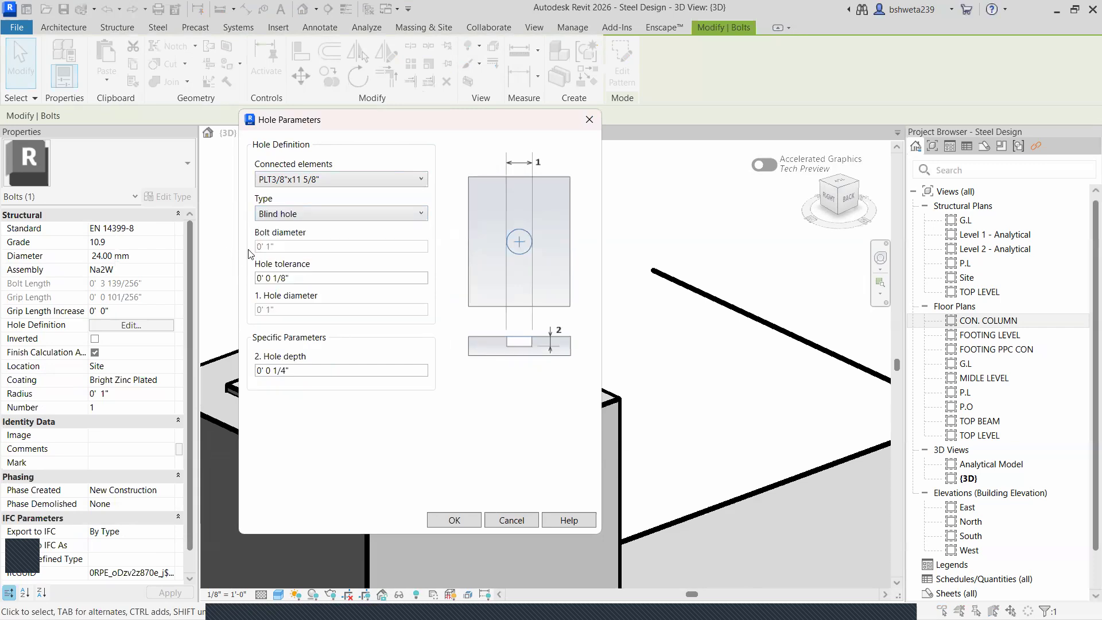
click(354, 220)
click(312, 287)
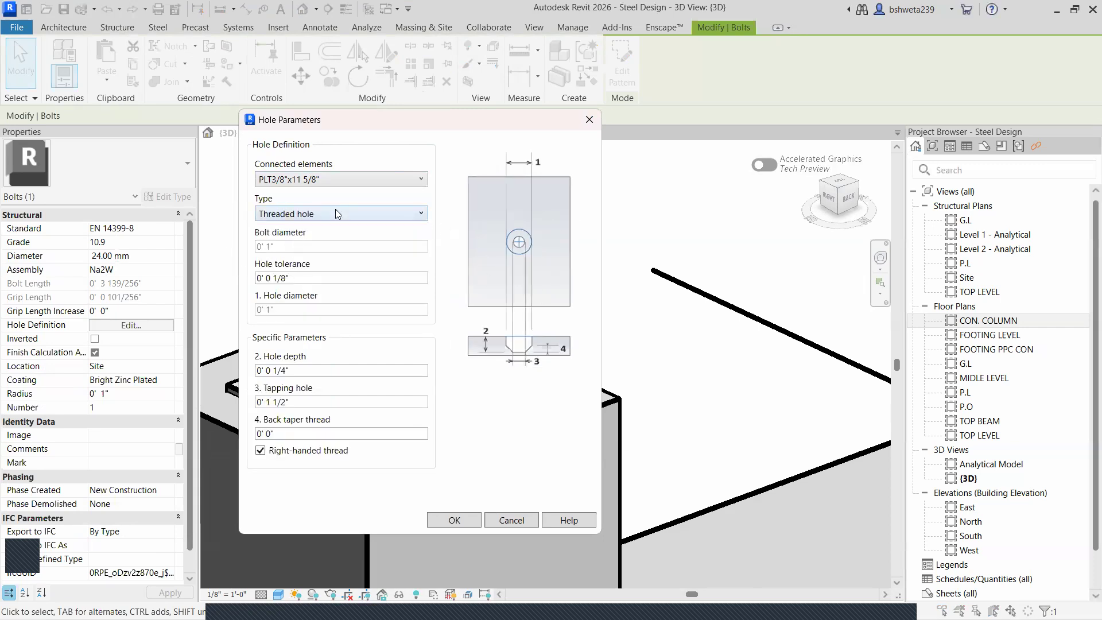
click(335, 213)
click(313, 300)
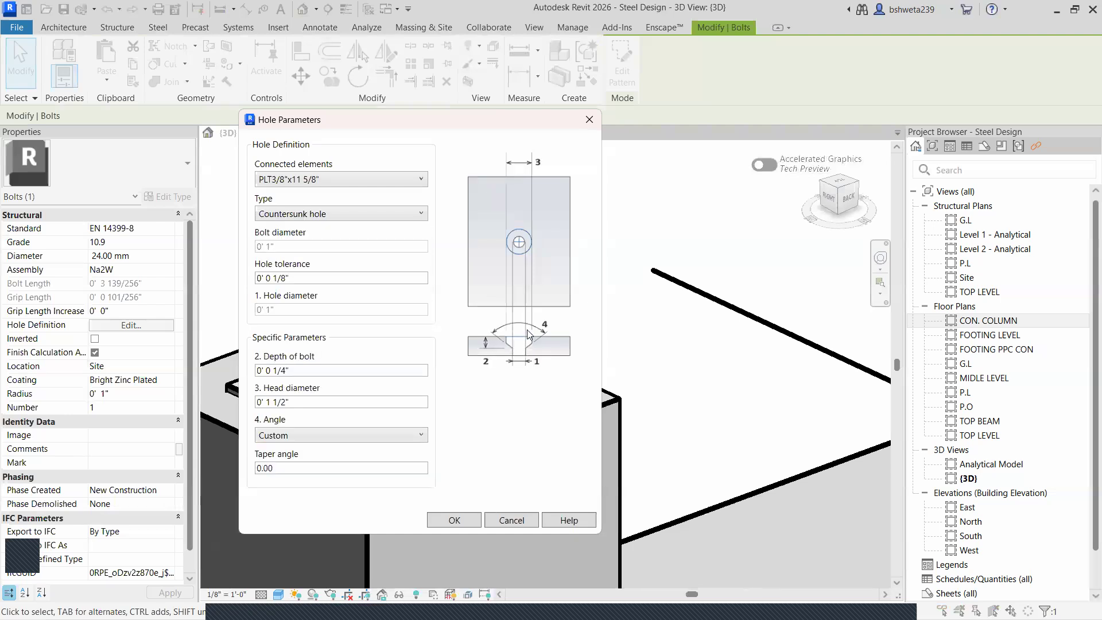
click(269, 215)
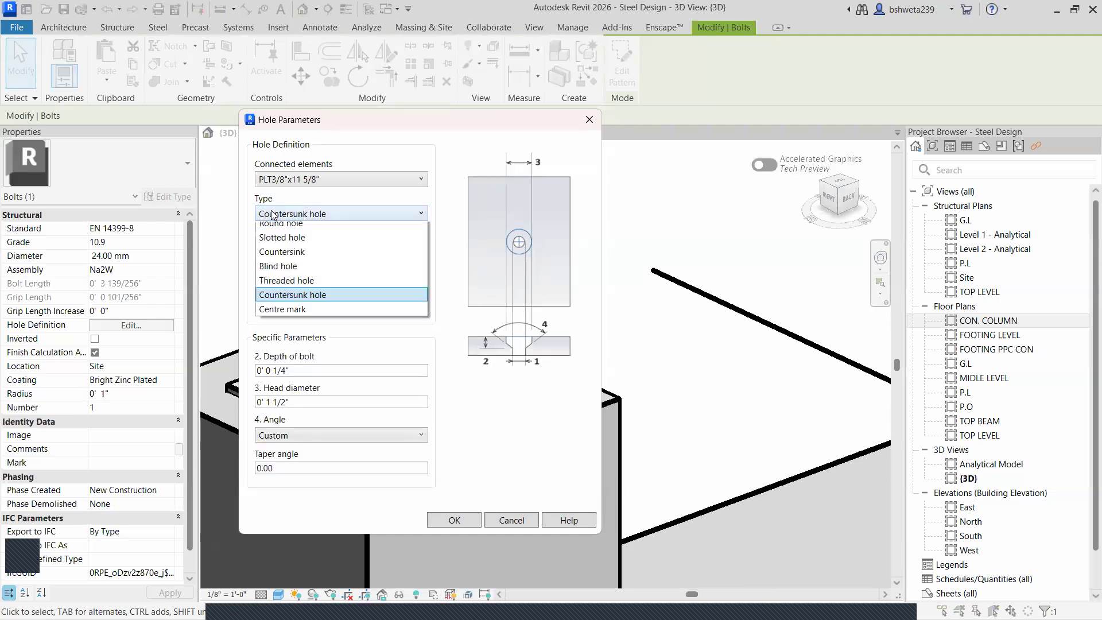
click(298, 317)
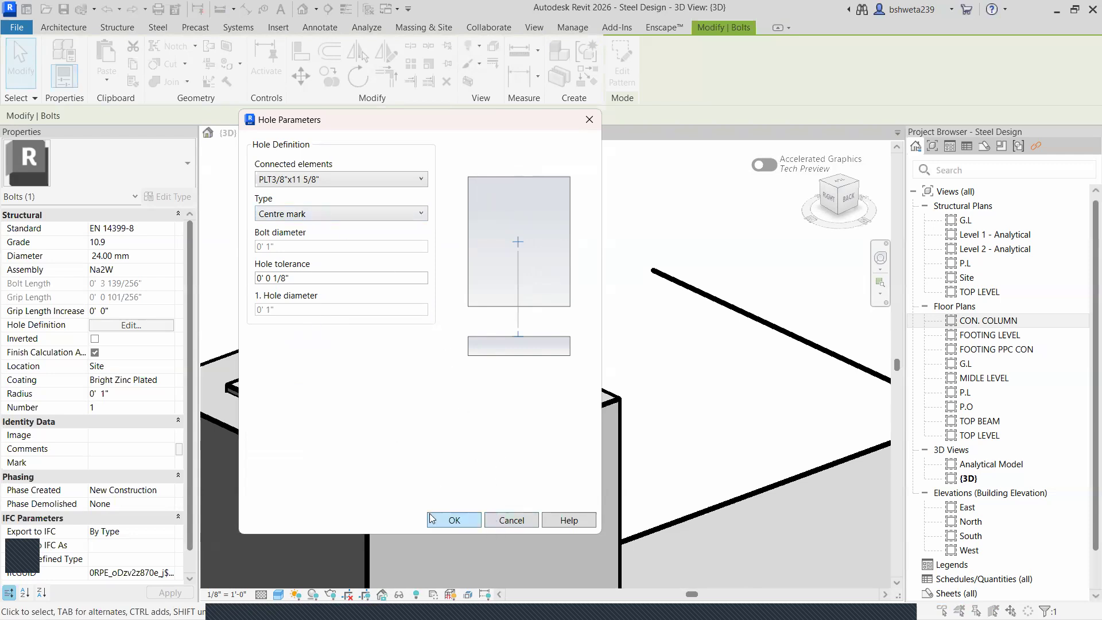
click(500, 519)
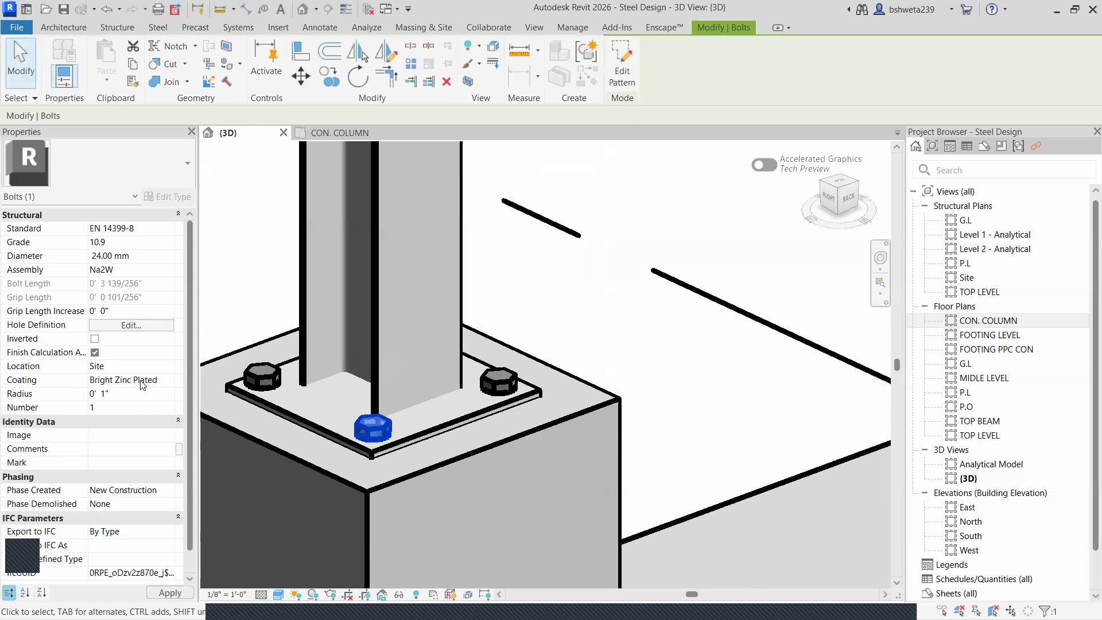
- Set the front corner bolt's coating to Galvanised
click(168, 383)
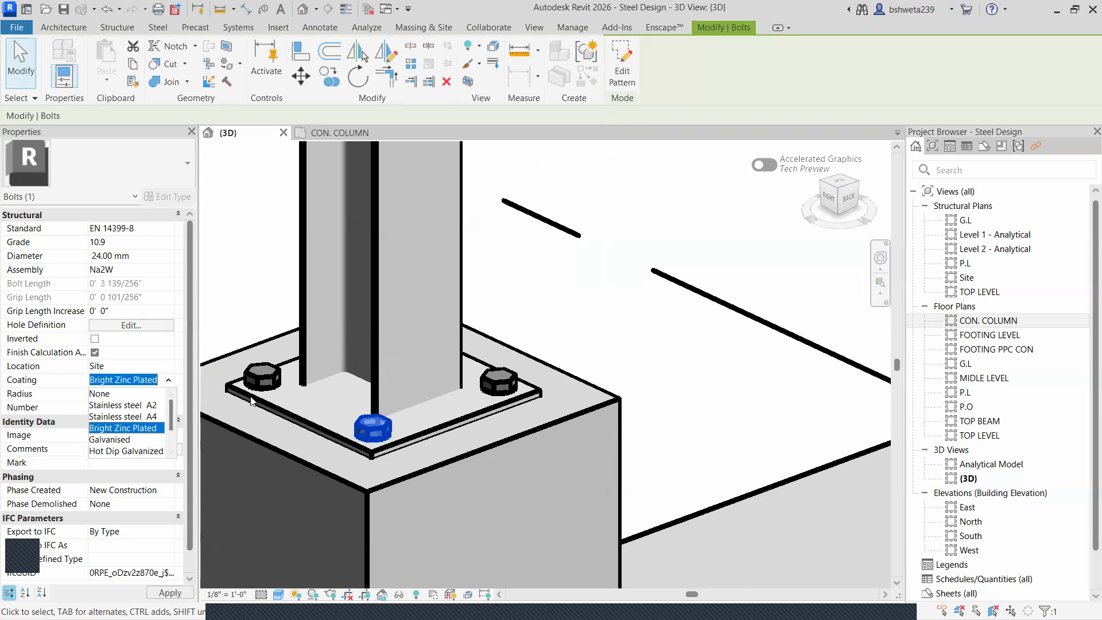
text(sd)
key(Escape)
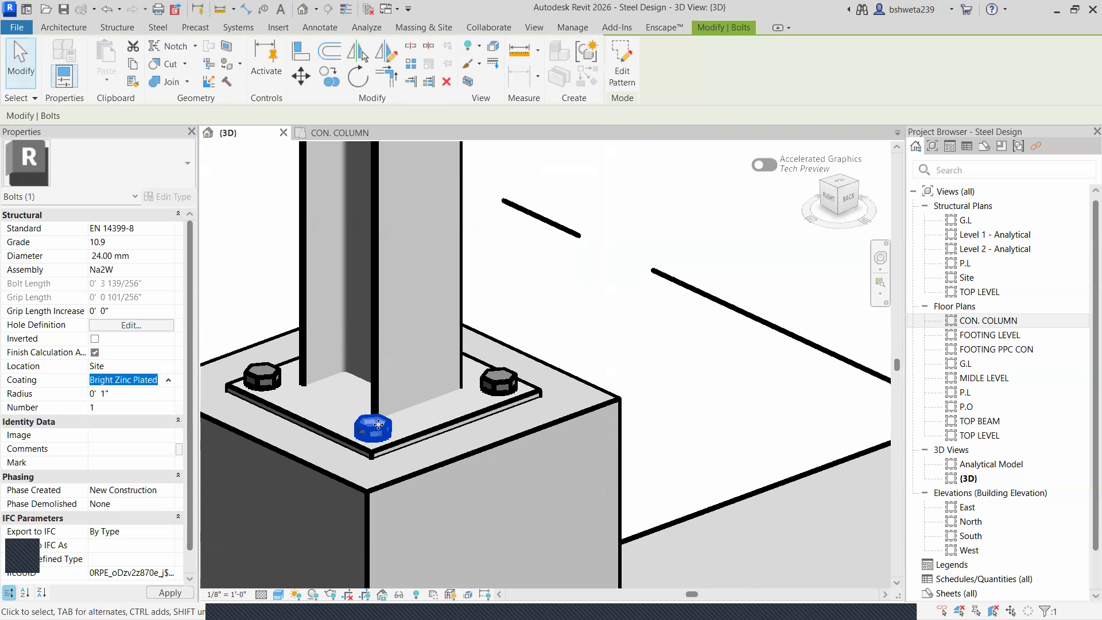
click(378, 424)
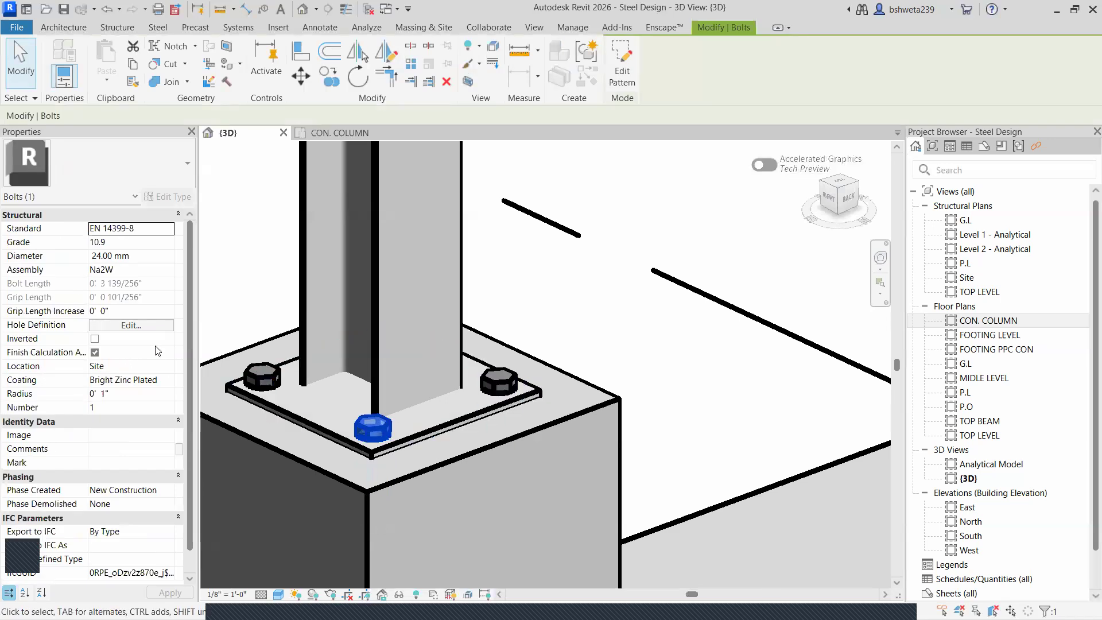
click(167, 381)
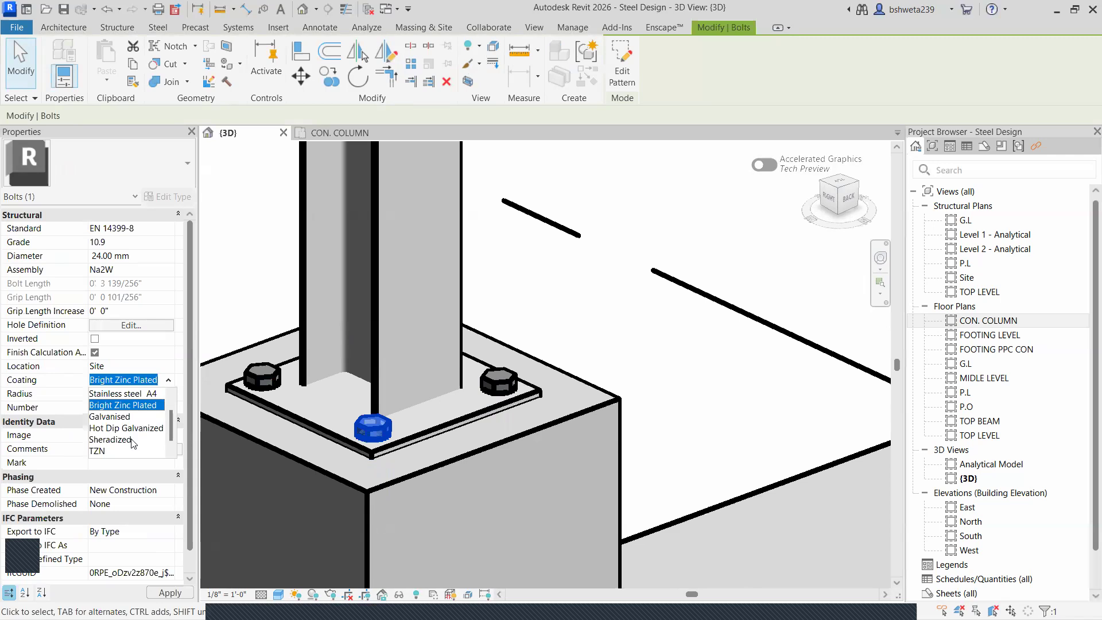
scroll(129, 436, down, 1)
scroll(122, 436, up, 1)
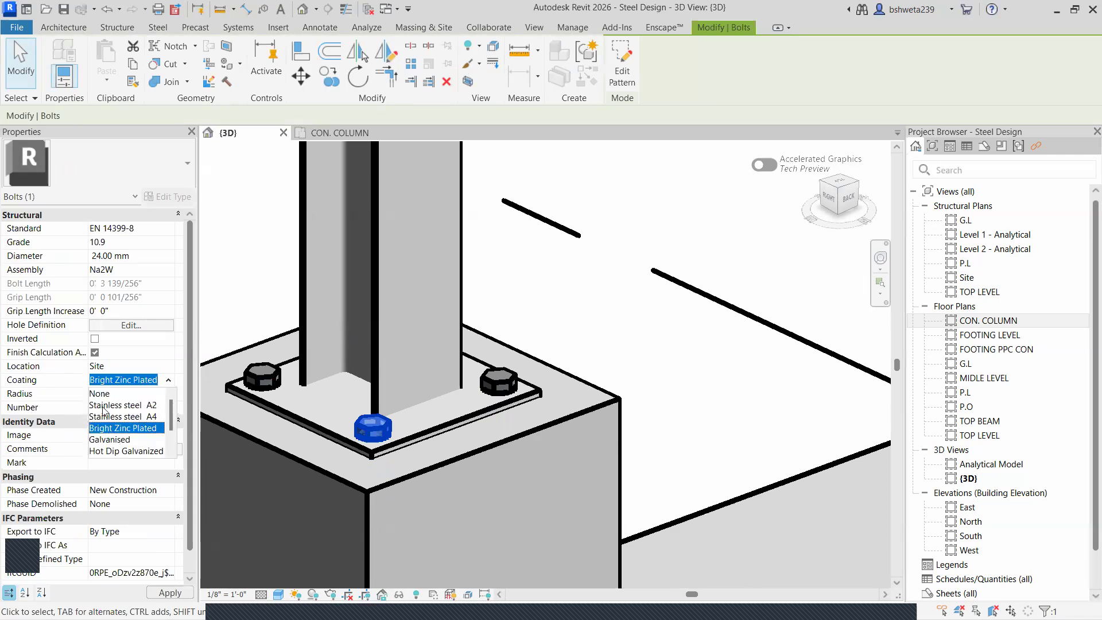
click(123, 440)
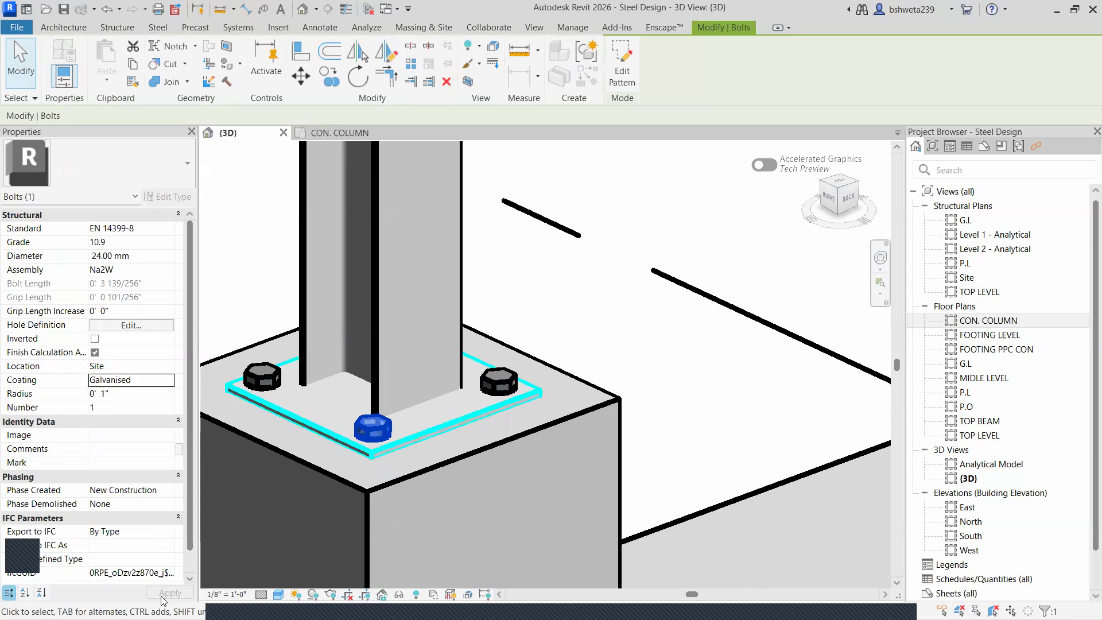
key(Escape)
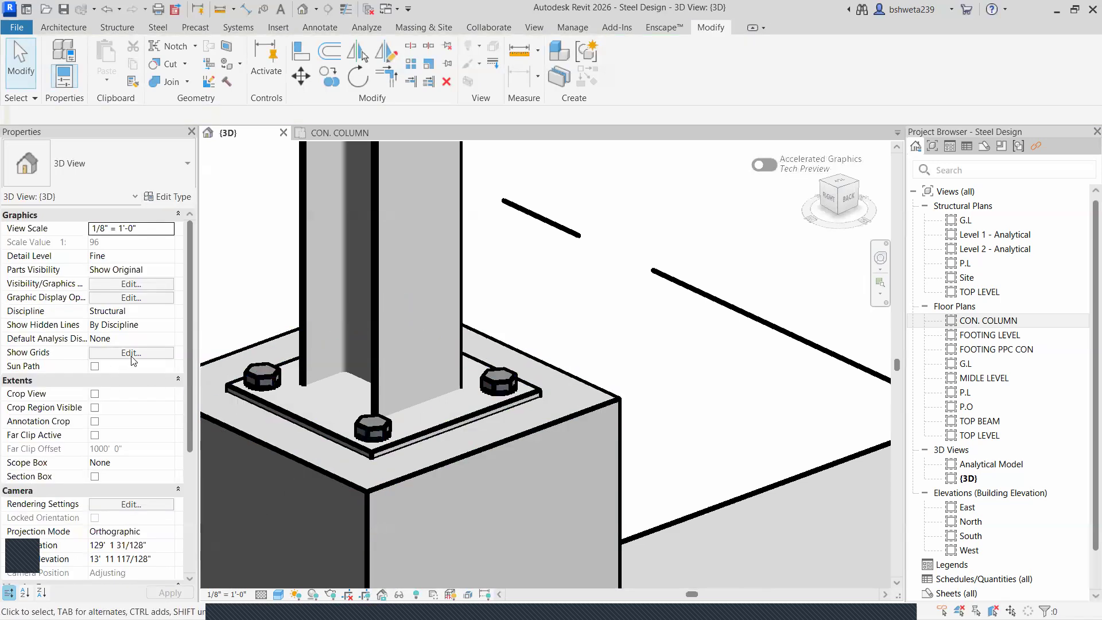
scroll(133, 360, down, 4)
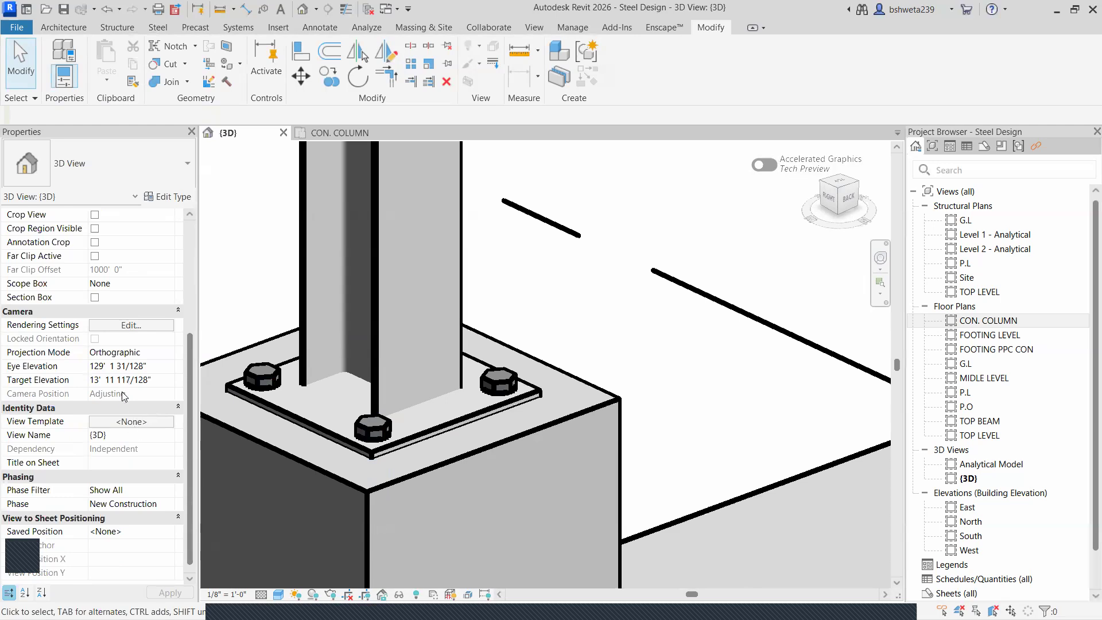
scroll(120, 480, up, 4)
scroll(380, 424, up, 5)
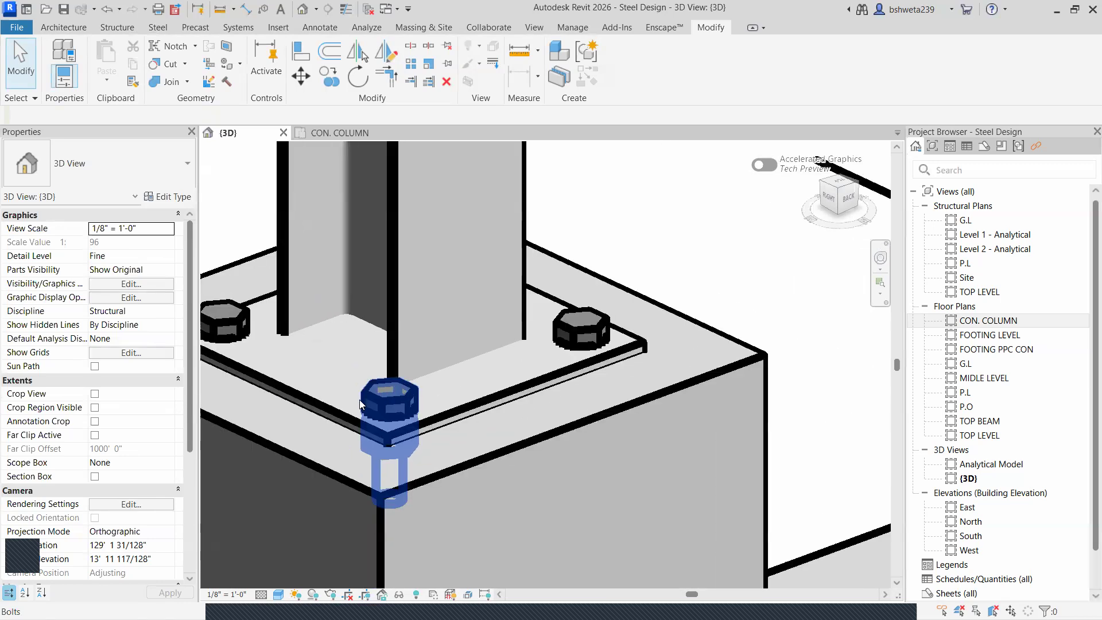
- Delete the upper-right, upper-left and lower-left bolts from the plate of the column west of the four-bolt plate in the CON. COLUMN floor plan
click(343, 134)
scroll(524, 319, down, 5)
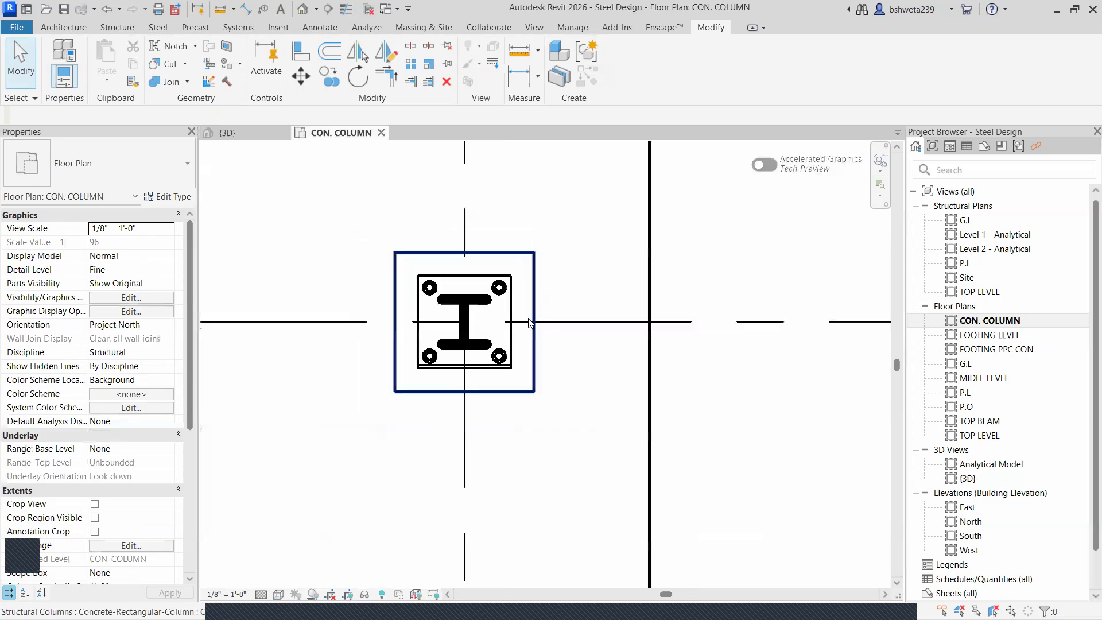
middle_drag(319, 350, 266, 339)
scroll(256, 338, up, 2)
scroll(259, 328, up, 5)
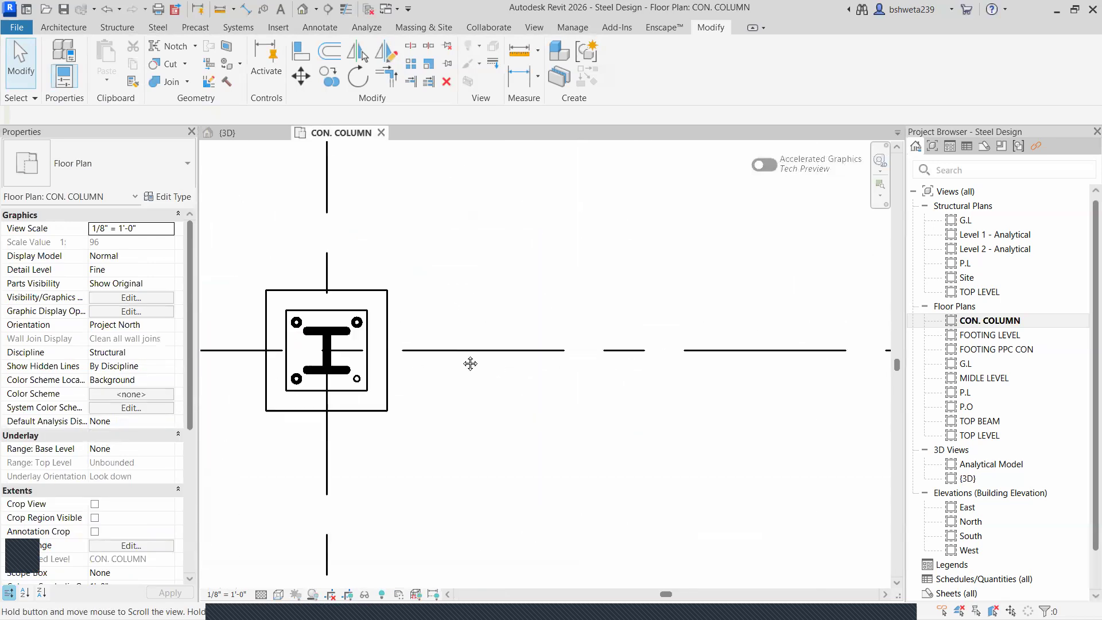
click(436, 280)
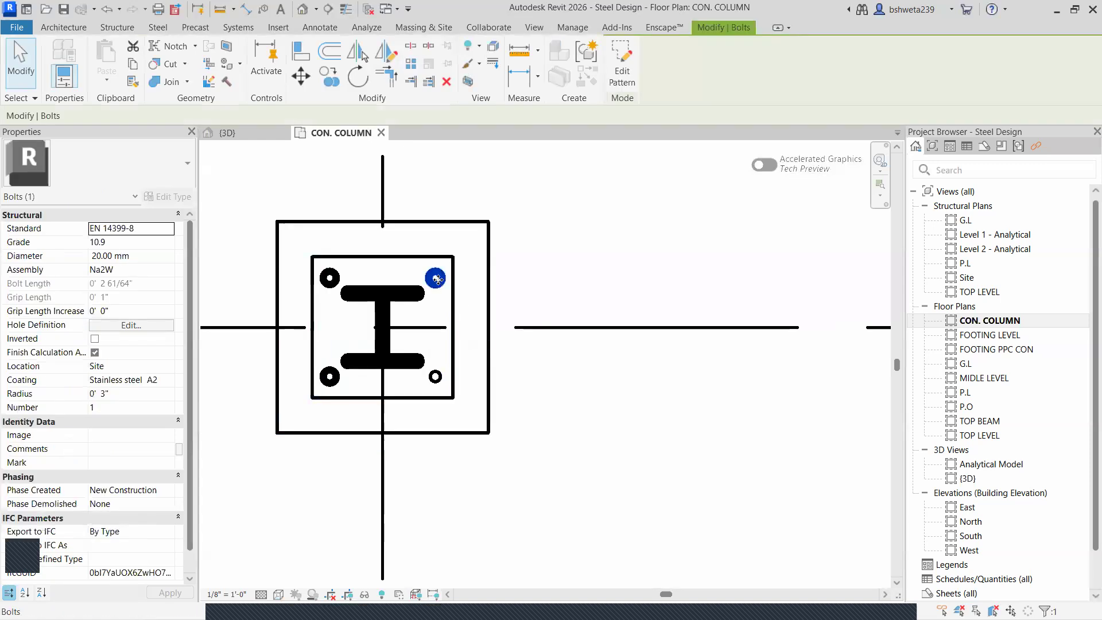
key(Escape)
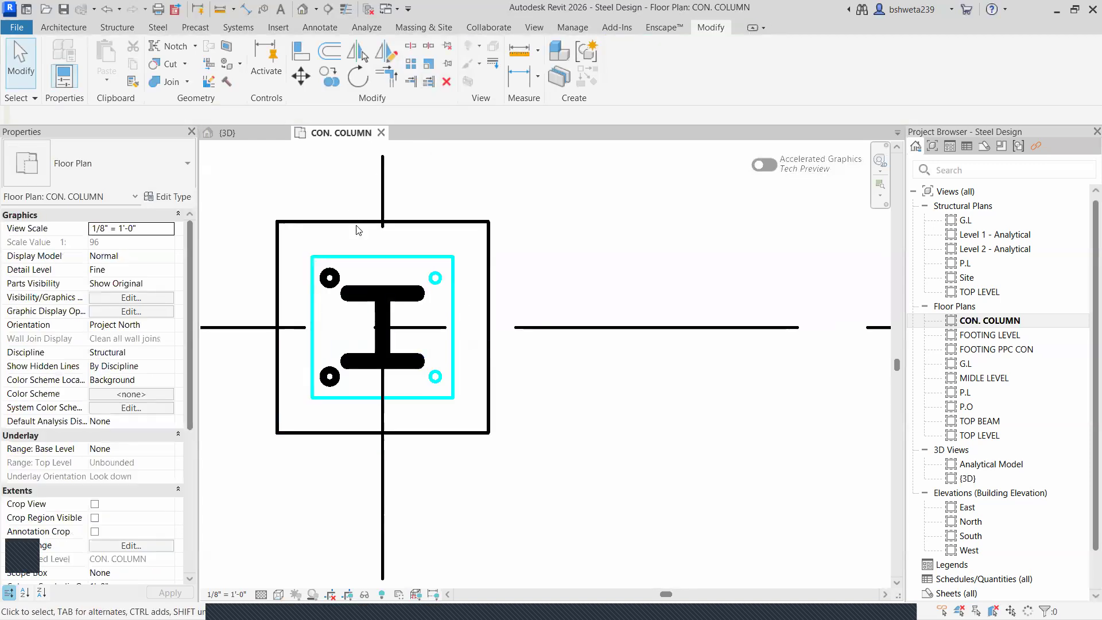
click(330, 278)
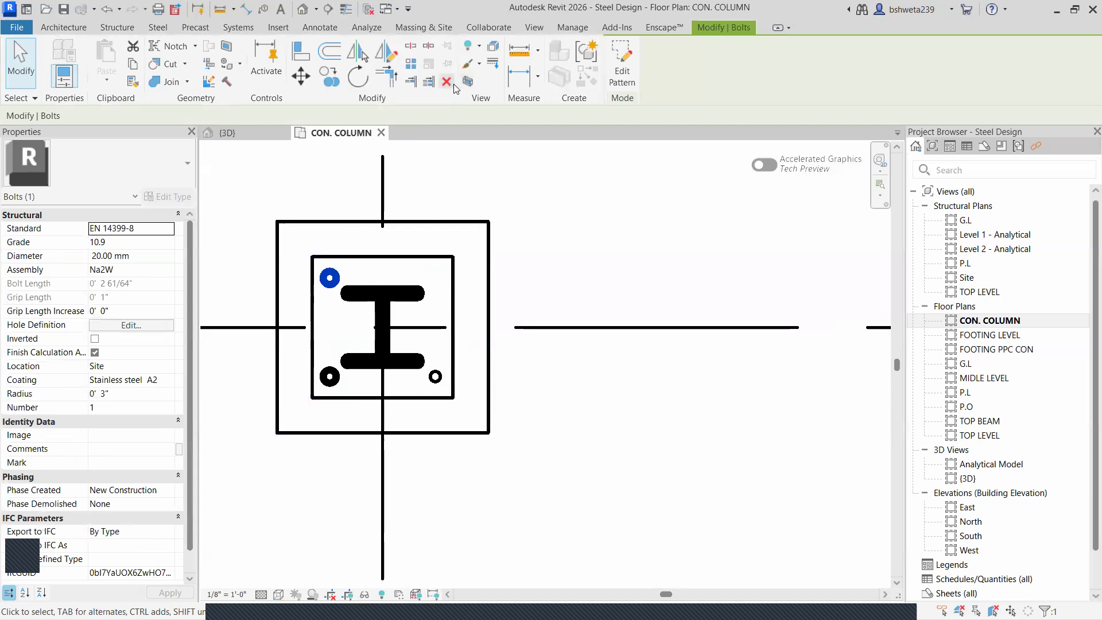
key(Escape)
click(324, 376)
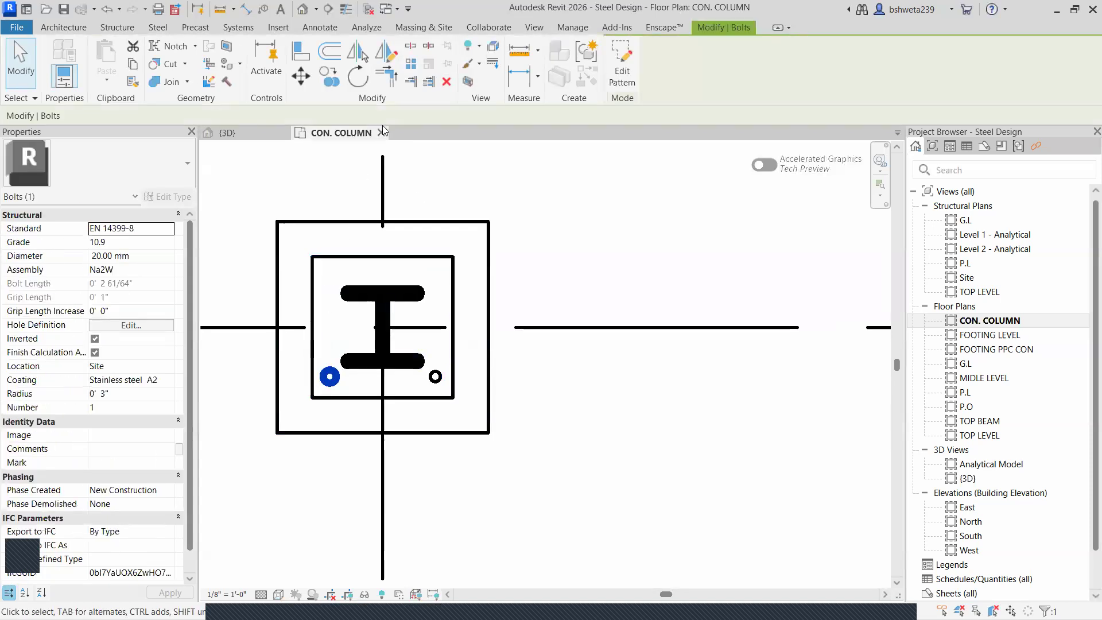
click(448, 84)
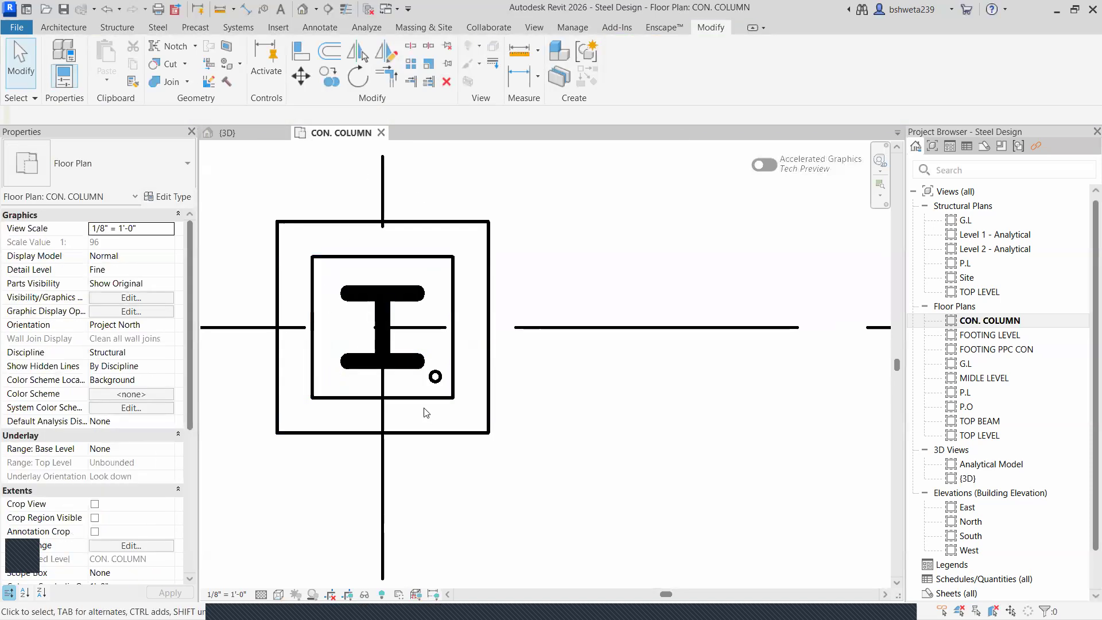
click(435, 379)
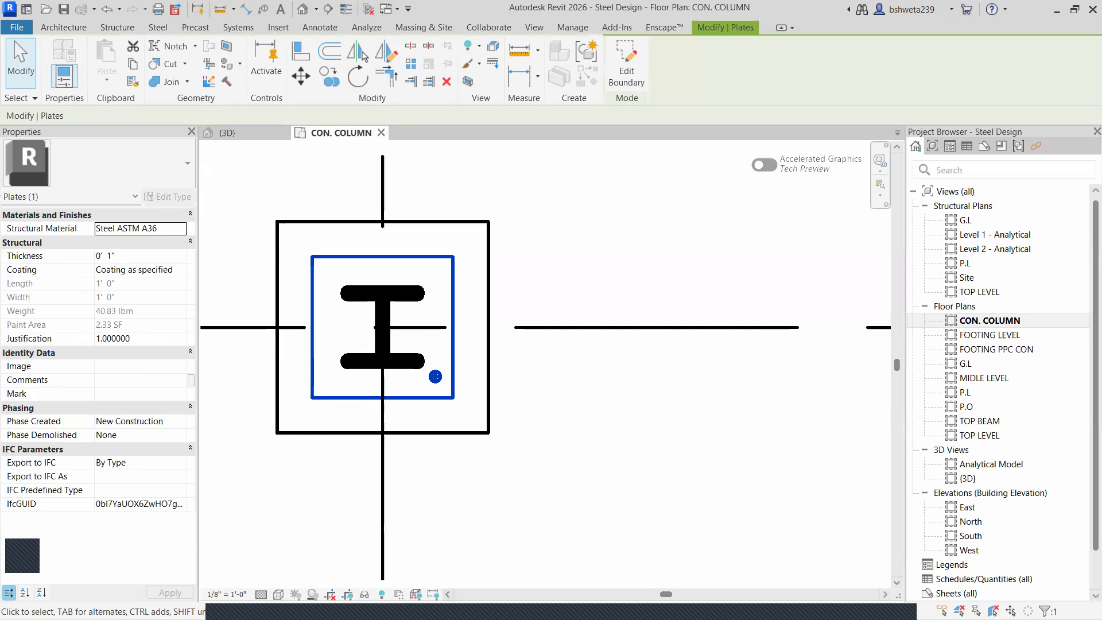
- Try to create a model group from the selected steel plate west of the four-bolt plate, and dismiss the attempt
scroll(580, 417, down, 3)
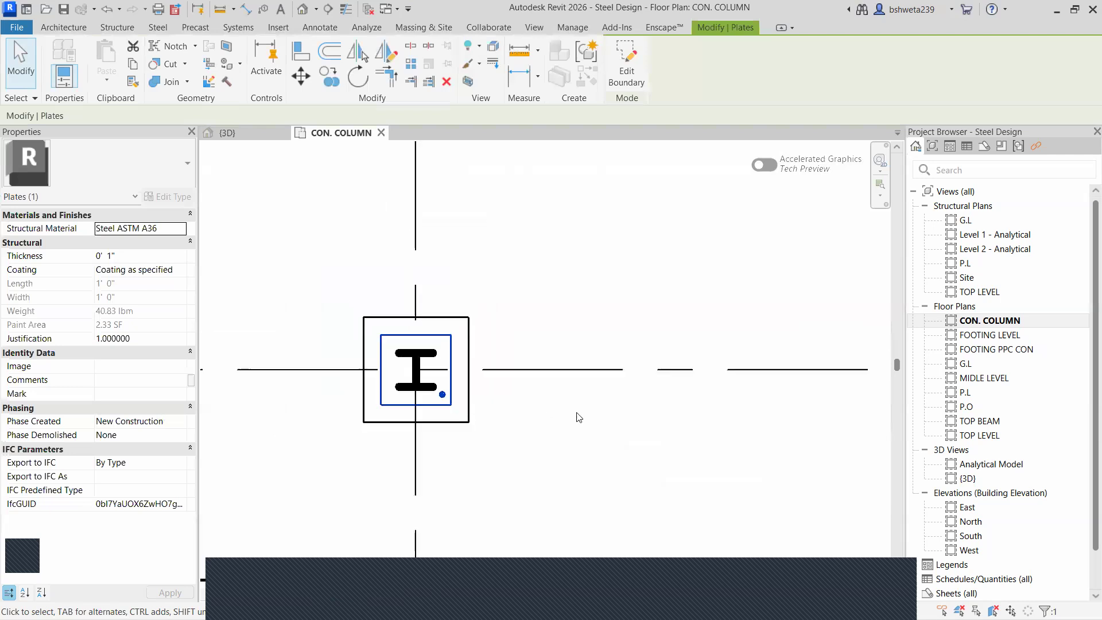
scroll(594, 418, up, 1)
scroll(399, 414, down, 4)
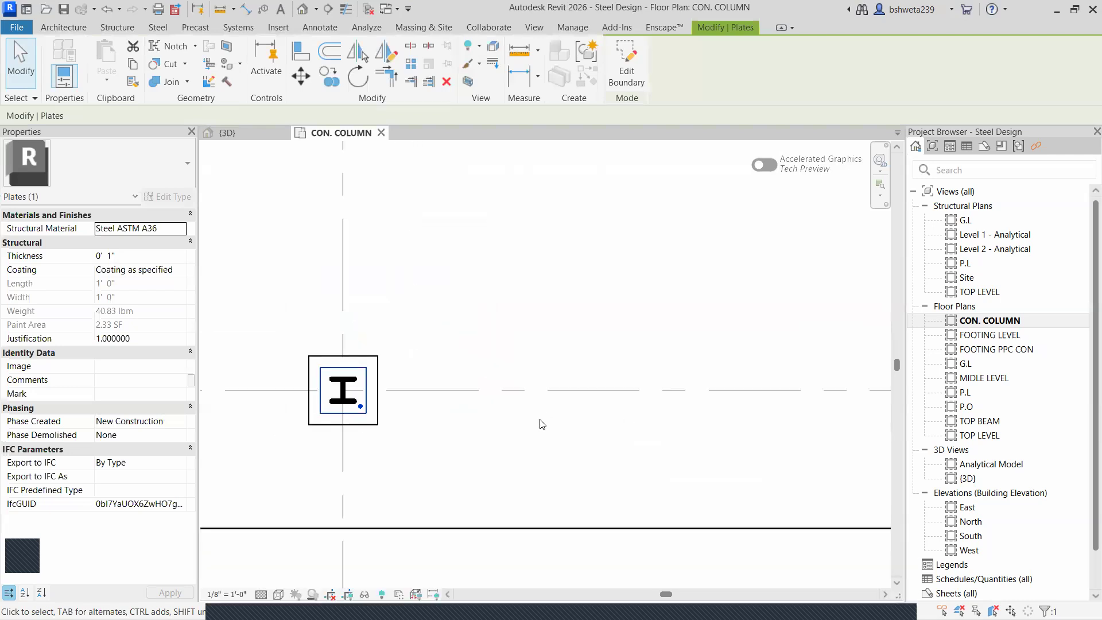
scroll(367, 396, up, 5)
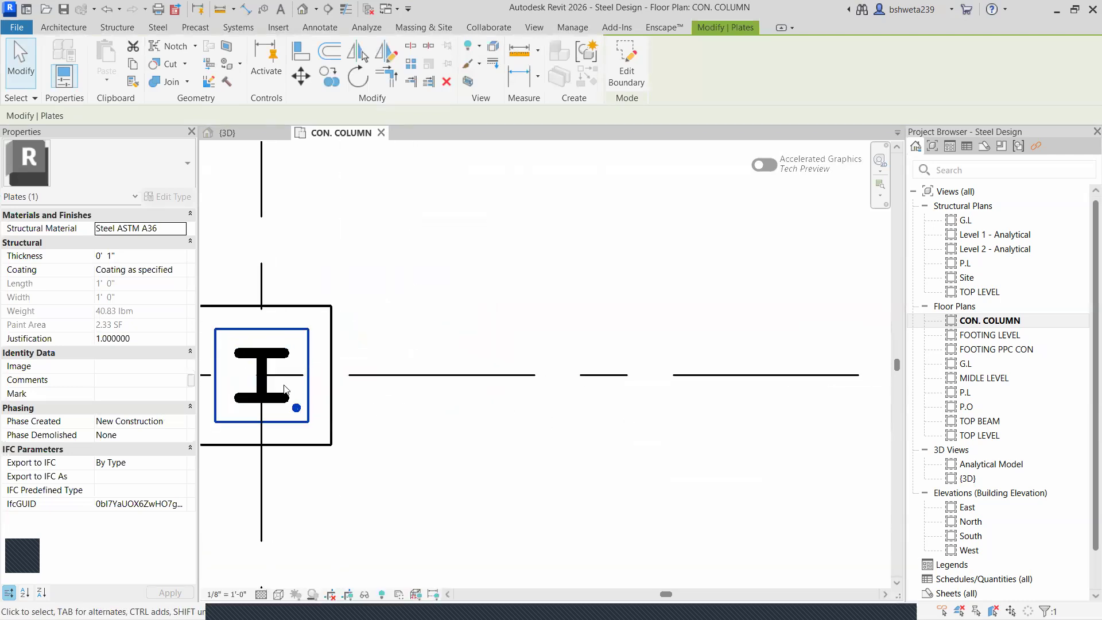
scroll(350, 398, down, 5)
scroll(622, 396, up, 1)
middle_drag(622, 396, 235, 372)
scroll(597, 393, down, 4)
middle_drag(610, 393, 276, 427)
scroll(597, 413, up, 4)
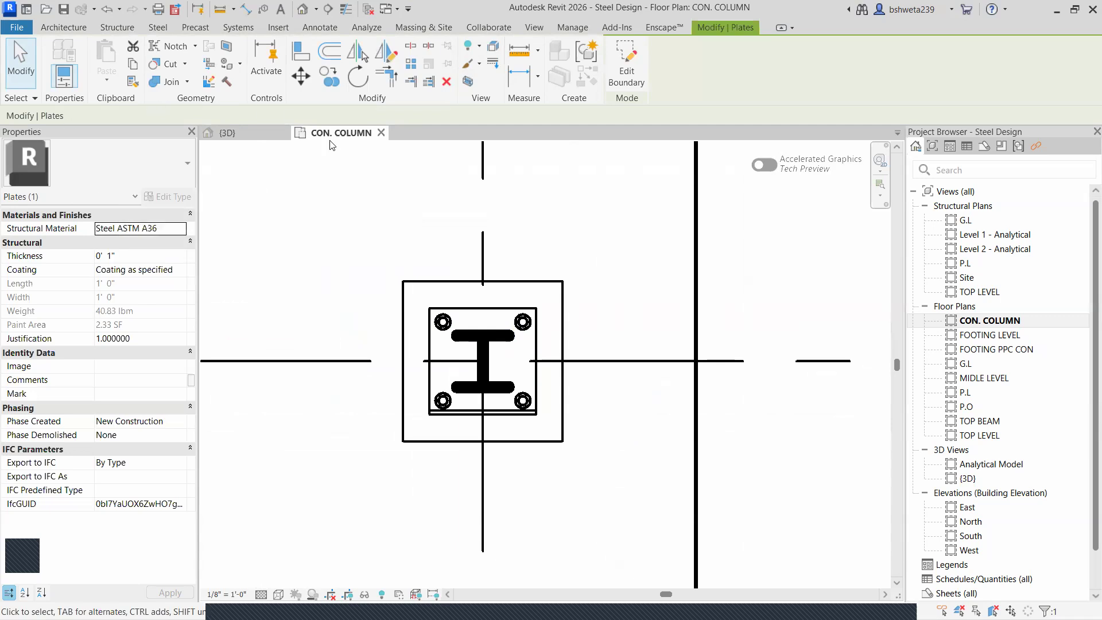
click(104, 29)
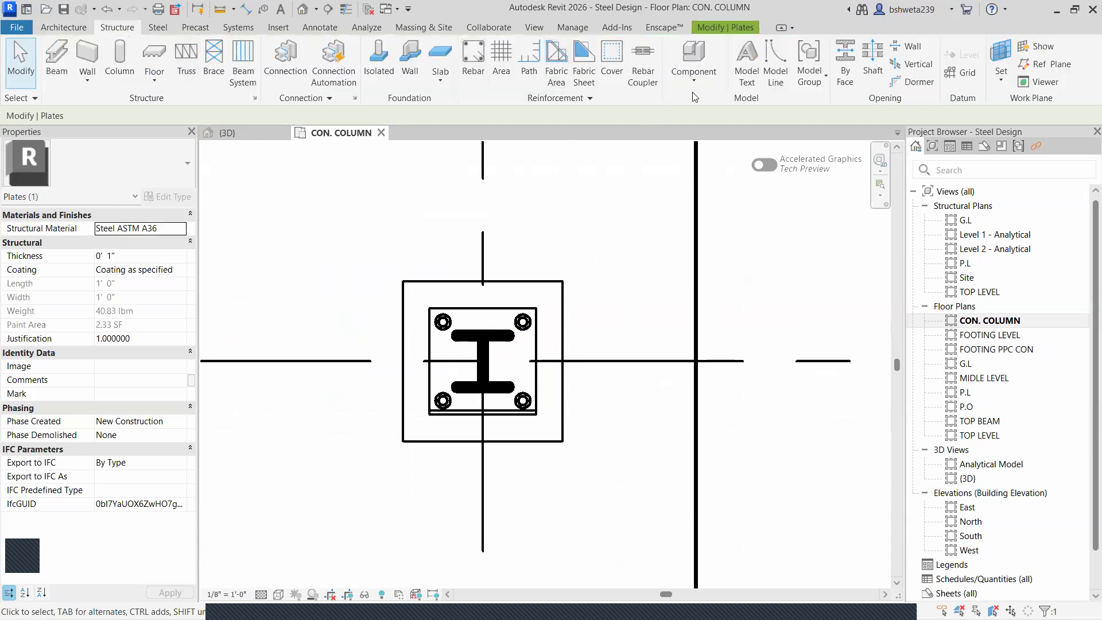
click(824, 78)
click(834, 127)
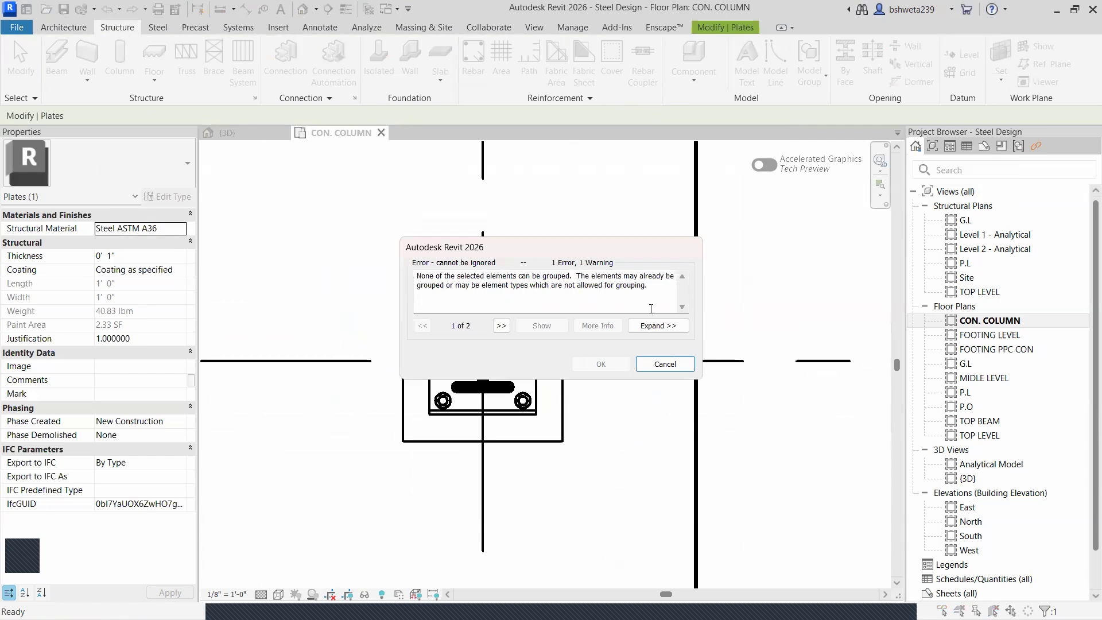
click(664, 364)
- Copy the four corner bolts of the four-bolt plate from its column centre to the column centre of the adjacent plate to the west
scroll(511, 439, up, 3)
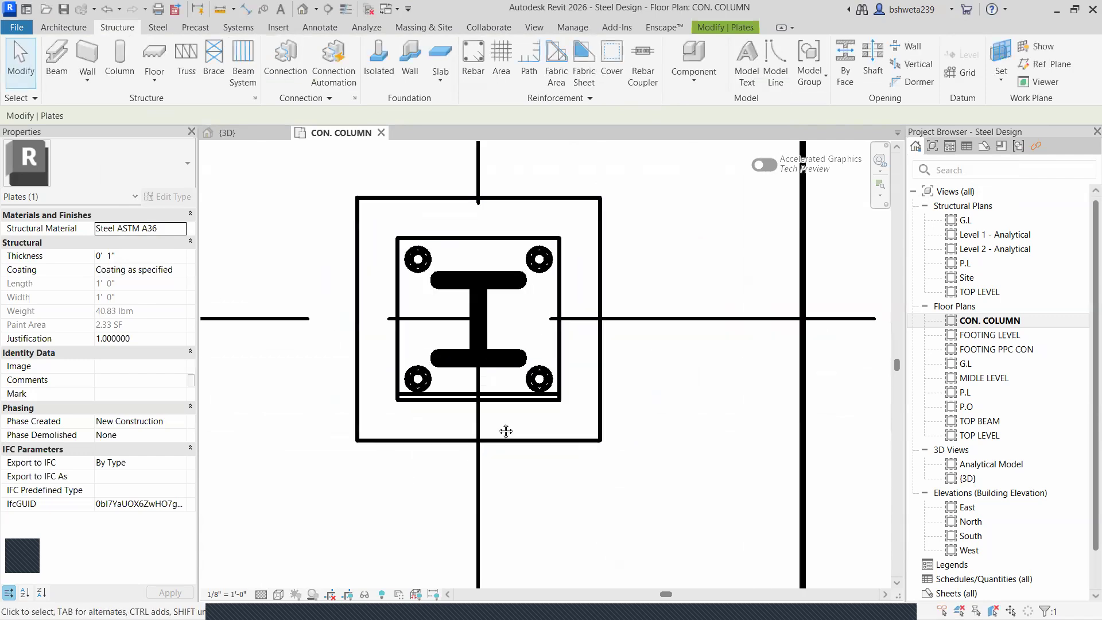
middle_drag(505, 431, 495, 491)
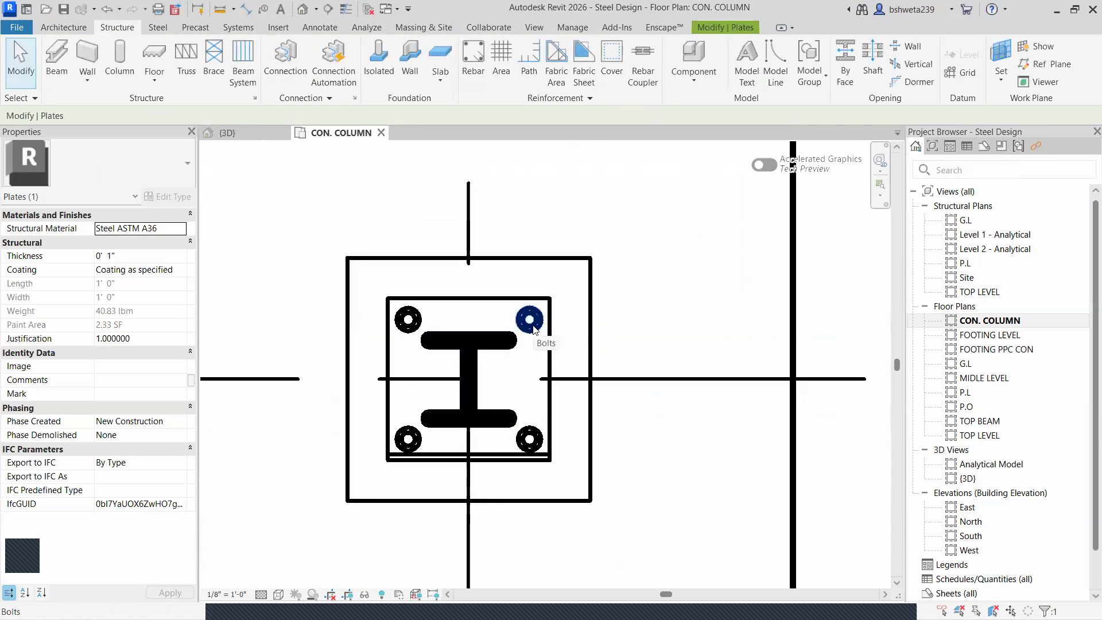
click(531, 326)
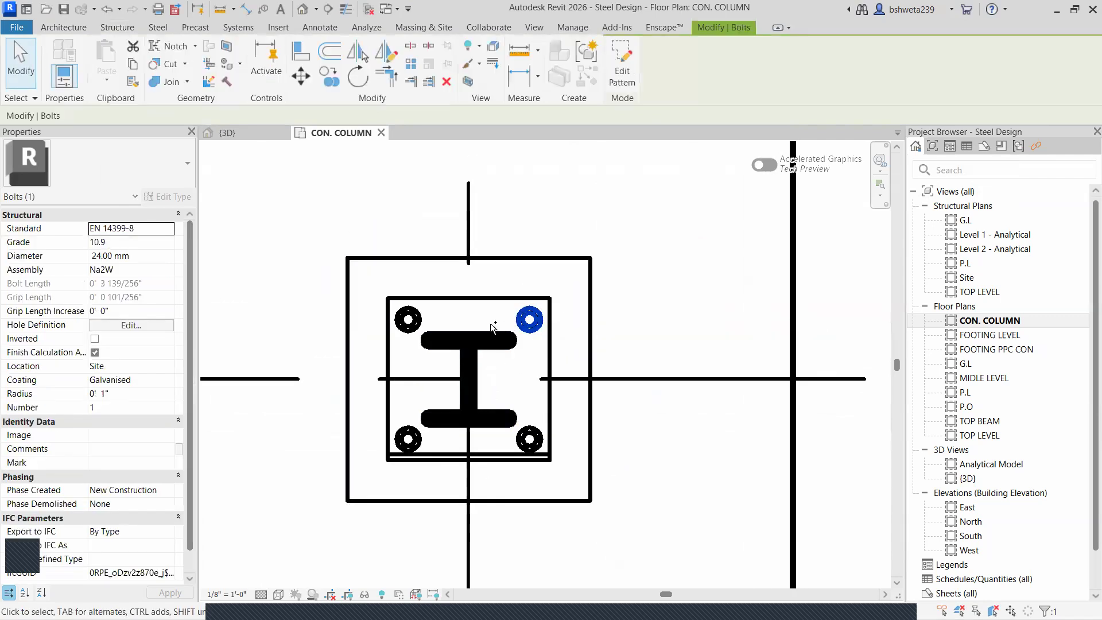
ctrl+click(408, 319)
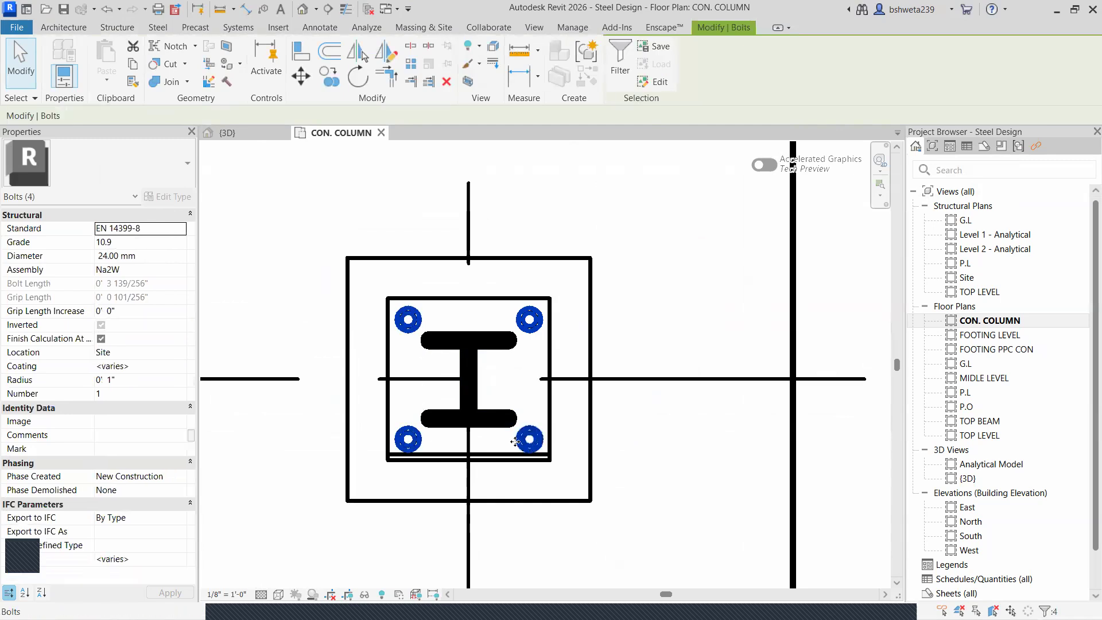
click(328, 76)
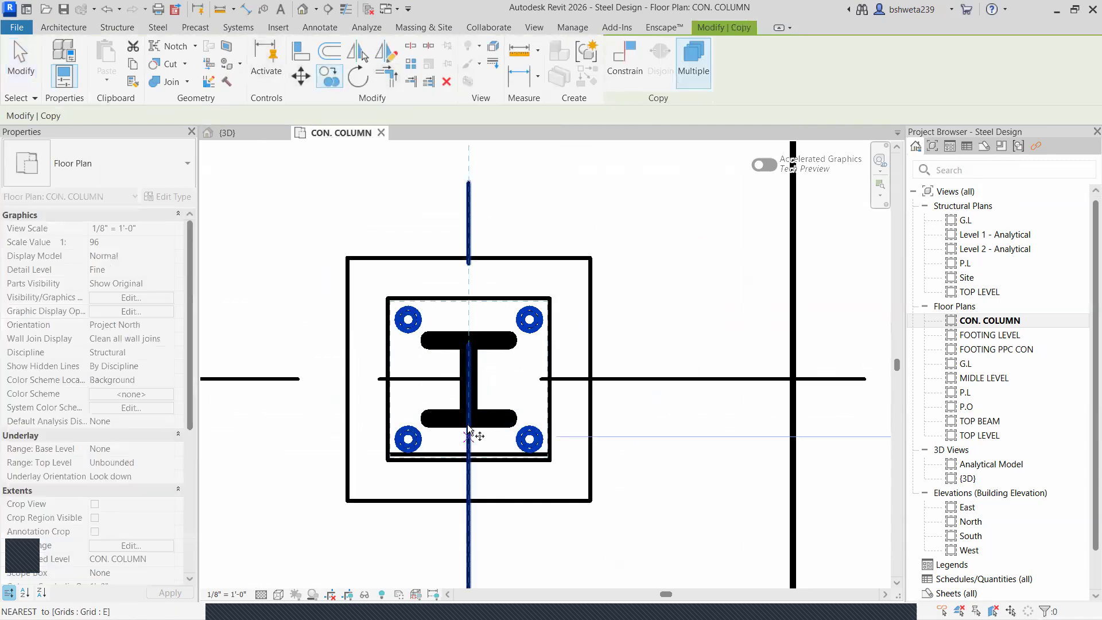
click(468, 380)
scroll(401, 399, down, 4)
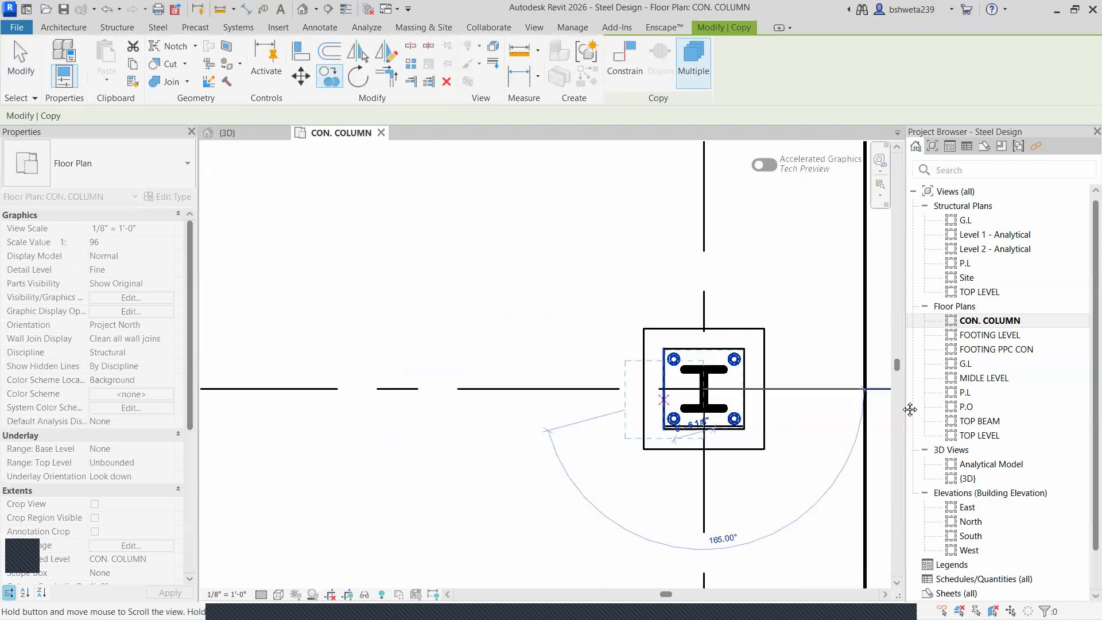
scroll(627, 403, up, 6)
scroll(623, 399, up, 5)
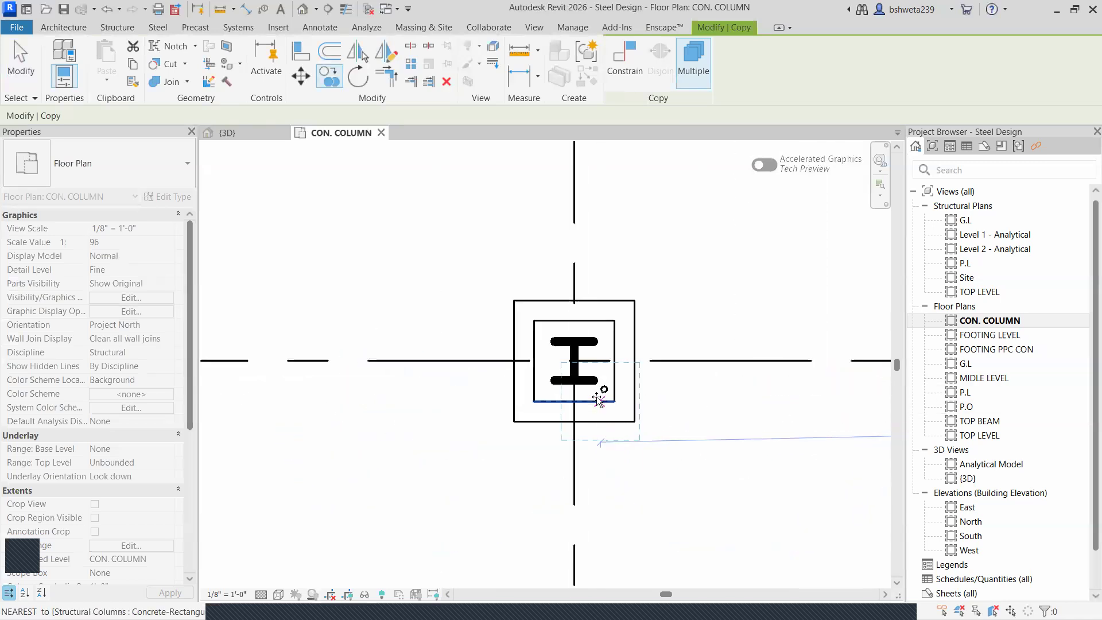
click(569, 352)
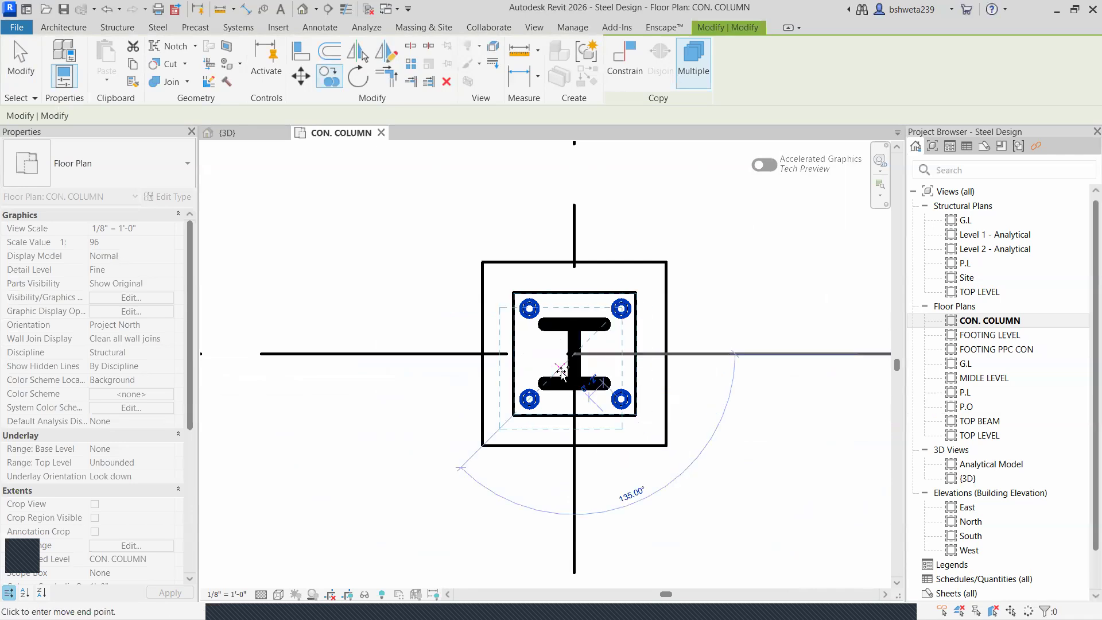
key(Escape)
key(Escape)
- Examine the base plates and corner bolts at the steel columns from several sides in the 3D view
click(247, 137)
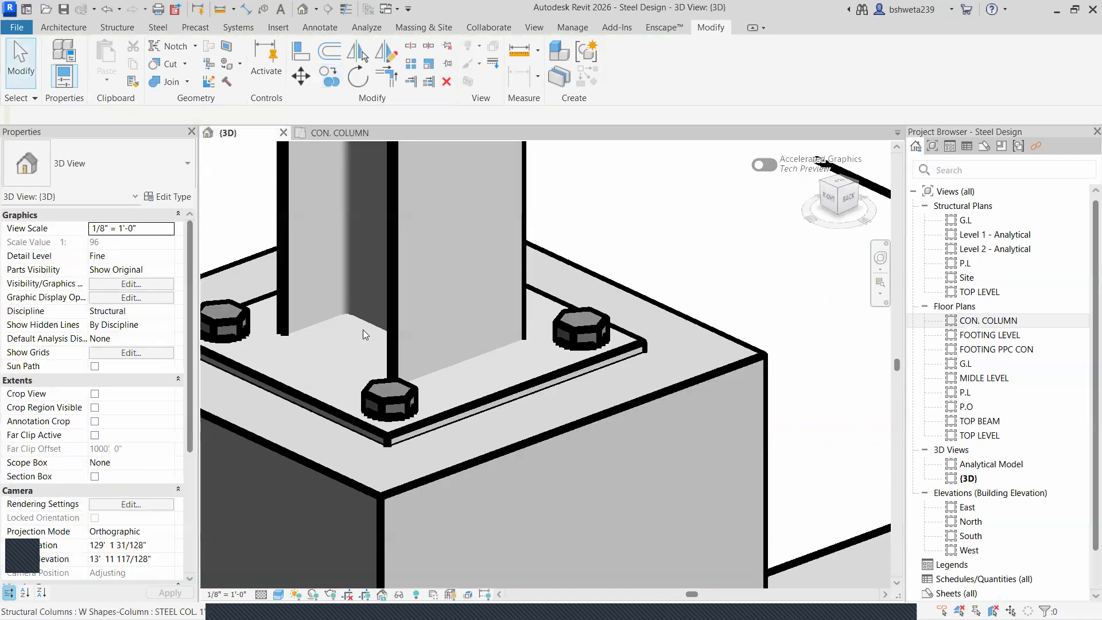
scroll(396, 379, down, 9)
middle_drag(557, 430, 392, 503)
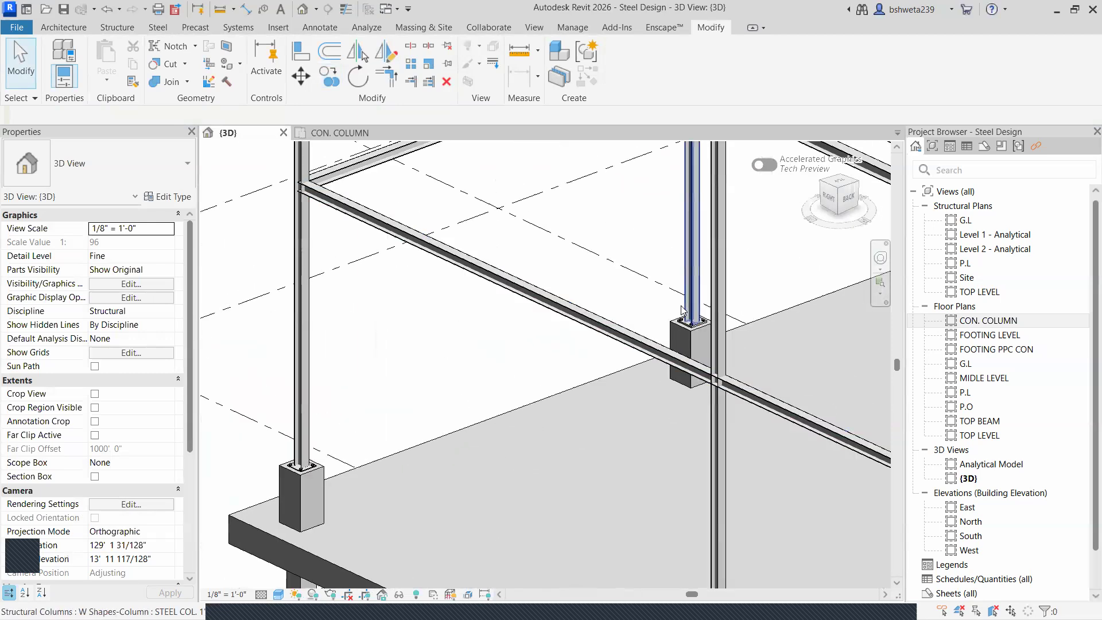
scroll(693, 354, up, 8)
scroll(693, 358, down, 8)
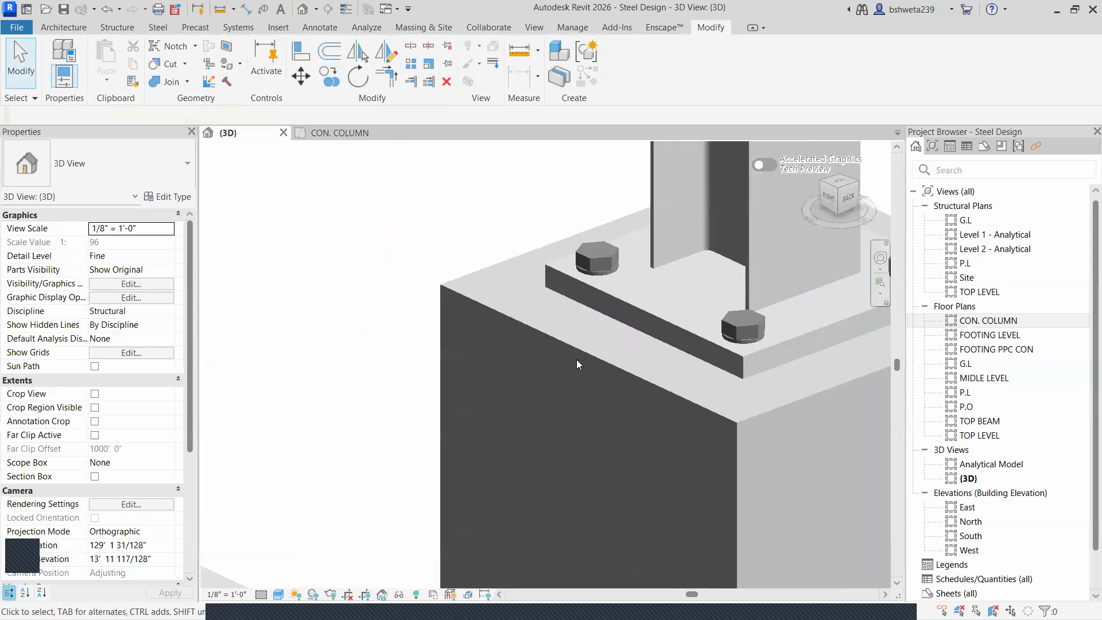
scroll(597, 390, down, 4)
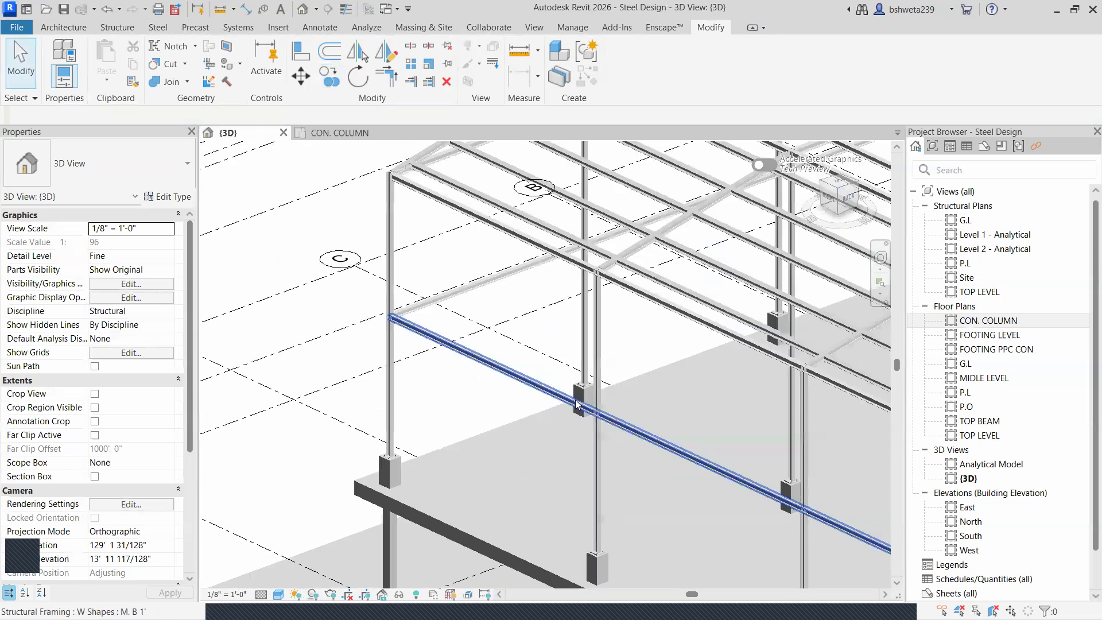
scroll(454, 453, up, 4)
middle_drag(627, 409, 494, 556)
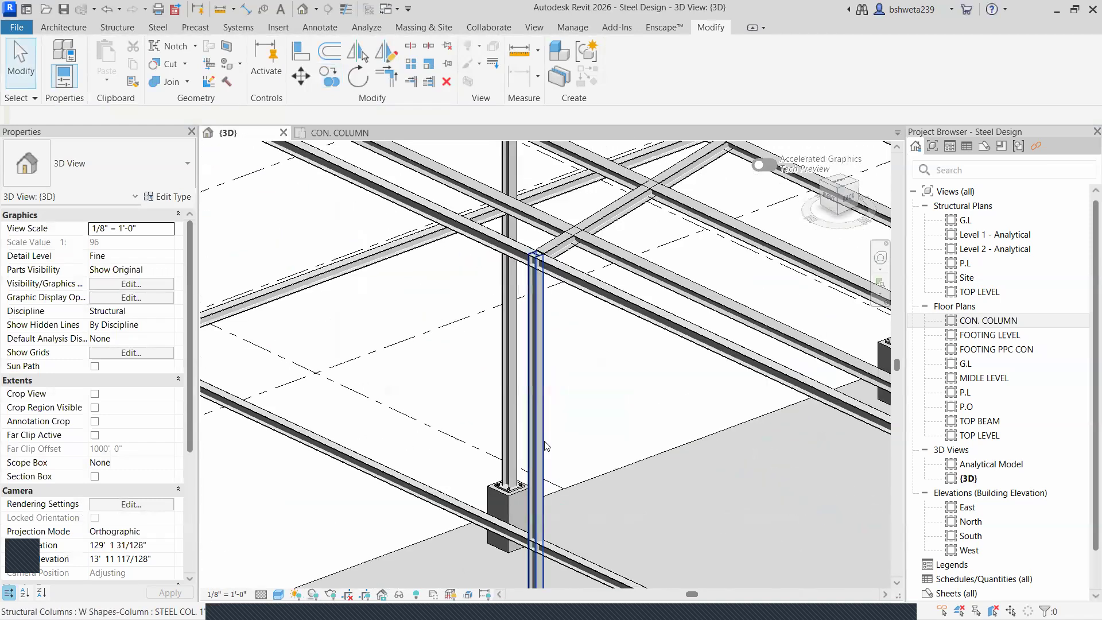
scroll(541, 459, up, 5)
scroll(498, 489, up, 5)
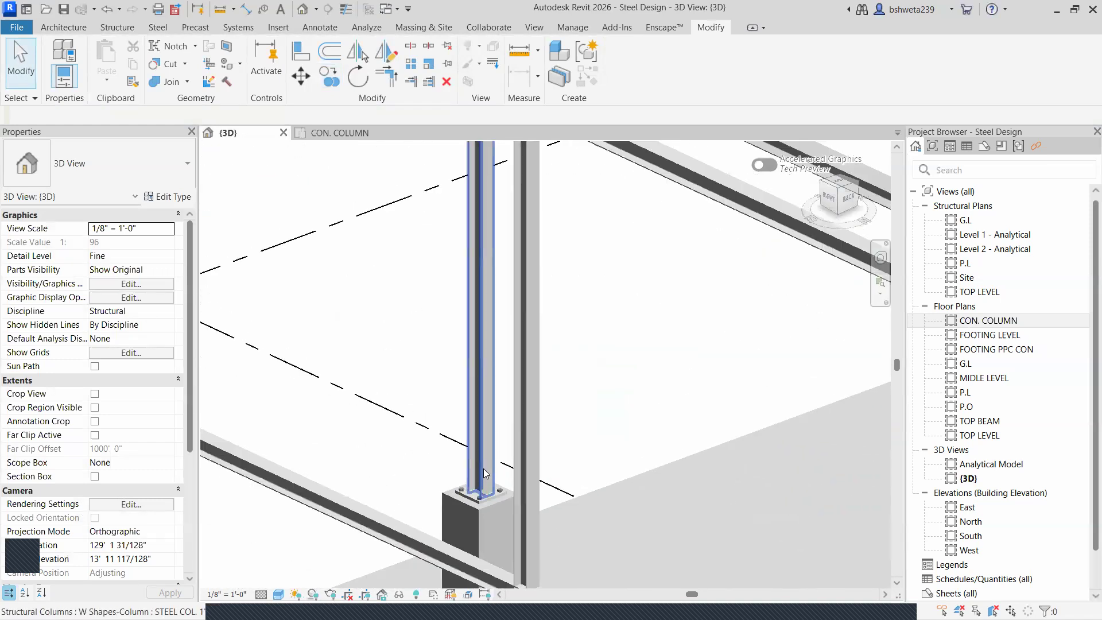
scroll(474, 514, down, 8)
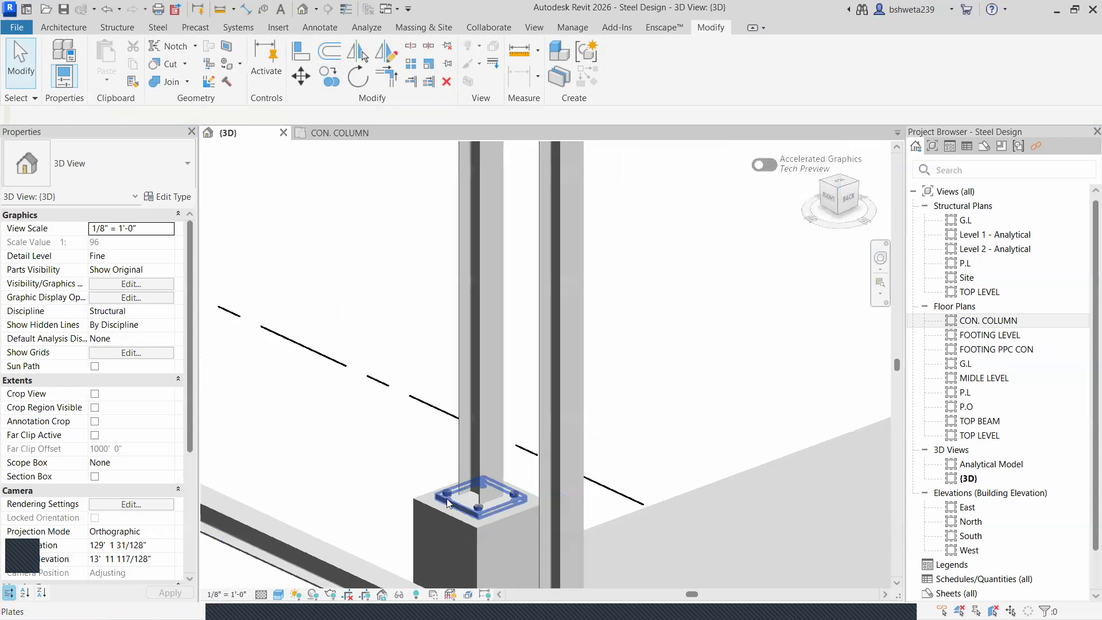
scroll(538, 489, down, 3)
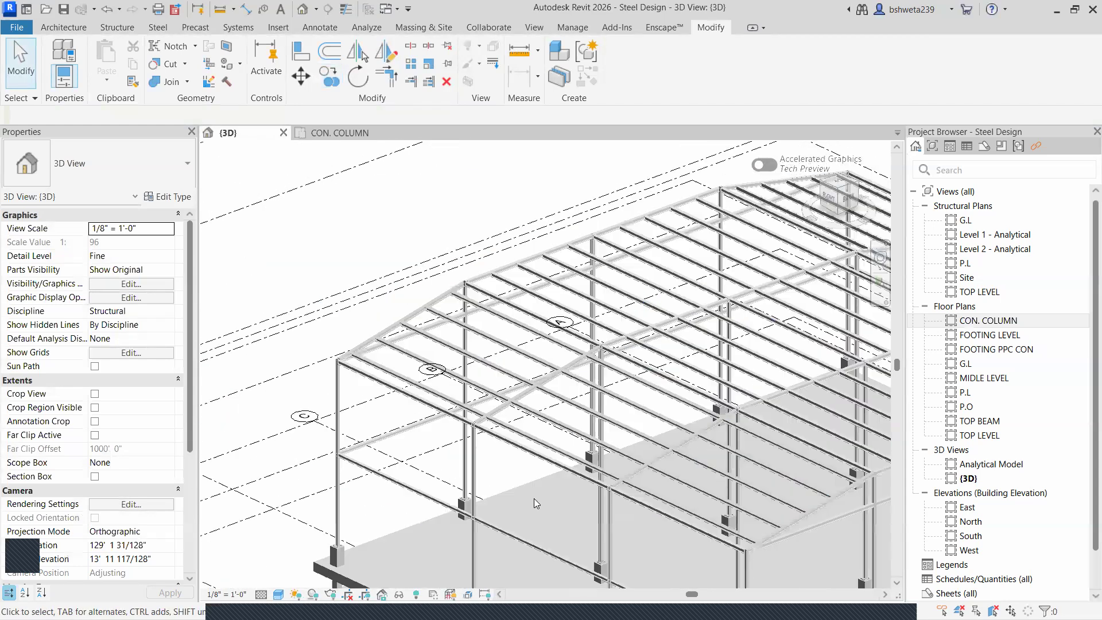
shift+middle_drag(545, 502, 842, 463)
scroll(533, 503, down, 5)
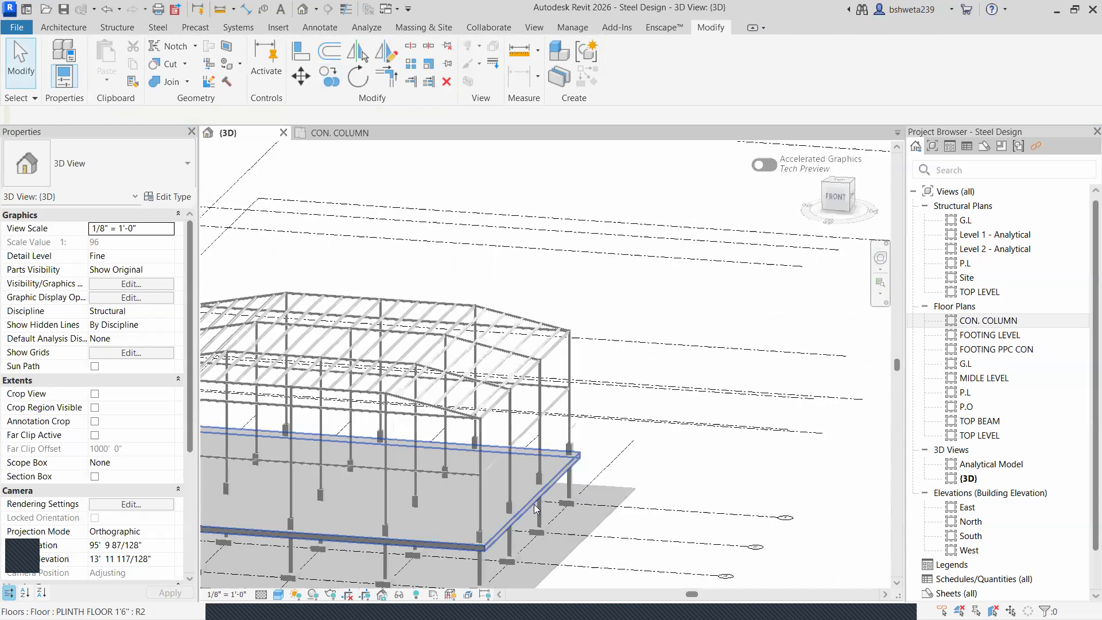
scroll(666, 507, up, 8)
scroll(651, 470, up, 1)
middle_drag(651, 470, 371, 391)
scroll(597, 402, down, 3)
middle_drag(602, 402, 588, 428)
scroll(344, 370, up, 1)
scroll(573, 409, up, 1)
scroll(350, 389, up, 5)
scroll(405, 367, up, 5)
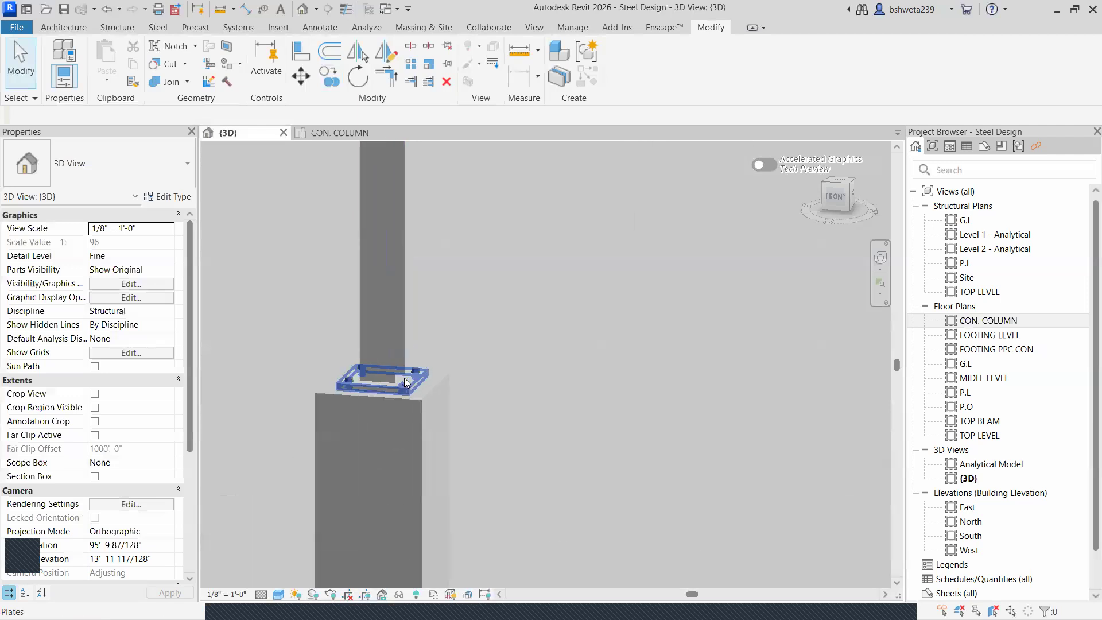
scroll(401, 381, up, 3)
- Delete the upper-right, upper-left and lower-left bolts from the plate of column C-4 in the CON. COLUMN floor plan
click(352, 133)
scroll(453, 367, down, 6)
middle_drag(742, 425, 731, 420)
scroll(631, 396, up, 8)
click(522, 360)
click(447, 81)
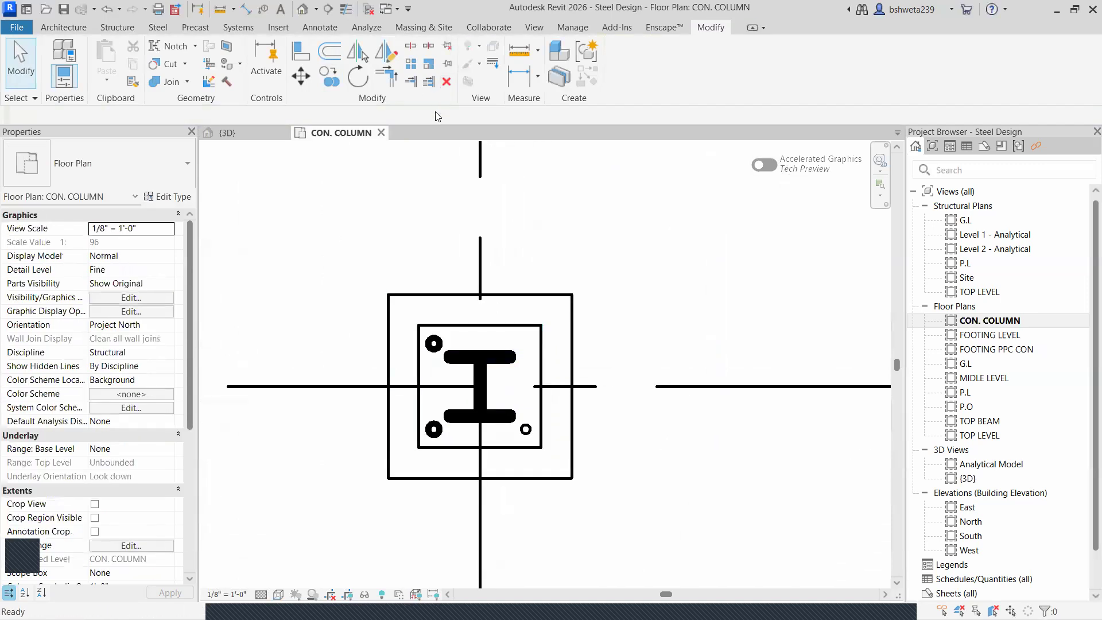
click(432, 327)
click(447, 81)
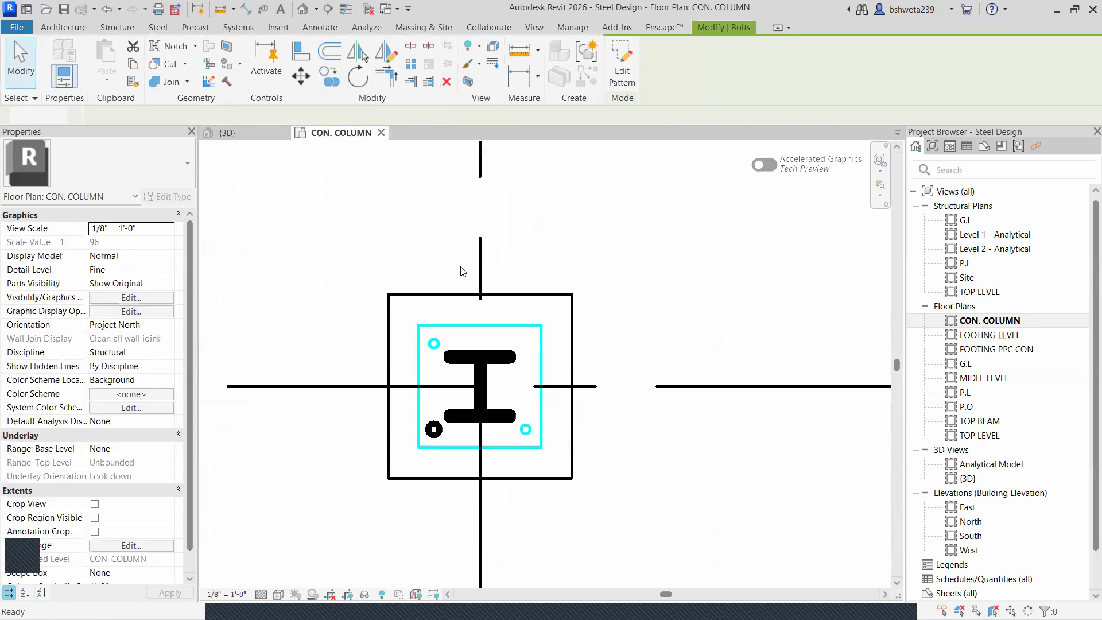
click(433, 429)
click(446, 81)
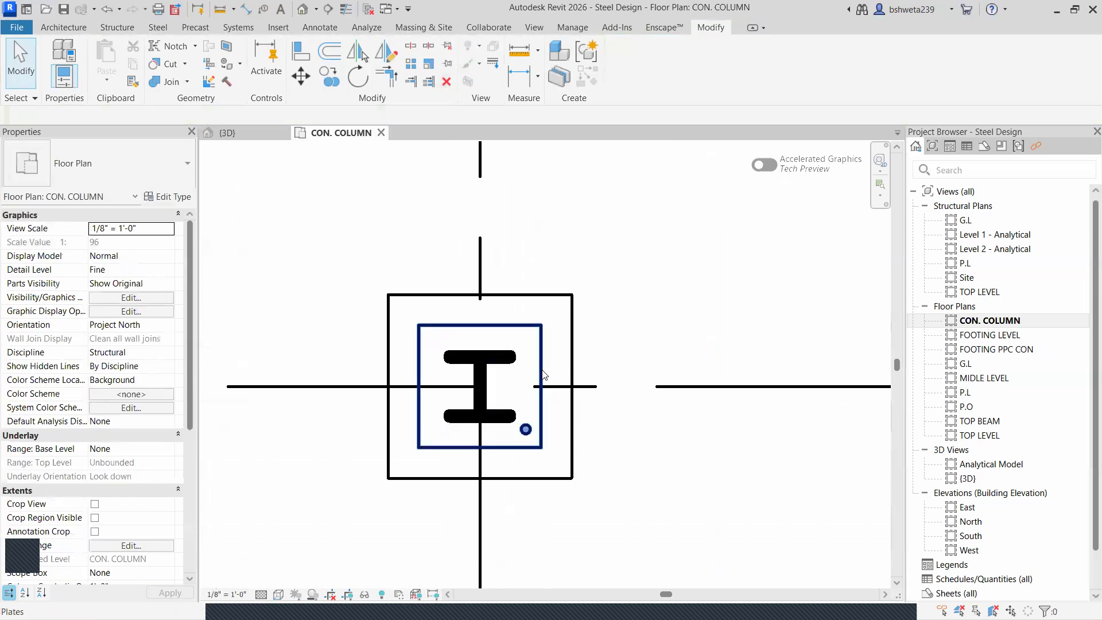
- Delete the steel base plate of column C-4 and check the column bases in the 3D view
click(498, 353)
click(446, 82)
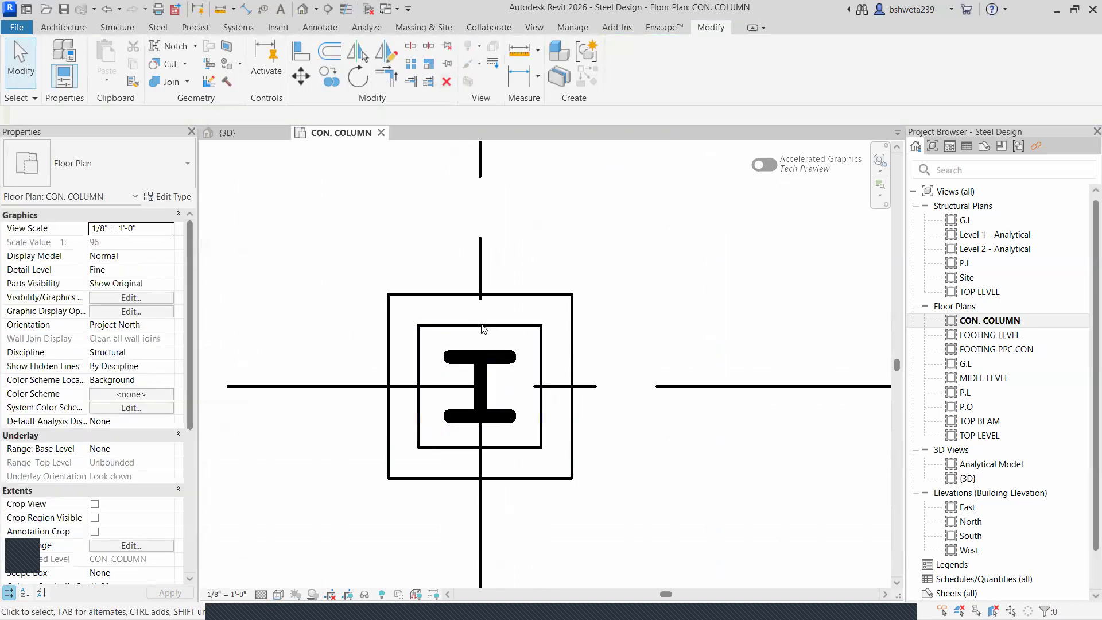
click(533, 396)
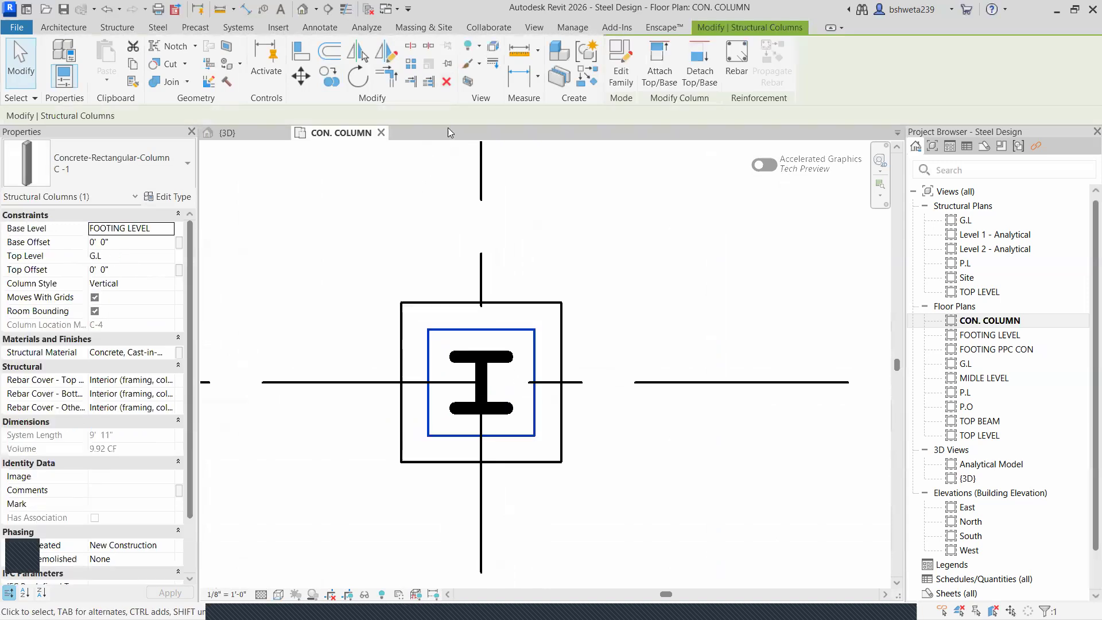
click(452, 233)
scroll(459, 366, up, 1)
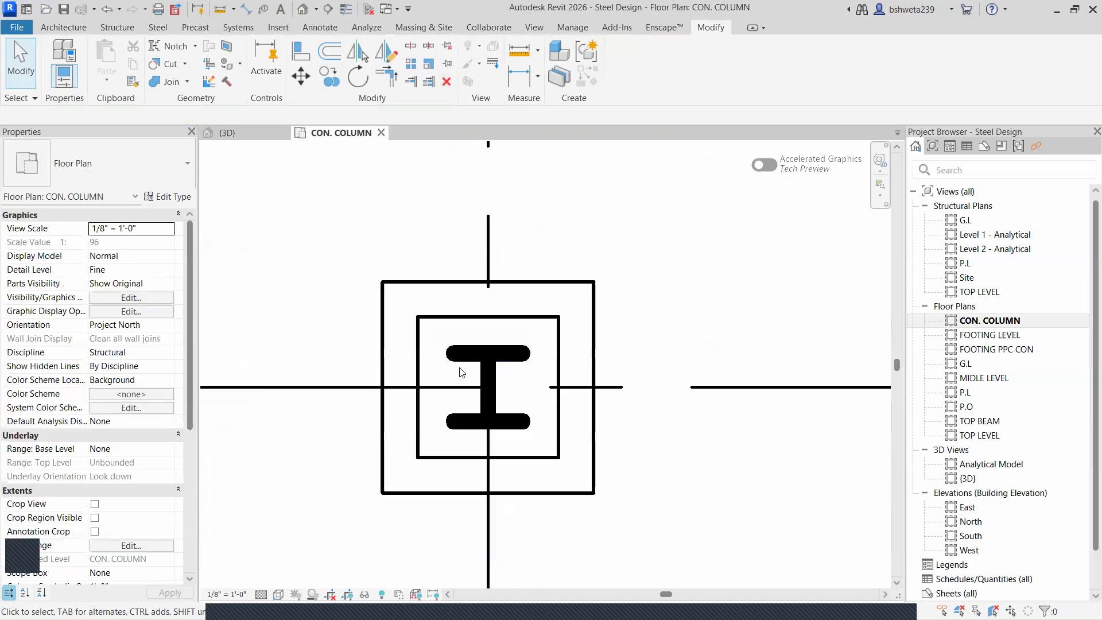
click(261, 139)
shift+middle_drag(483, 343, 485, 376)
scroll(739, 454, down, 4)
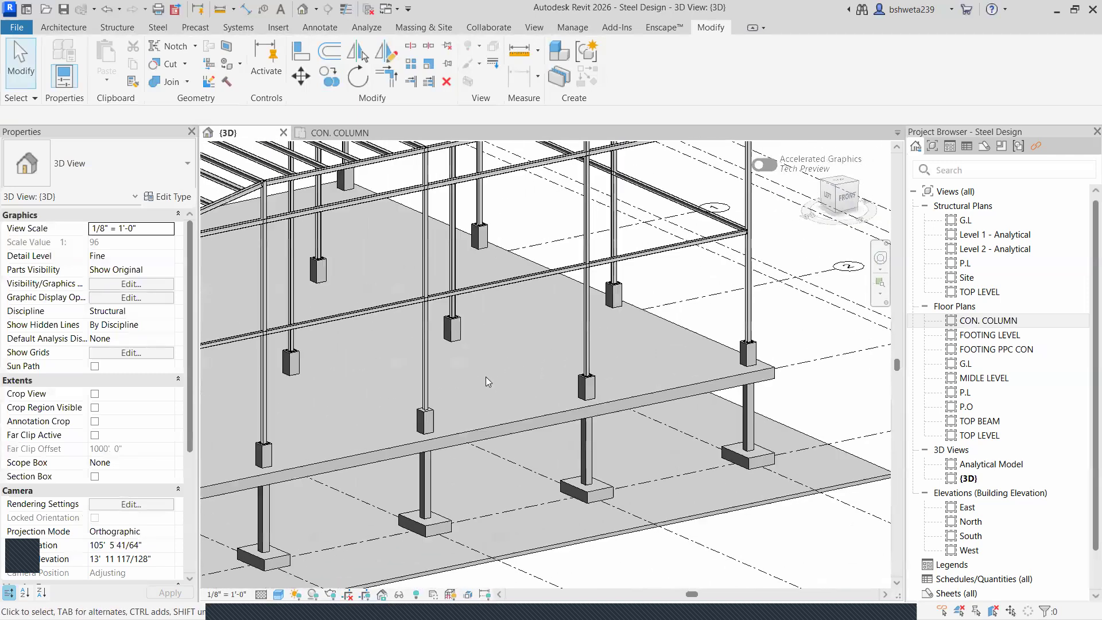
scroll(420, 411, up, 7)
shift+middle_drag(452, 413, 432, 425)
- Create a 1' by 1' rectangular steel plate tracing the inner concrete column outline around the steel column in the CON. COLUMN floor plan
click(345, 133)
scroll(439, 397, up, 3)
middle_drag(504, 389, 456, 429)
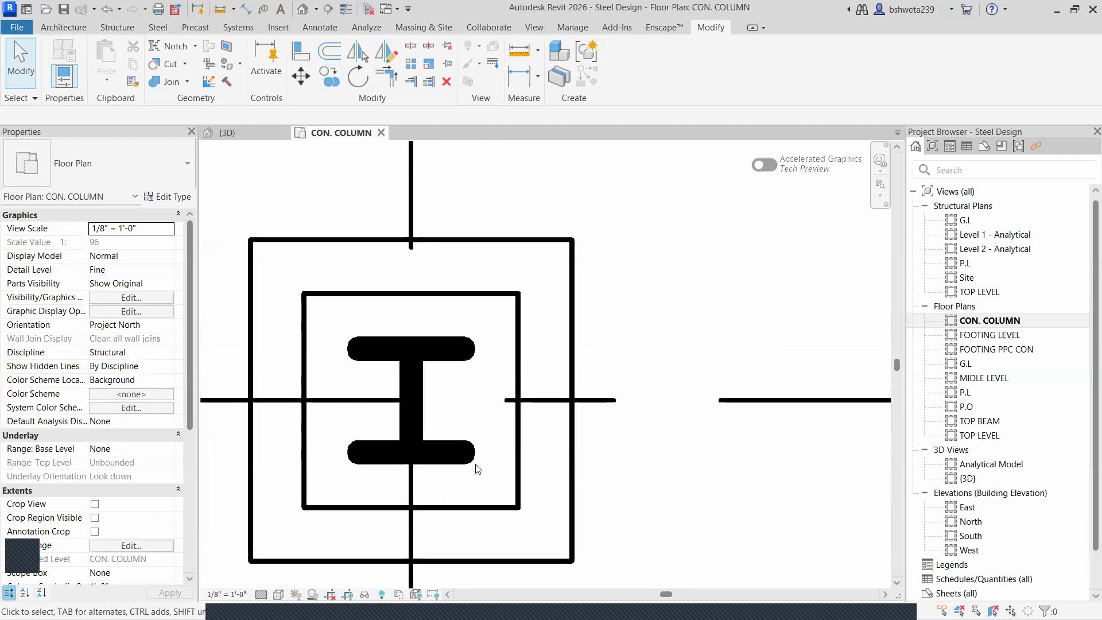
scroll(494, 482, up, 1)
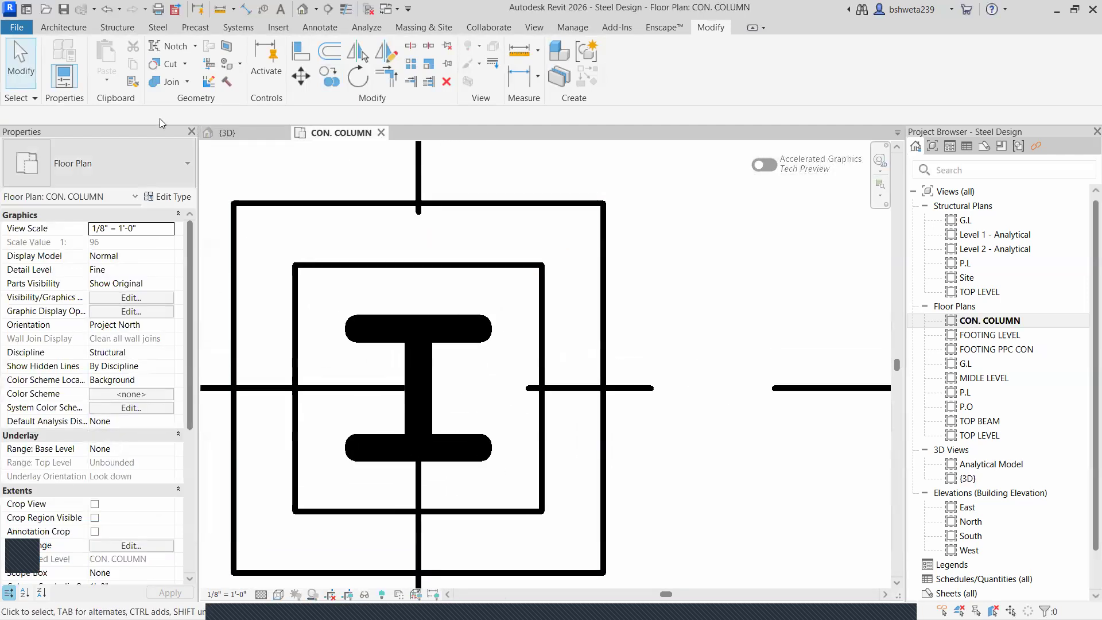
click(157, 28)
click(156, 58)
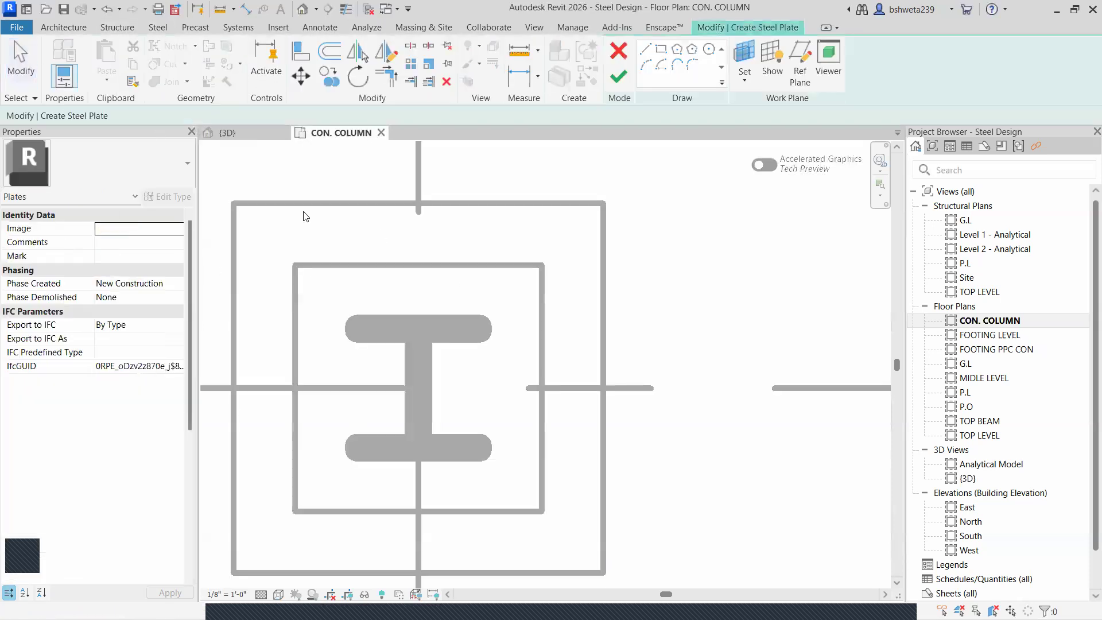
click(662, 51)
click(294, 264)
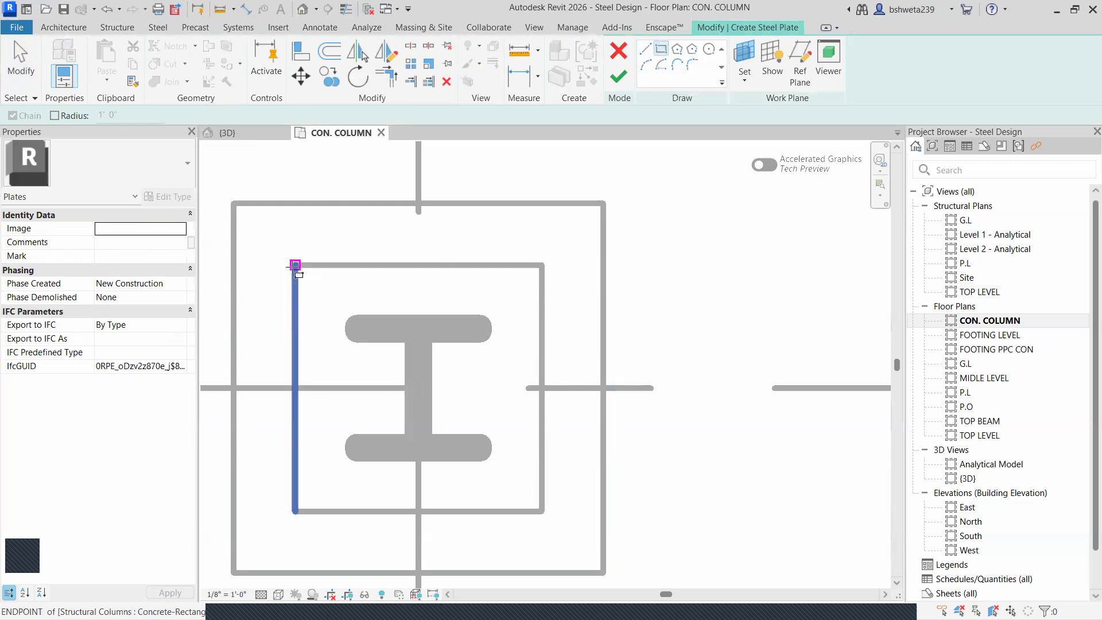
click(542, 510)
click(620, 79)
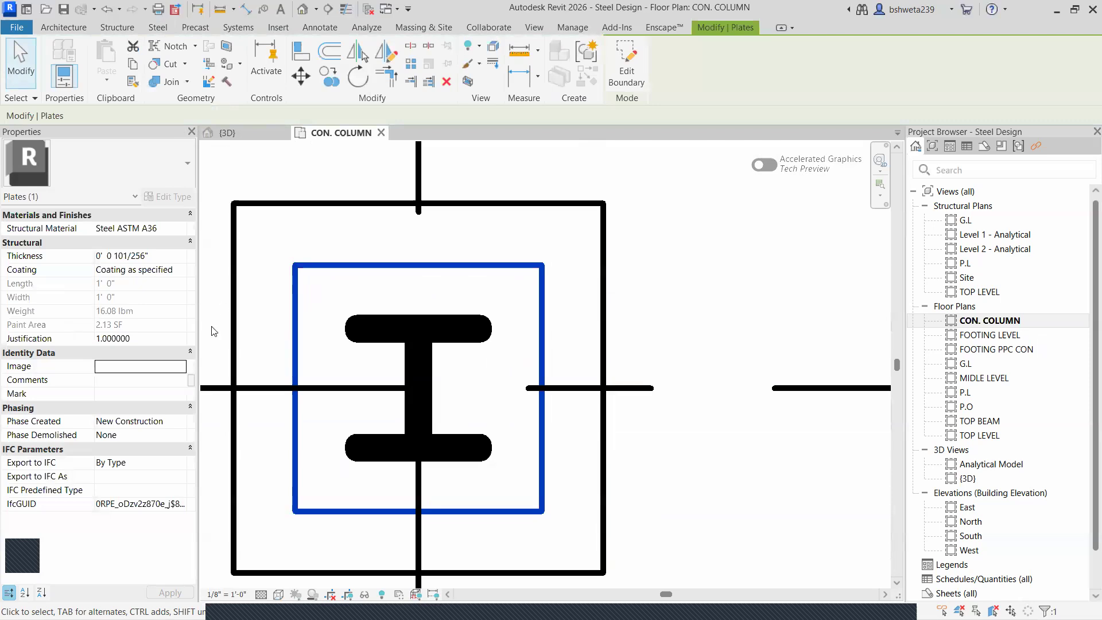
- Examine the new base plate beneath the steel column in the 3D view
click(236, 134)
scroll(405, 519, down, 3)
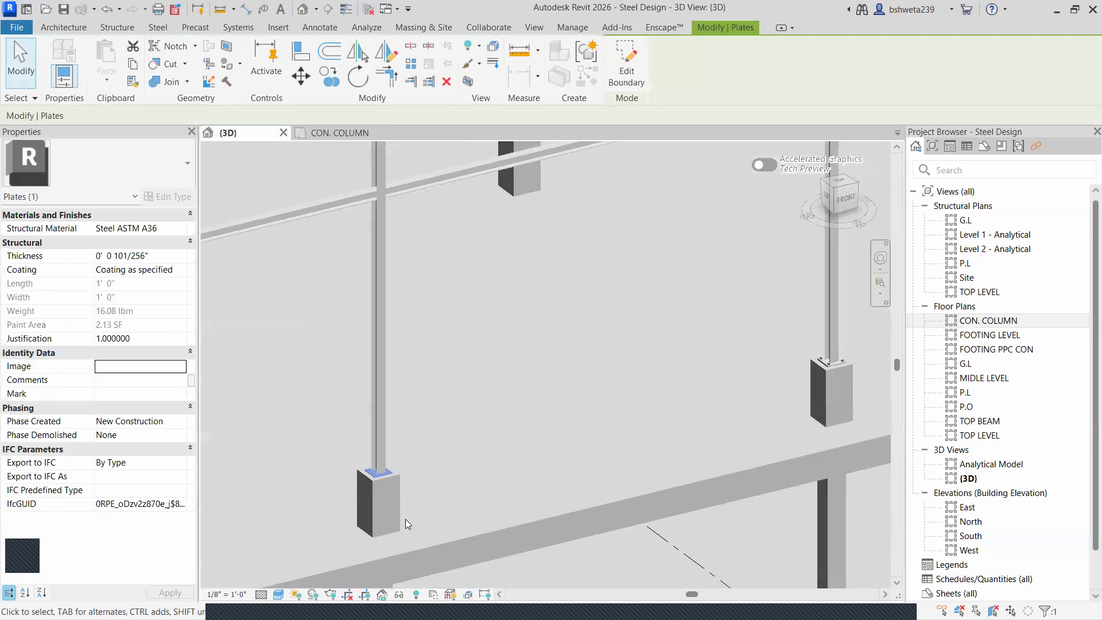
scroll(443, 453, up, 6)
scroll(353, 452, up, 4)
scroll(481, 447, down, 5)
scroll(469, 449, up, 3)
shift+middle_drag(469, 449, 418, 440)
click(362, 221)
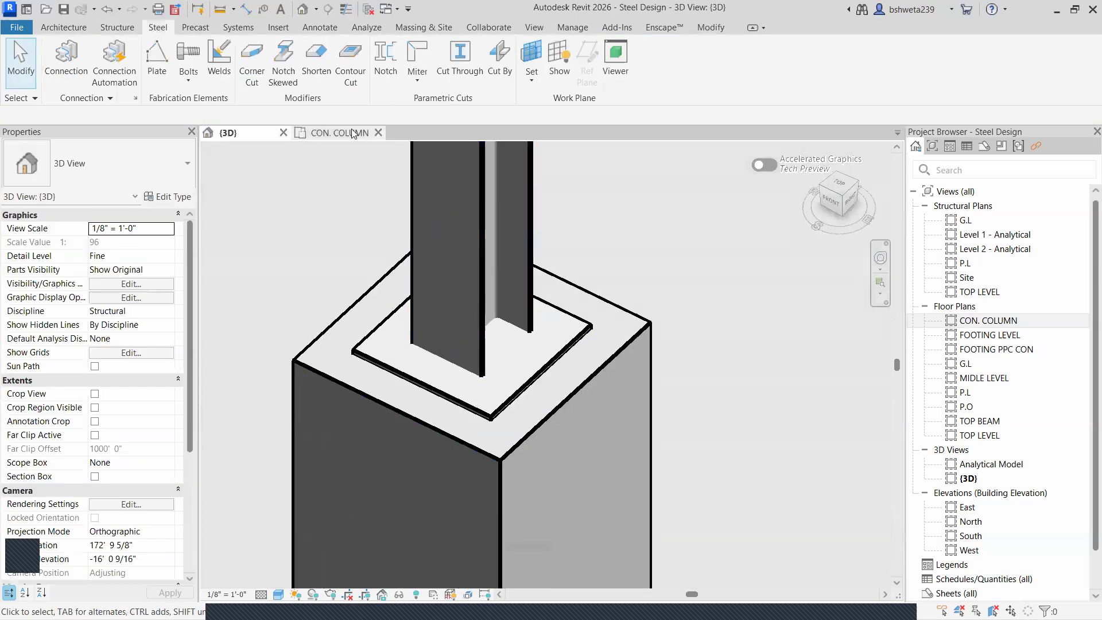
- Start anchors on the new base plate in the CON. COLUMN floor plan and sketch a circular pattern of about 1" radius at its upper-left corner
click(352, 133)
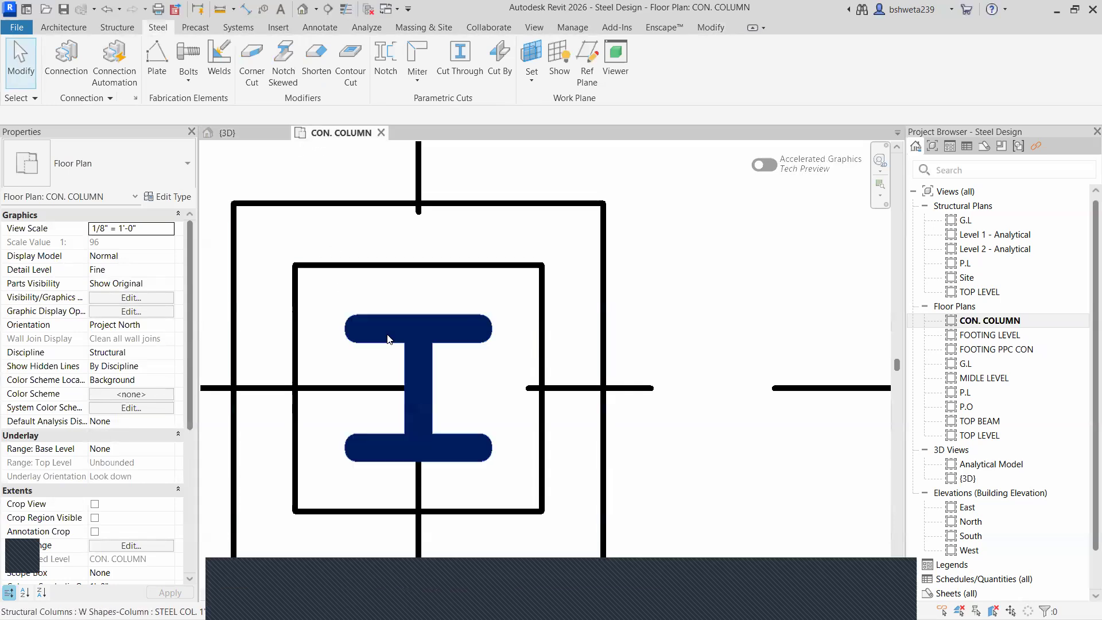
scroll(471, 399, down, 4)
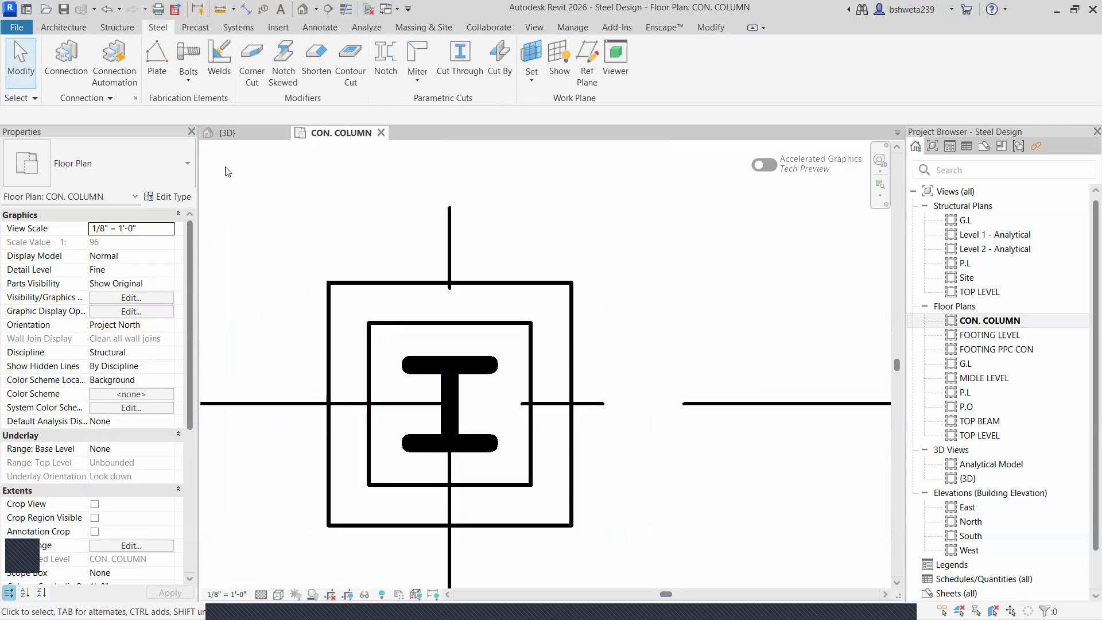
click(190, 81)
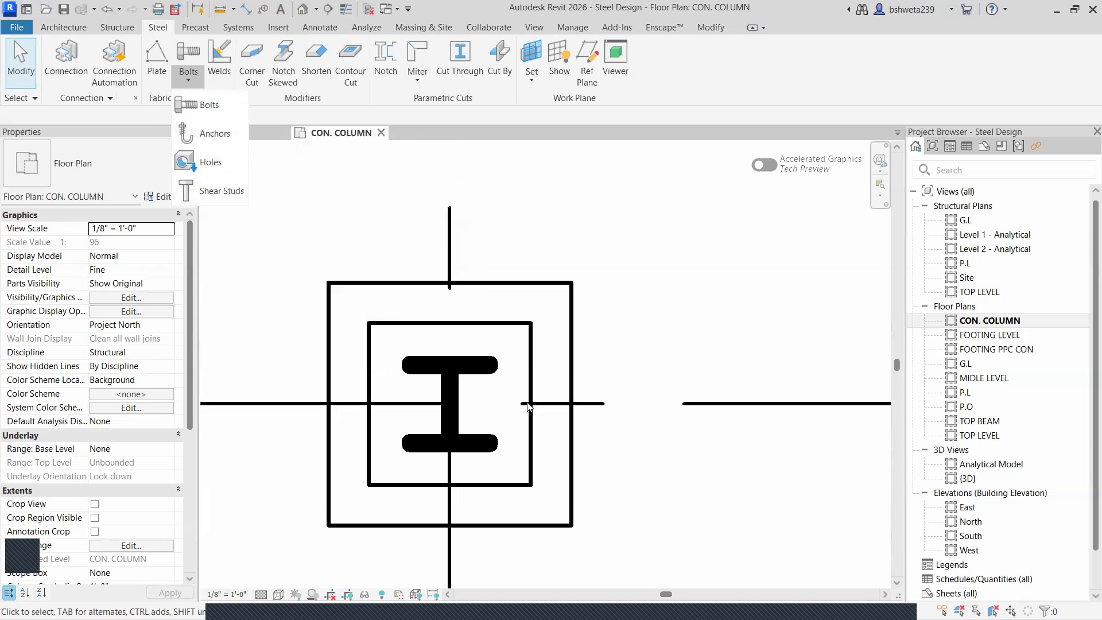
click(183, 135)
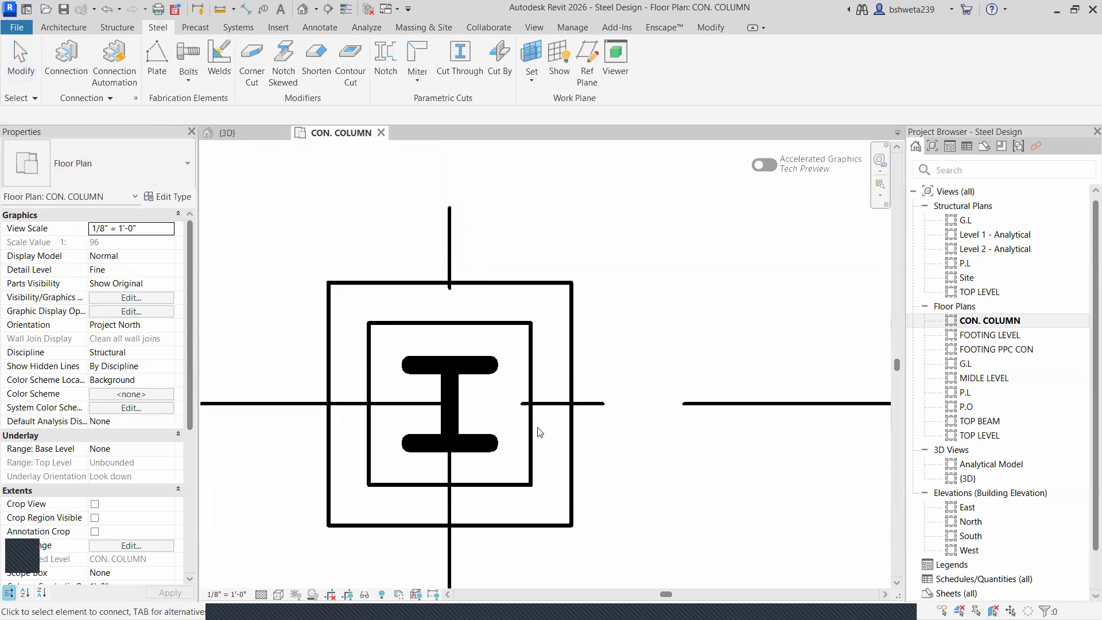
click(469, 354)
click(475, 331)
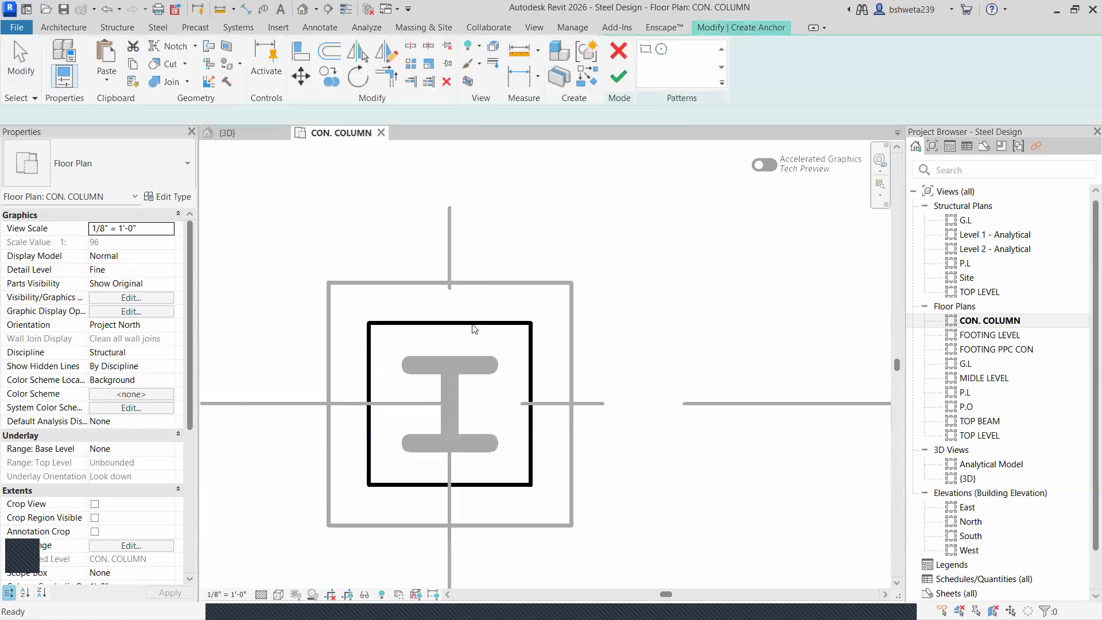
click(664, 51)
scroll(504, 315, up, 1)
click(342, 353)
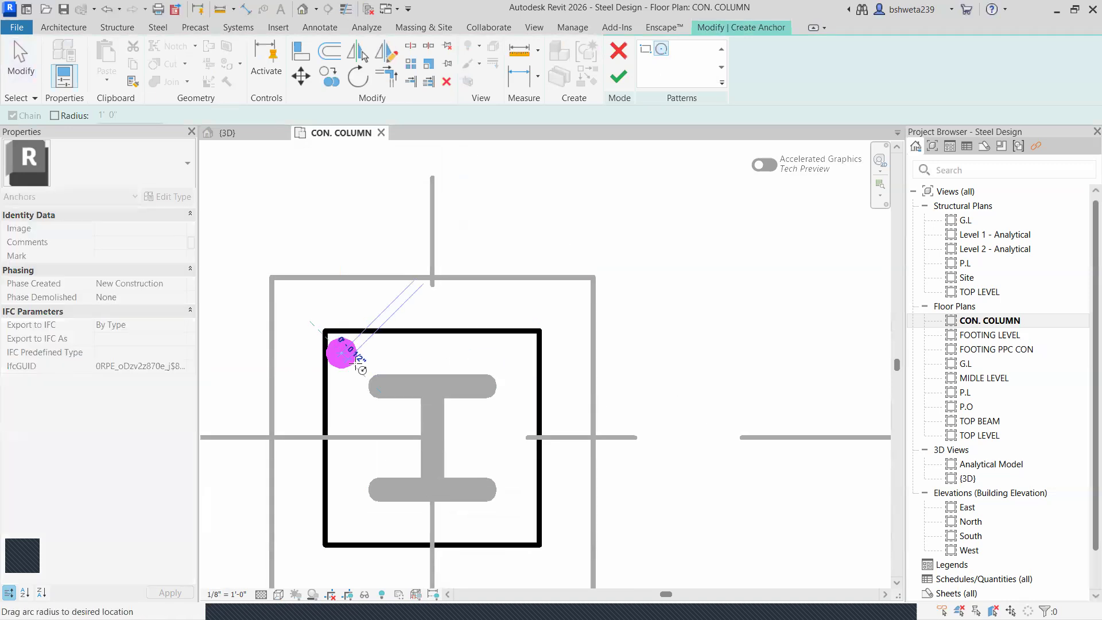
key(Escape)
- Nudge the circular anchor pattern into position inside the base plate's upper-left corner and finish the anchors
click(359, 355)
key(Right)
key(Right)
key(Right)
key(Down)
key(Down)
key(Left)
key(Up)
key(Left)
key(Right)
key(Down)
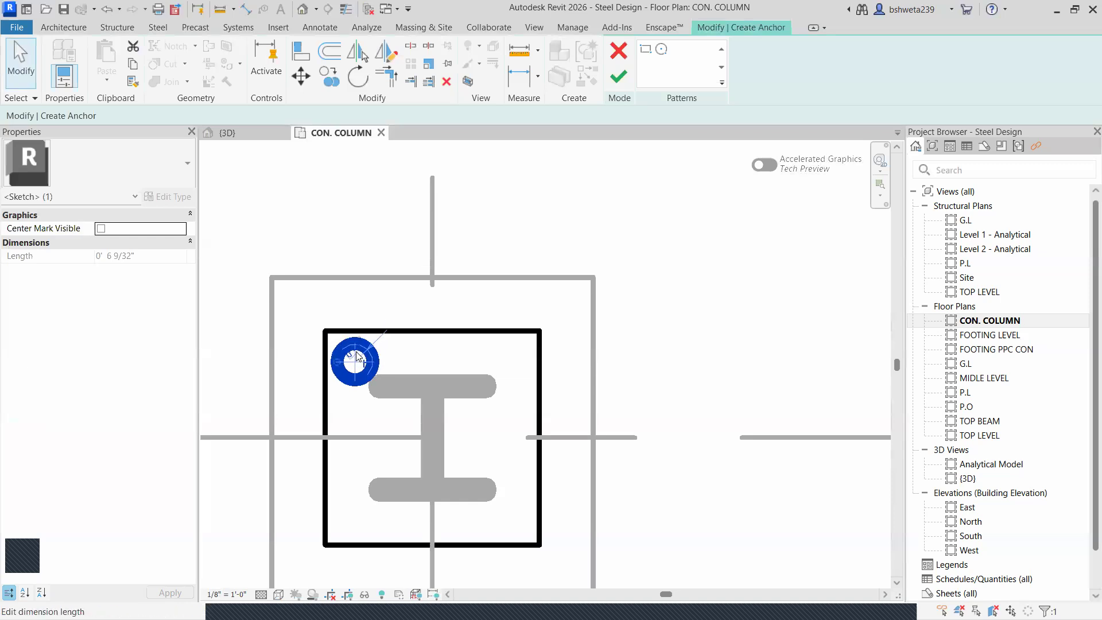
key(Escape)
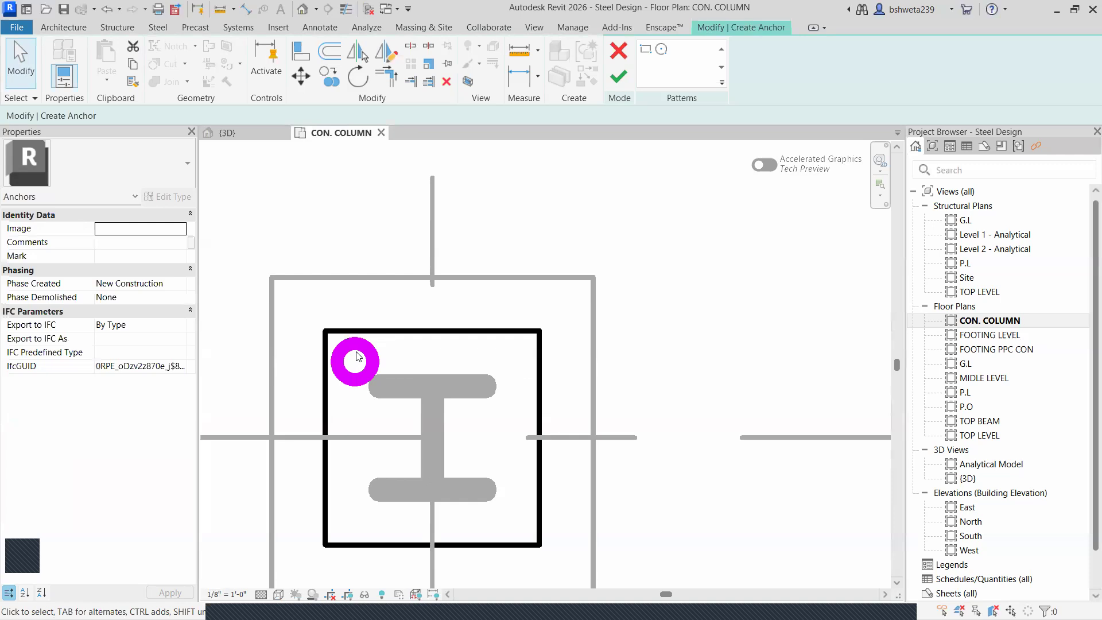
click(619, 78)
- Set the number of anchors in the pattern to 1 and nudge the anchor down from the plate's upper edge
scroll(352, 377, up, 2)
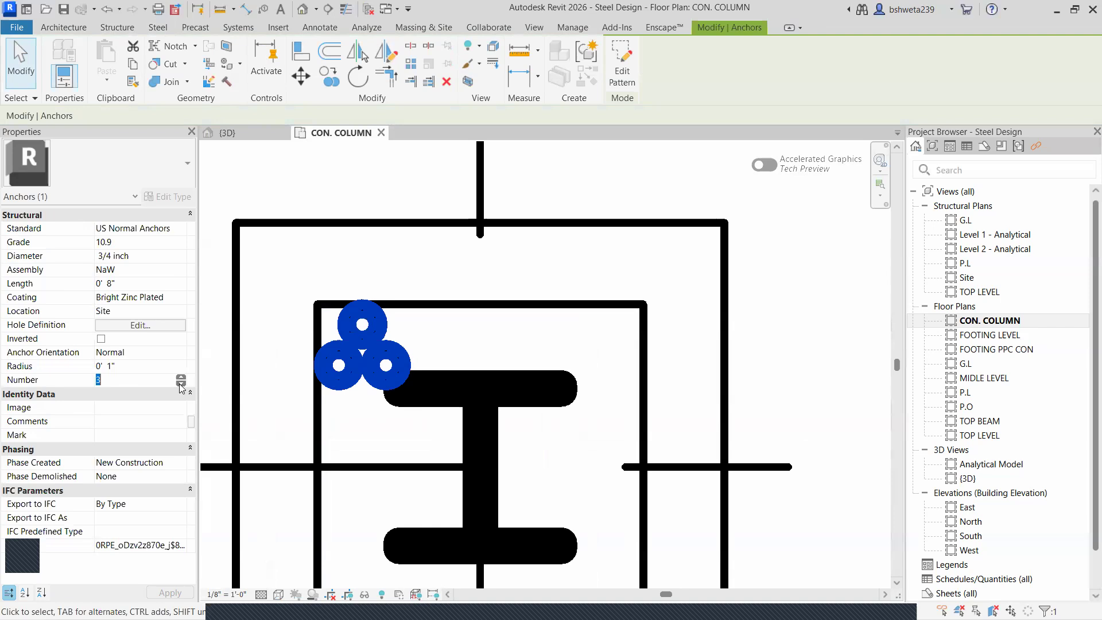
click(165, 593)
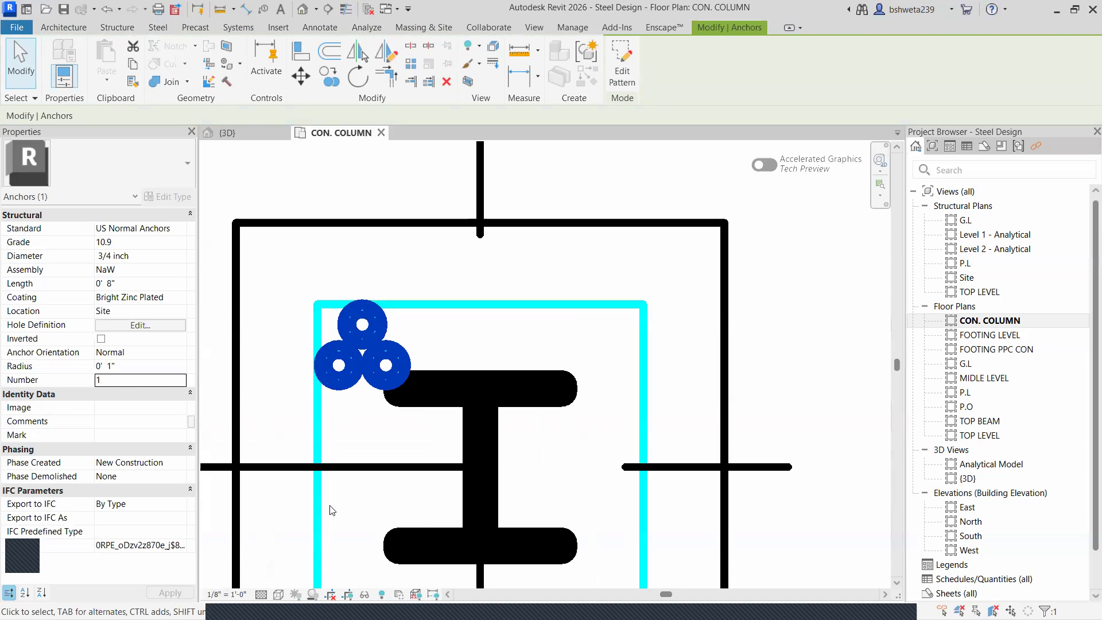
click(377, 372)
click(385, 330)
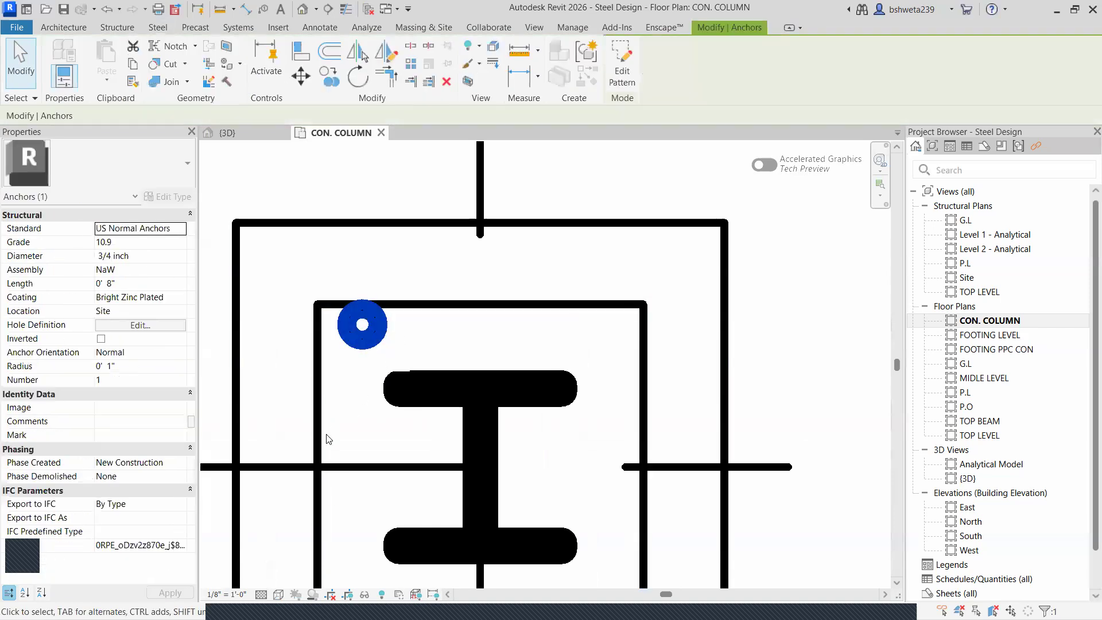
key(Down)
key(Down)
key(Down)
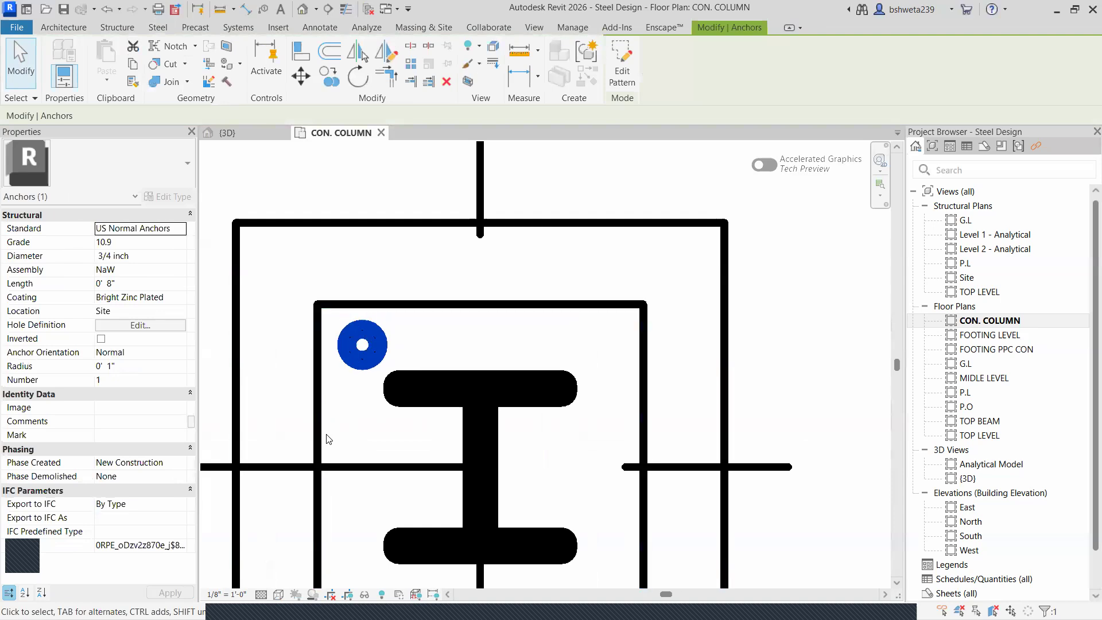
- Set the anchor's diameter to 24.00 mm
click(179, 258)
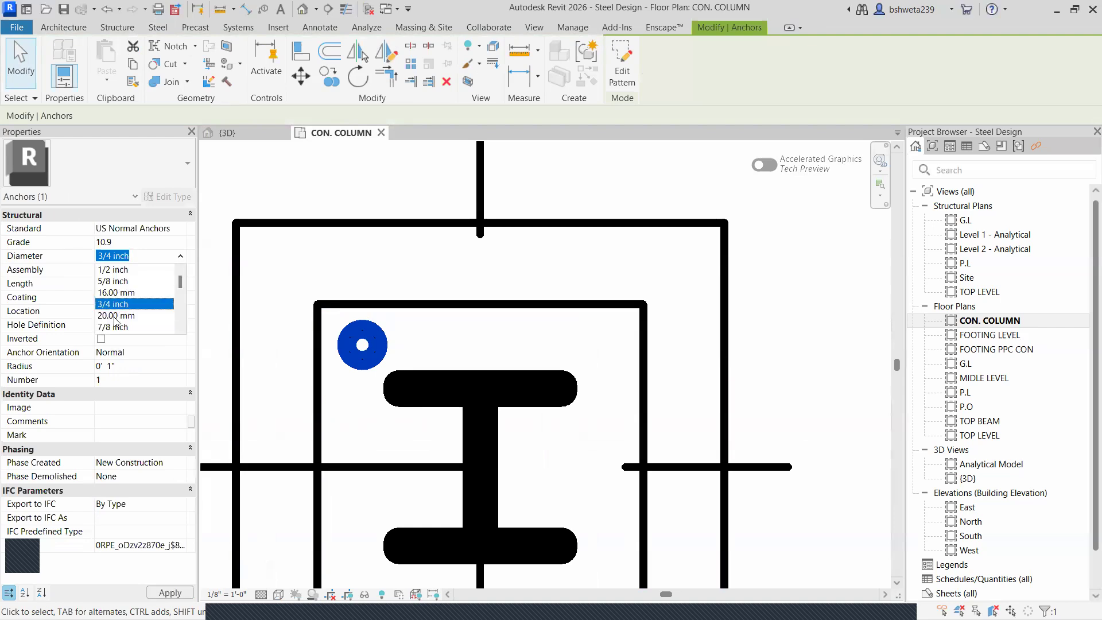
scroll(115, 323, down, 1)
click(115, 304)
click(166, 592)
click(377, 380)
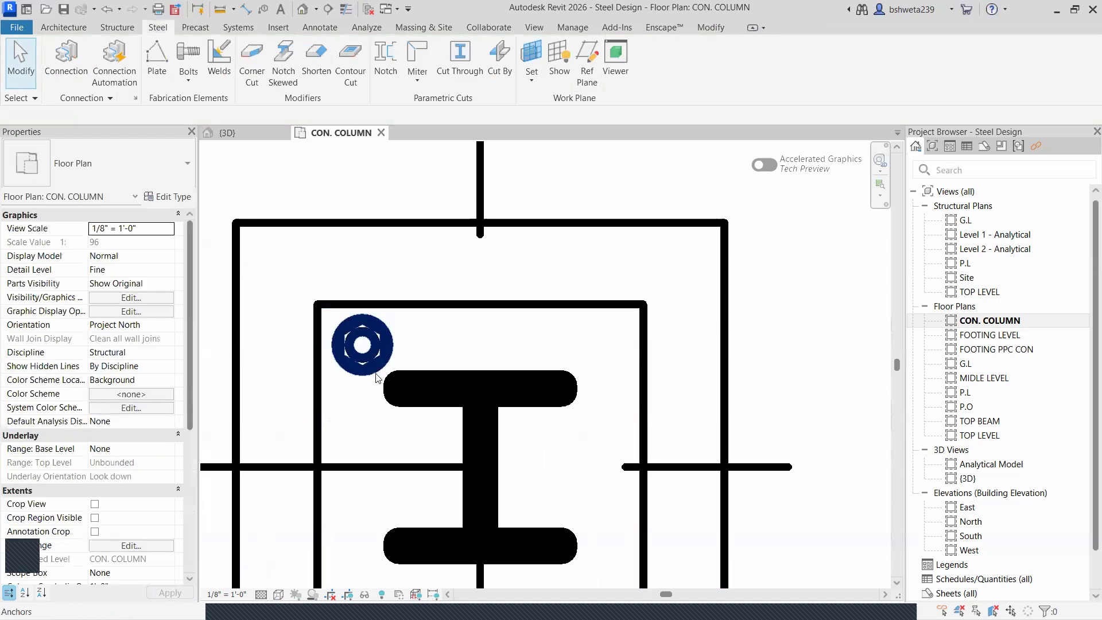
- Find and select the corner anchor on the base plate in the 3D view
click(227, 133)
shift+middle_drag(449, 344, 264, 389)
scroll(382, 329, up, 3)
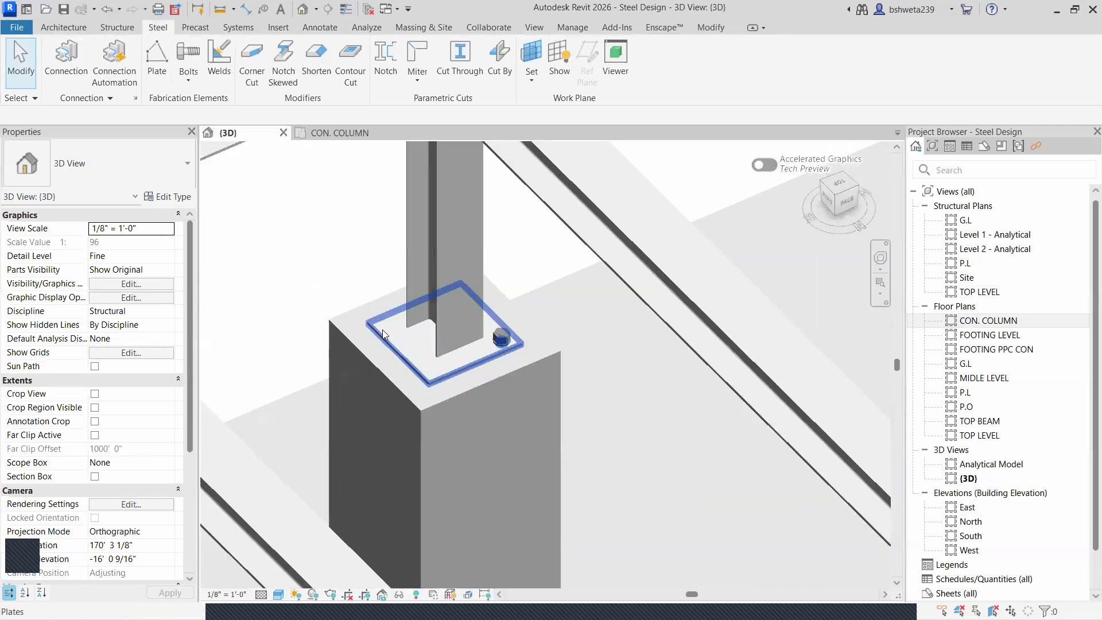
scroll(531, 346, up, 1)
scroll(530, 341, down, 1)
click(529, 339)
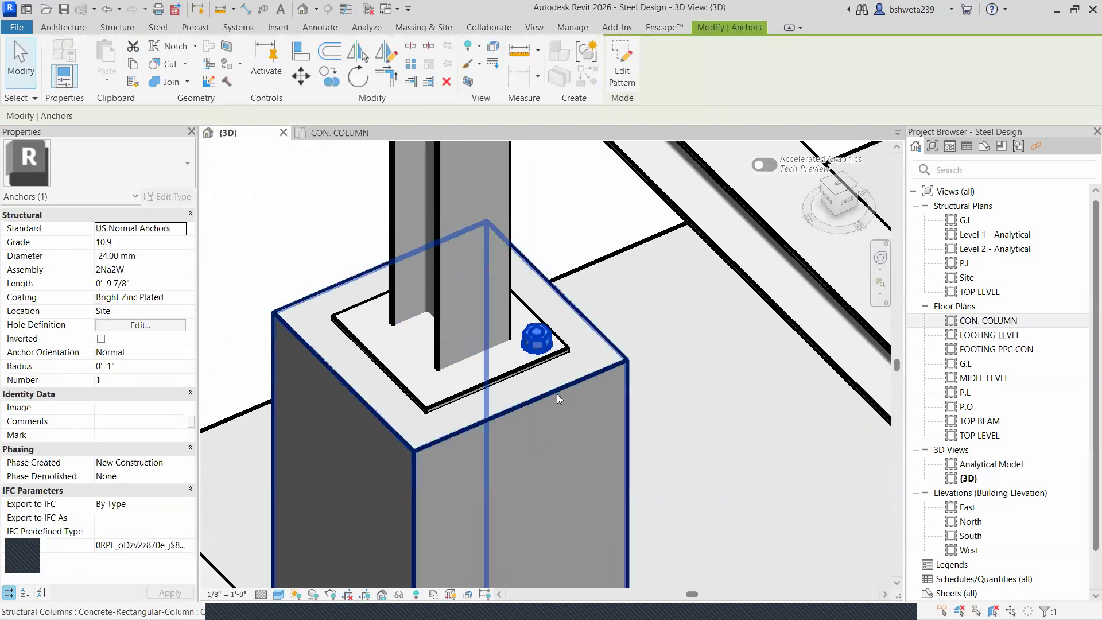
scroll(539, 336, up, 3)
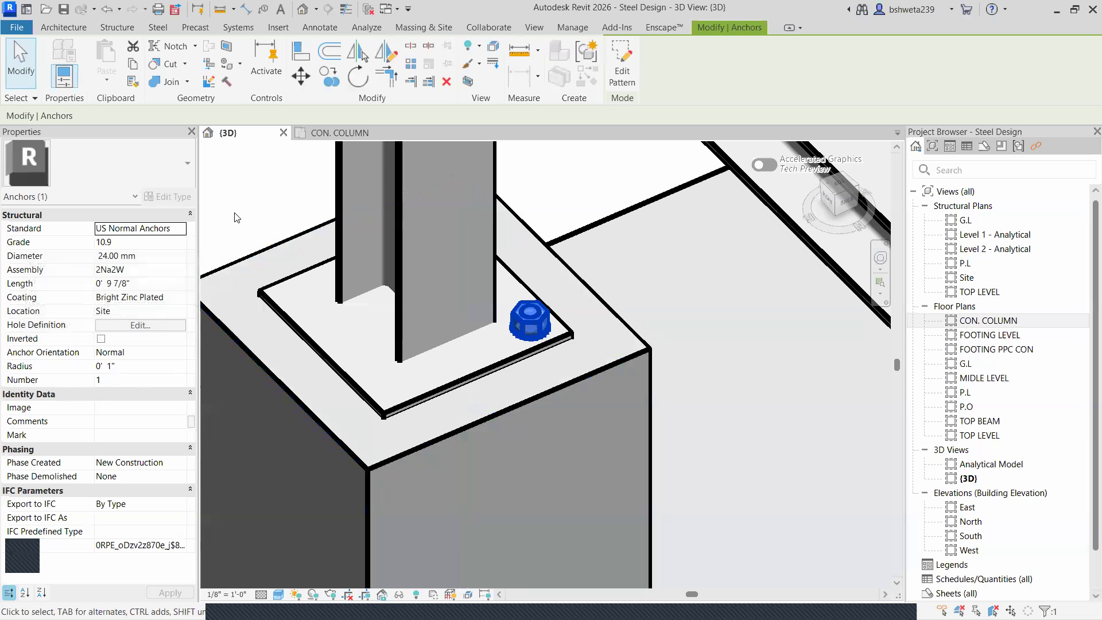
- Try the French cane anchor standard on the selected anchor
click(179, 228)
scroll(132, 275, up, 8)
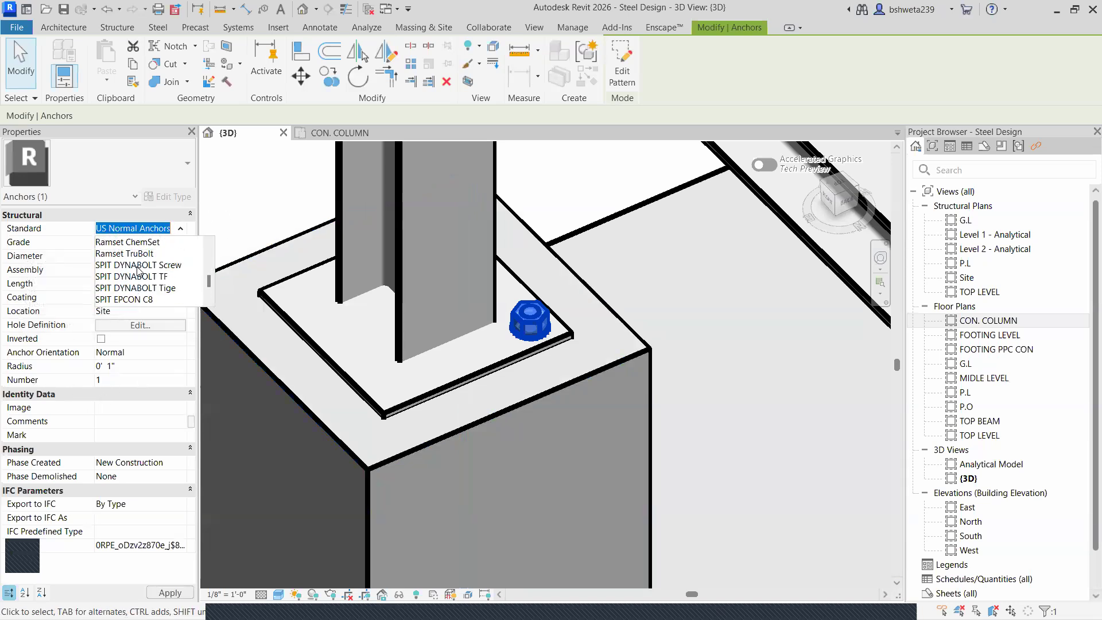
scroll(133, 275, up, 10)
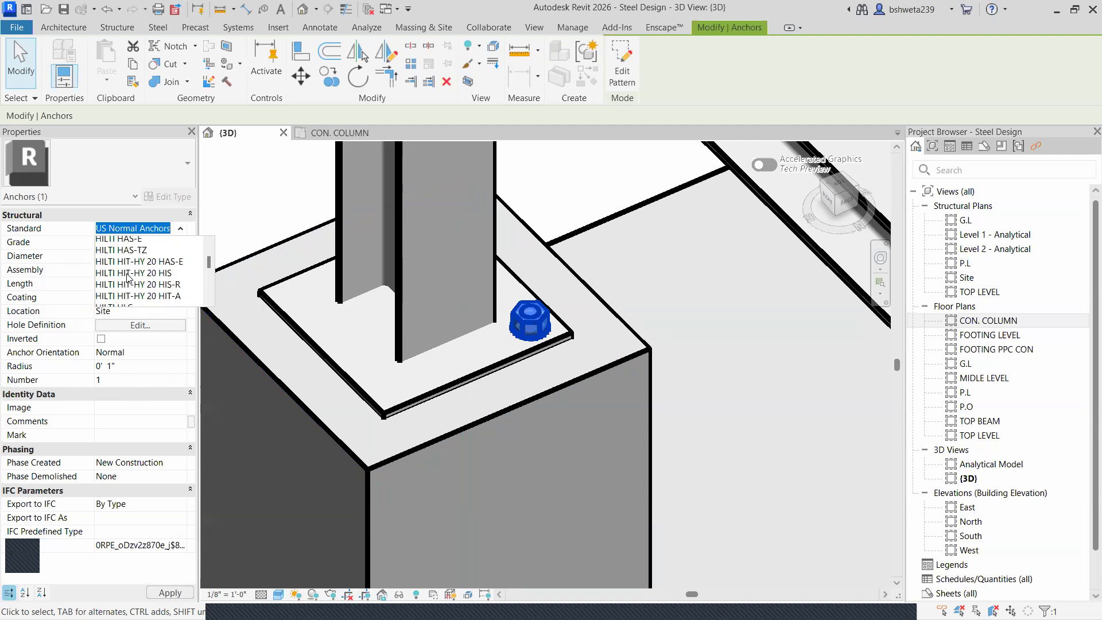
scroll(137, 269, up, 1)
click(137, 243)
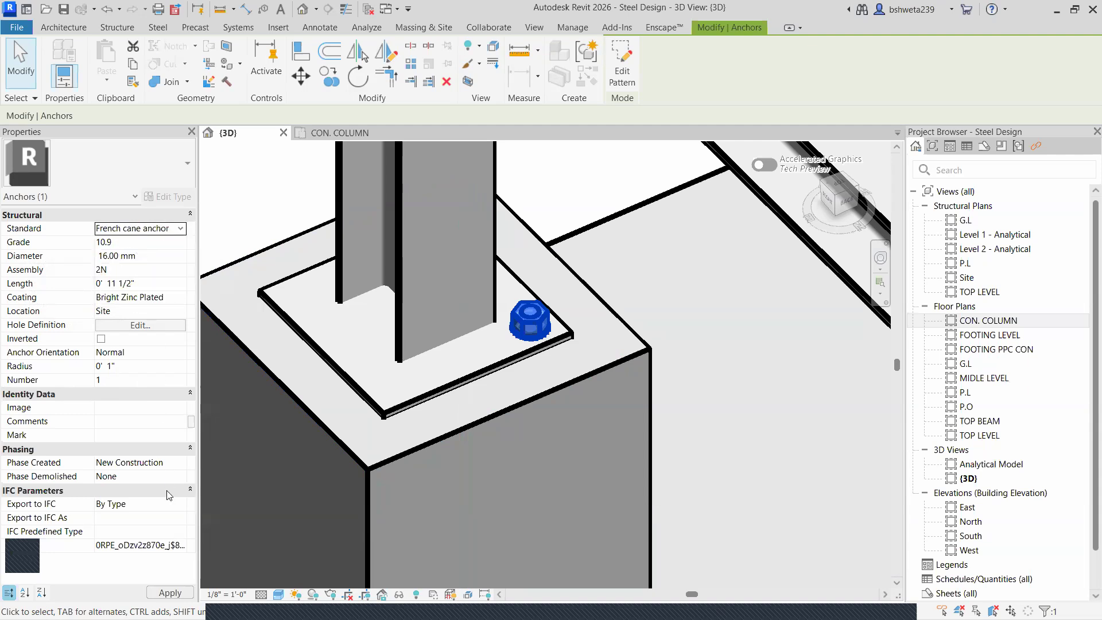
click(178, 594)
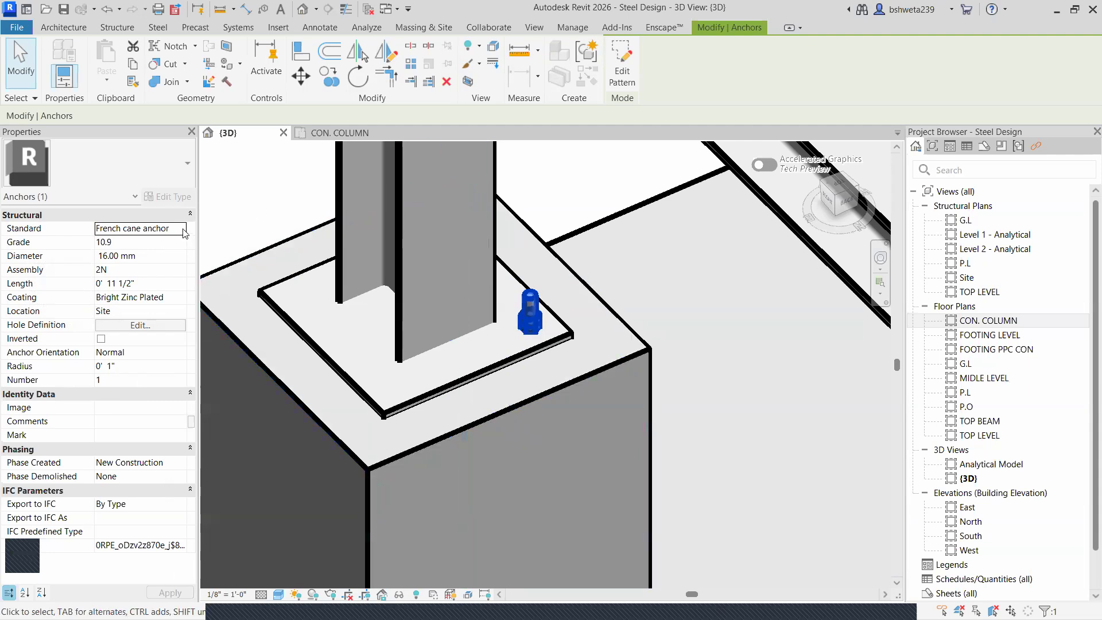
- Try the Fischer FH II-H standard on the selected anchor
click(132, 228)
click(122, 264)
click(170, 592)
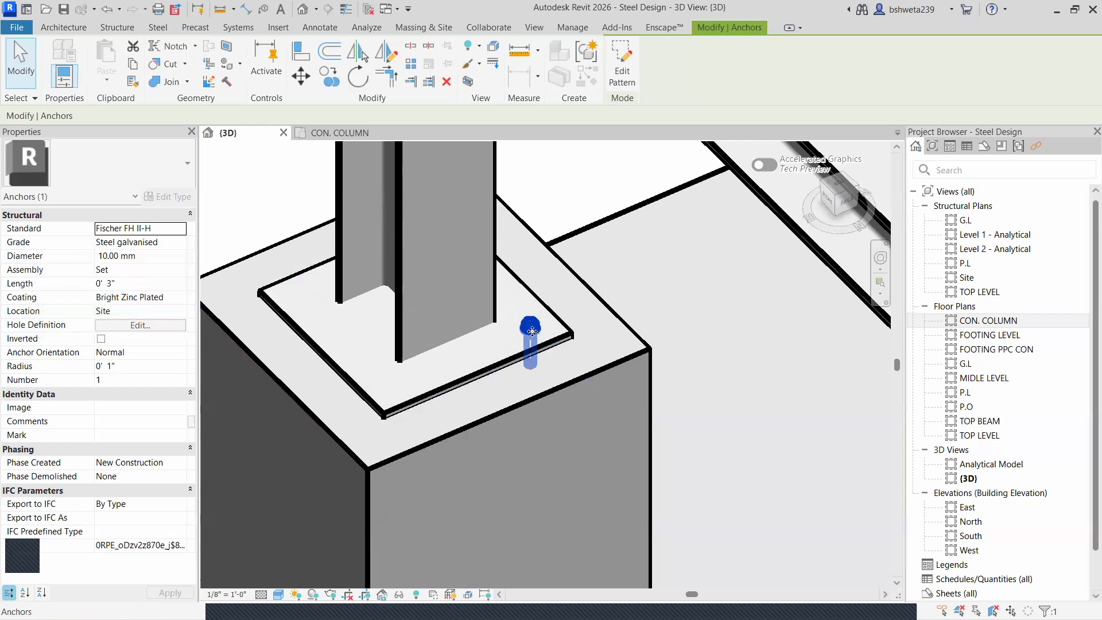
- Try the GOST 24379.1-80 Type 2.1 standard on the selected anchor
click(180, 230)
scroll(122, 280, down, 2)
scroll(121, 290, down, 2)
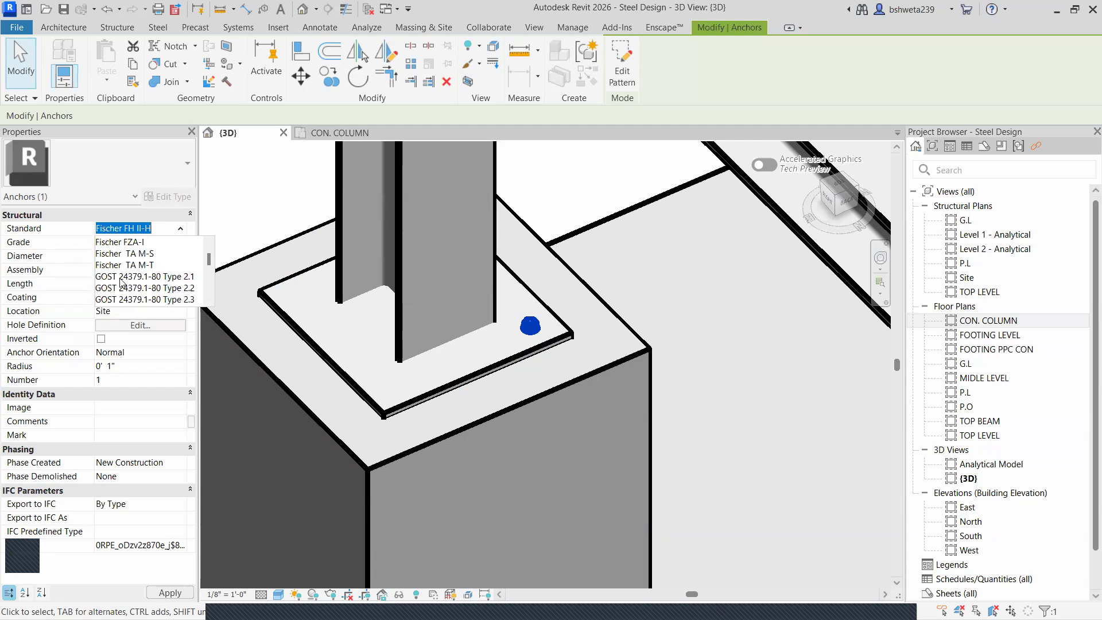
click(120, 279)
click(170, 592)
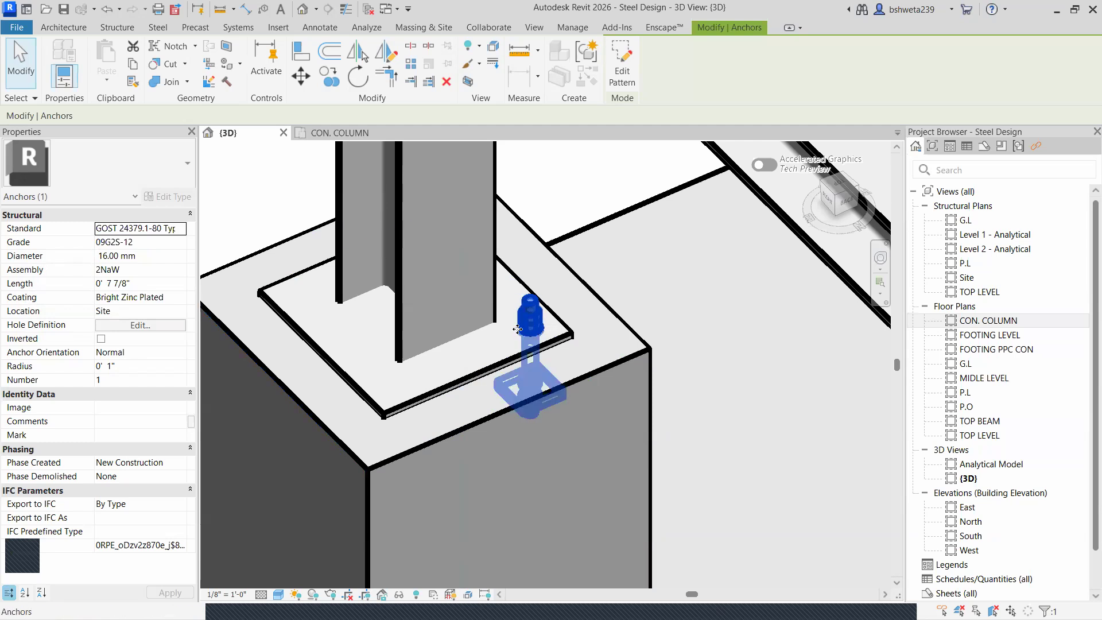
- Show the 3D view in Wireframe and set the selected anchor's standard to Russian 24379.1-80
click(279, 594)
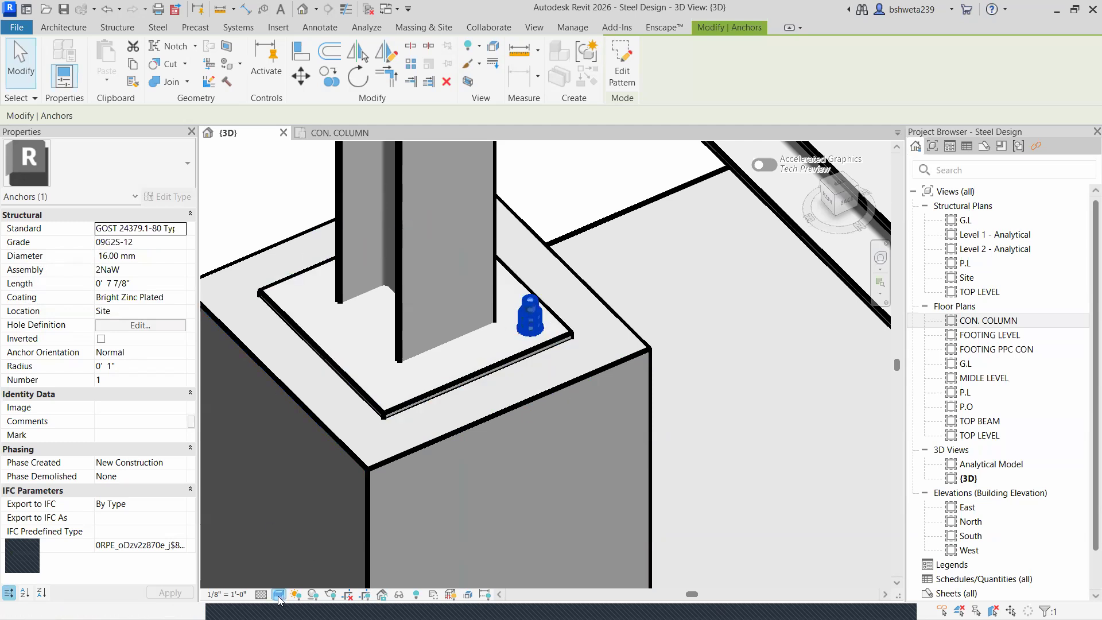
click(338, 507)
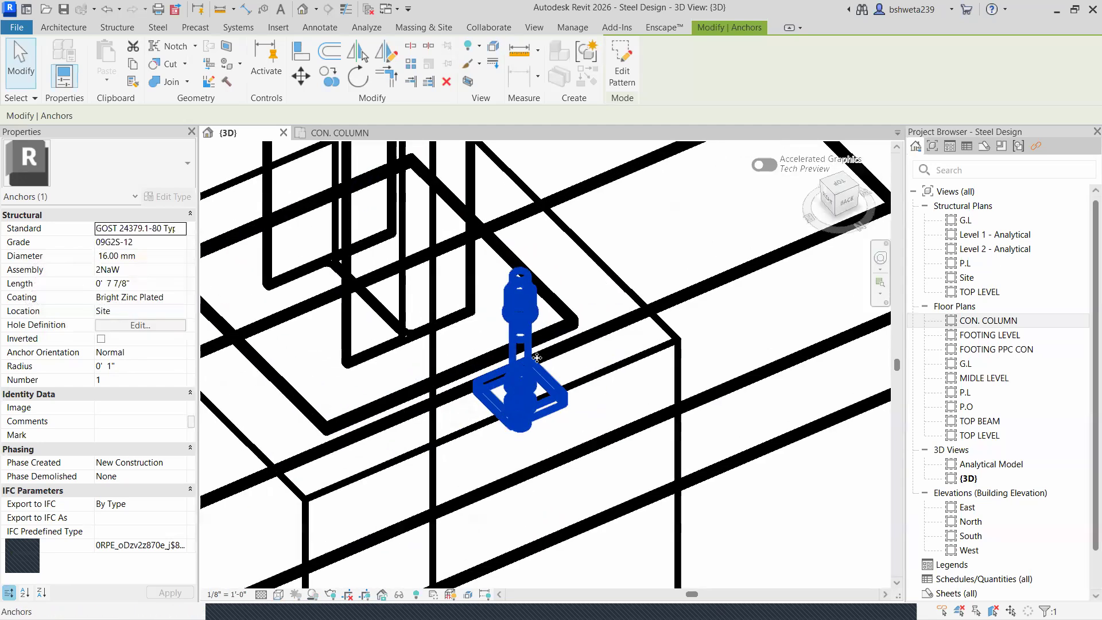
click(181, 229)
scroll(145, 275, down, 3)
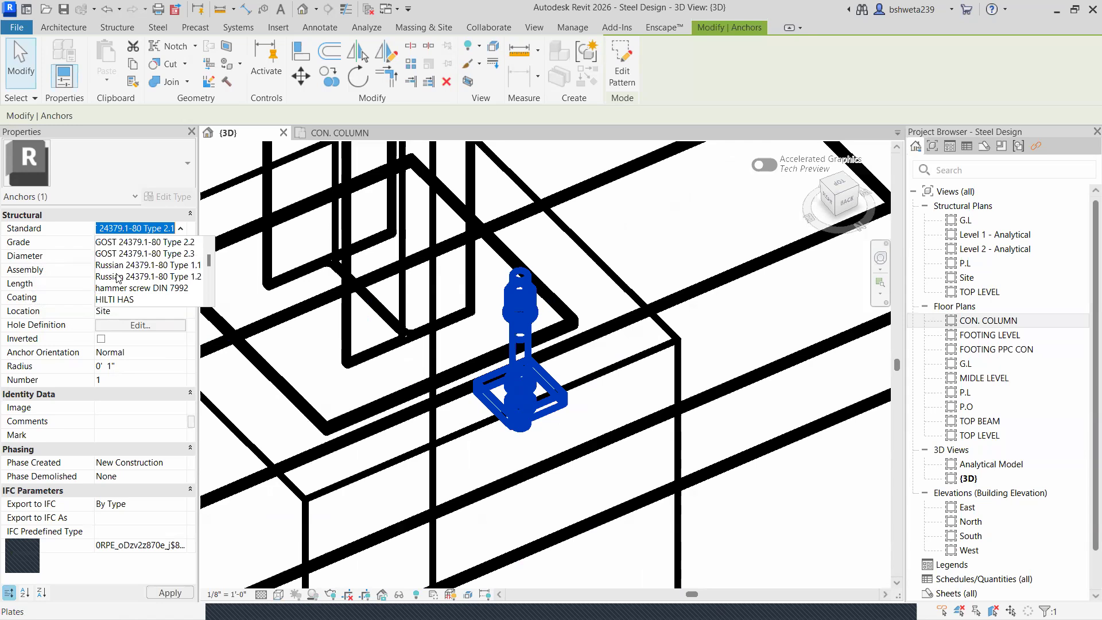
click(118, 270)
click(179, 592)
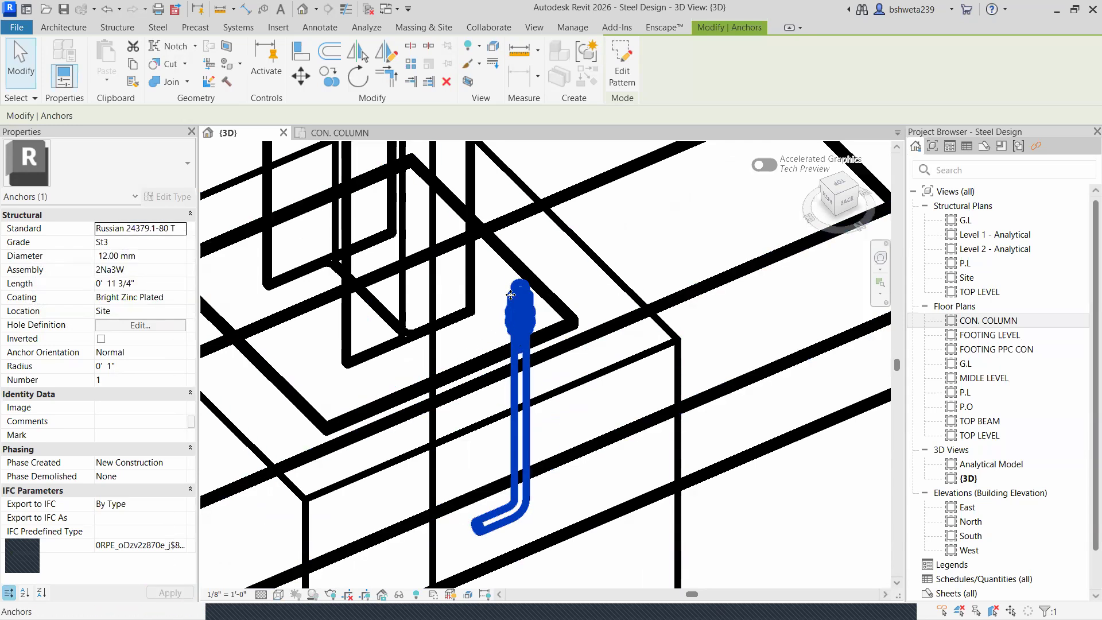
- Try the HILTI HAS standard on the selected anchor and browse the remaining anchor standards
click(181, 230)
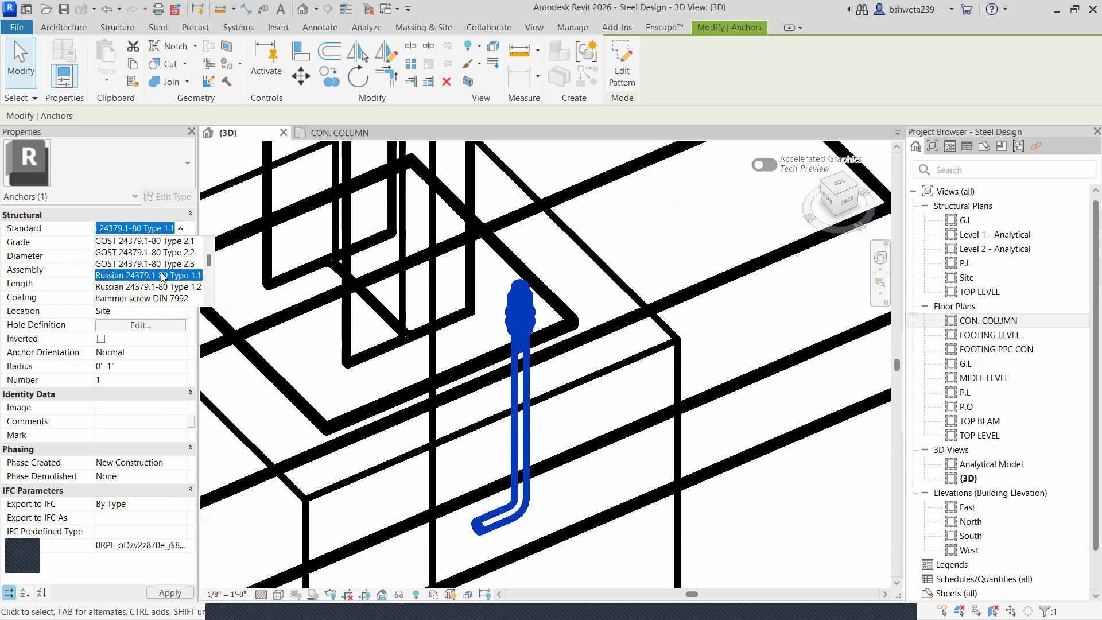
click(100, 266)
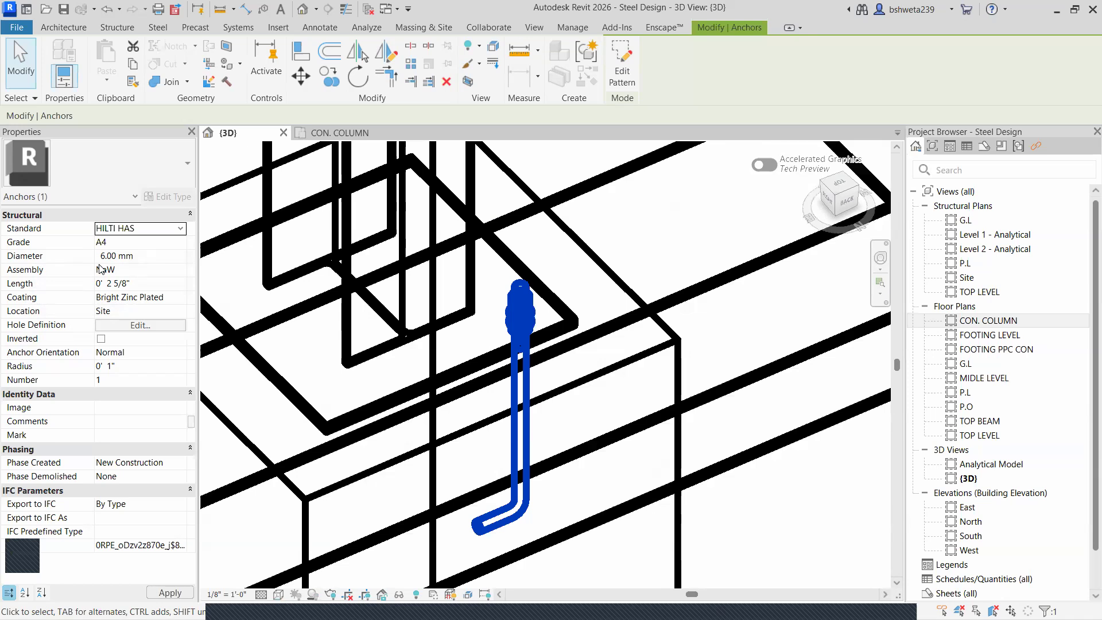
click(180, 229)
scroll(138, 278, down, 5)
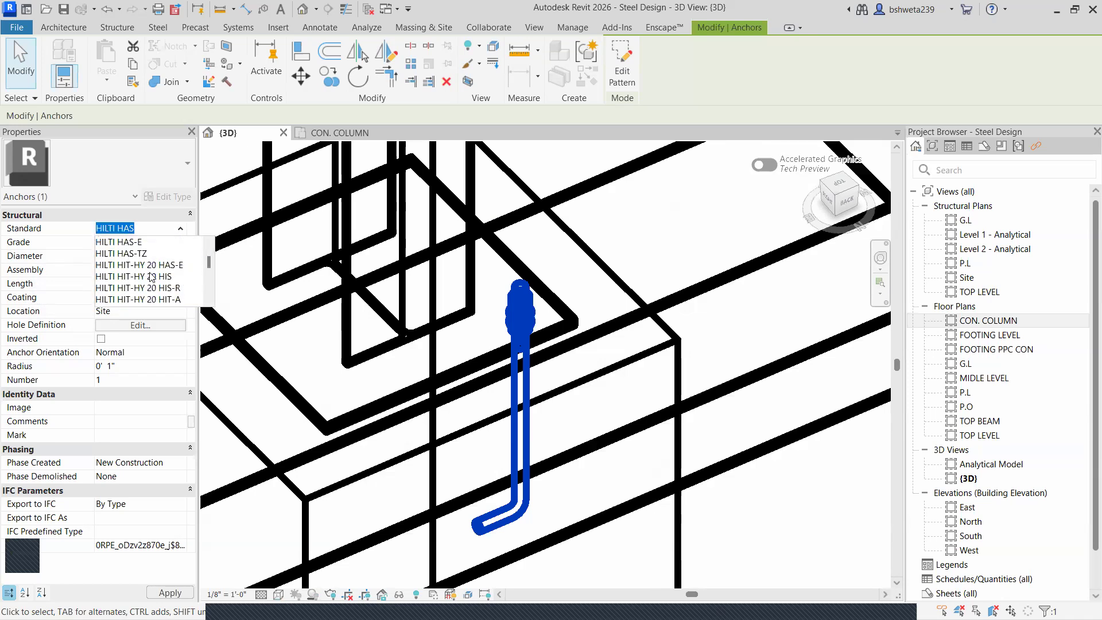
scroll(135, 279, down, 5)
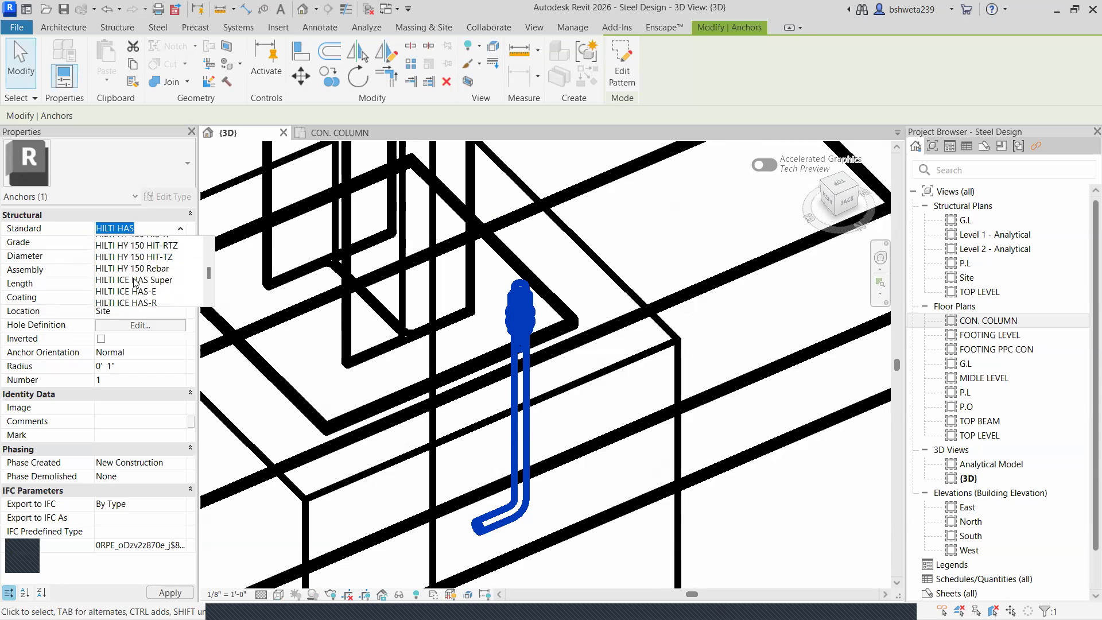
scroll(132, 280, down, 8)
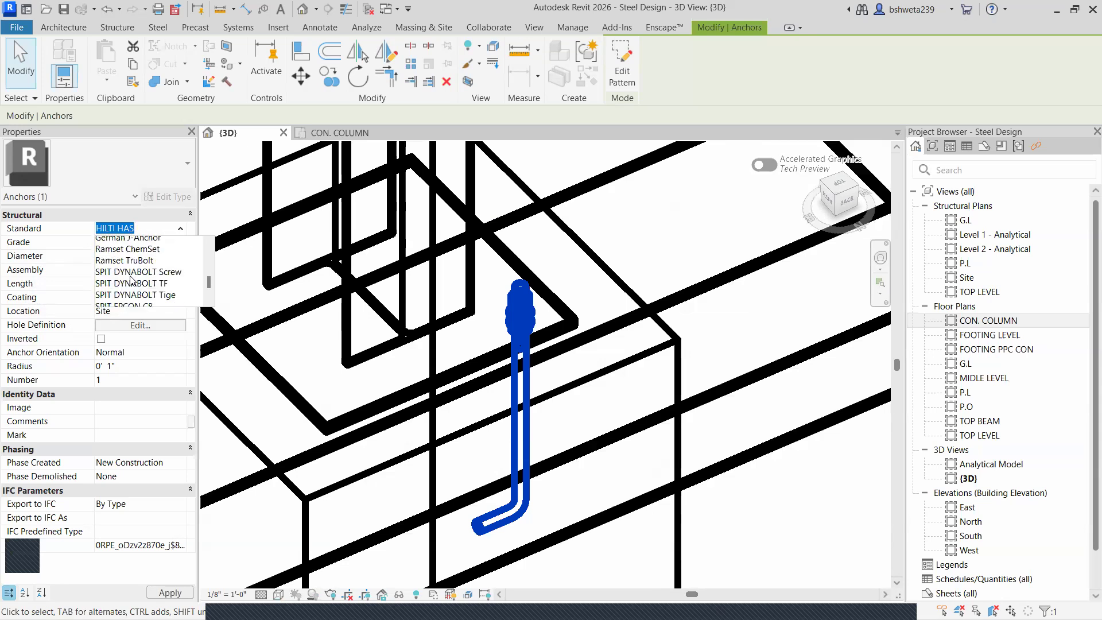
scroll(131, 278, down, 6)
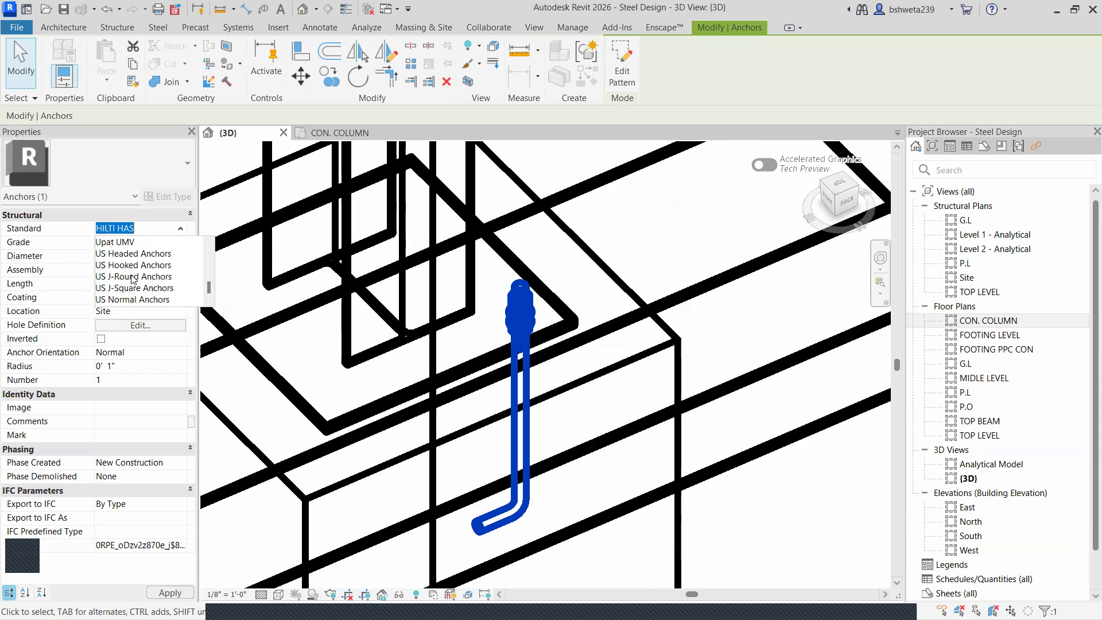
scroll(129, 265, down, 1)
scroll(112, 281, down, 1)
scroll(131, 305, up, 18)
scroll(137, 287, up, 12)
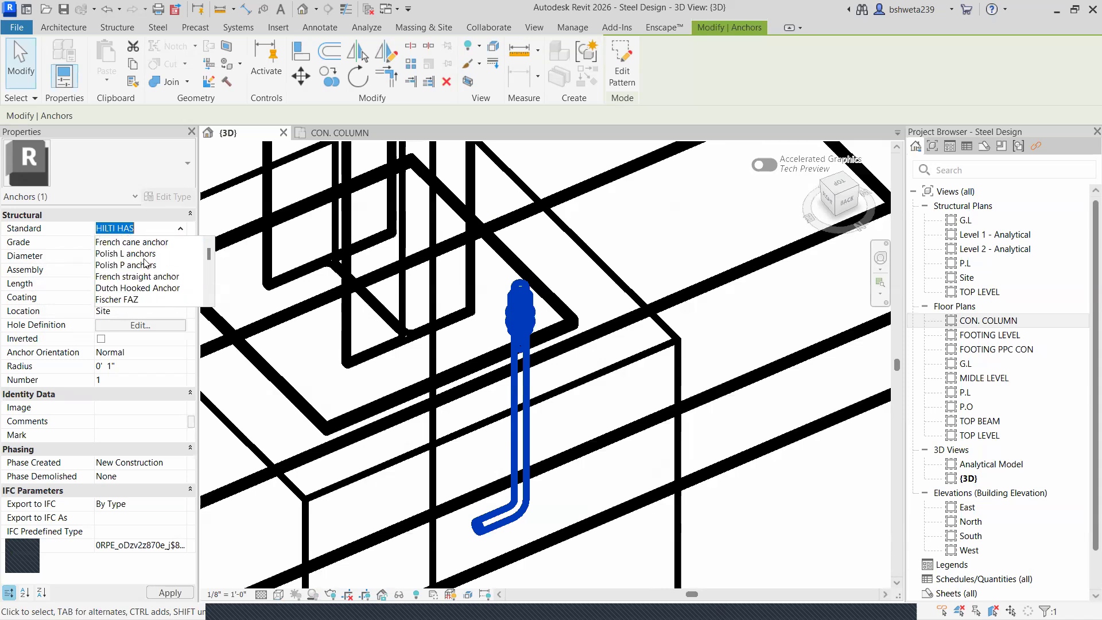
- Apply the French cane anchor standard to the selected anchor and show the 3D view as Shaded
click(132, 245)
click(170, 592)
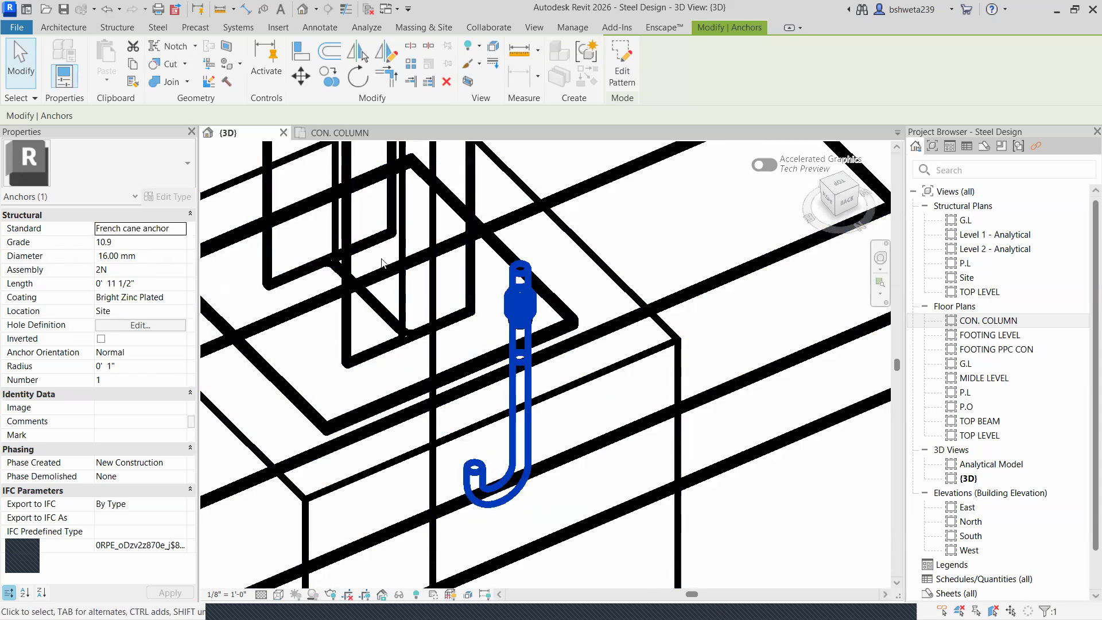
click(278, 594)
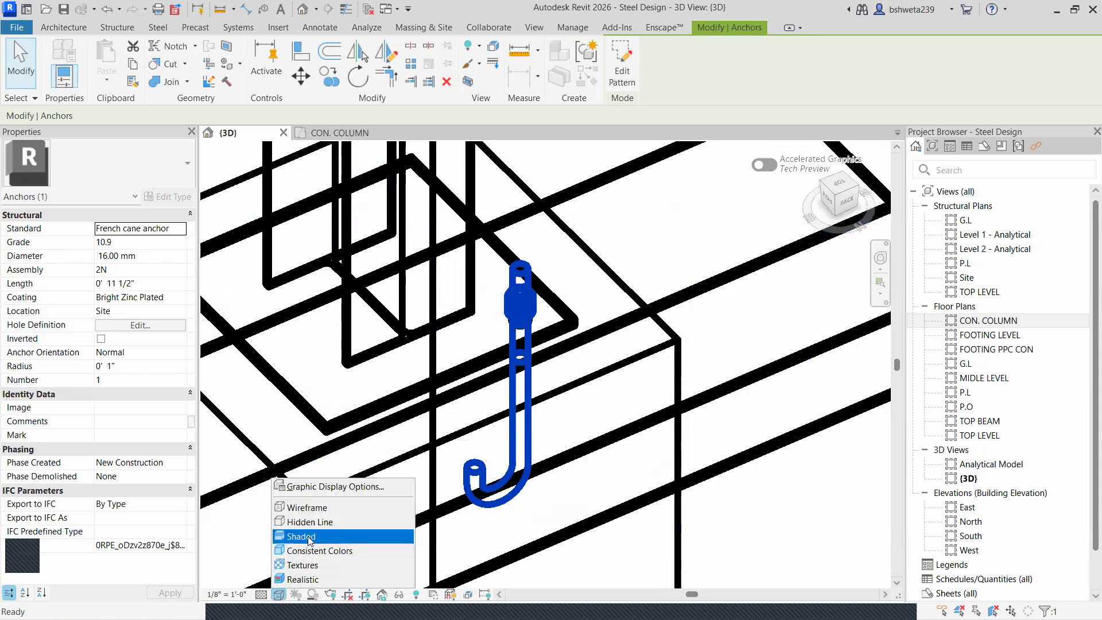
click(311, 537)
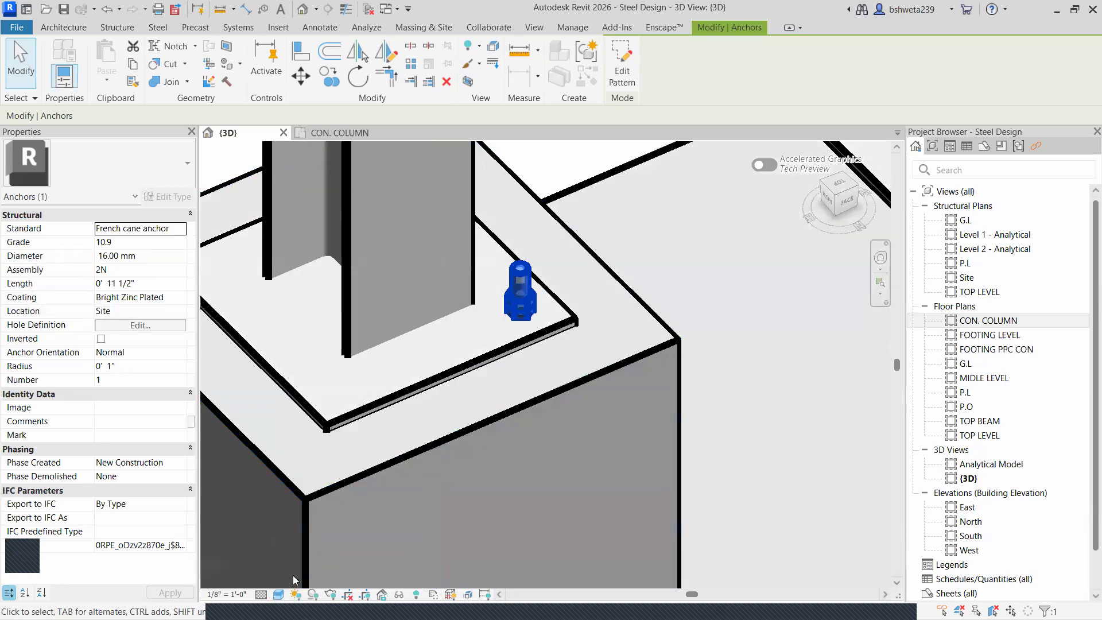
- In the CON. COLUMN plan, copy the anchor horizontally by about 7 inches to the base plate's other upper corner
click(340, 133)
scroll(437, 383, down, 2)
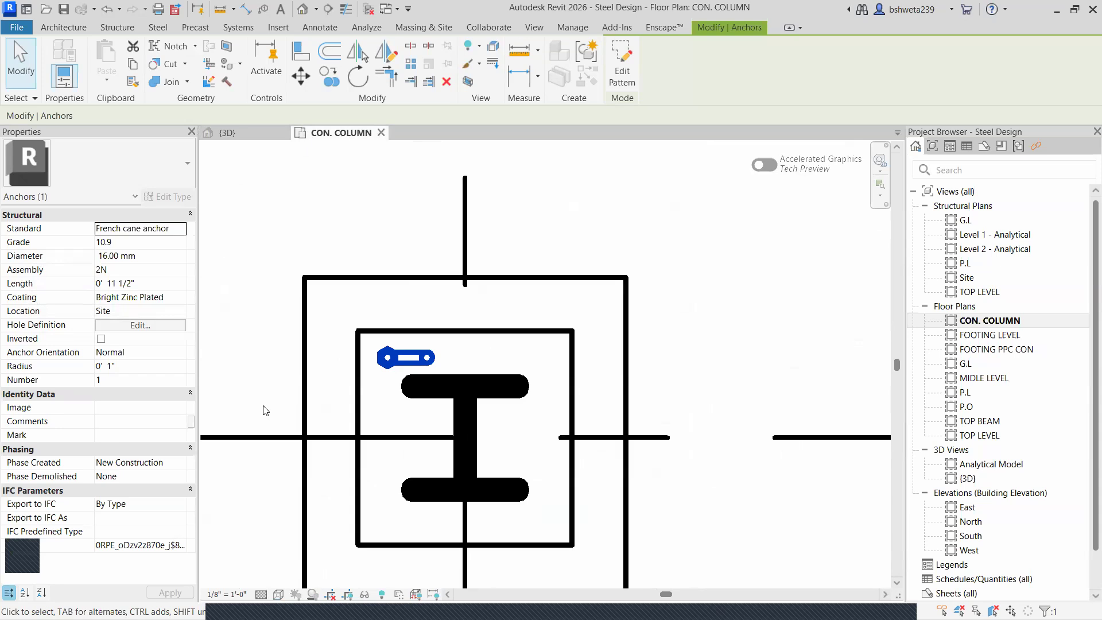
click(328, 77)
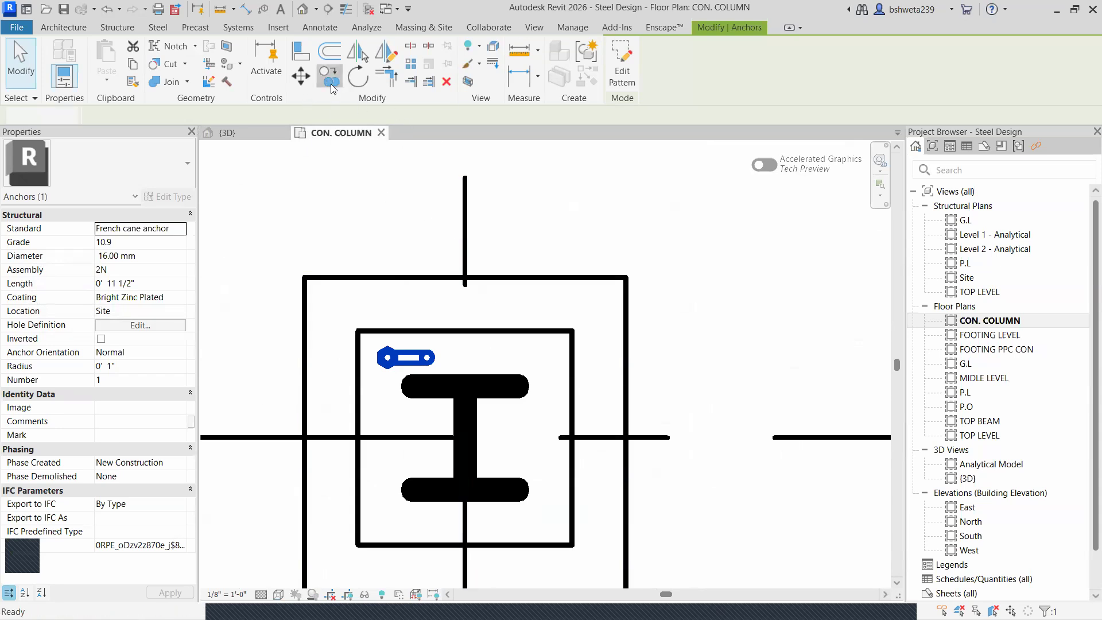
click(388, 358)
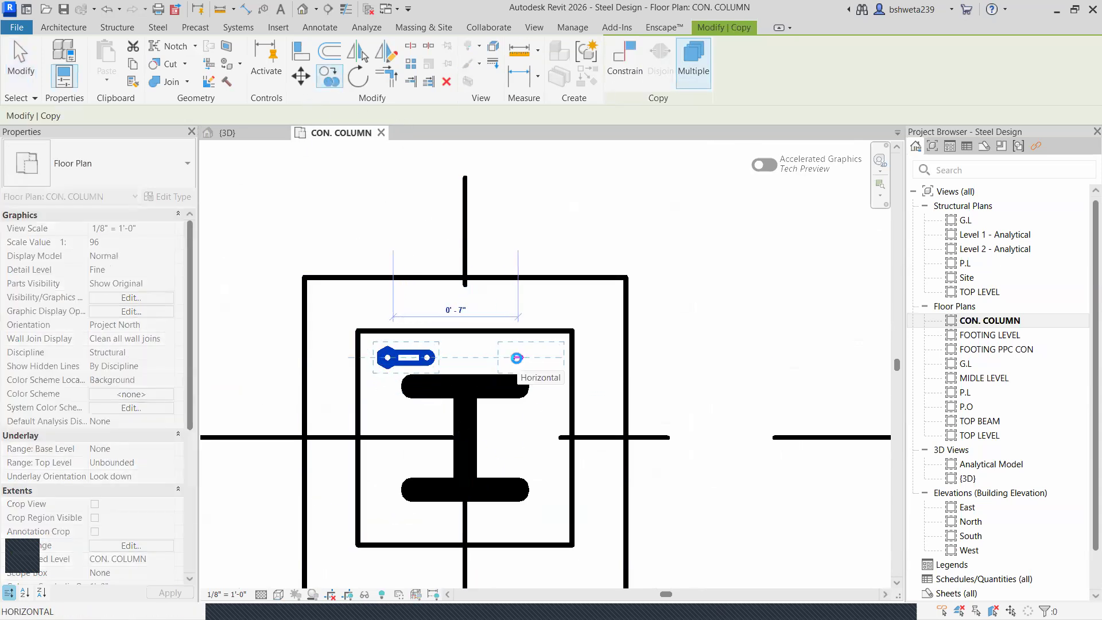
click(514, 359)
key(Escape)
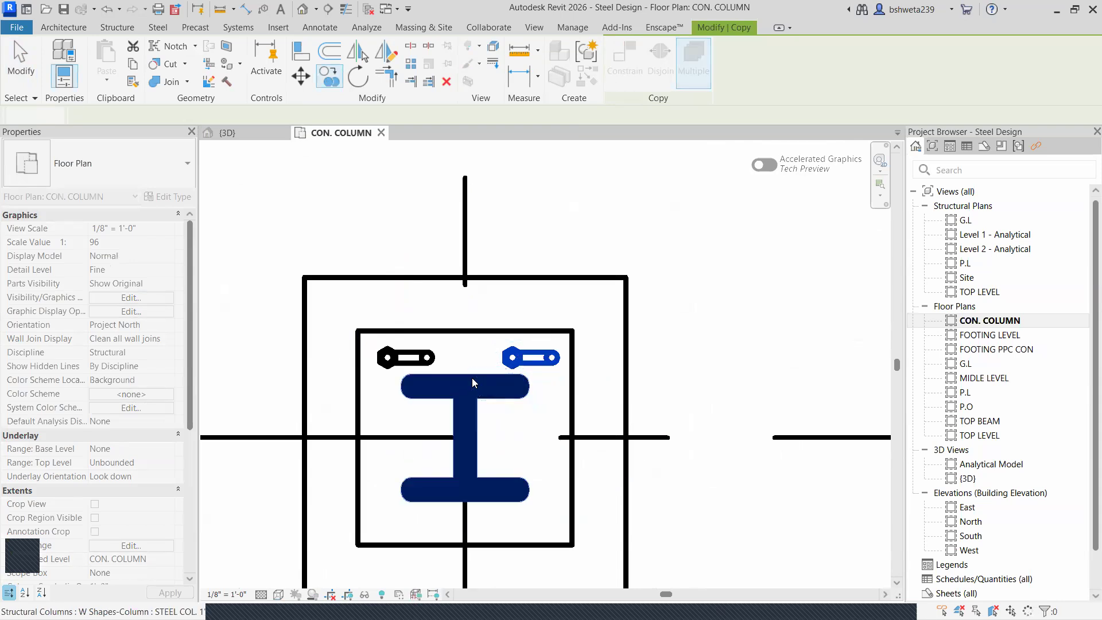
- Mirror both upper anchors about the base plate's horizontal centreline, keeping the originals
ctrl+click(525, 357)
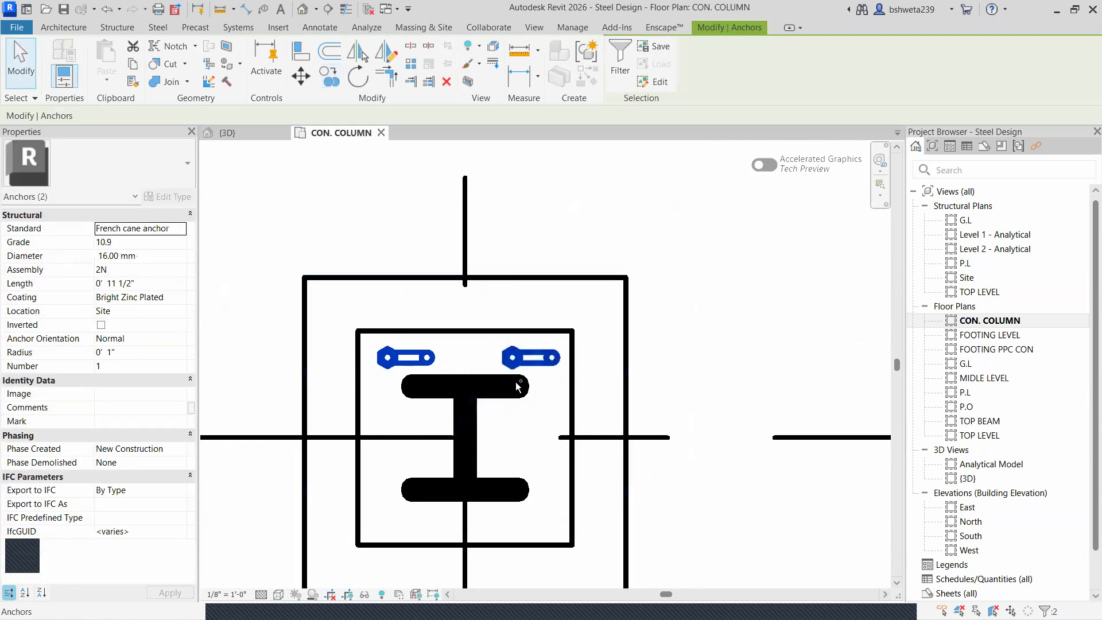
click(380, 52)
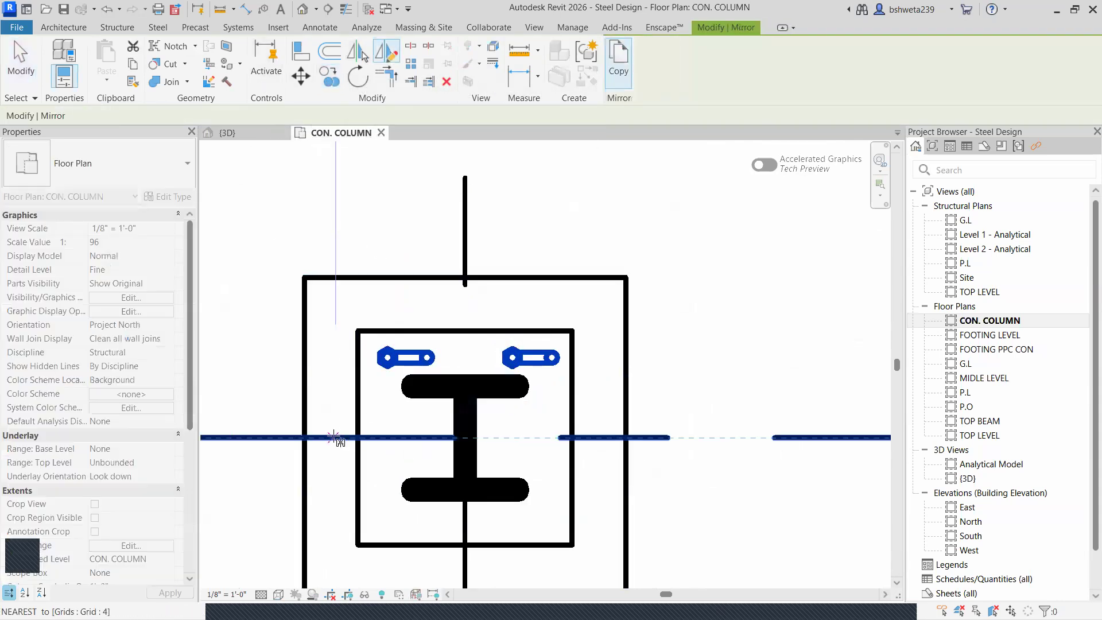
click(358, 439)
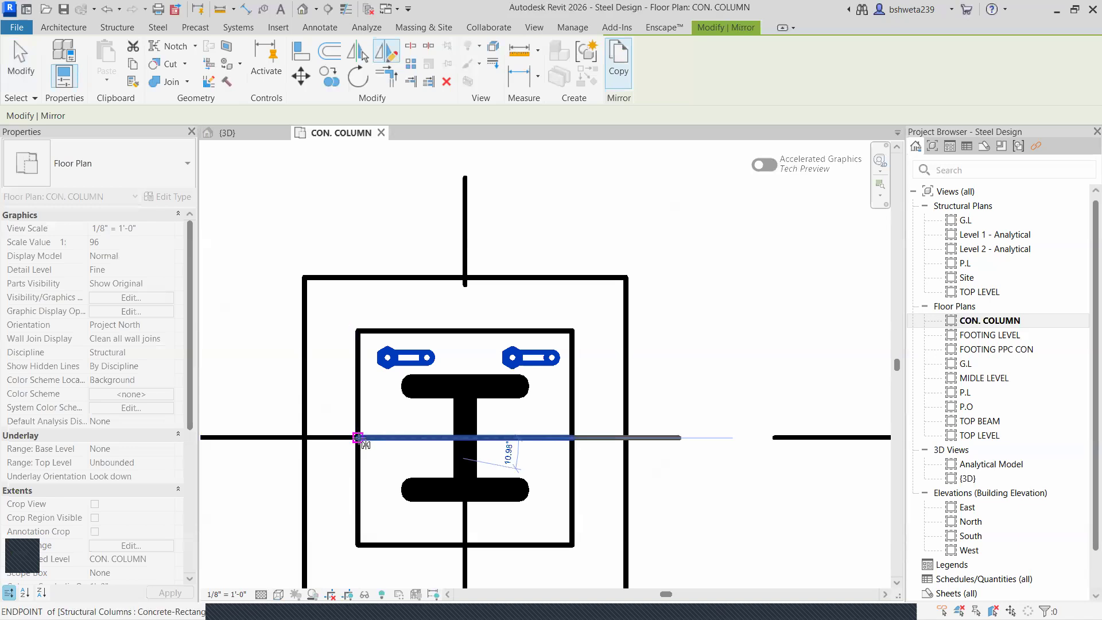
click(568, 439)
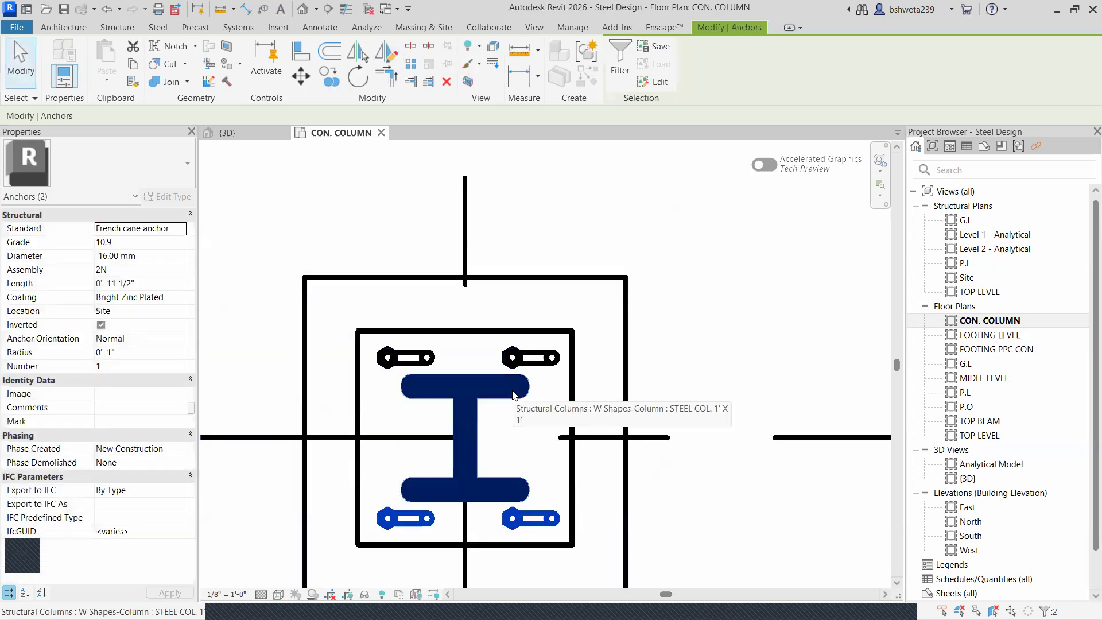
key(Escape)
- Examine the four anchors on the base plate and concrete column in the 3D view
scroll(469, 415, down, 2)
click(233, 135)
scroll(405, 417, down, 2)
scroll(386, 382, up, 1)
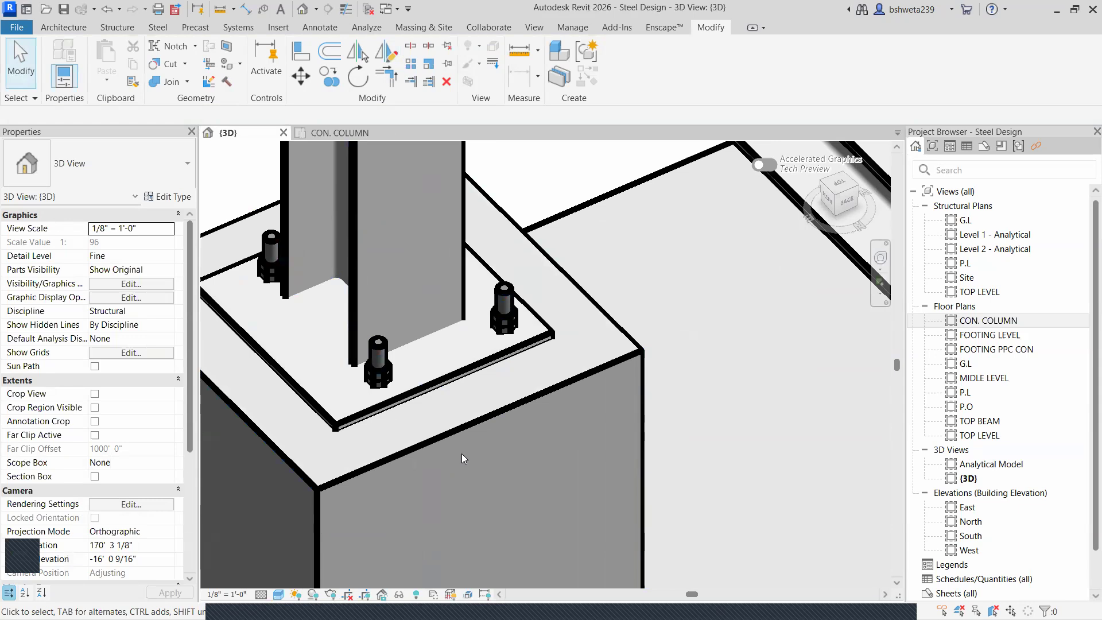
scroll(459, 448, down, 2)
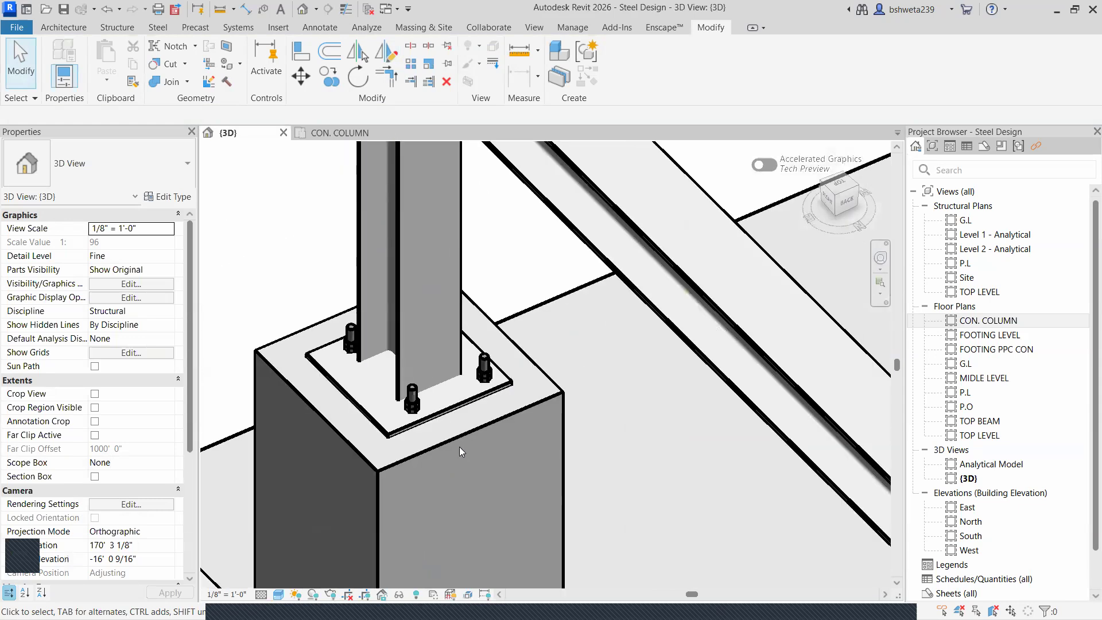
scroll(465, 445, down, 3)
scroll(516, 430, up, 4)
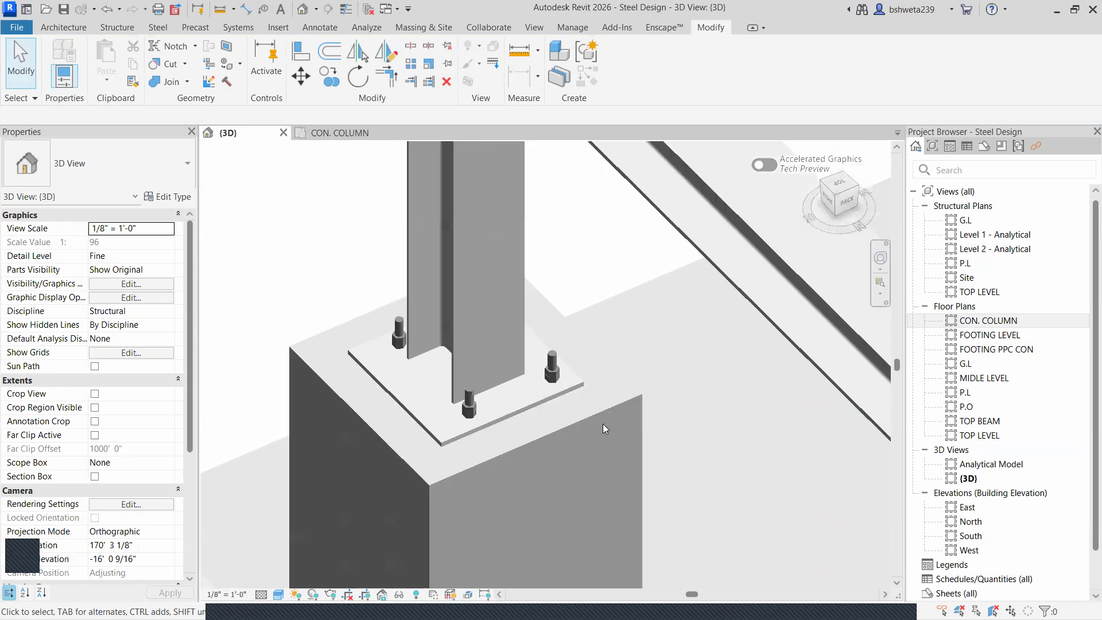
scroll(602, 424, down, 2)
scroll(523, 396, up, 3)
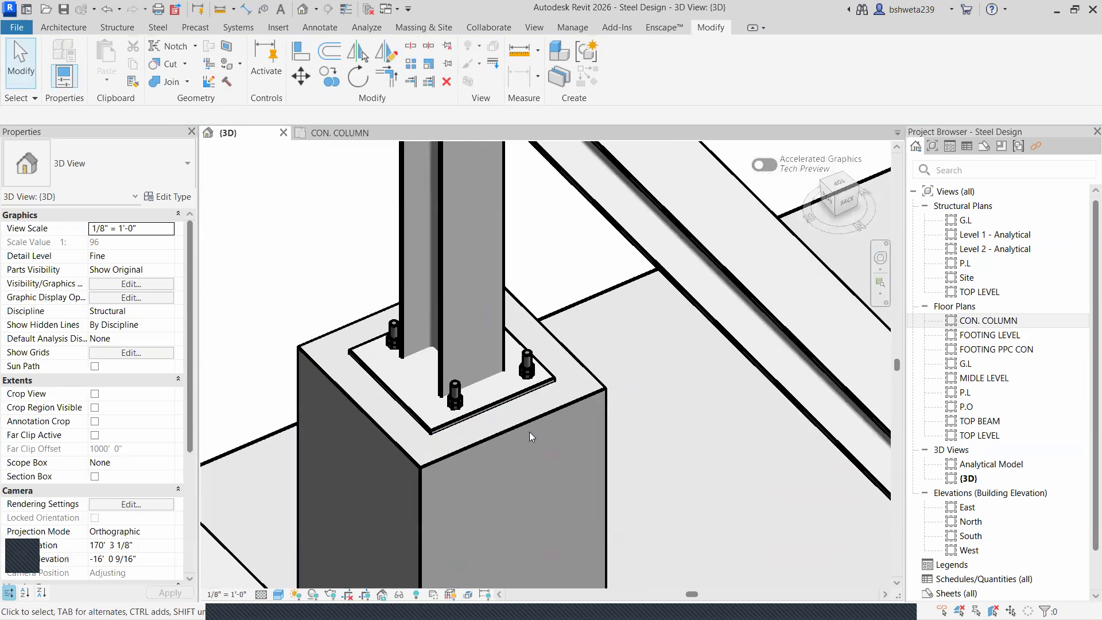
scroll(516, 427, down, 5)
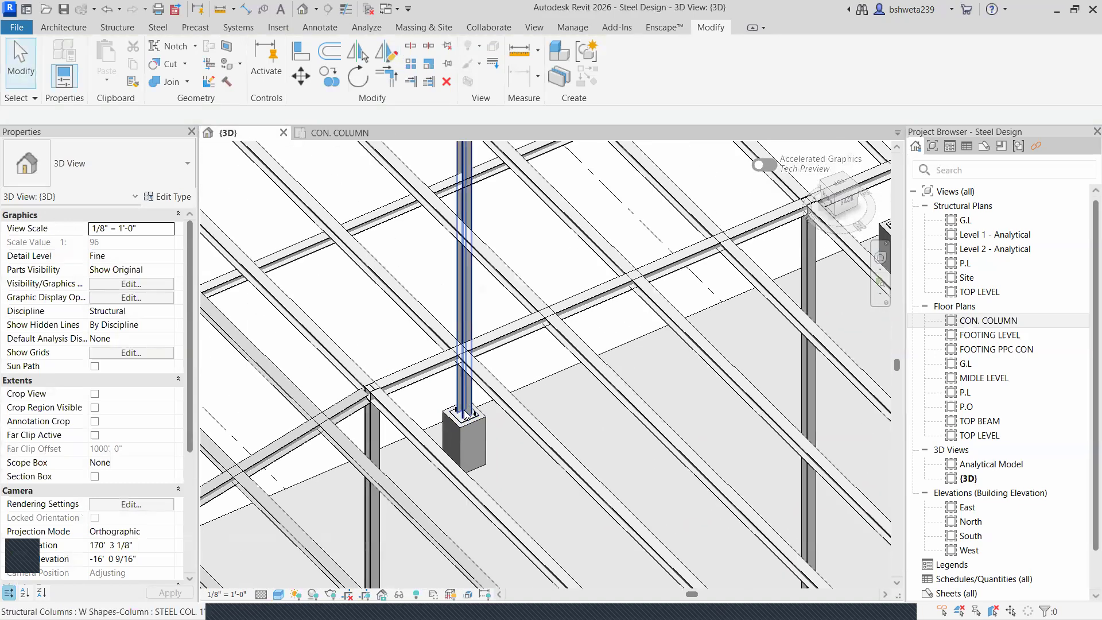
- In the CON. COLUMN plan, delete the three EN 14399-8 bolts from the other column's base plate
click(345, 133)
scroll(428, 328, down, 6)
scroll(453, 404, down, 6)
scroll(530, 376, up, 2)
scroll(411, 400, up, 8)
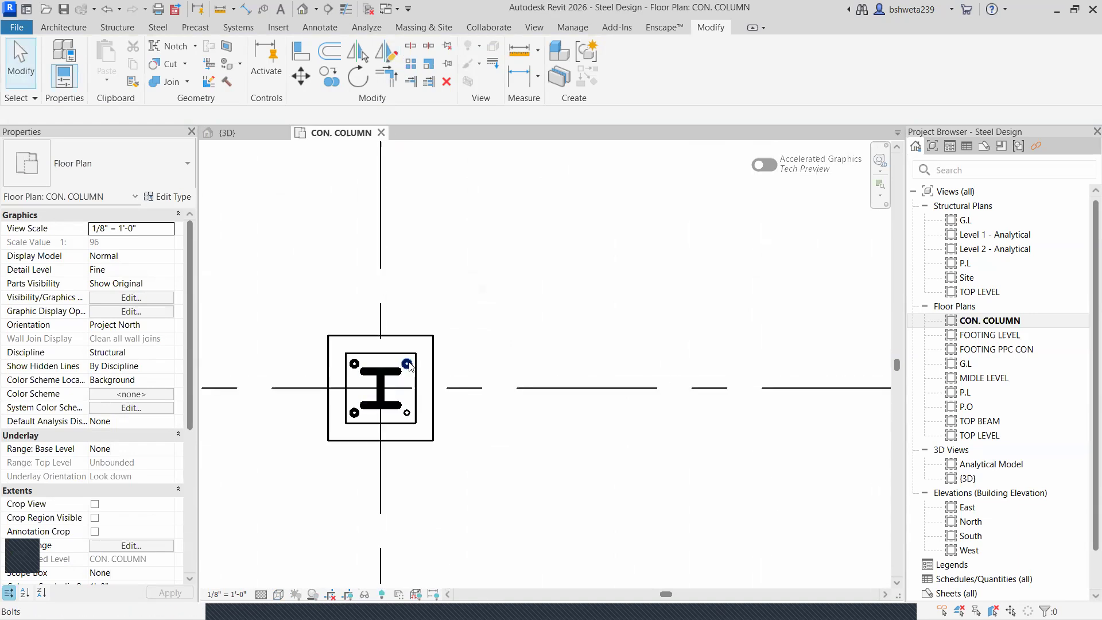
click(407, 364)
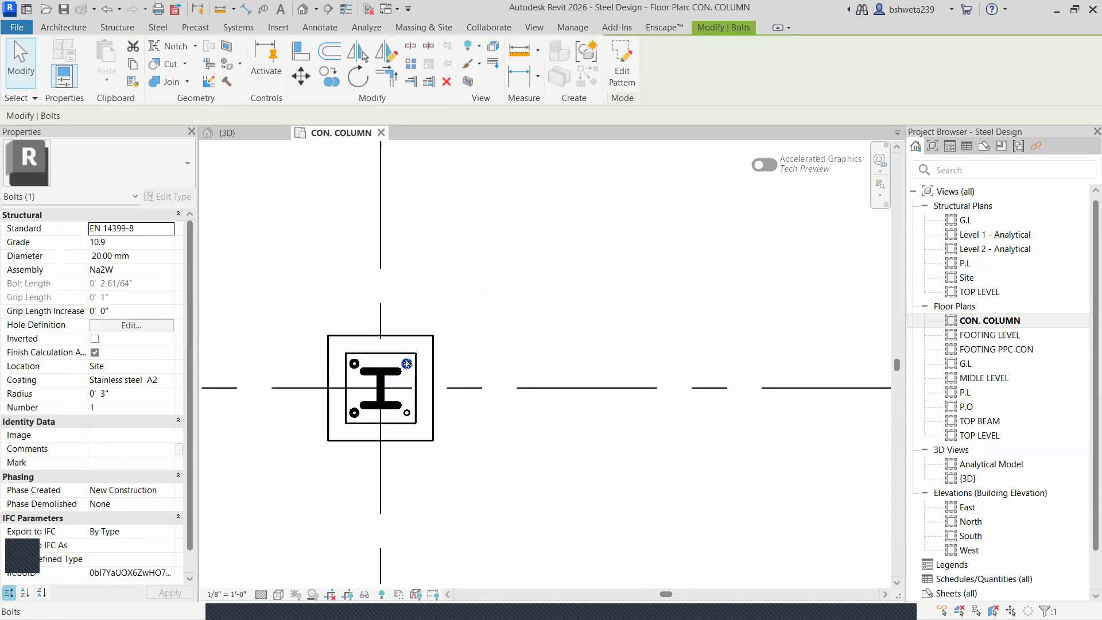
click(446, 82)
click(354, 363)
click(446, 81)
click(354, 412)
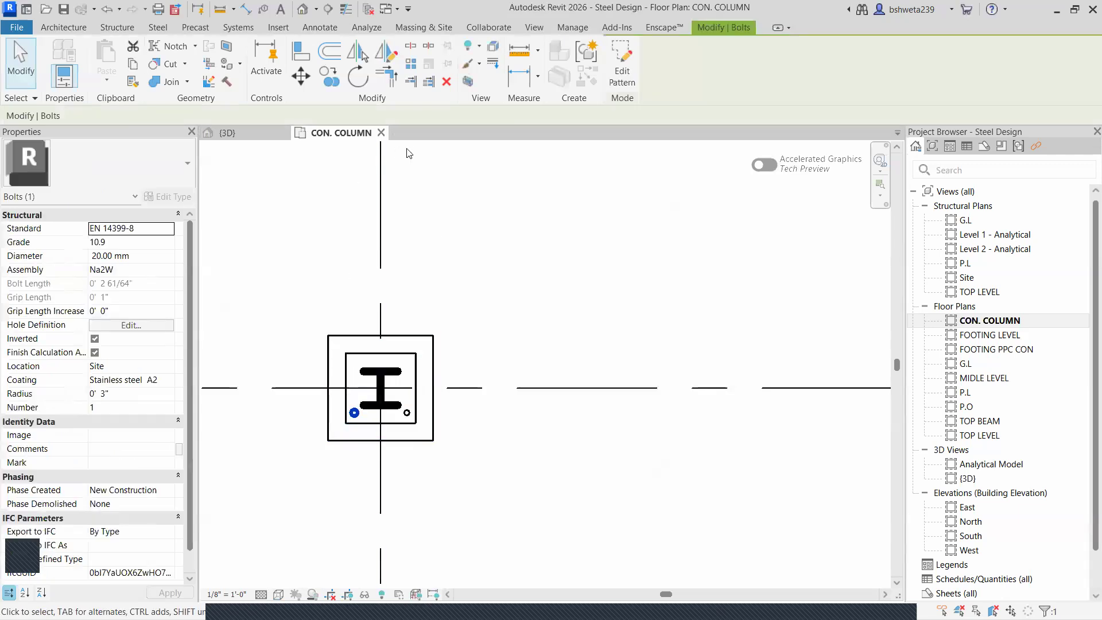
click(447, 82)
- Delete the 1-inch-thick steel base plate from the same column
click(400, 405)
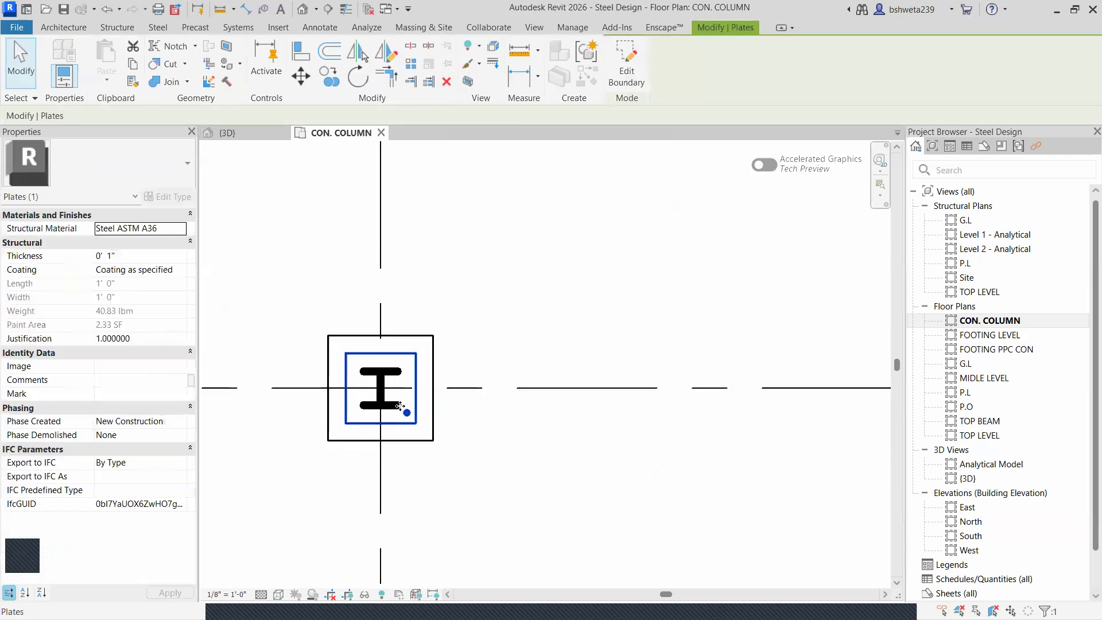
click(447, 82)
scroll(391, 341, up, 2)
click(425, 383)
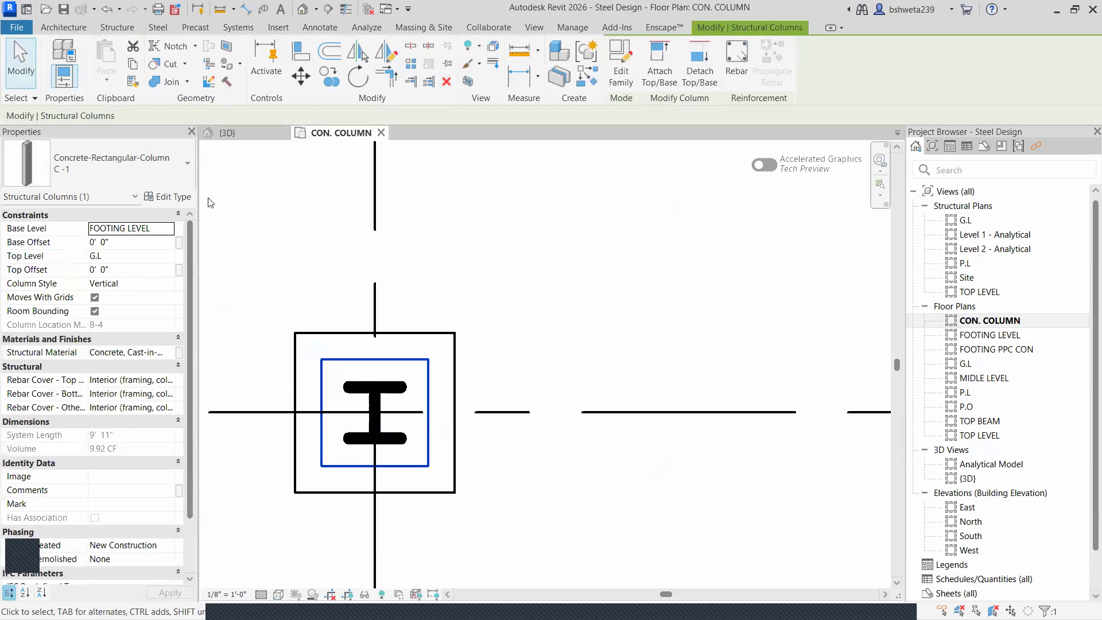
click(221, 190)
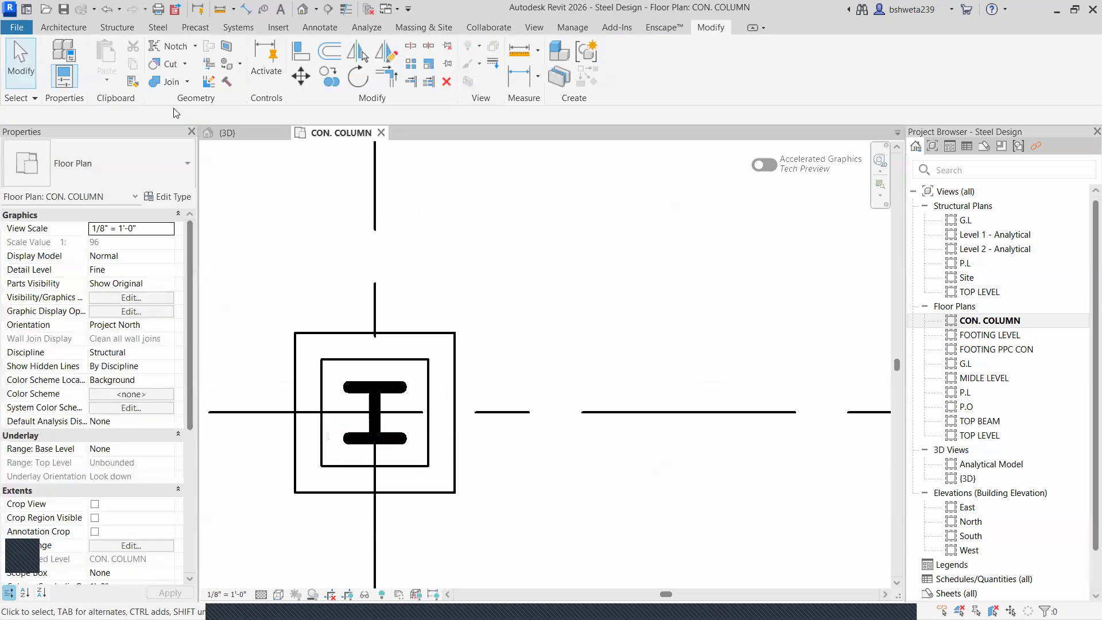
- Create a 1'-0" by 1'-0" rectangular steel plate around the steel column's base and check it in the 3D view
click(158, 27)
click(156, 63)
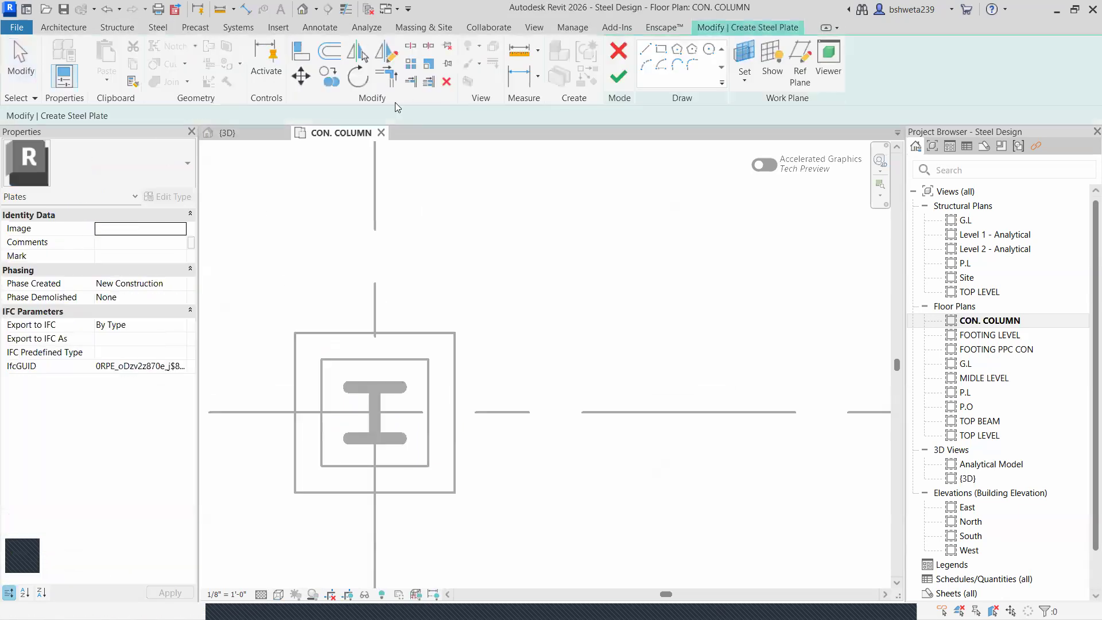
click(661, 49)
click(319, 358)
click(430, 467)
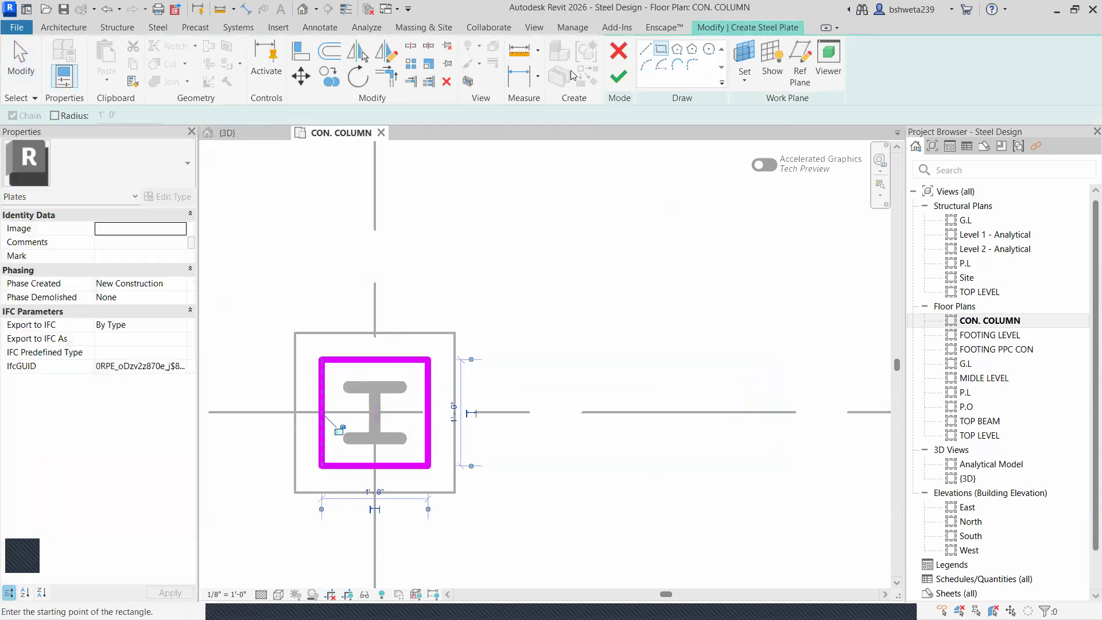
click(617, 79)
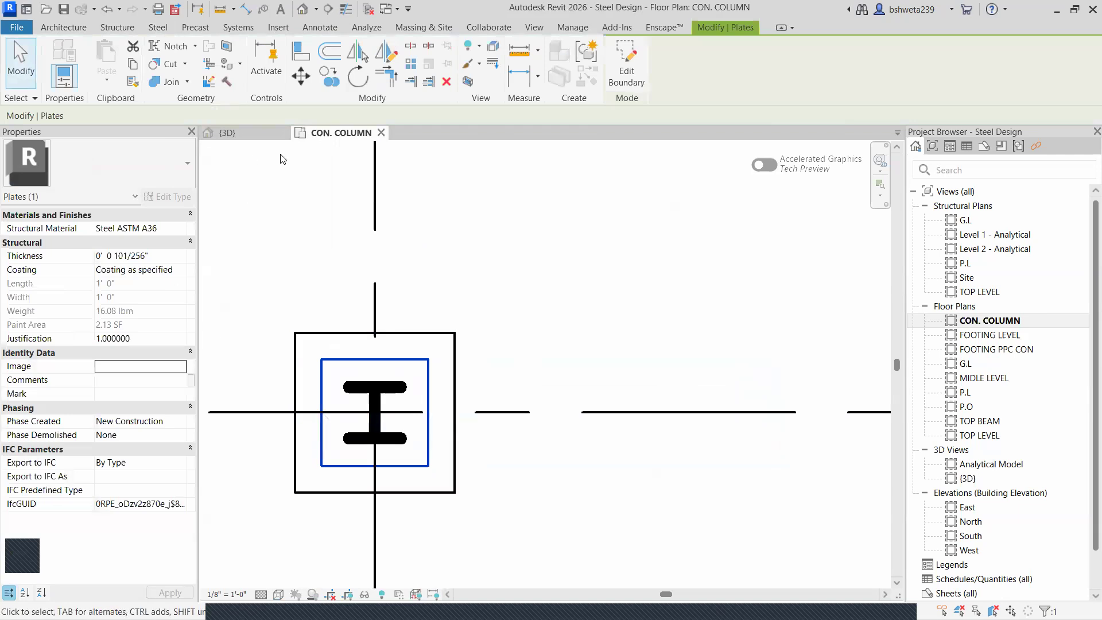
click(270, 133)
scroll(310, 383, down, 5)
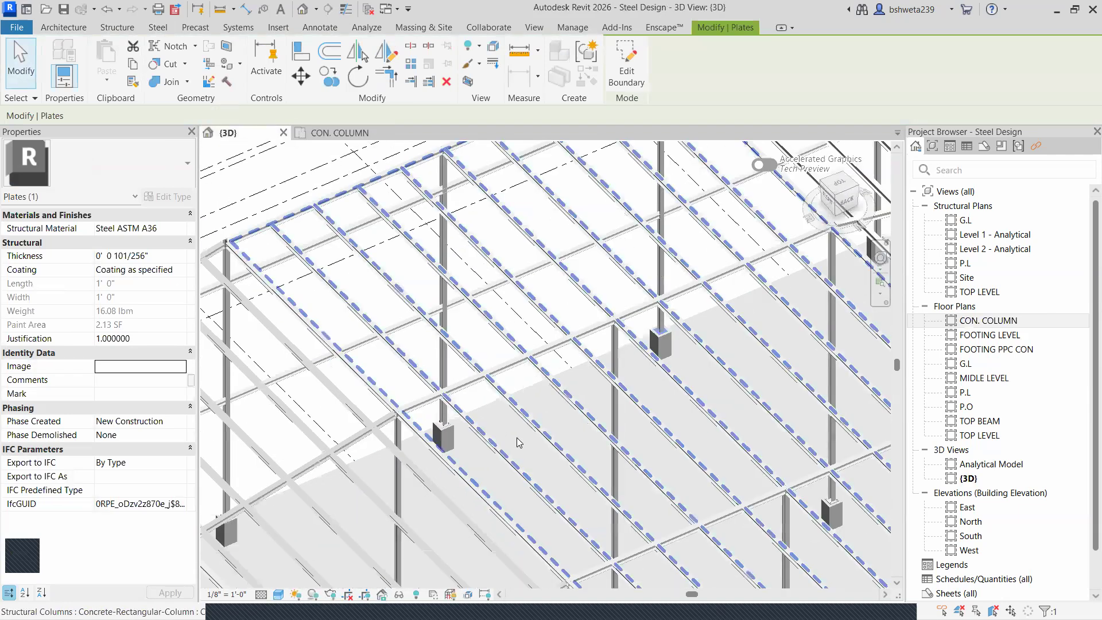
scroll(539, 422, up, 8)
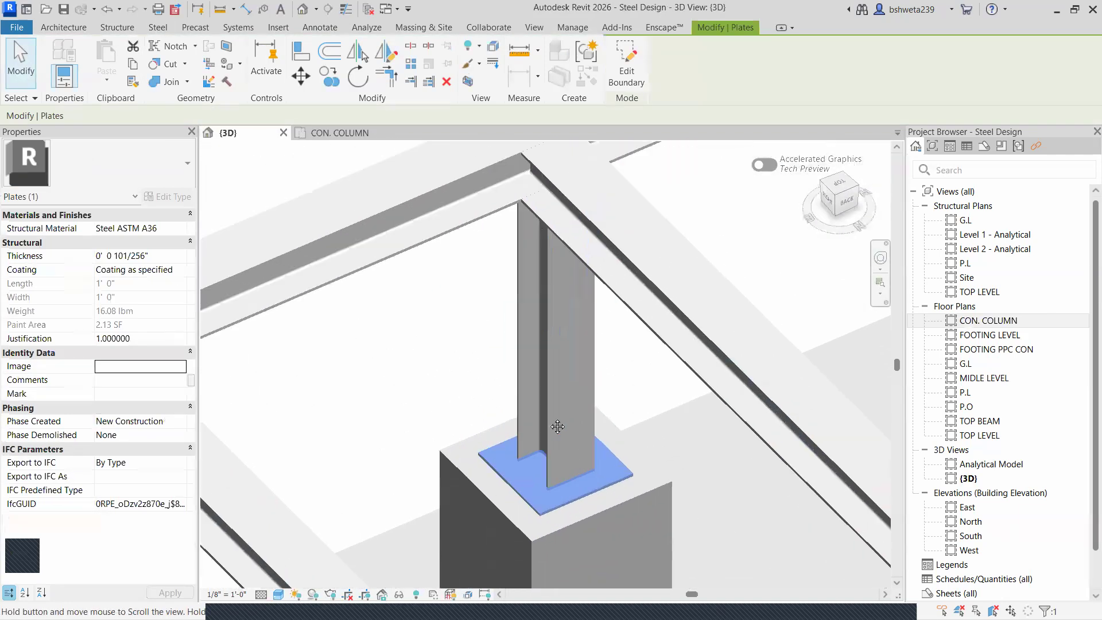
scroll(411, 344, down, 3)
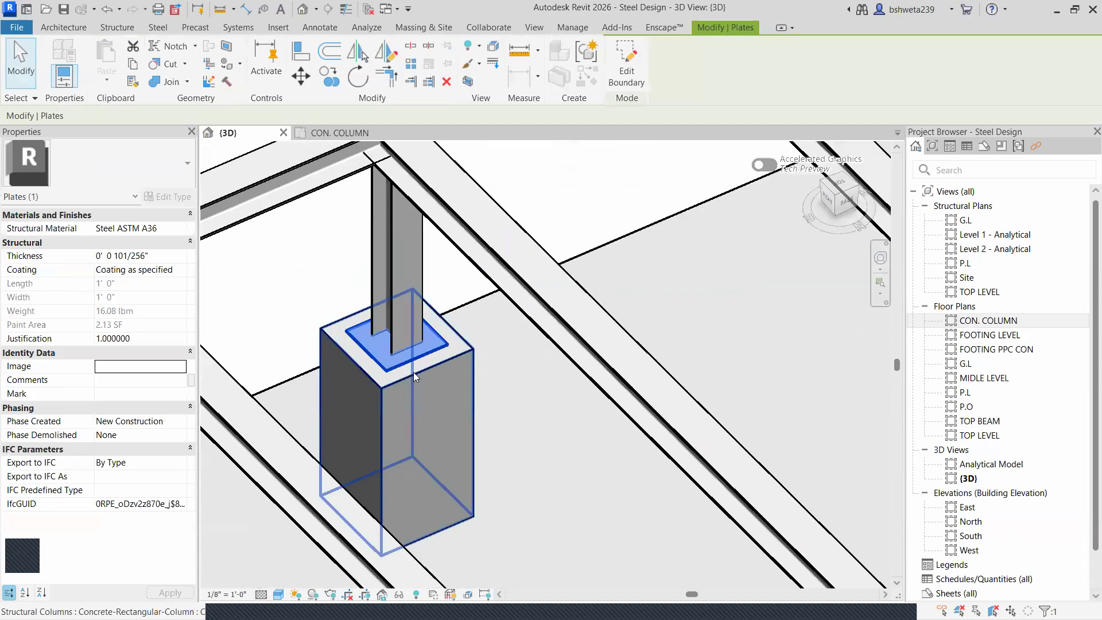
- In the CON. COLUMN plan, create a circular hole pattern of about 1" radius near the base plate's upper-left corner
click(340, 132)
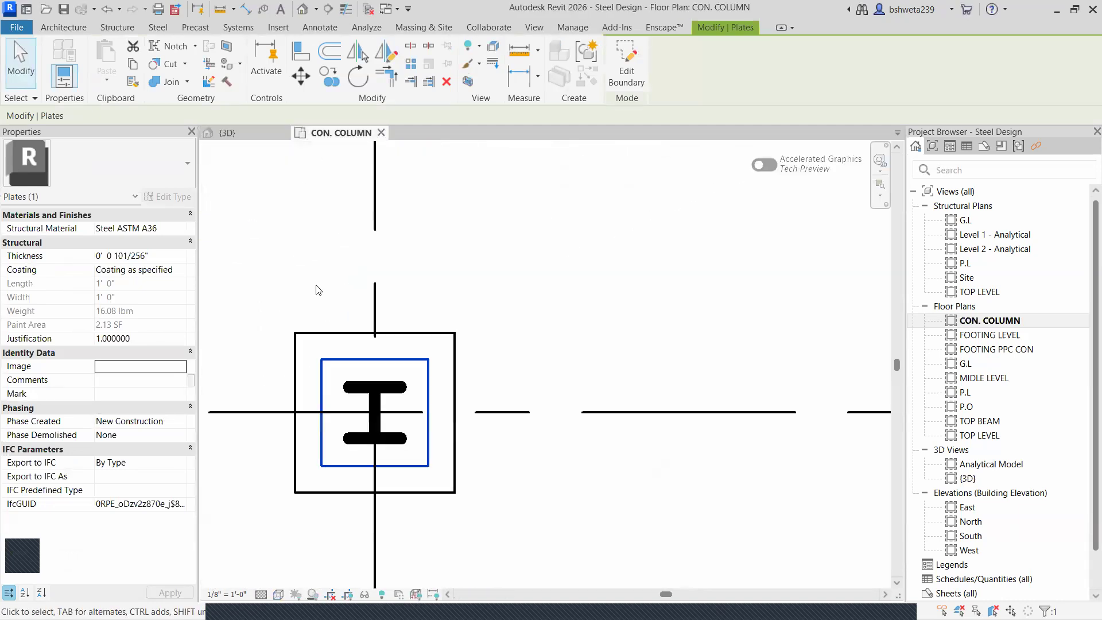
scroll(369, 414, up, 2)
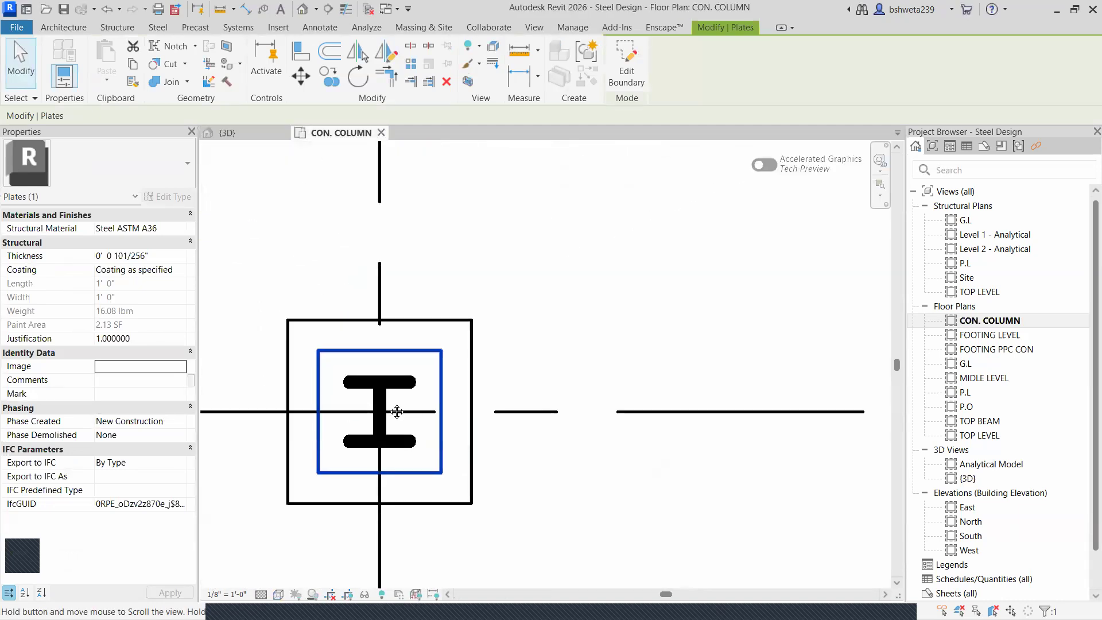
click(171, 28)
click(190, 84)
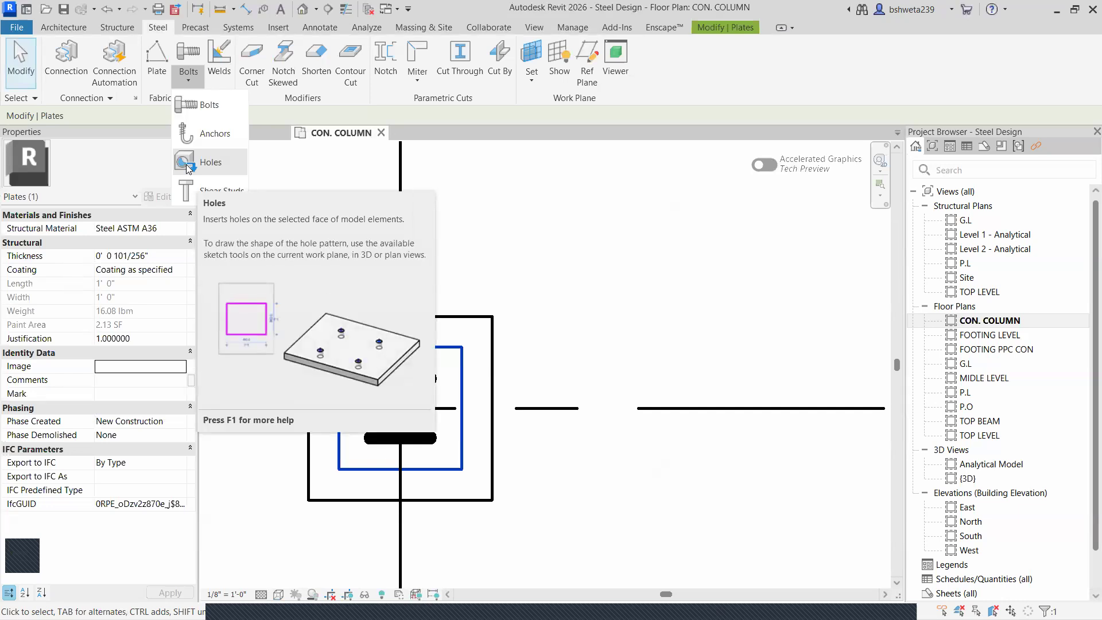
click(186, 164)
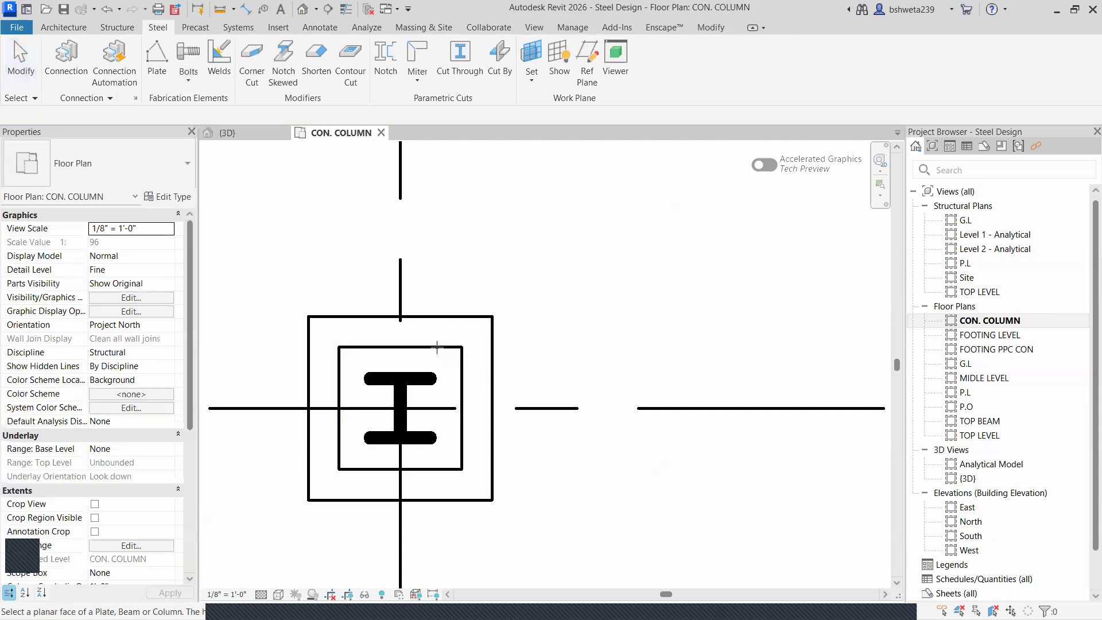
click(347, 346)
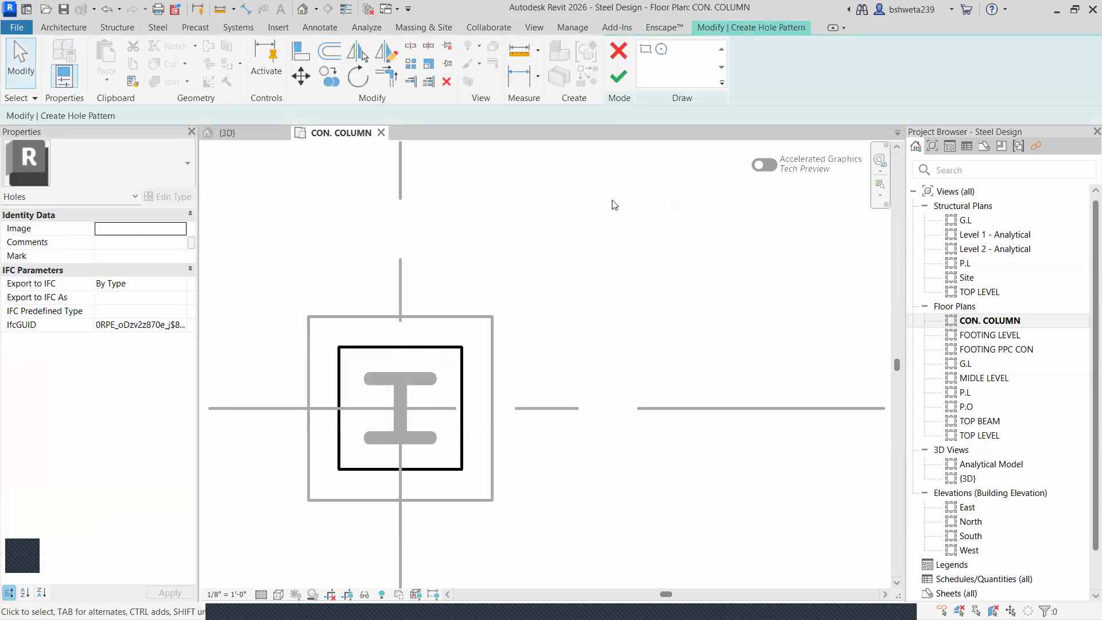
click(661, 49)
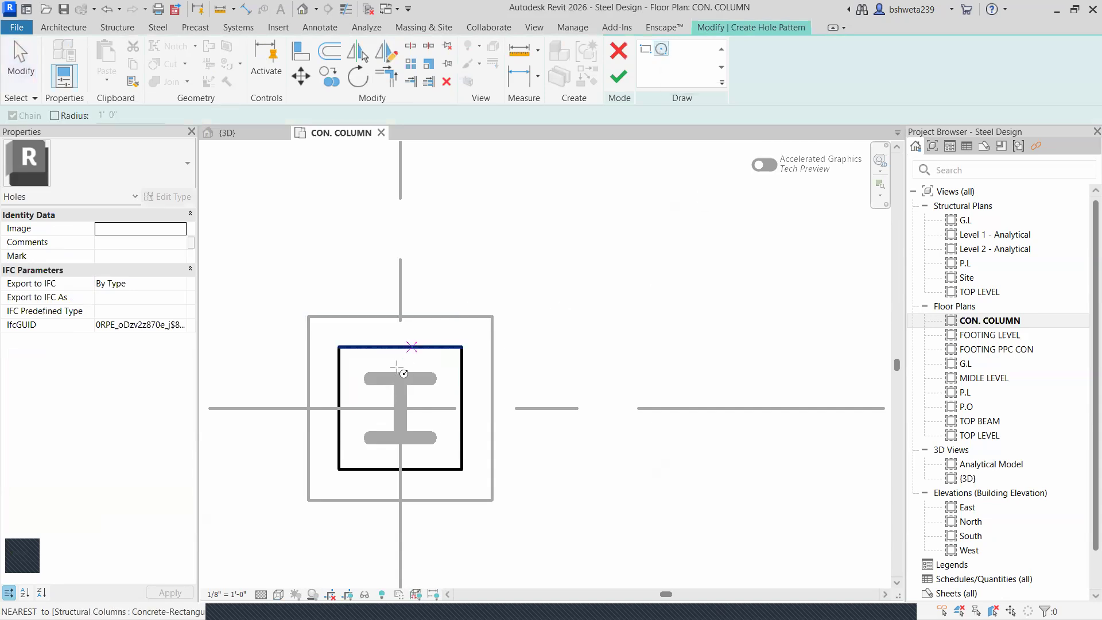
scroll(388, 368, up, 2)
click(333, 359)
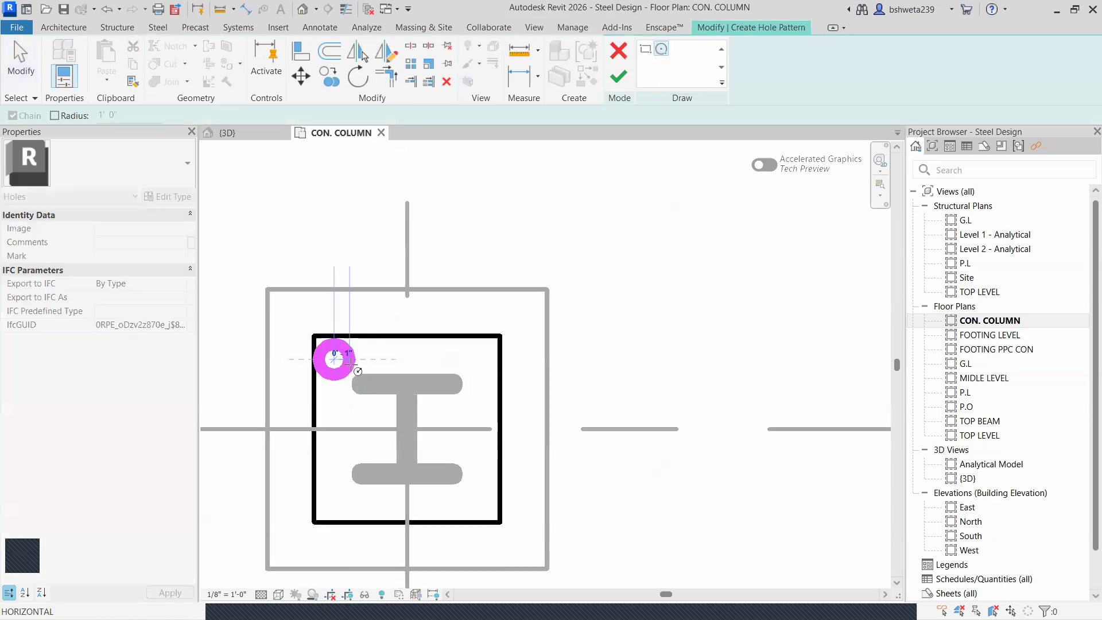
click(348, 363)
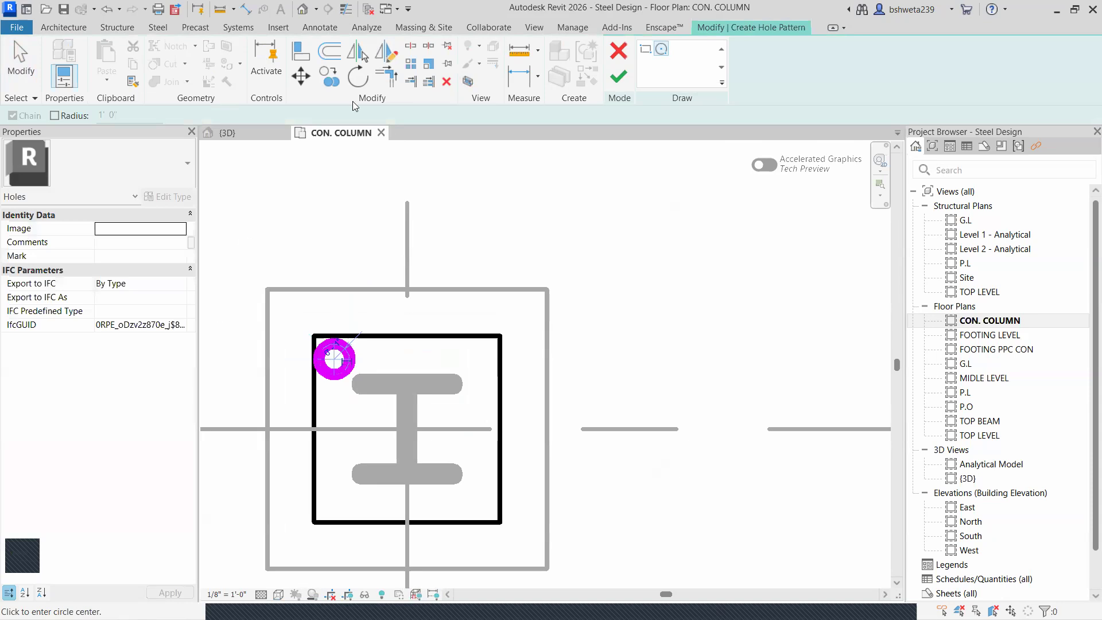
click(617, 76)
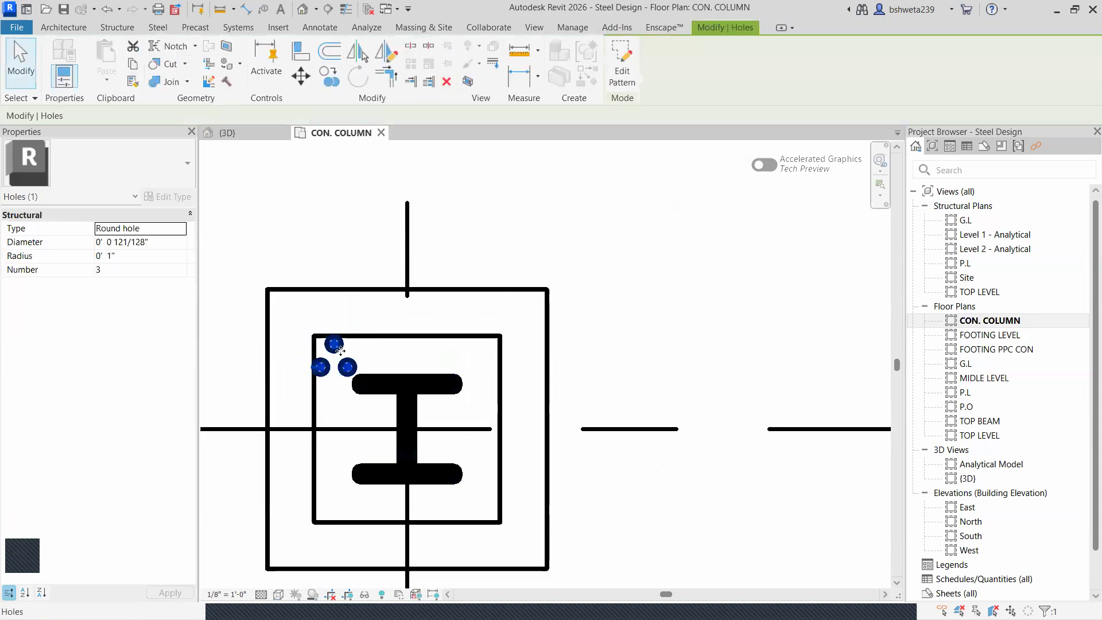
- Reduce the hole pattern to 1 hole and change its type to Slotted hole
click(184, 275)
click(181, 273)
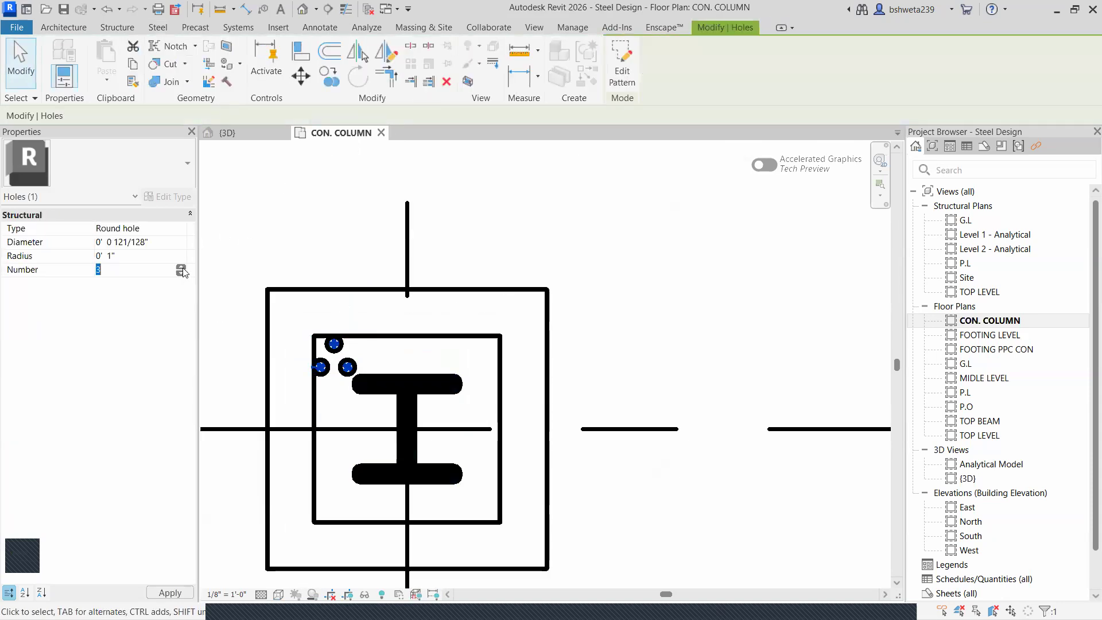
click(181, 273)
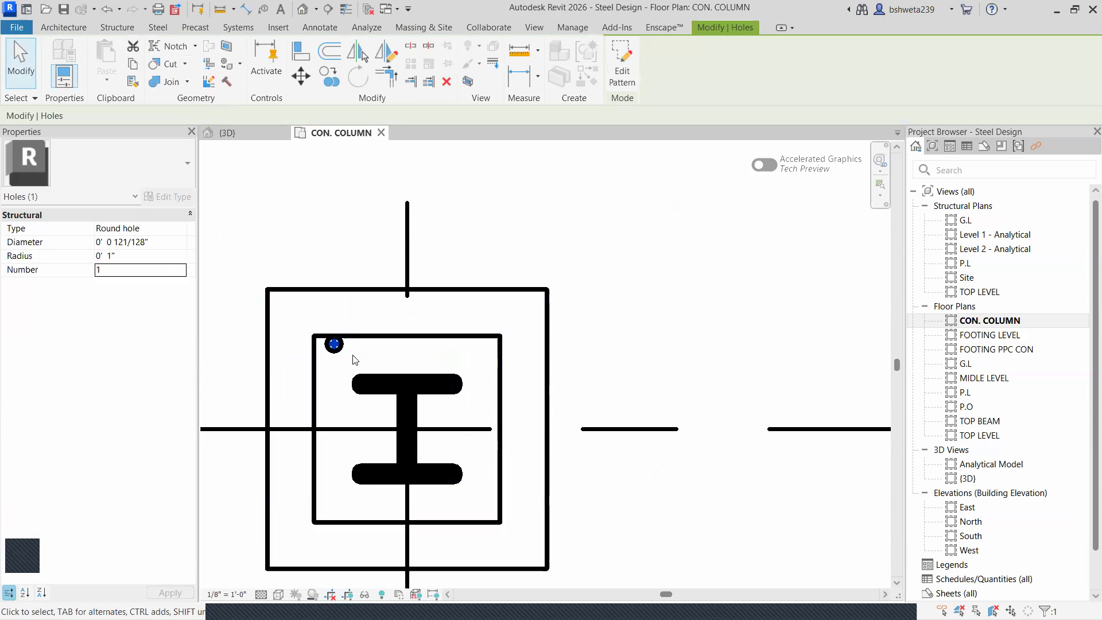
click(182, 230)
click(148, 254)
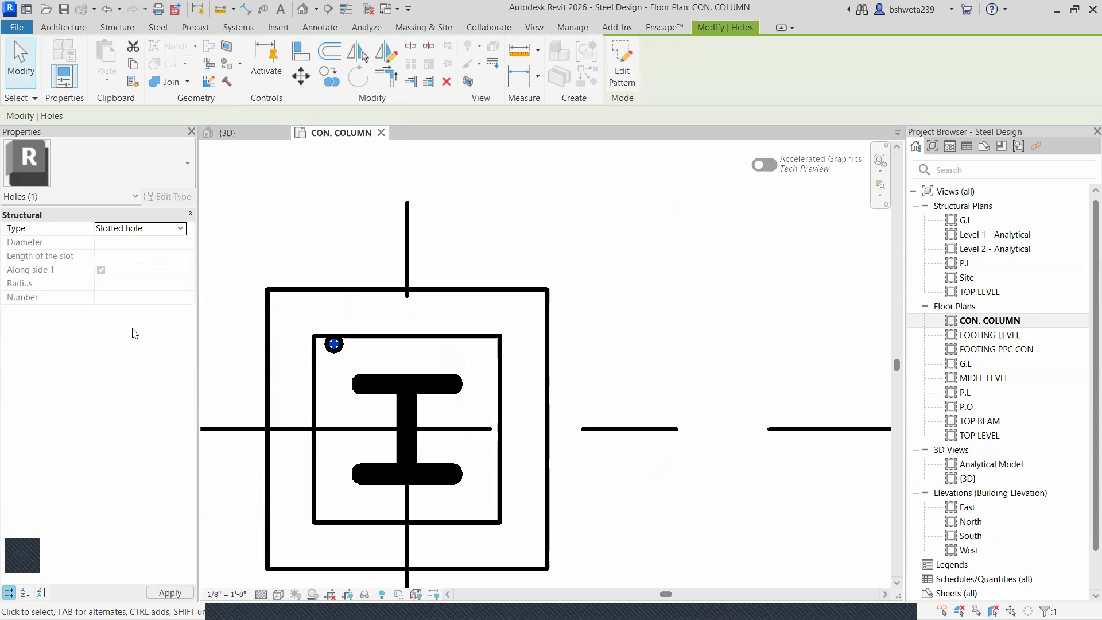
click(168, 591)
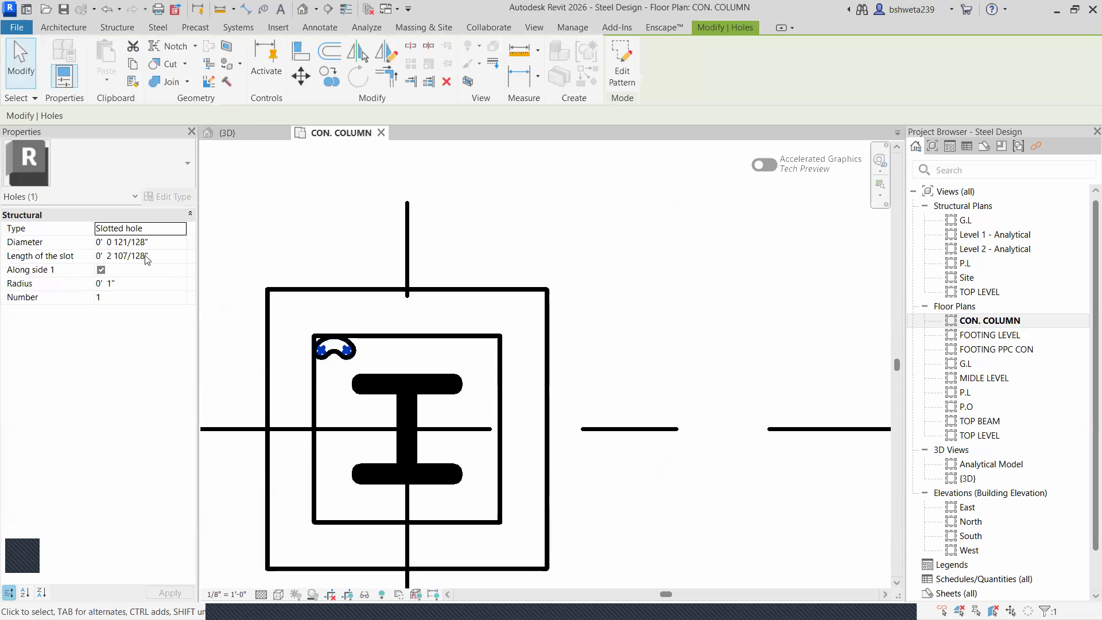
- Inspect the slotted hole at the base plate's corner in the 3D view using the Shaded visual style
click(324, 325)
click(348, 354)
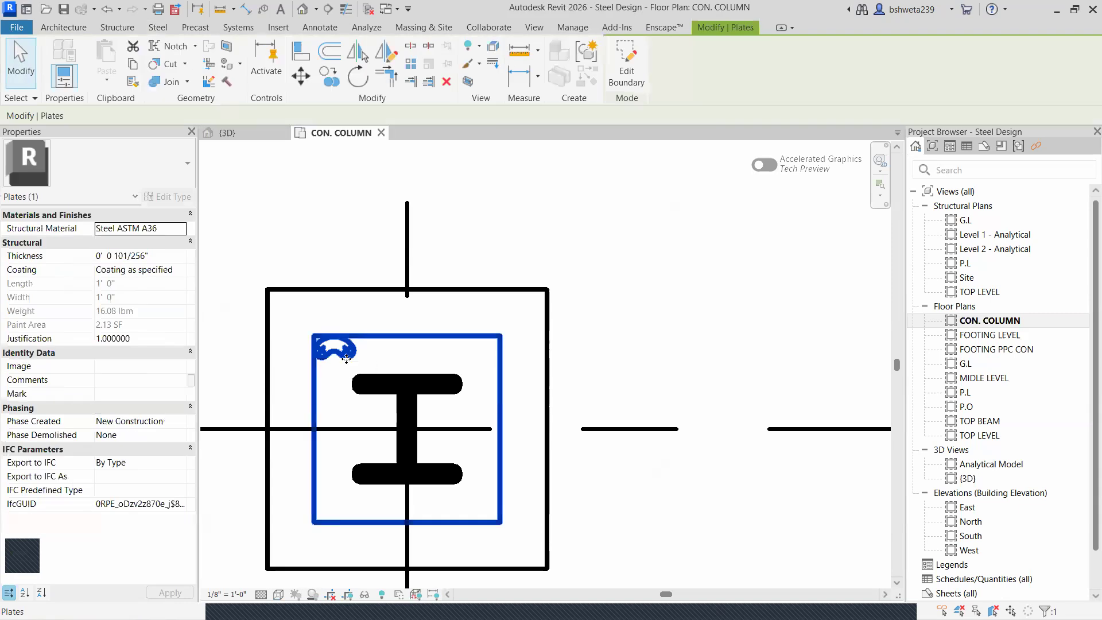
click(227, 133)
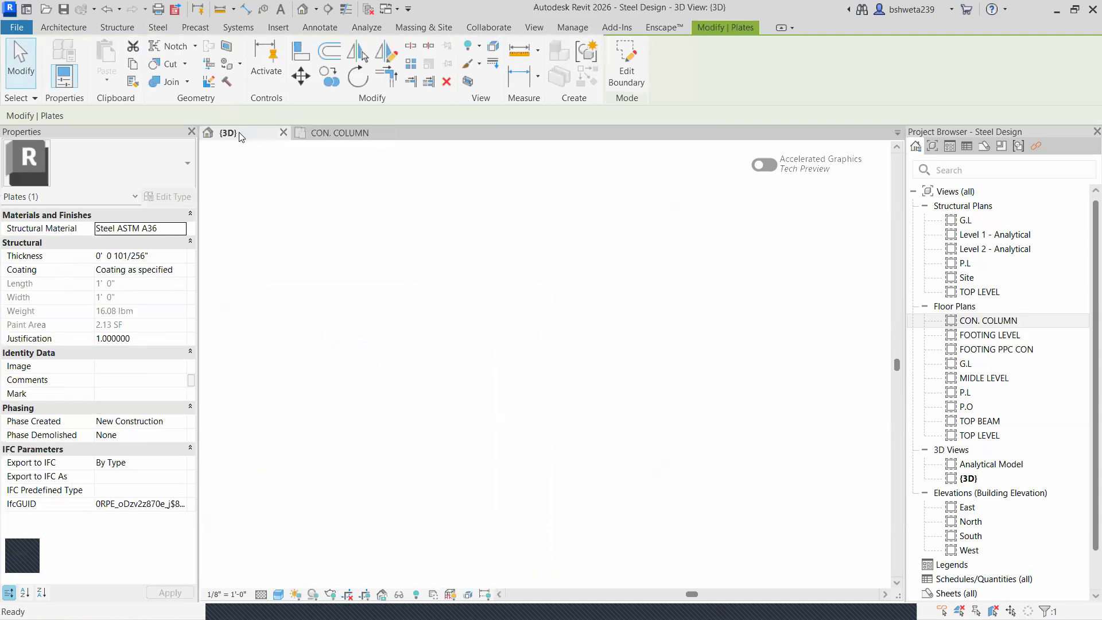
scroll(436, 350, up, 5)
scroll(432, 355, up, 2)
middle_drag(464, 372, 549, 424)
key(Escape)
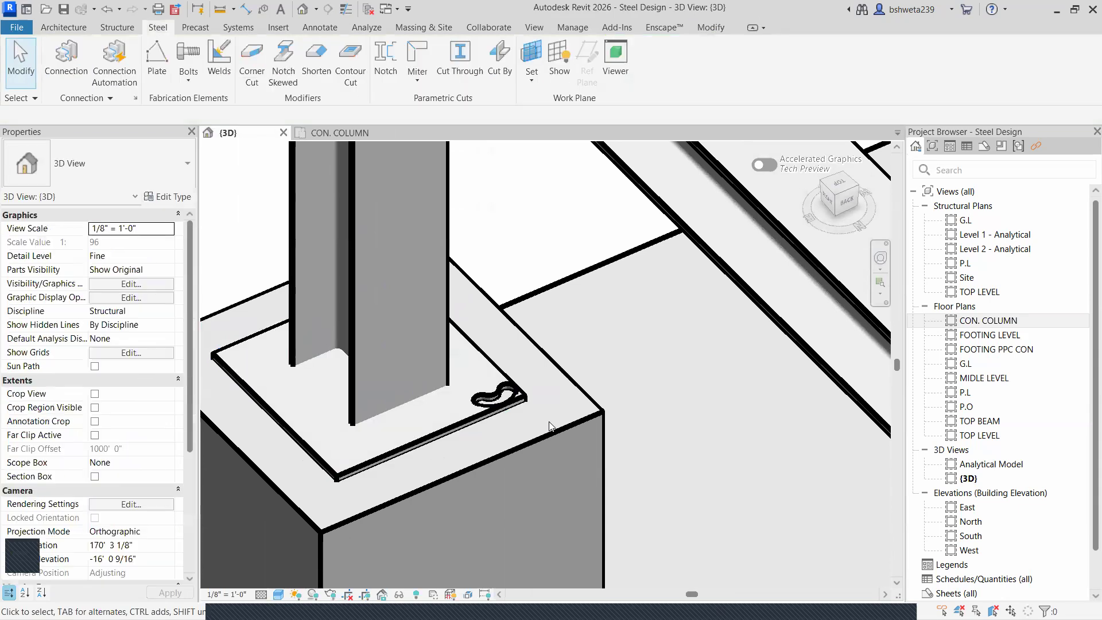
click(266, 593)
click(311, 536)
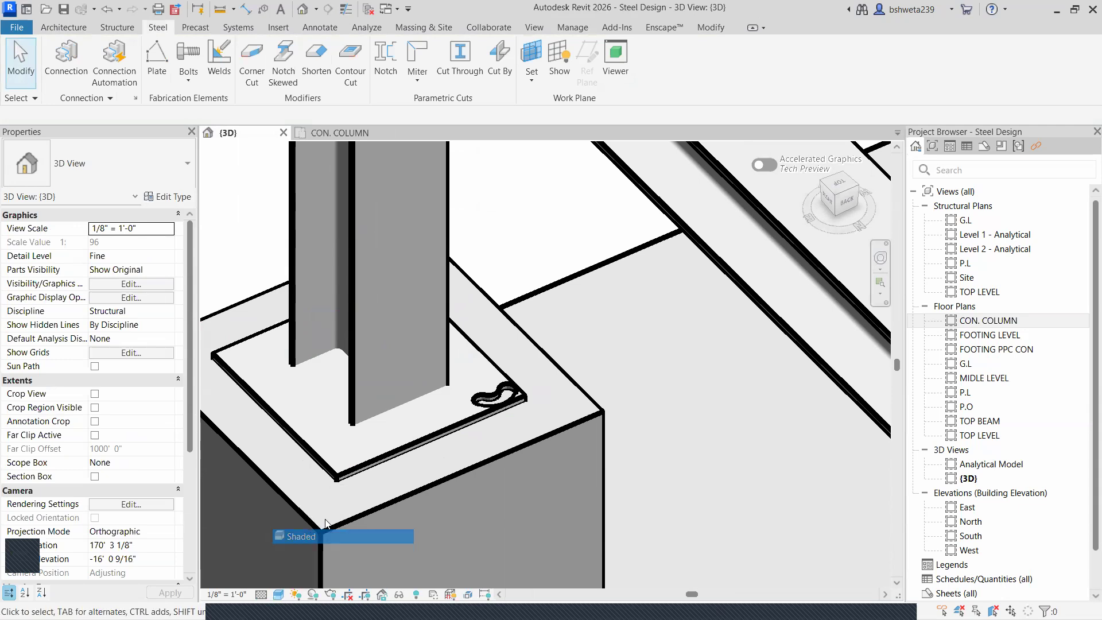
- In the CON. COLUMN plan, open the base plate's boundary sketch for review and finish it without edits
click(360, 137)
click(336, 334)
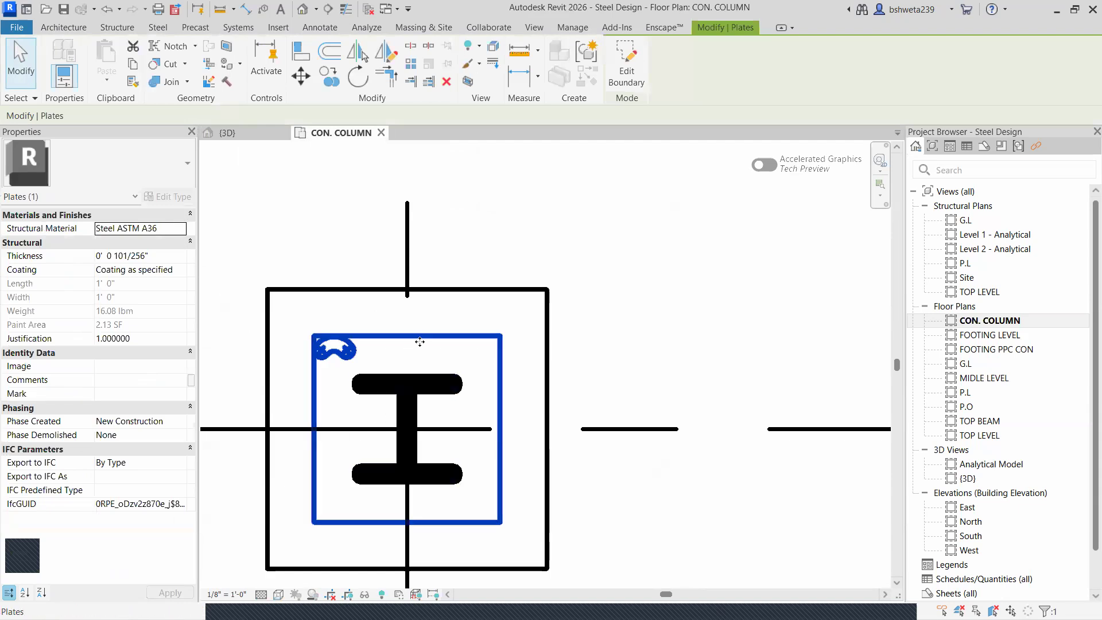
click(613, 82)
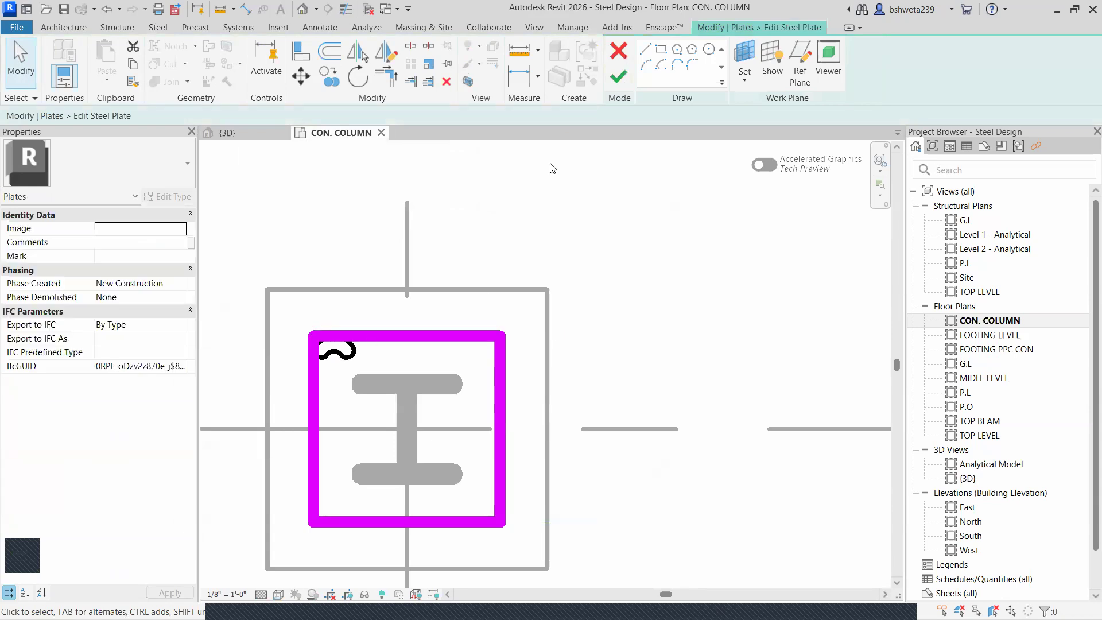
click(617, 76)
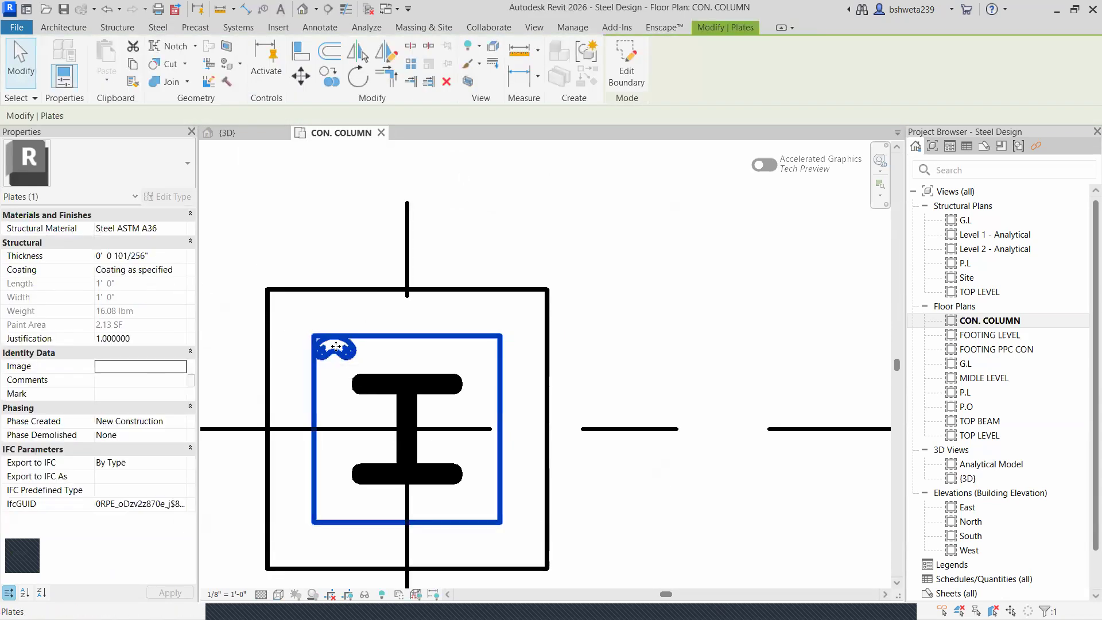
- View the base plate's structural material, Steel ASTM A36, in the Material Browser and close it
click(335, 474)
click(342, 361)
key(Escape)
click(343, 362)
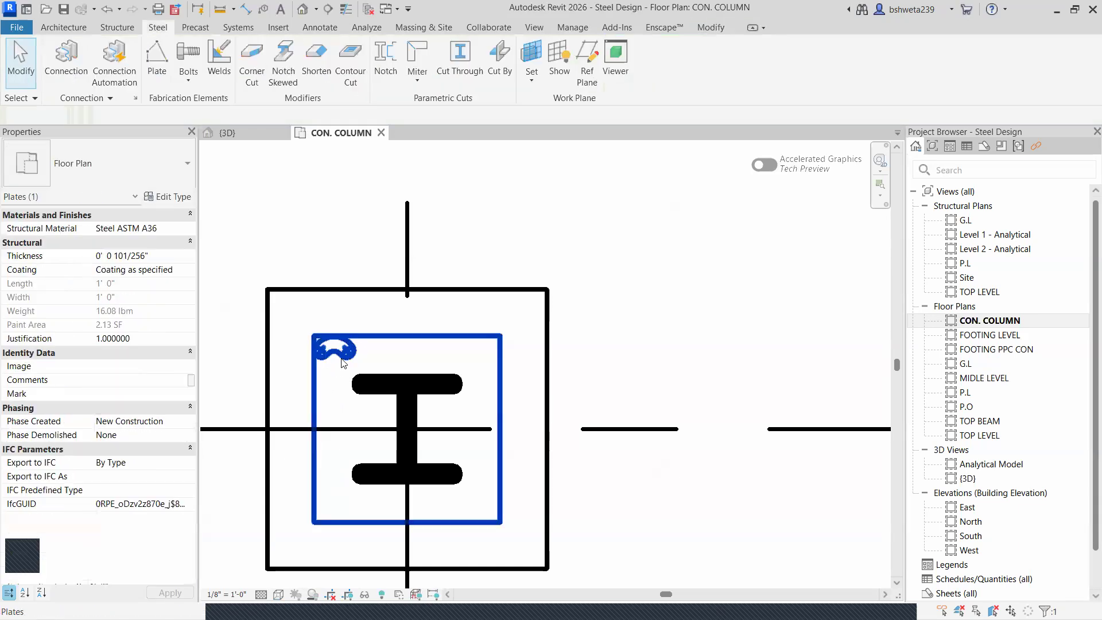
click(179, 229)
click(181, 228)
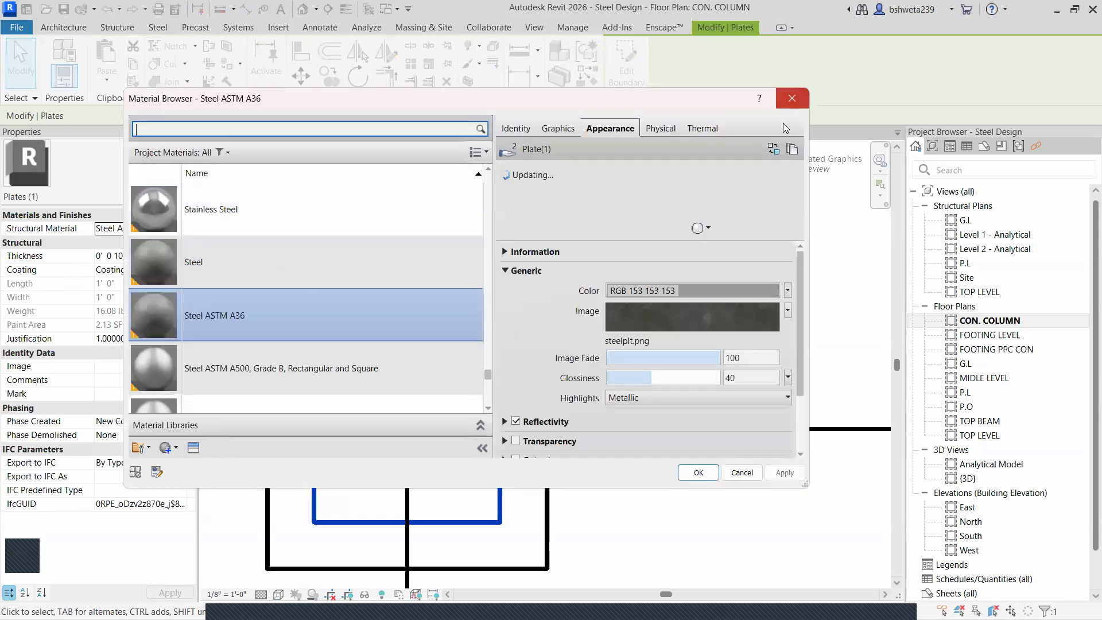
click(791, 99)
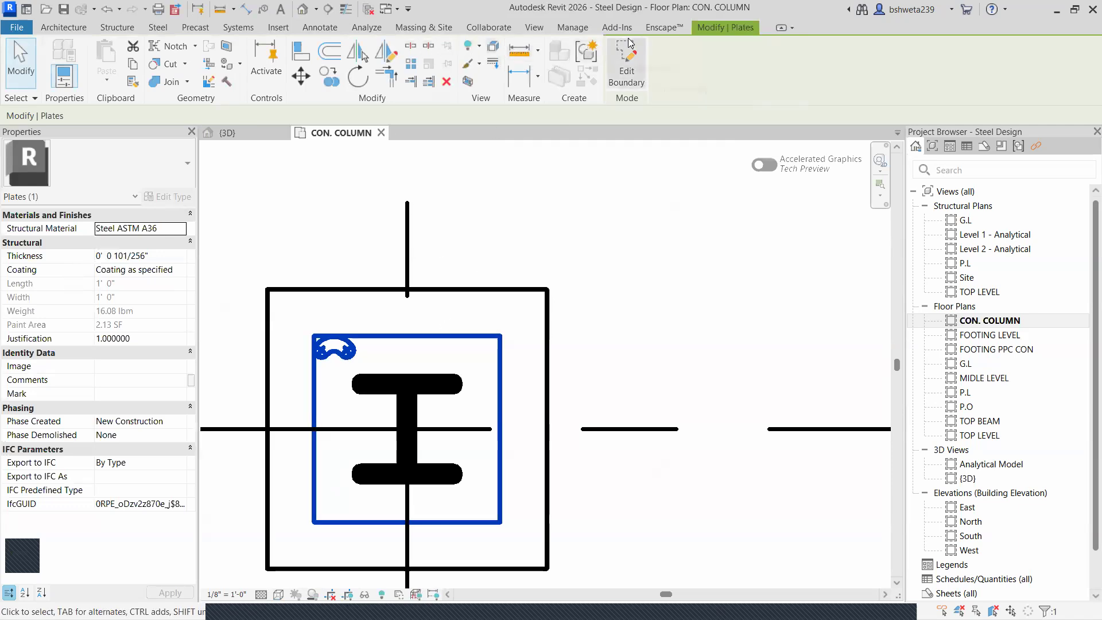
- Delete the steel base plate together with its slotted hole
click(664, 28)
click(699, 29)
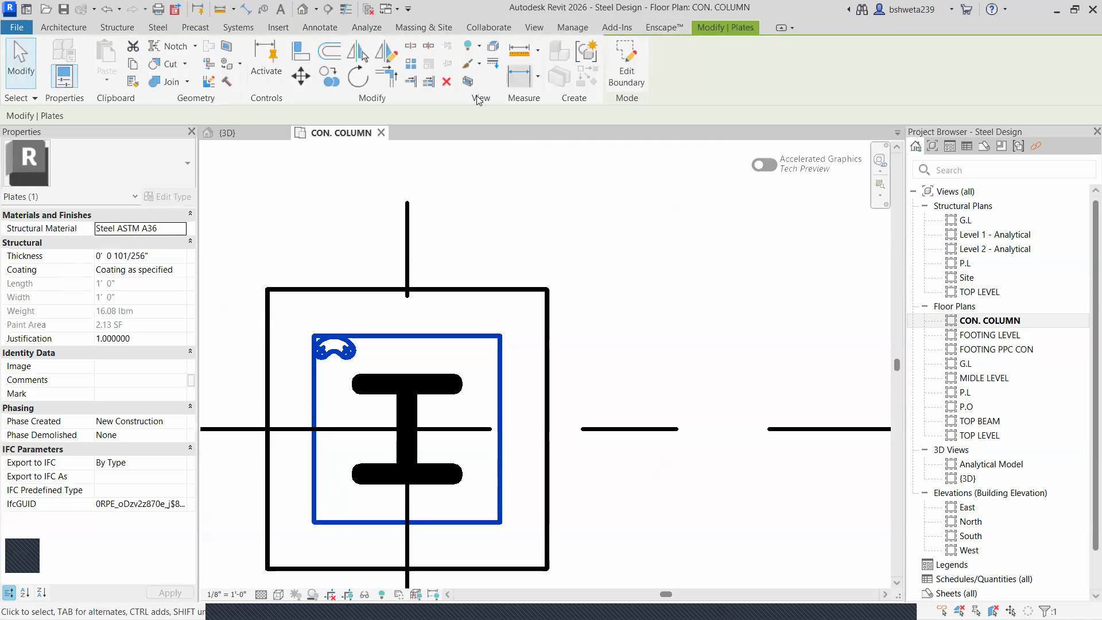
click(449, 81)
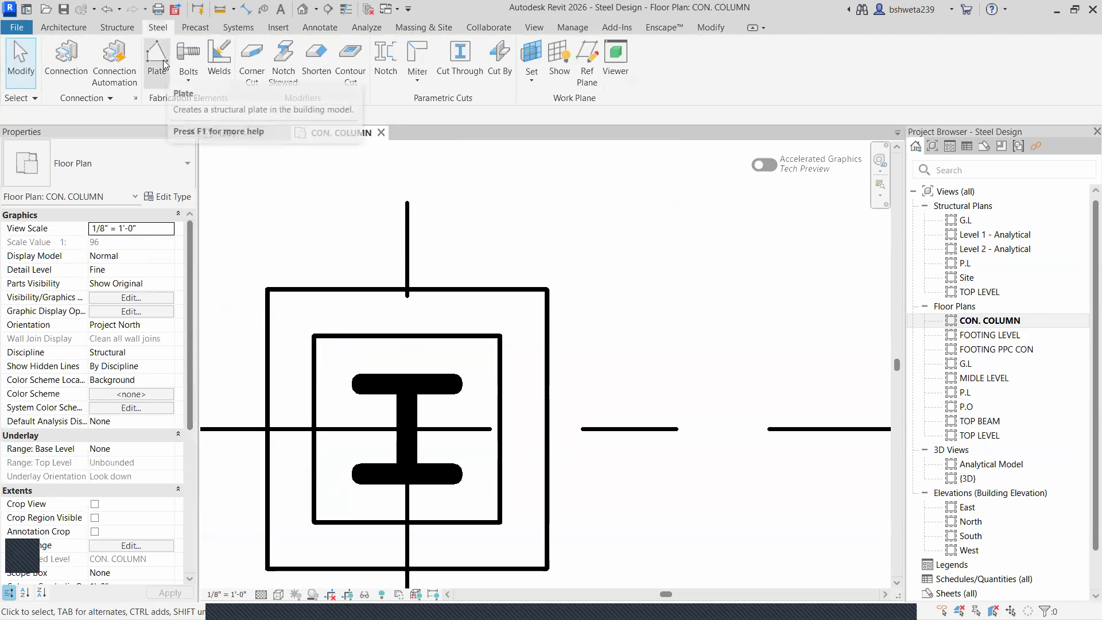
click(188, 73)
click(200, 162)
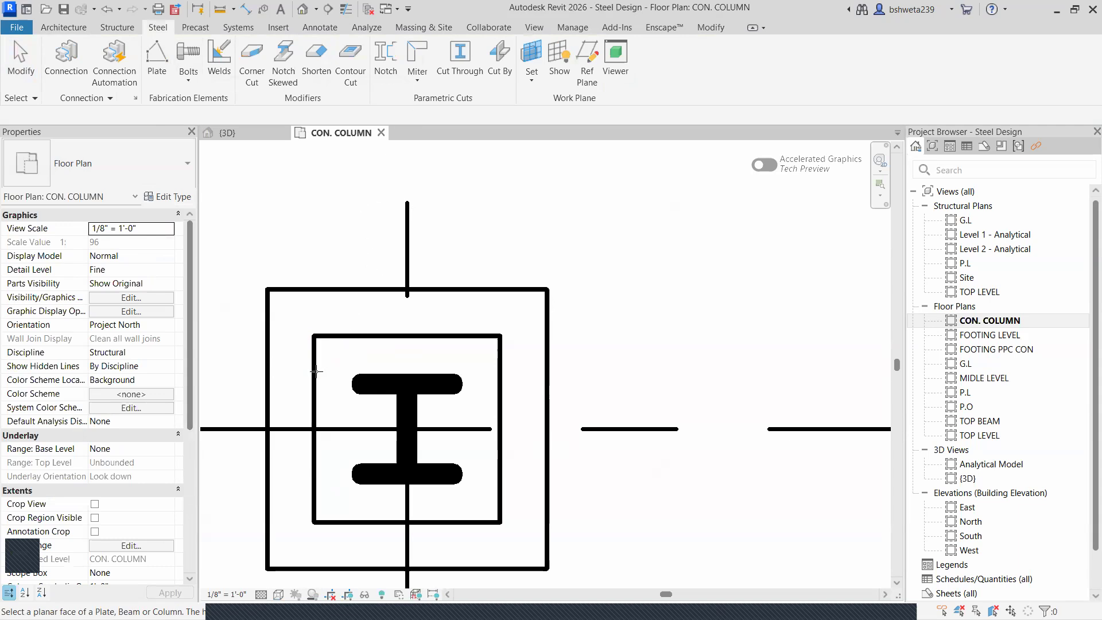
click(700, 26)
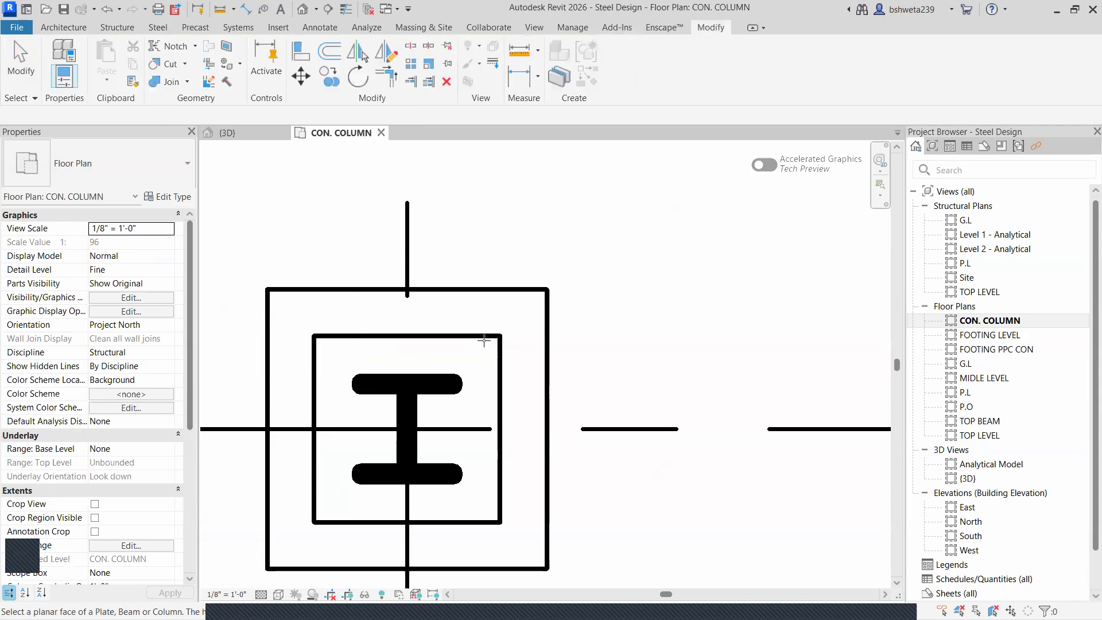
click(151, 32)
click(189, 80)
click(204, 160)
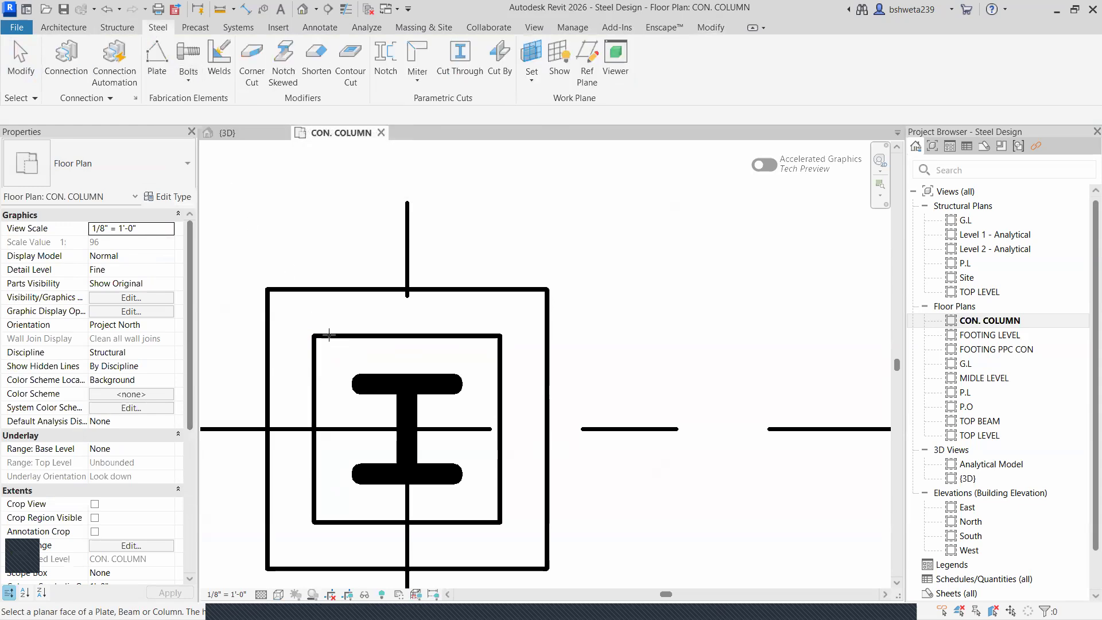
scroll(497, 368, down, 2)
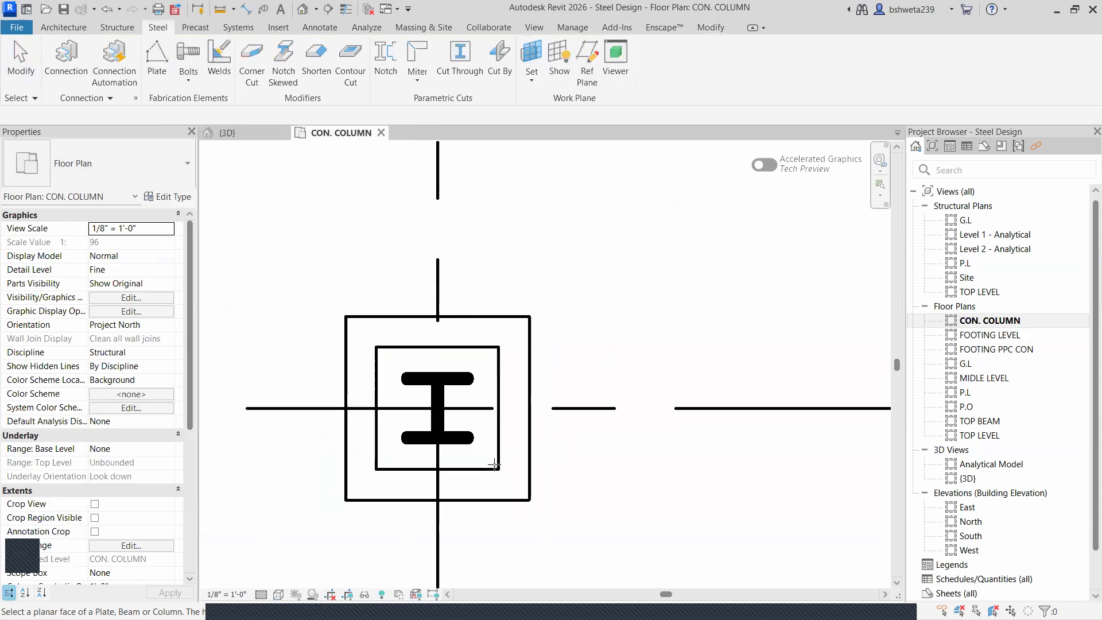
key(Escape)
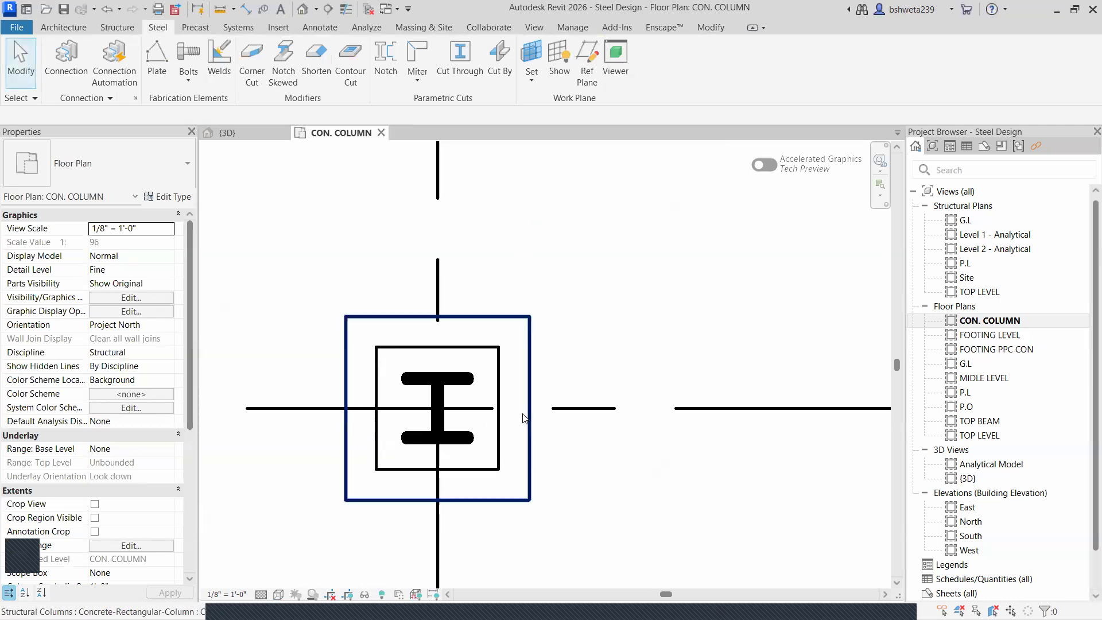
scroll(525, 417, down, 1)
scroll(483, 397, up, 2)
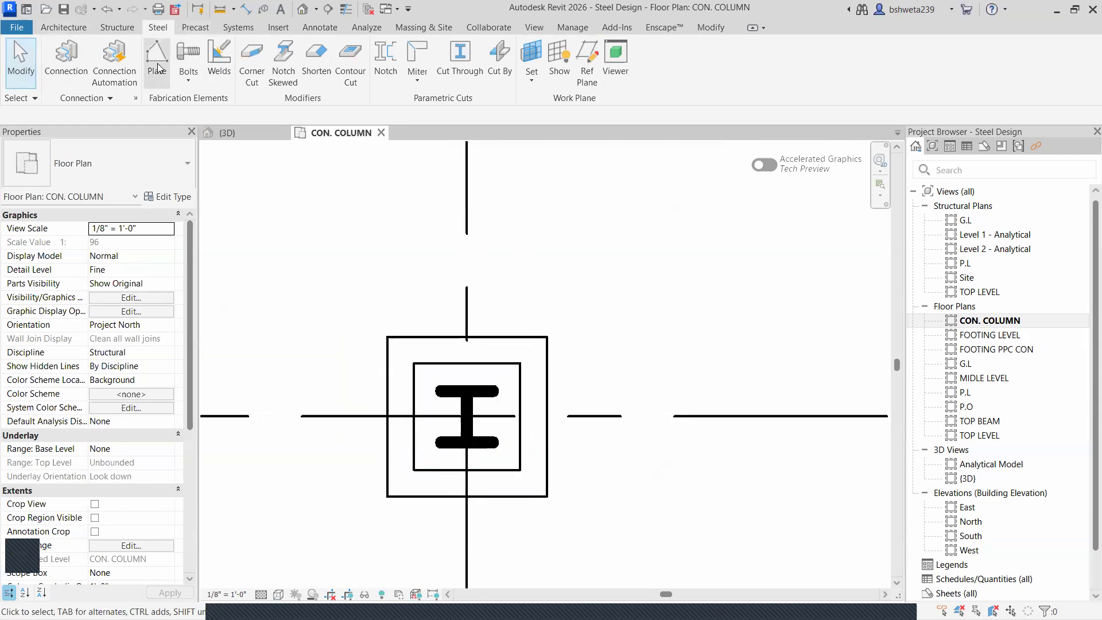
click(189, 82)
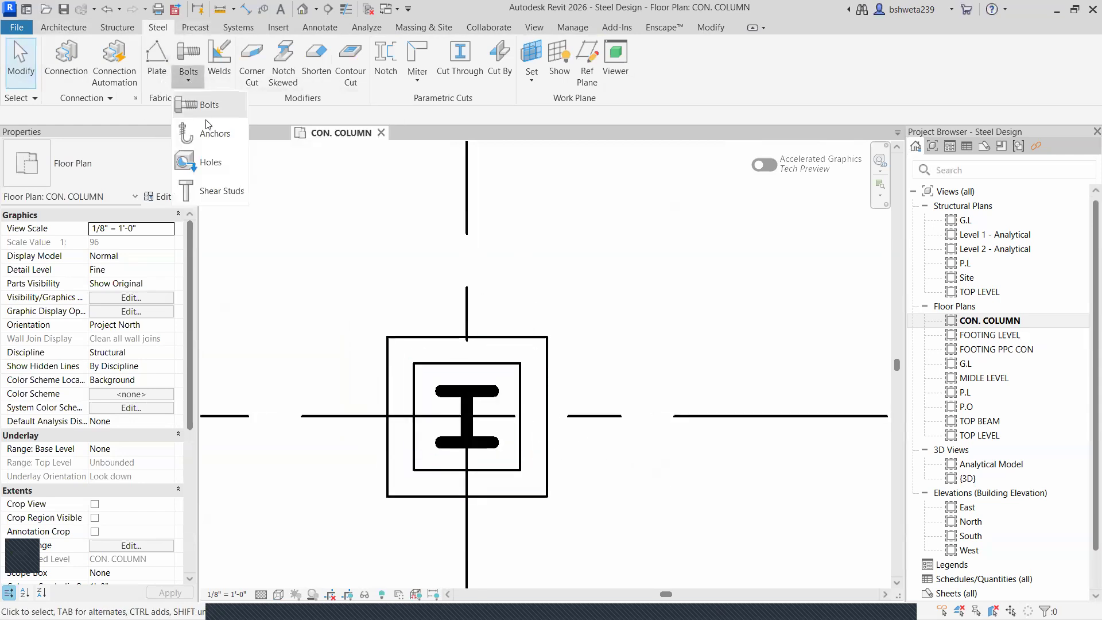
click(210, 162)
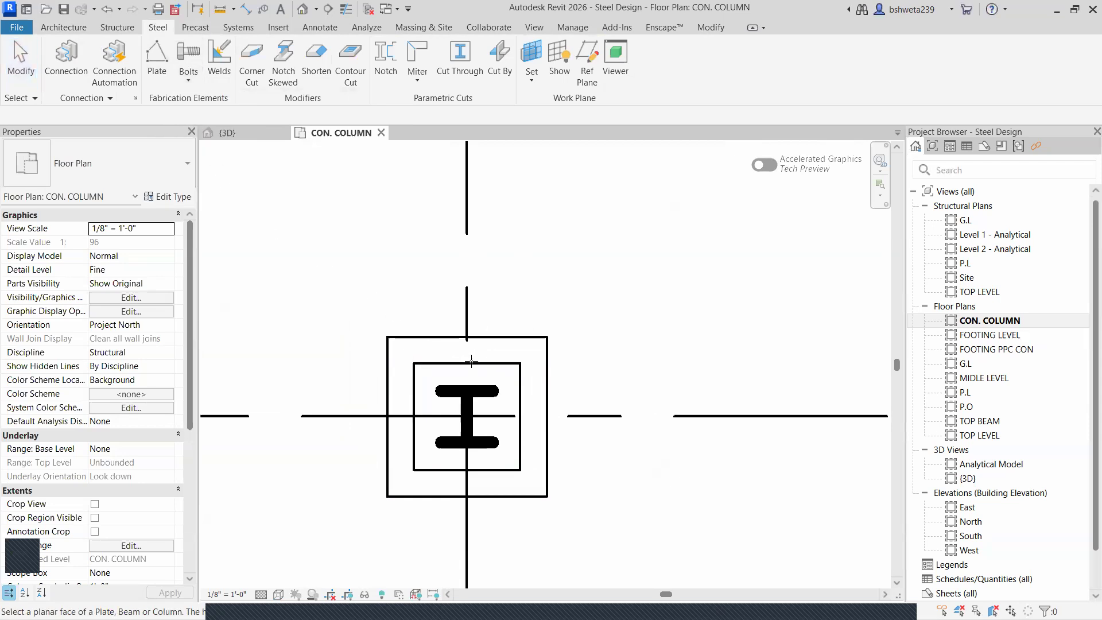
- Create a 1'-0" by 1'-0" rectangular steel base plate matching the concrete column outline around the steel column
click(156, 60)
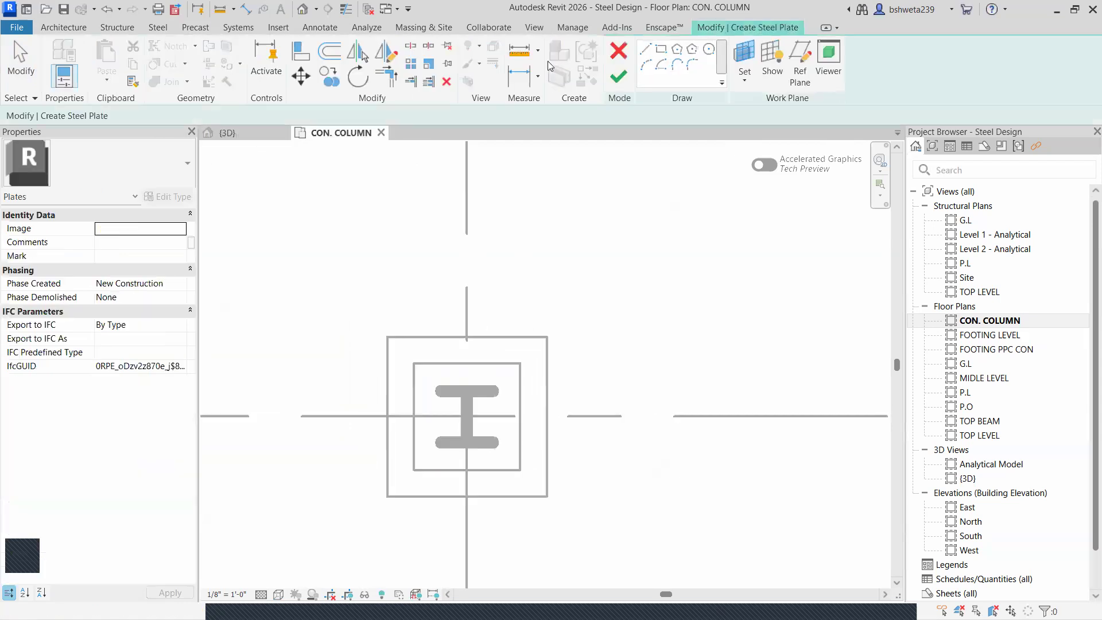
click(661, 48)
click(412, 363)
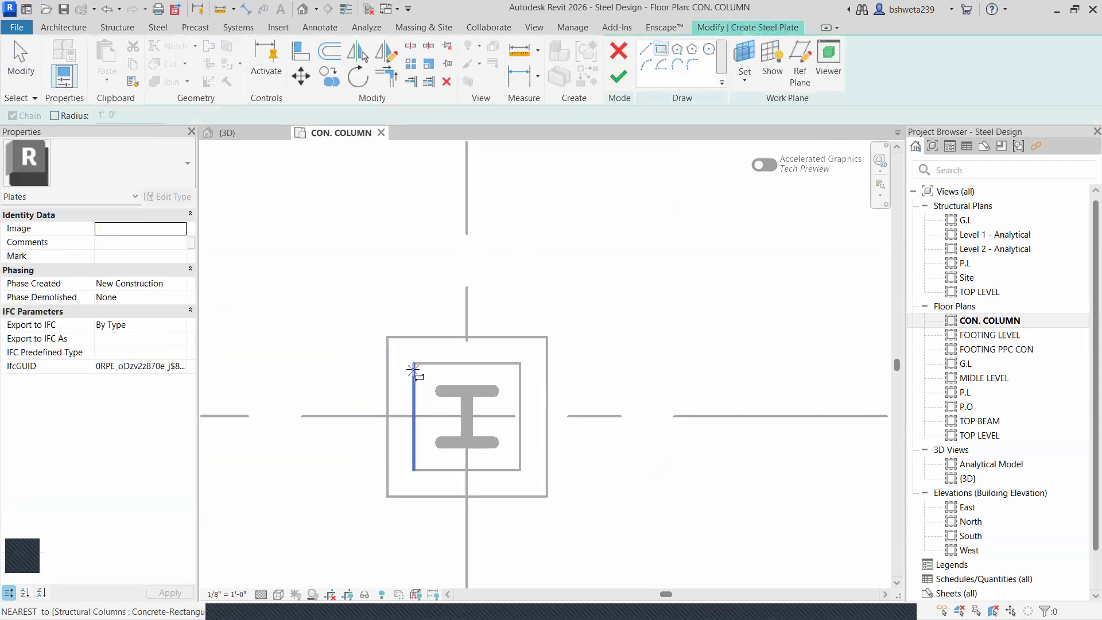
click(521, 469)
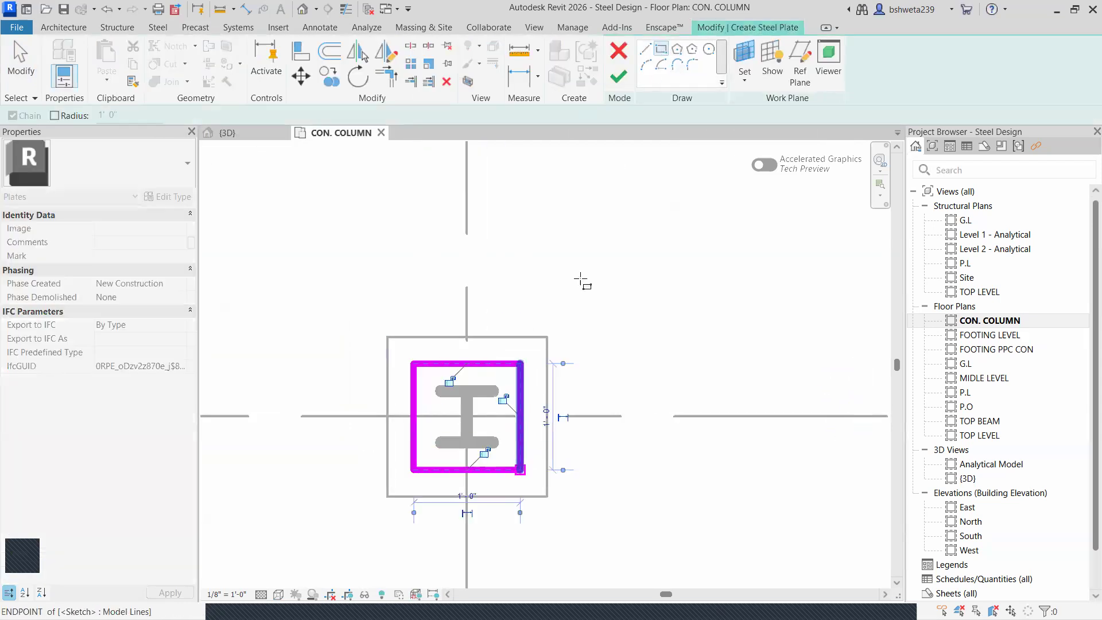
click(618, 76)
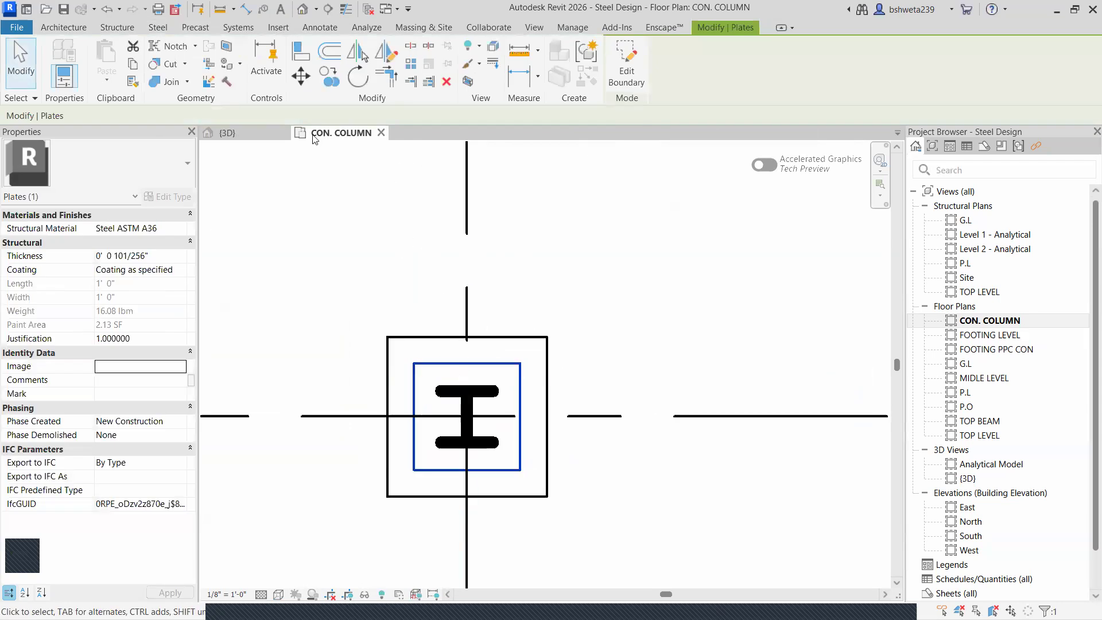
- Add a circular hole pattern with a radius of about 1" near the base plate's upper-left corner
click(157, 28)
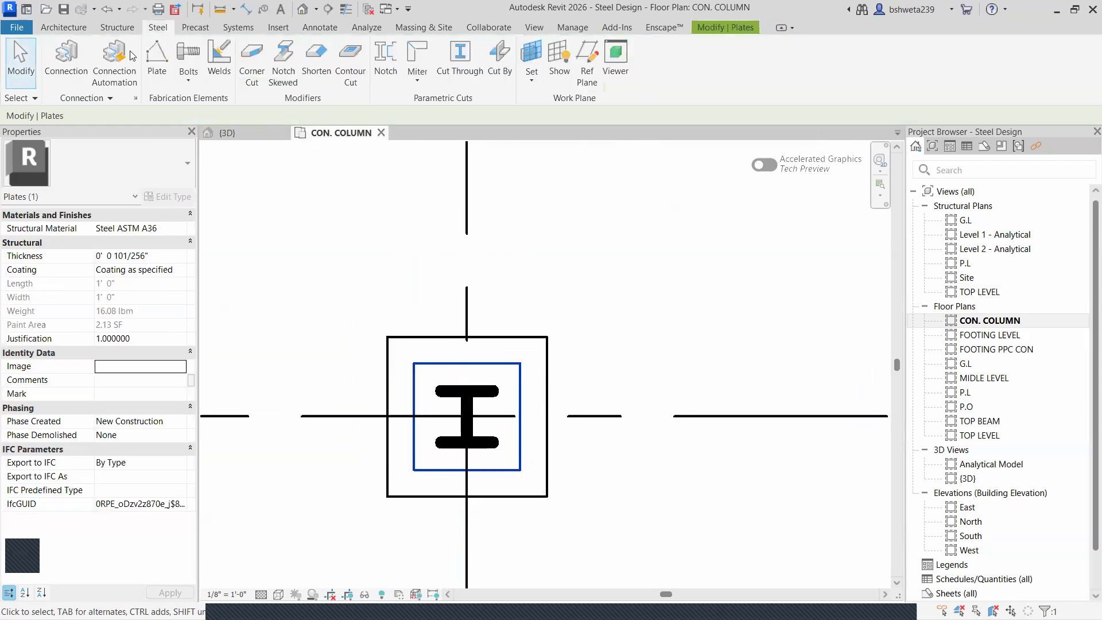
click(185, 80)
click(182, 160)
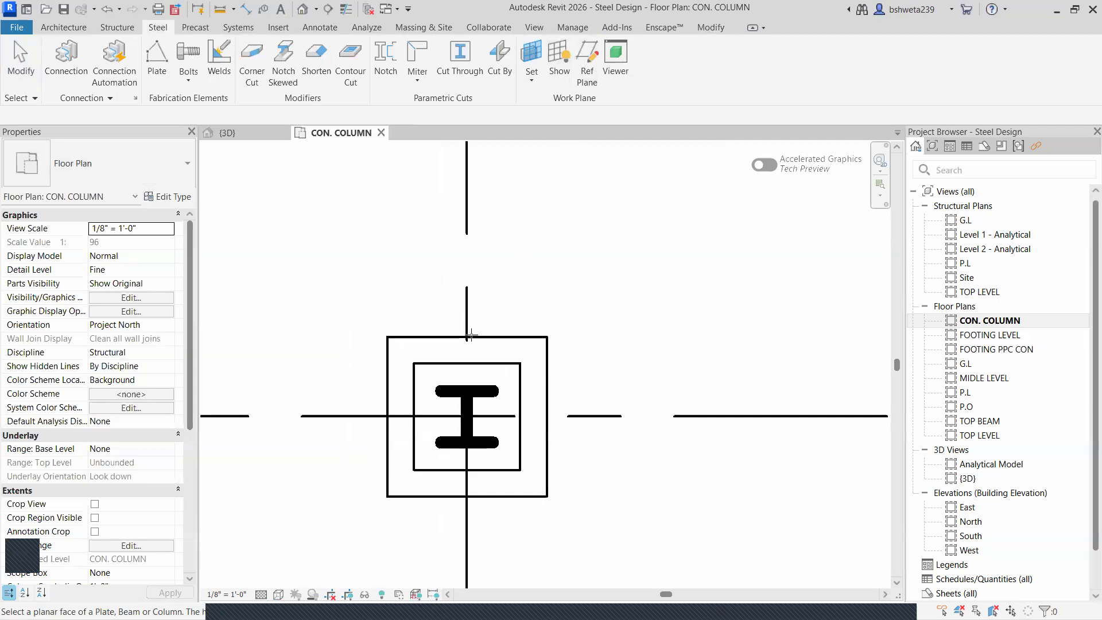
click(488, 394)
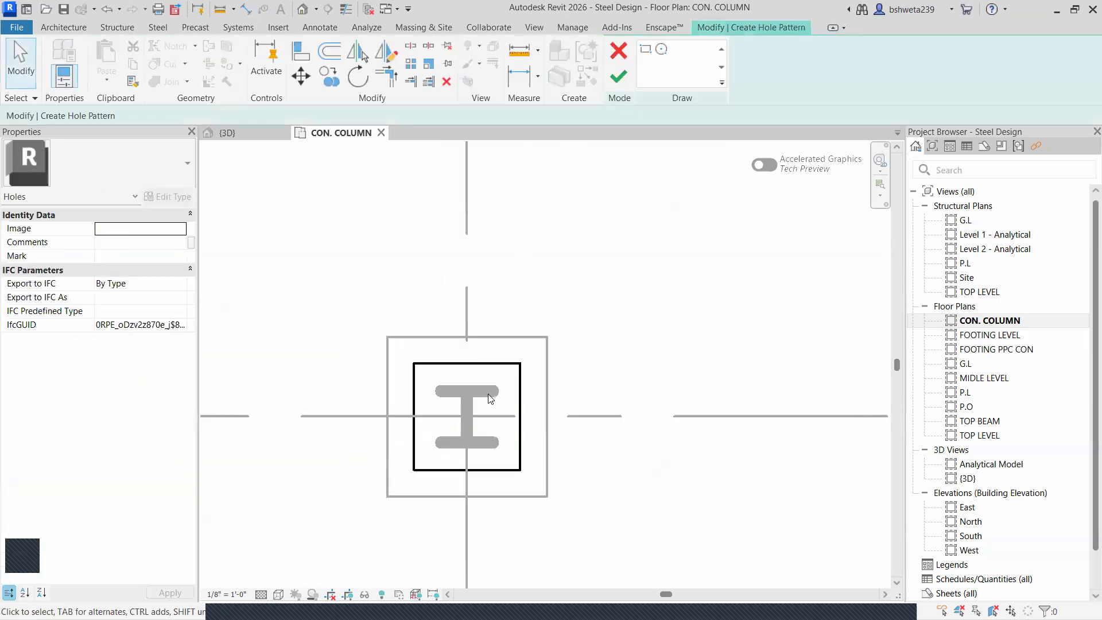
click(660, 49)
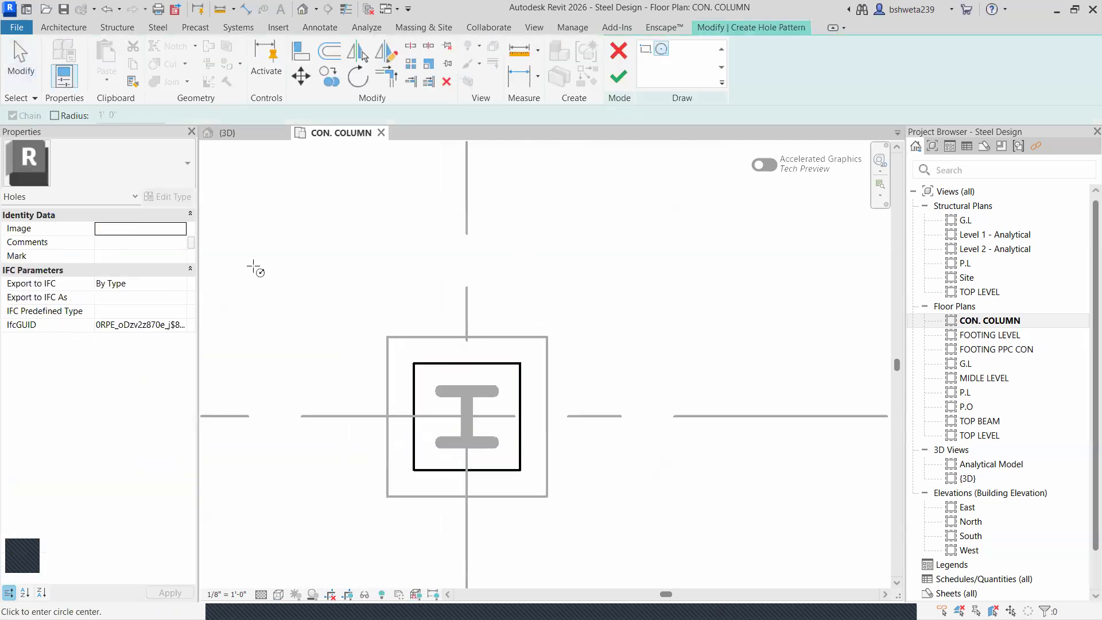
scroll(433, 396, up, 2)
click(426, 374)
click(440, 374)
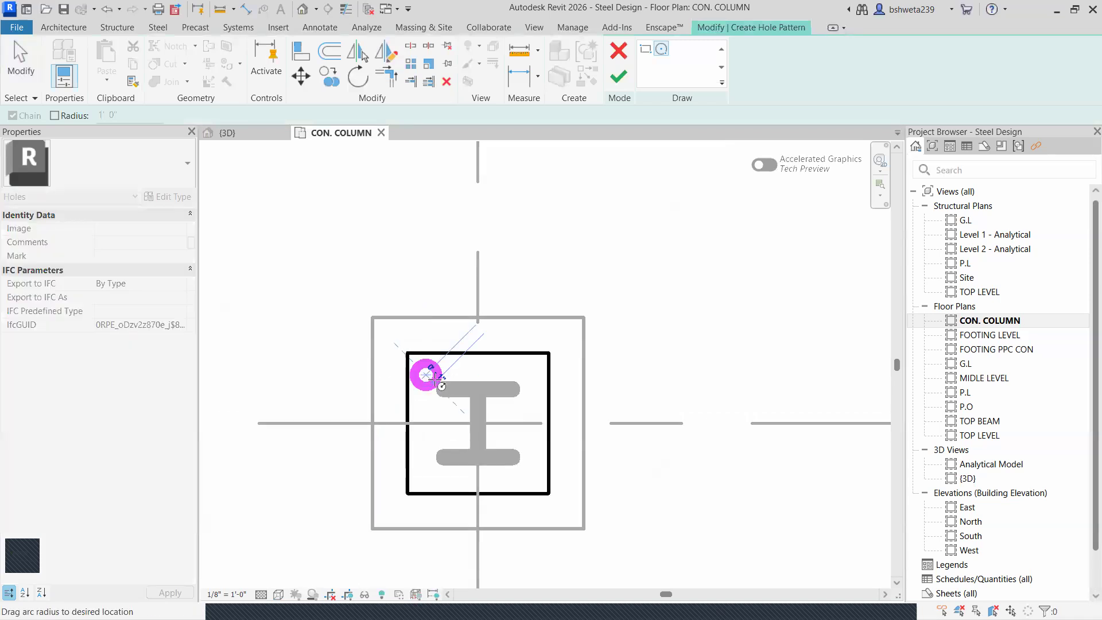
click(617, 81)
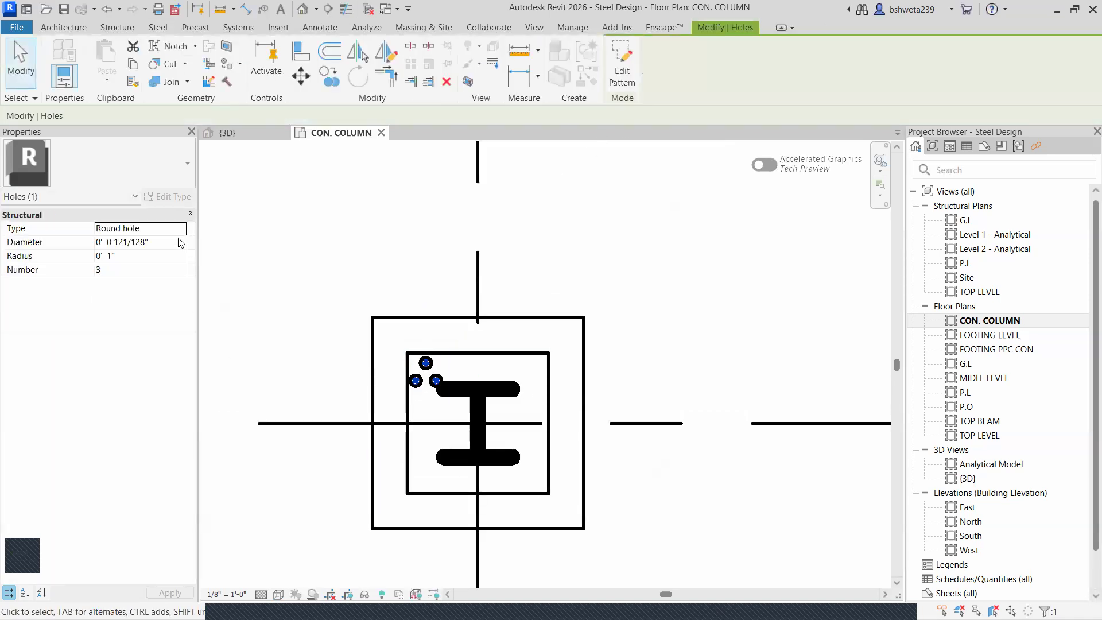
- Set the round hole pattern to 1 hole with a diameter of 25 mm
click(181, 269)
click(181, 273)
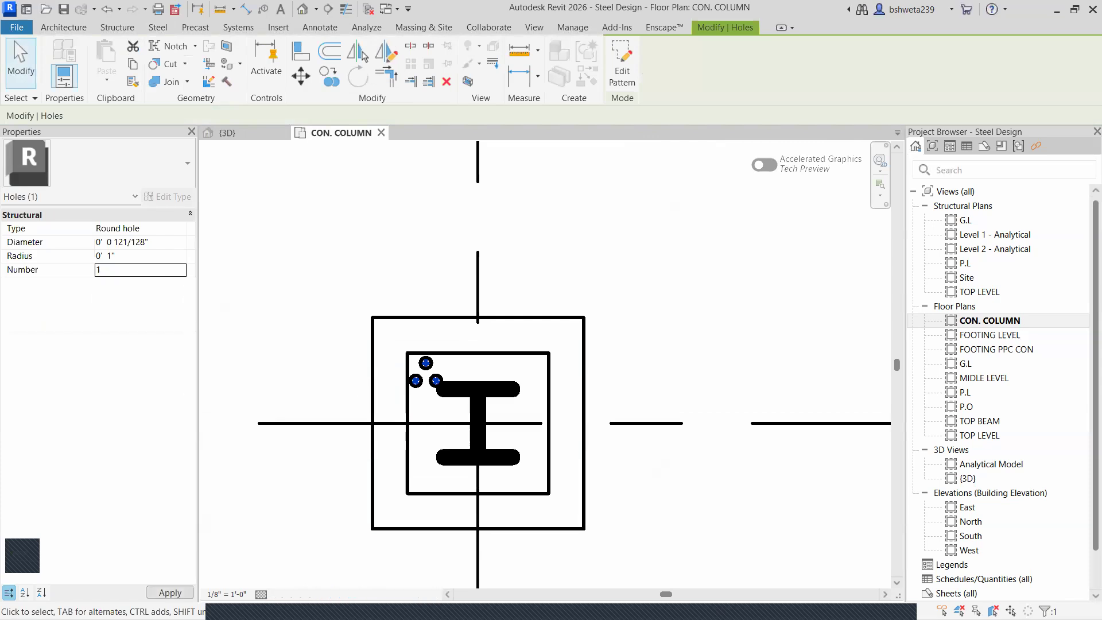
click(169, 592)
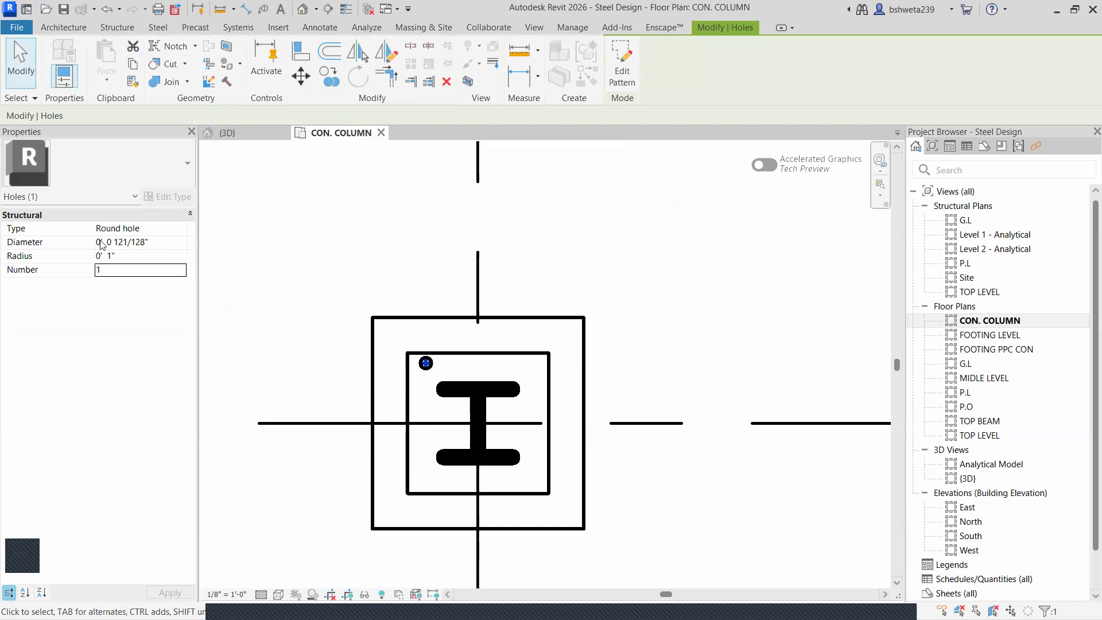
click(173, 243)
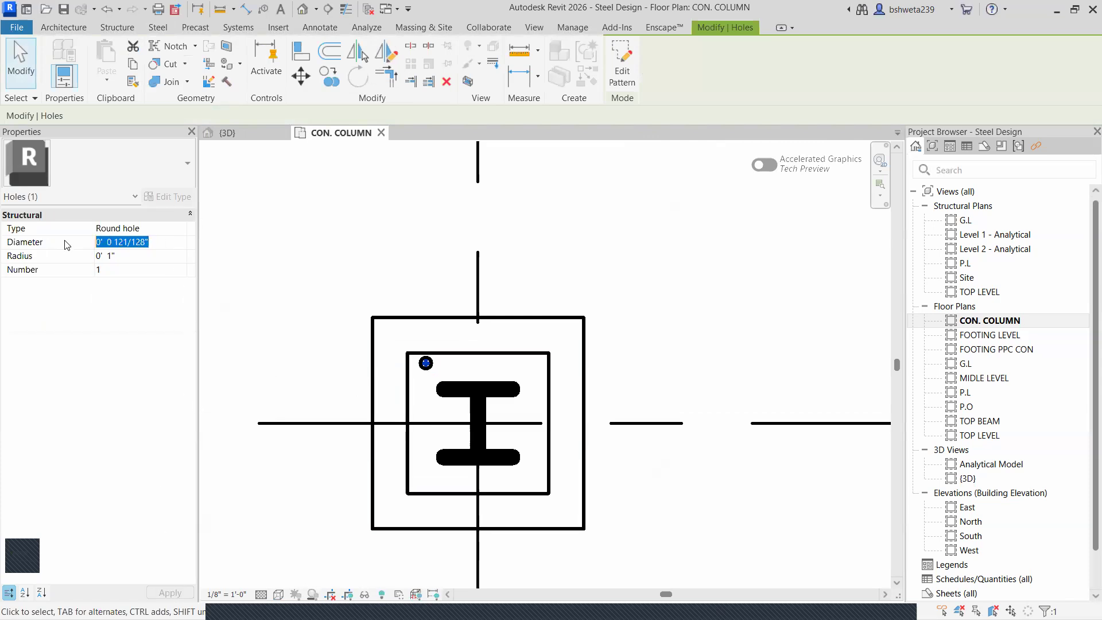
text(25mm)
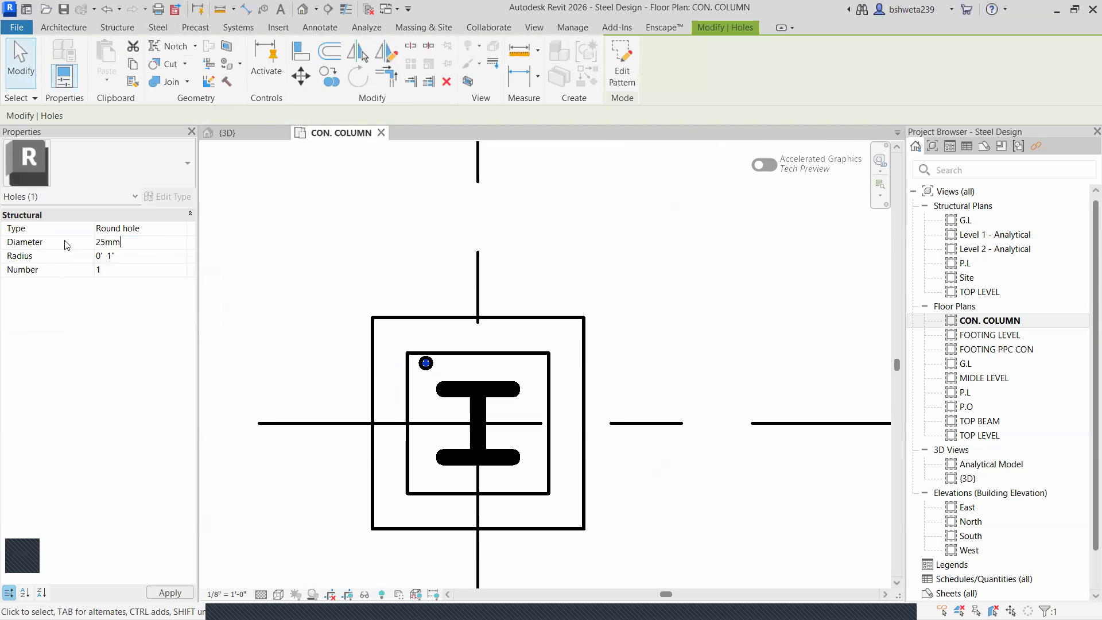
key(Return)
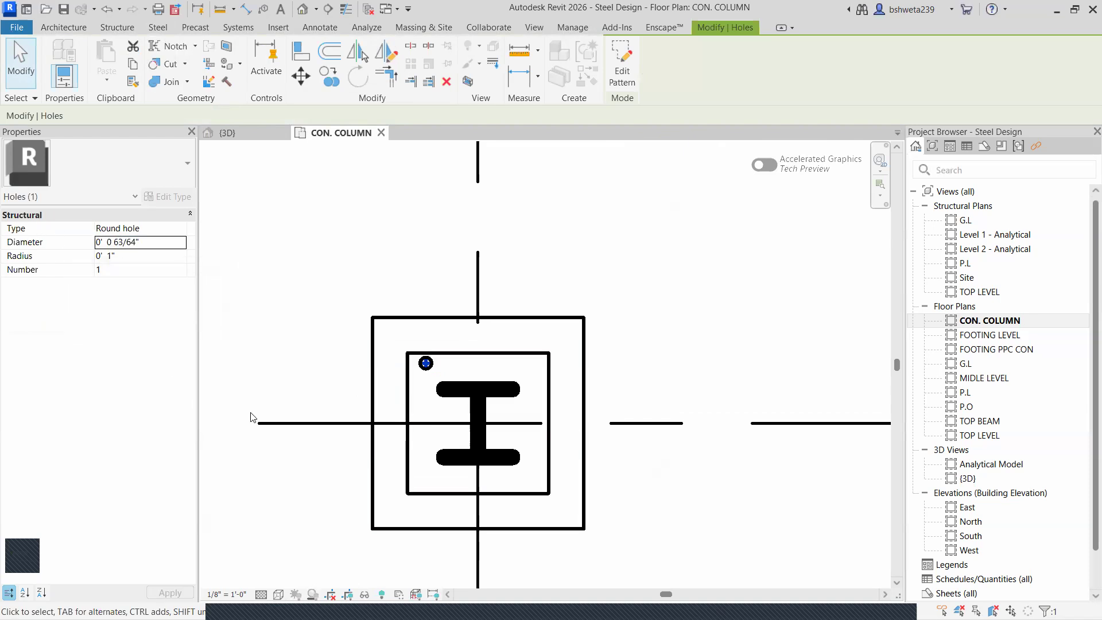
- Try to reposition the round hole near the base plate's upper-left corner
scroll(463, 392, up, 2)
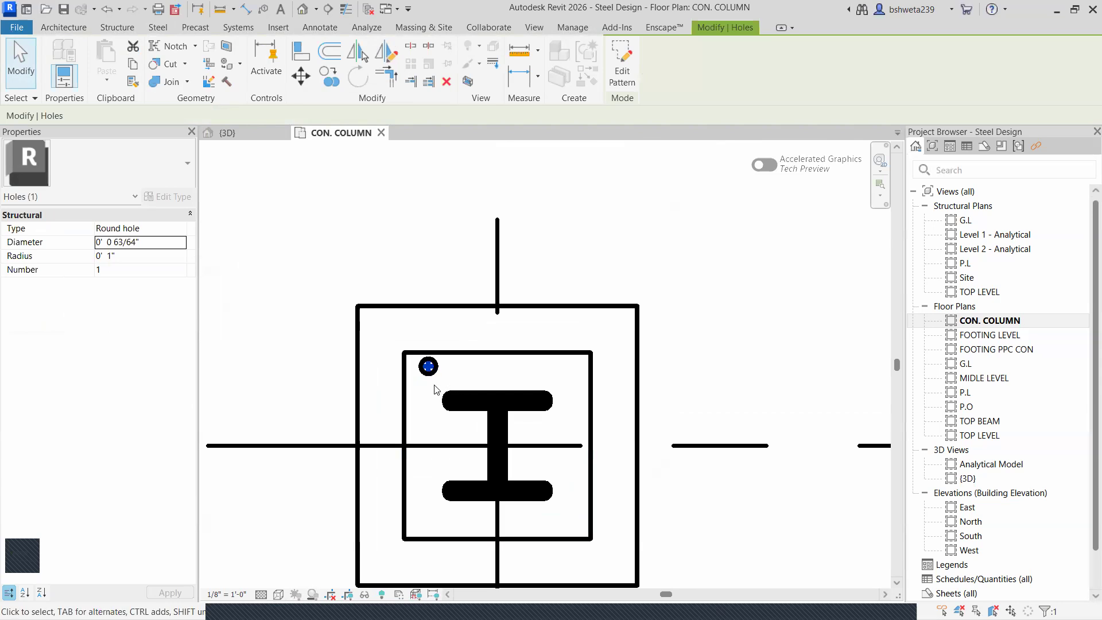
click(436, 390)
click(431, 372)
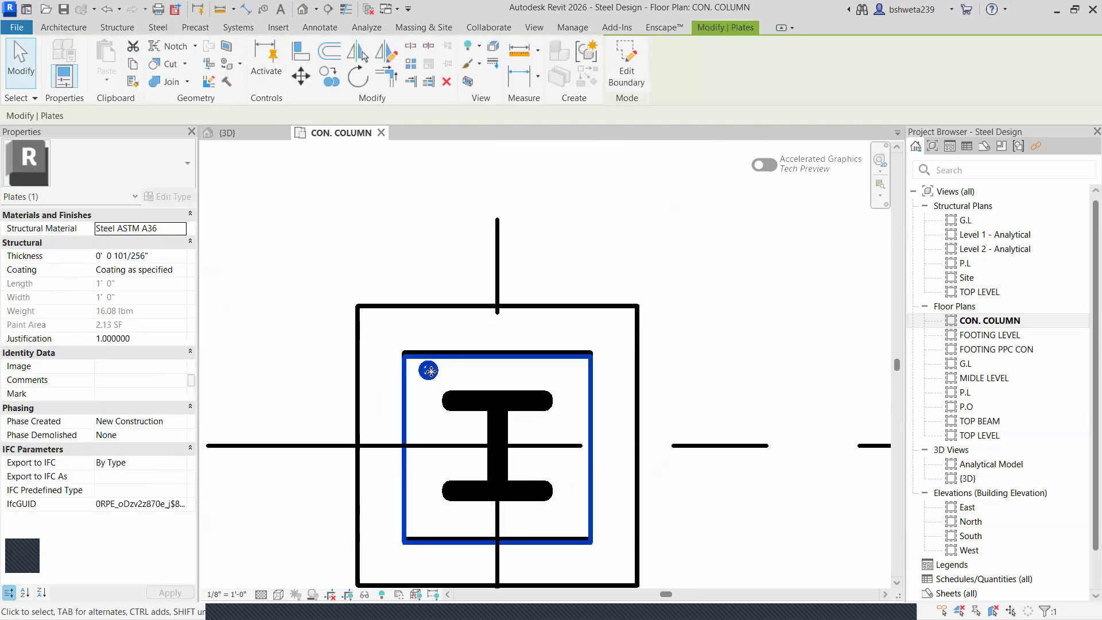
key(Escape)
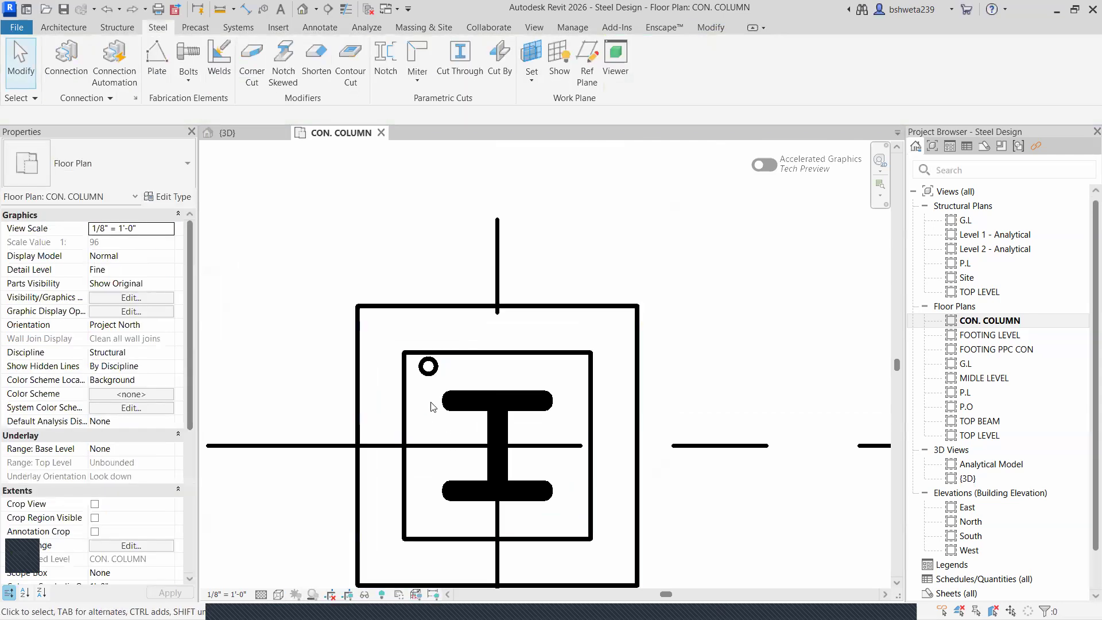
click(428, 368)
key(Escape)
click(429, 370)
key(Escape)
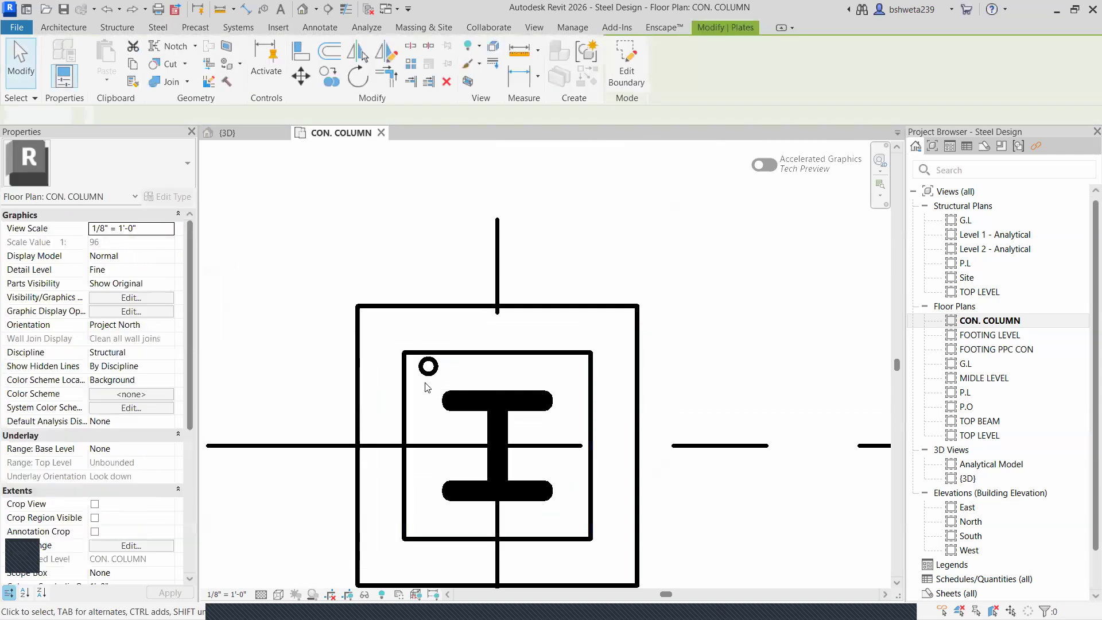
click(428, 368)
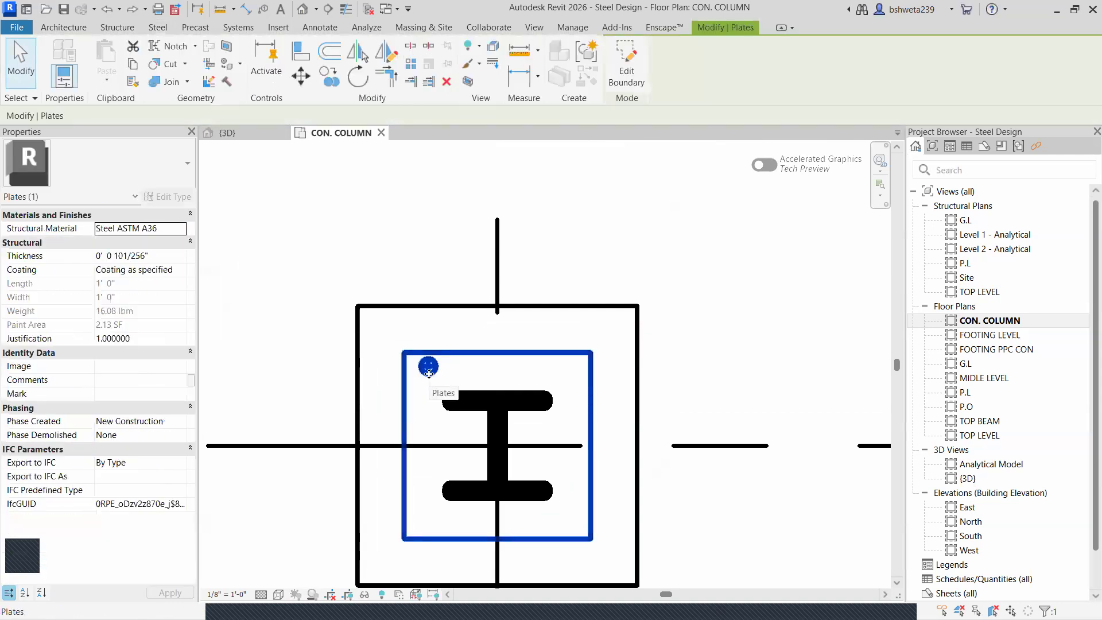
click(447, 81)
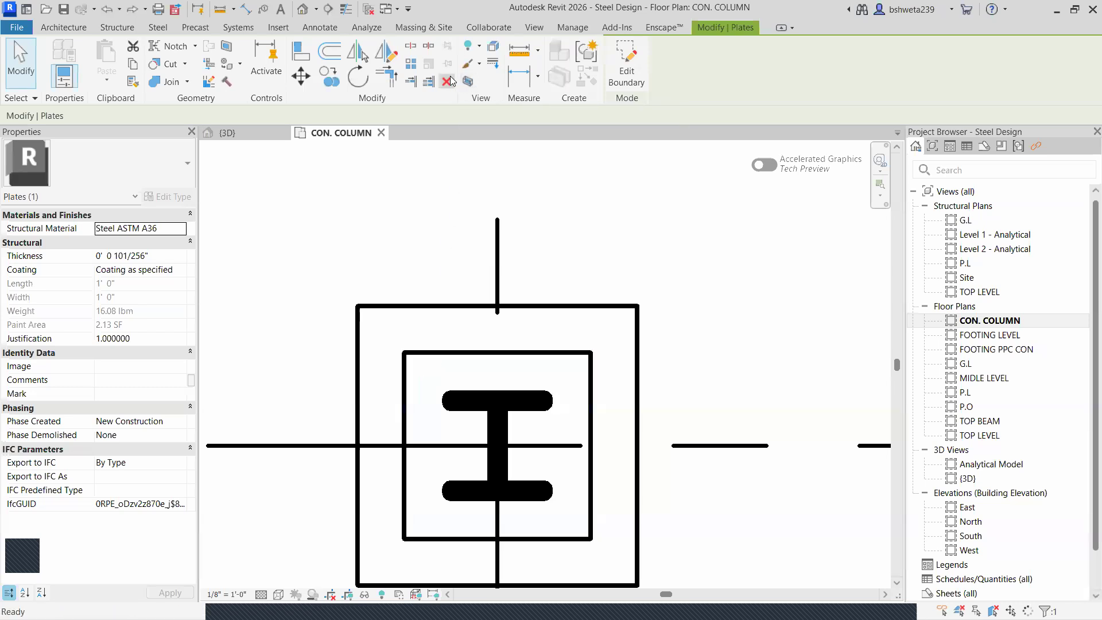
click(446, 358)
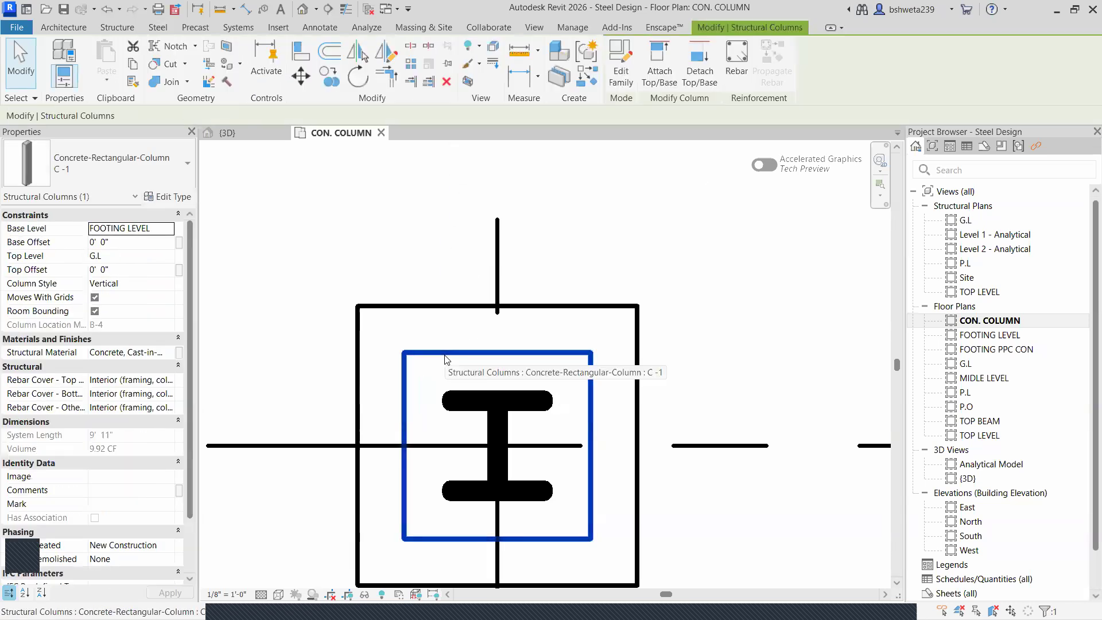
key(Escape)
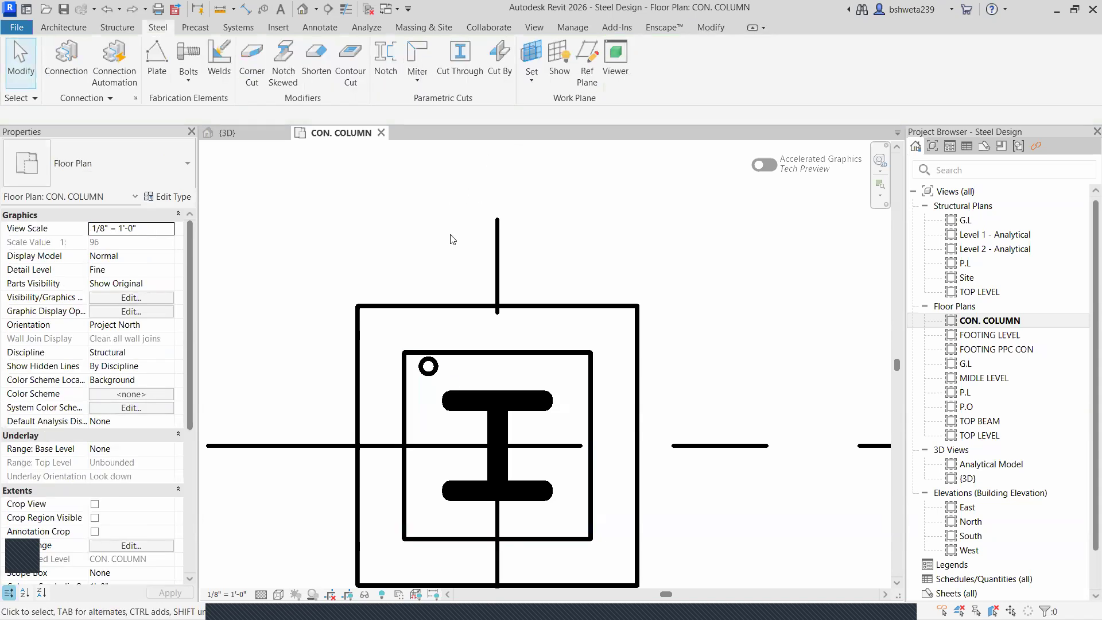
- Delete the plate with the hole and create a new 1'-0" square steel plate over the concrete column's outline
click(428, 366)
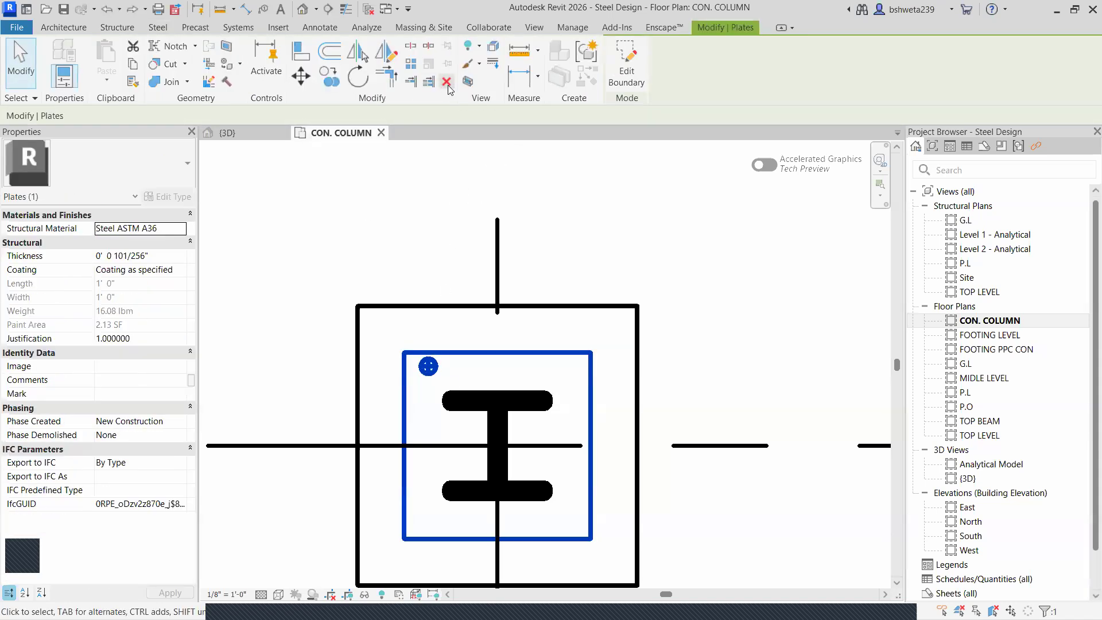
key(Delete)
click(156, 58)
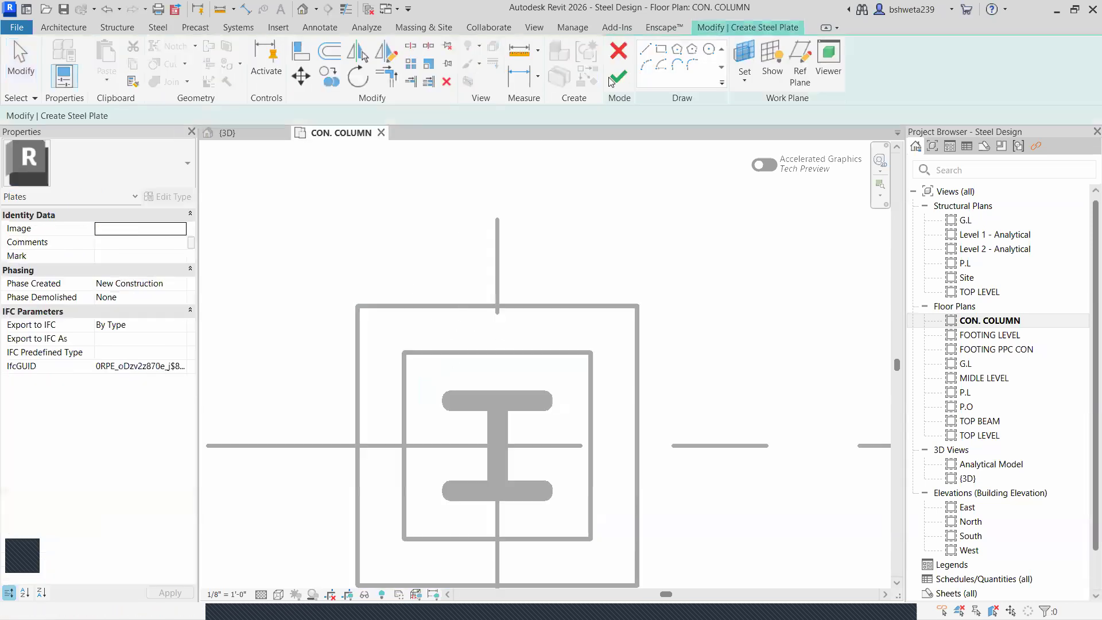
click(661, 50)
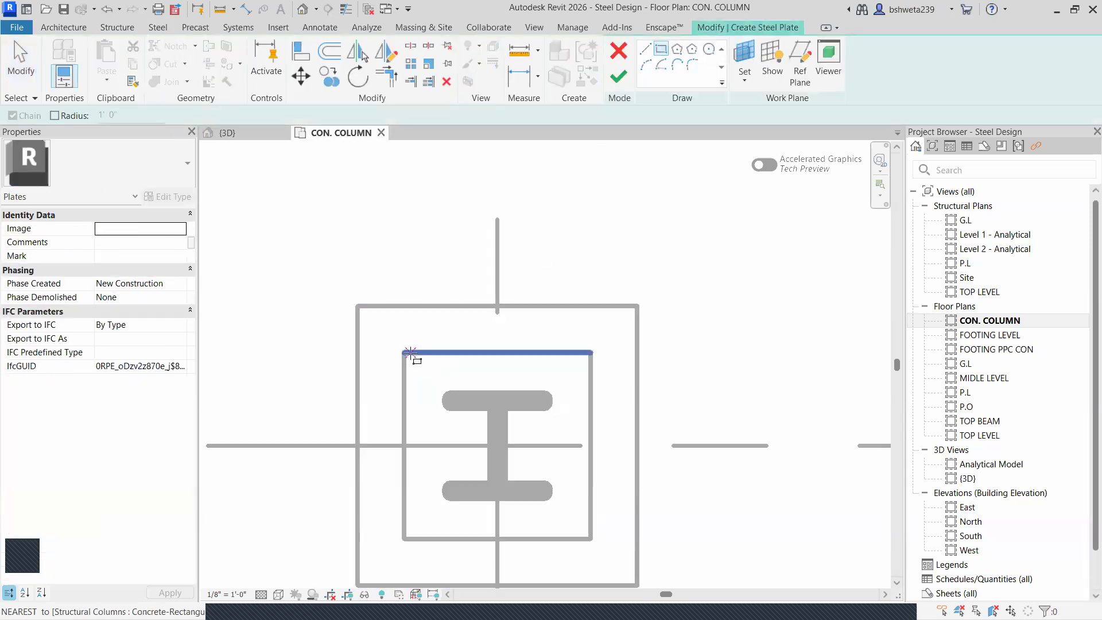
click(404, 352)
click(591, 539)
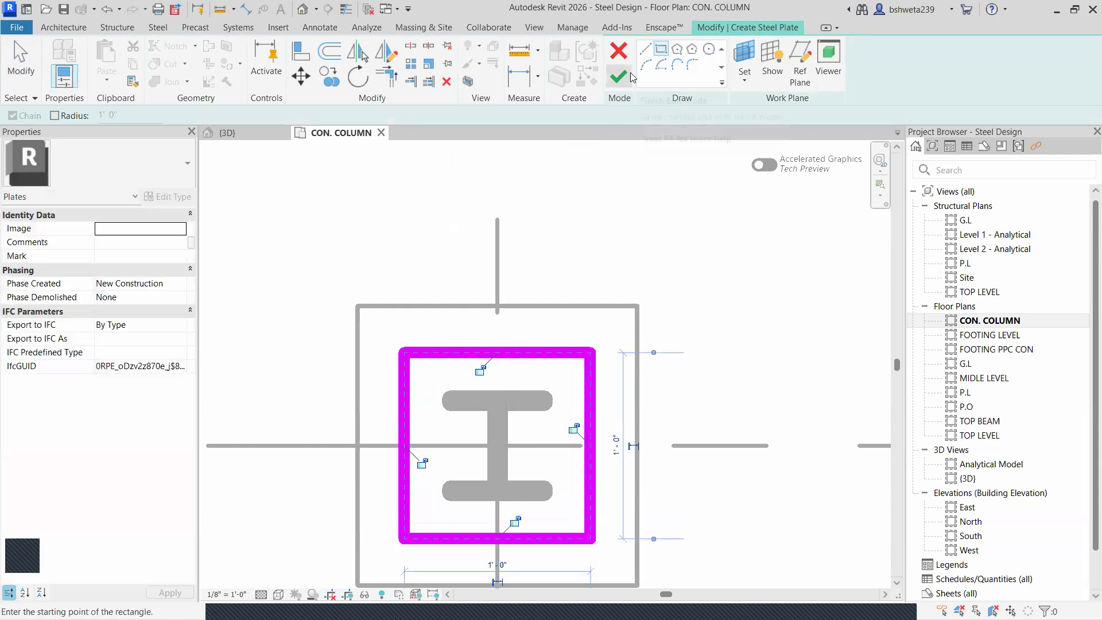
click(619, 76)
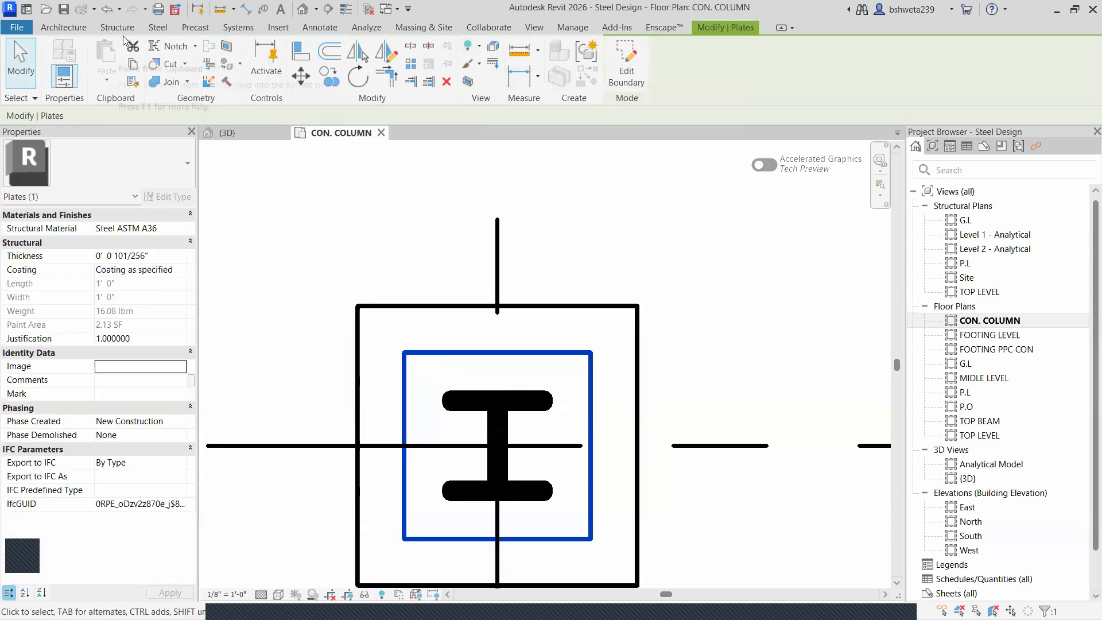
- Sketch a circular hole pattern of about 1" radius on the plate's upper-left corner and nudge it toward that corner
click(158, 27)
click(188, 81)
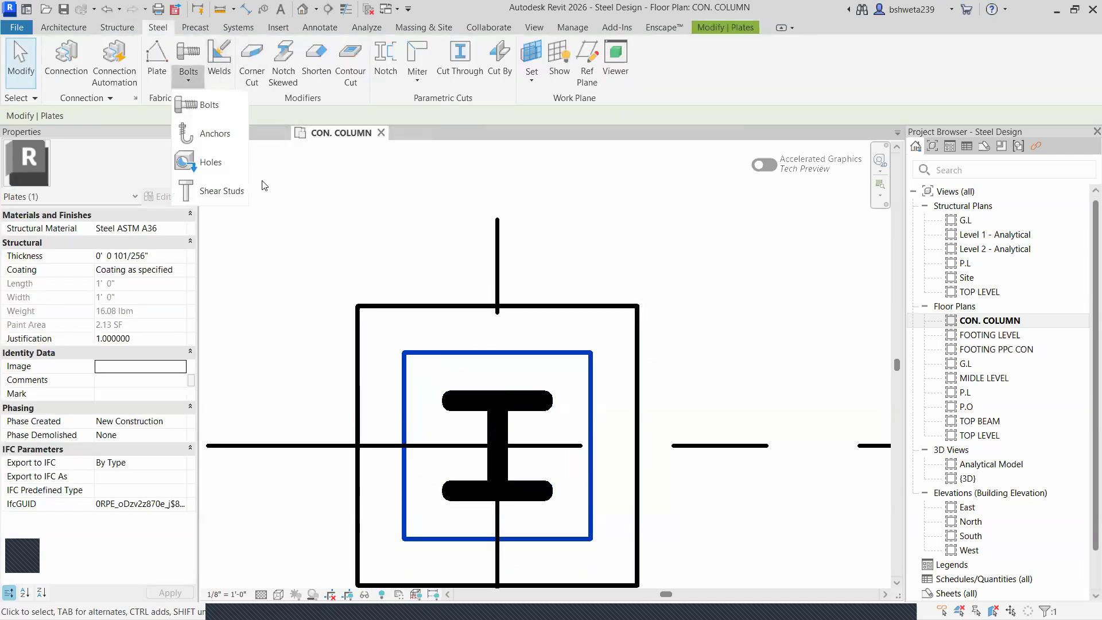
click(192, 161)
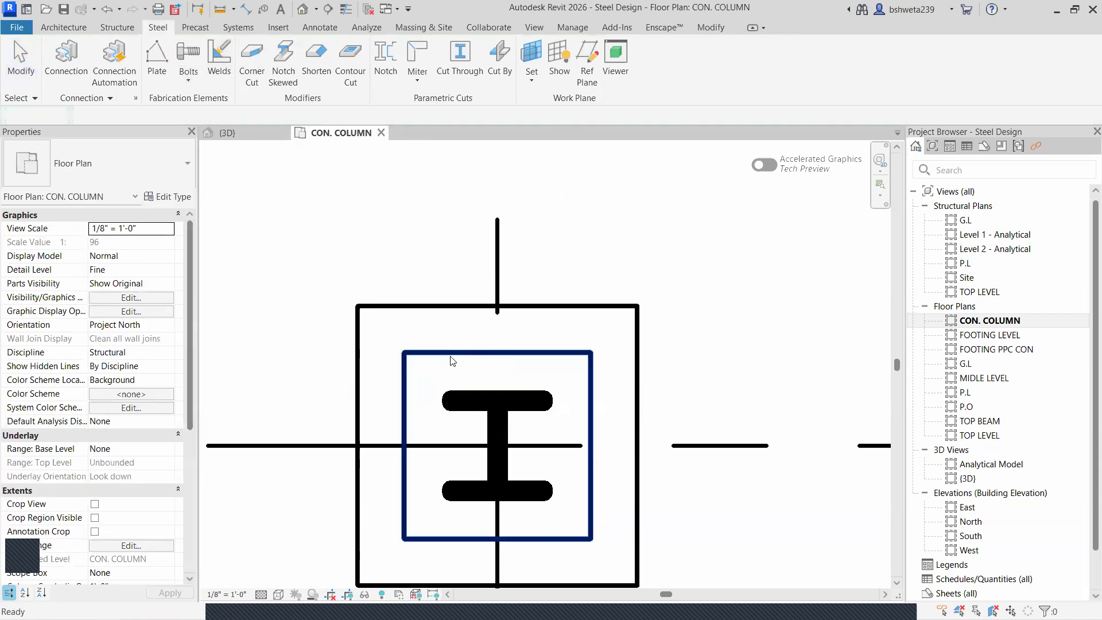
click(475, 360)
click(662, 48)
click(435, 381)
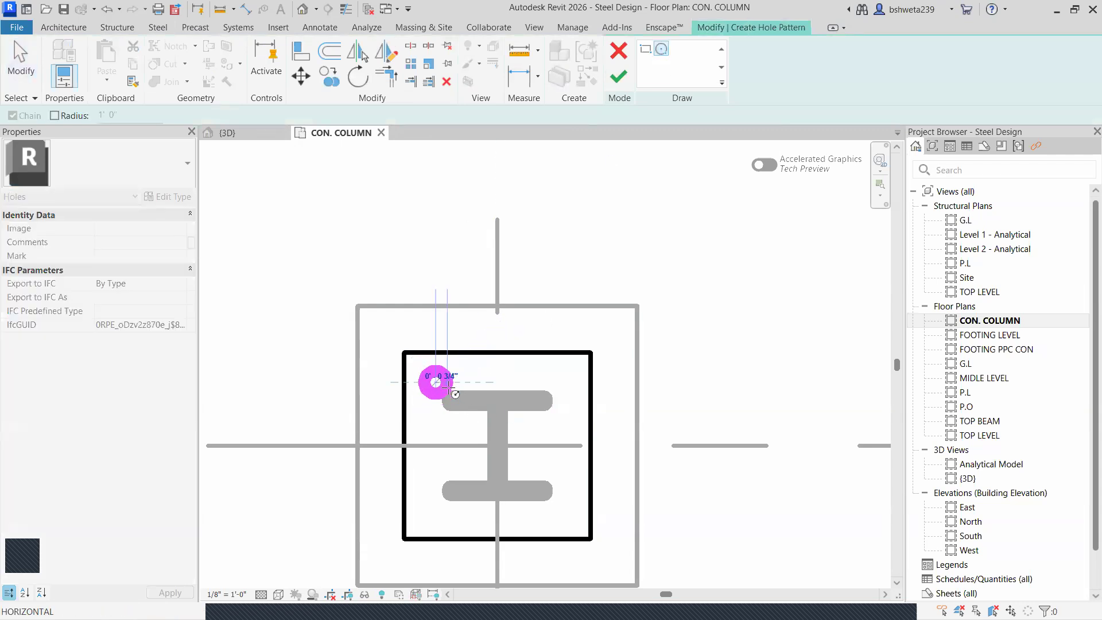
click(457, 393)
key(Escape)
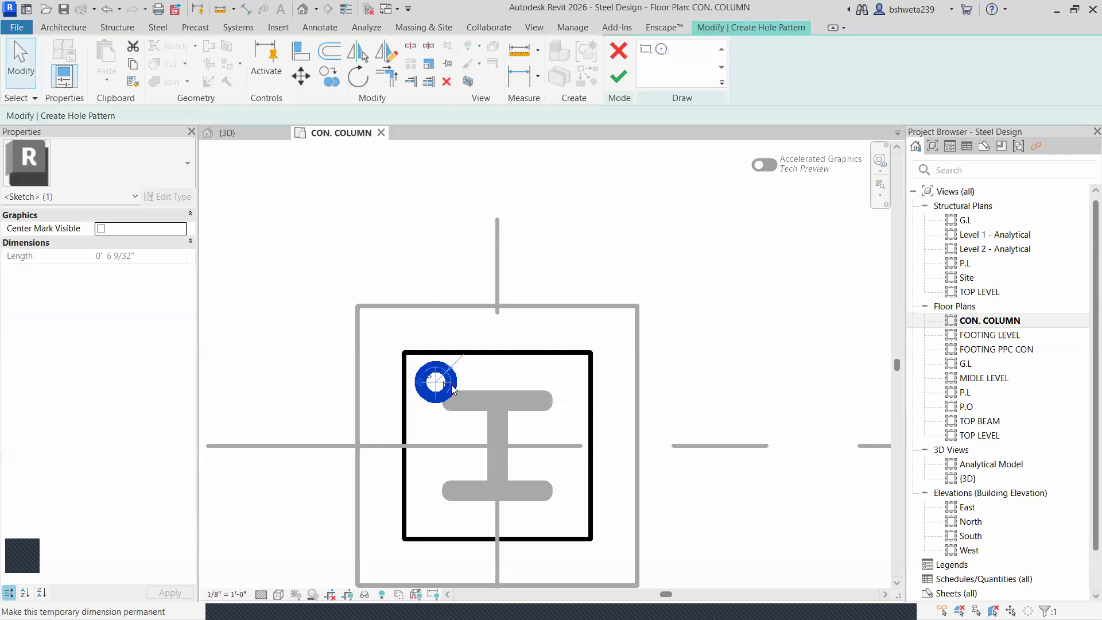
key(Left)
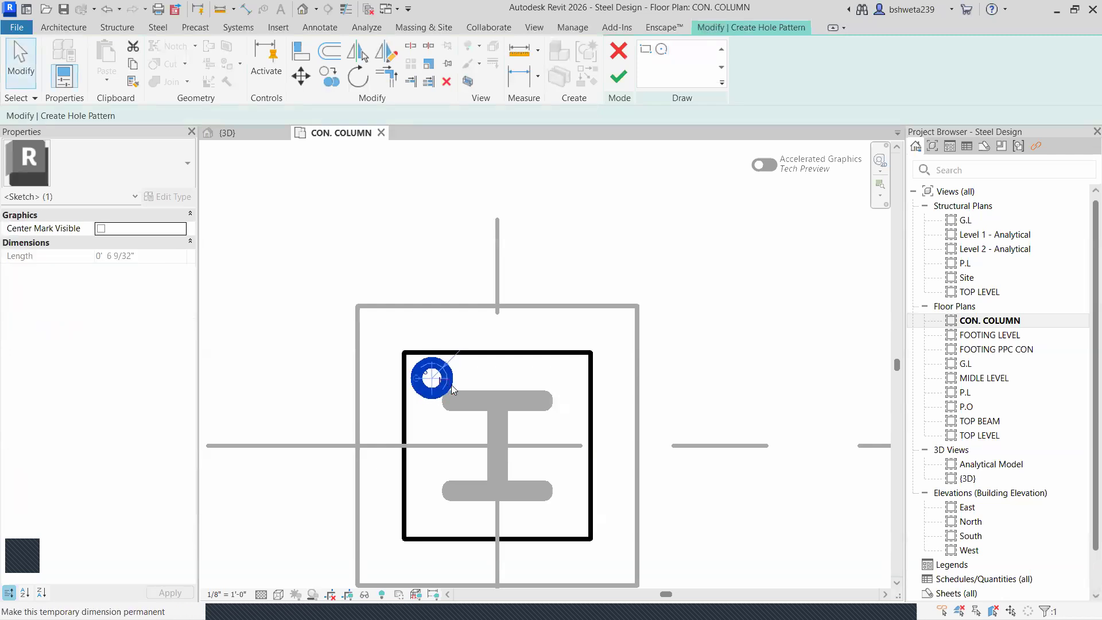
key(Escape)
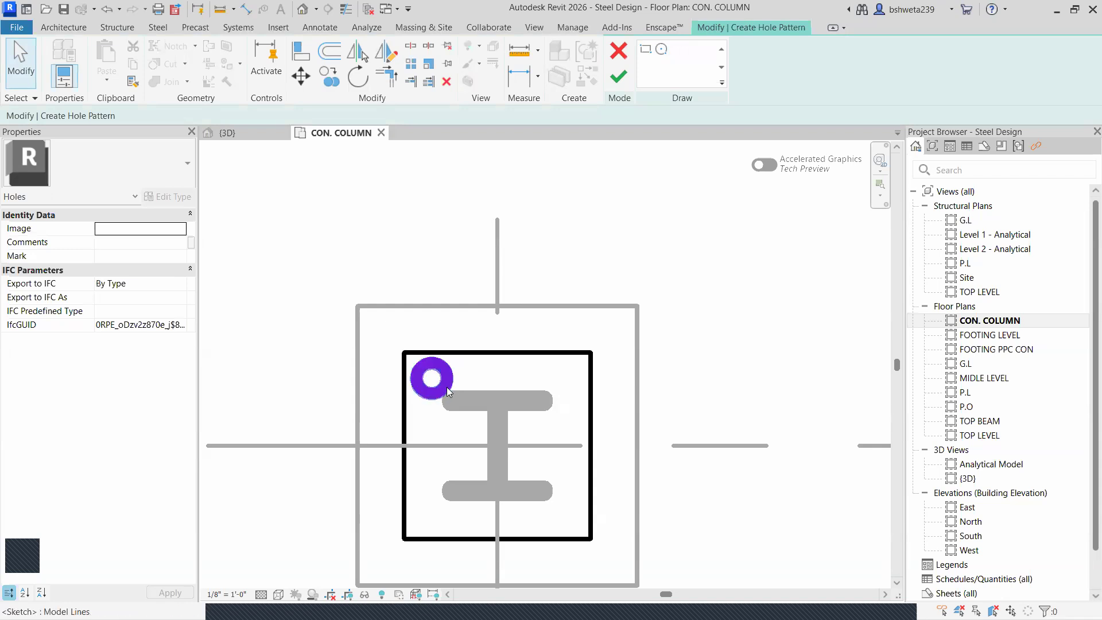
- Copy the hole pattern circle horizontally to the plate's upper-right corner
click(446, 387)
click(329, 76)
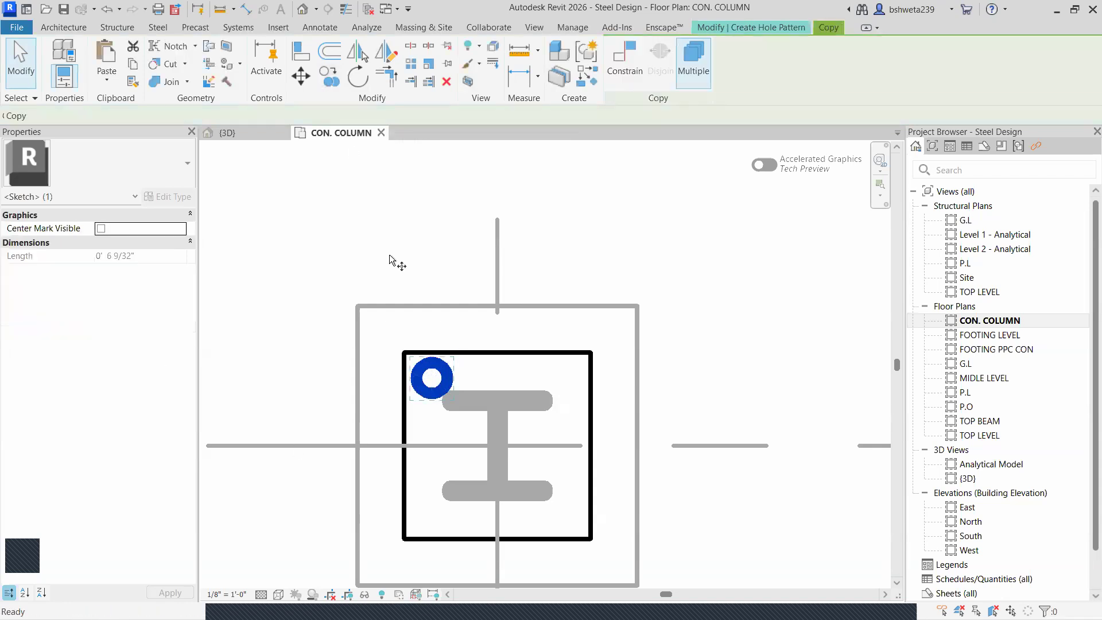
click(432, 378)
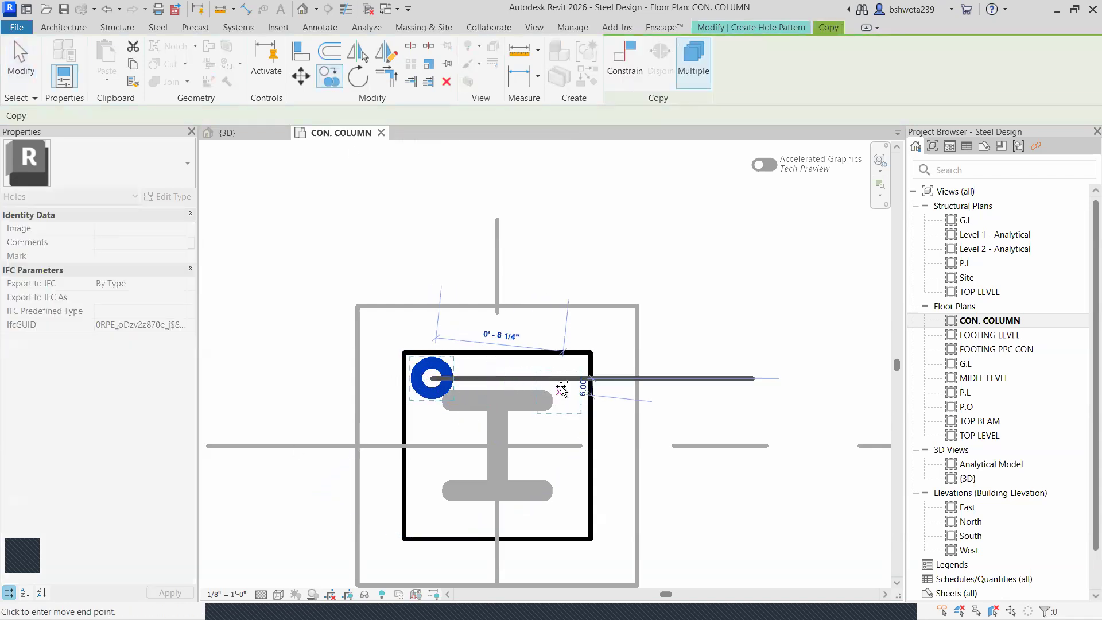
click(564, 377)
key(Escape)
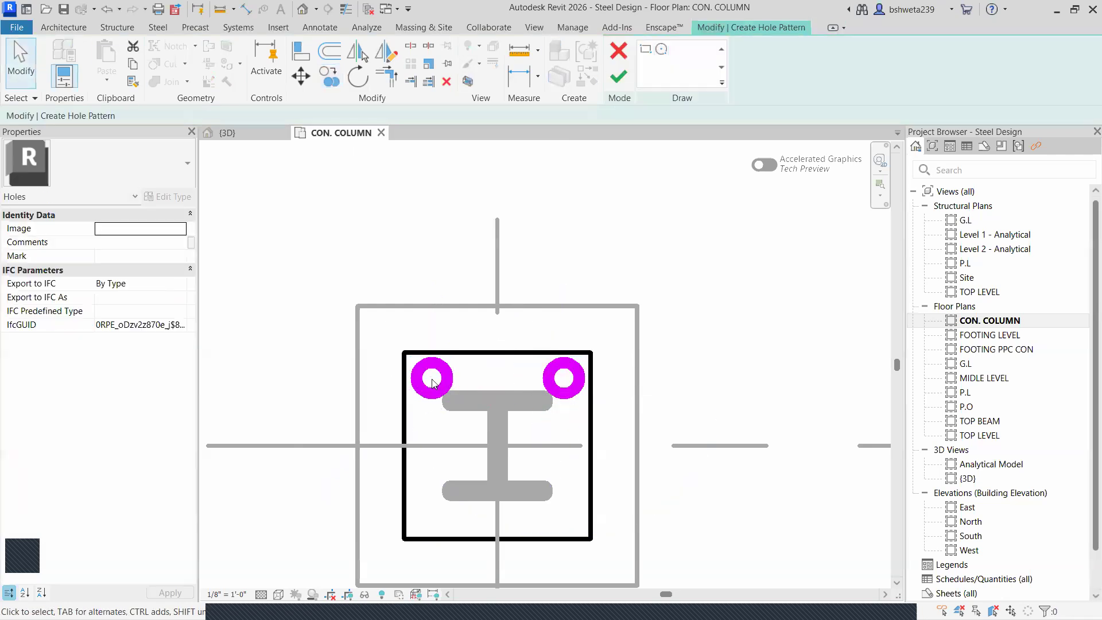
- Mirror both upper circles about the plate's horizontal centreline and try to finish the hole pattern sketch
click(441, 377)
ctrl+click(558, 389)
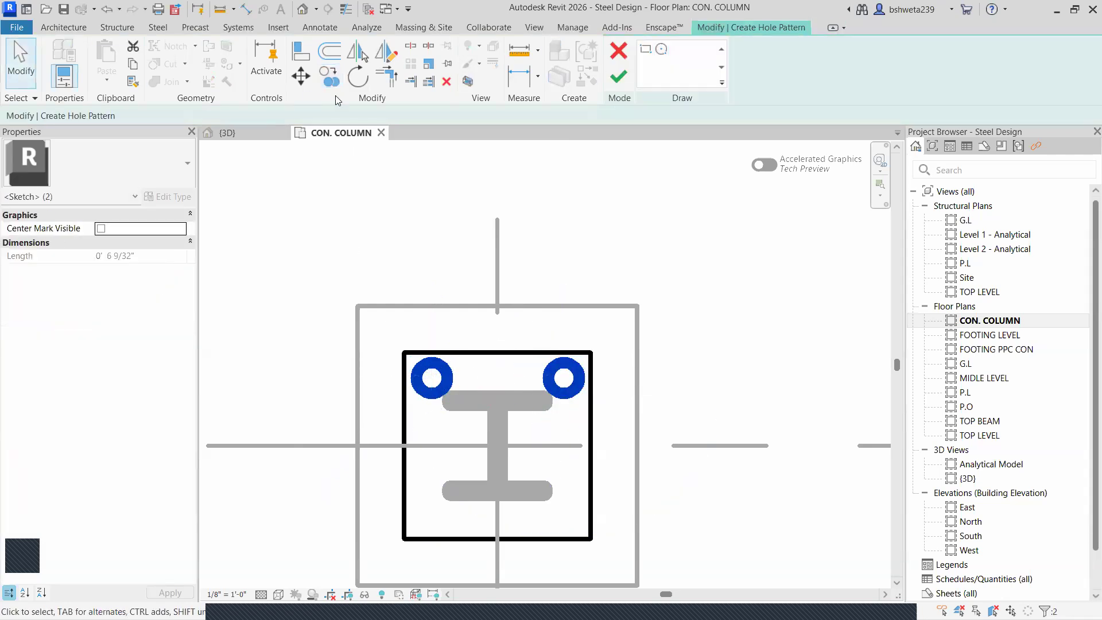
click(385, 50)
click(403, 447)
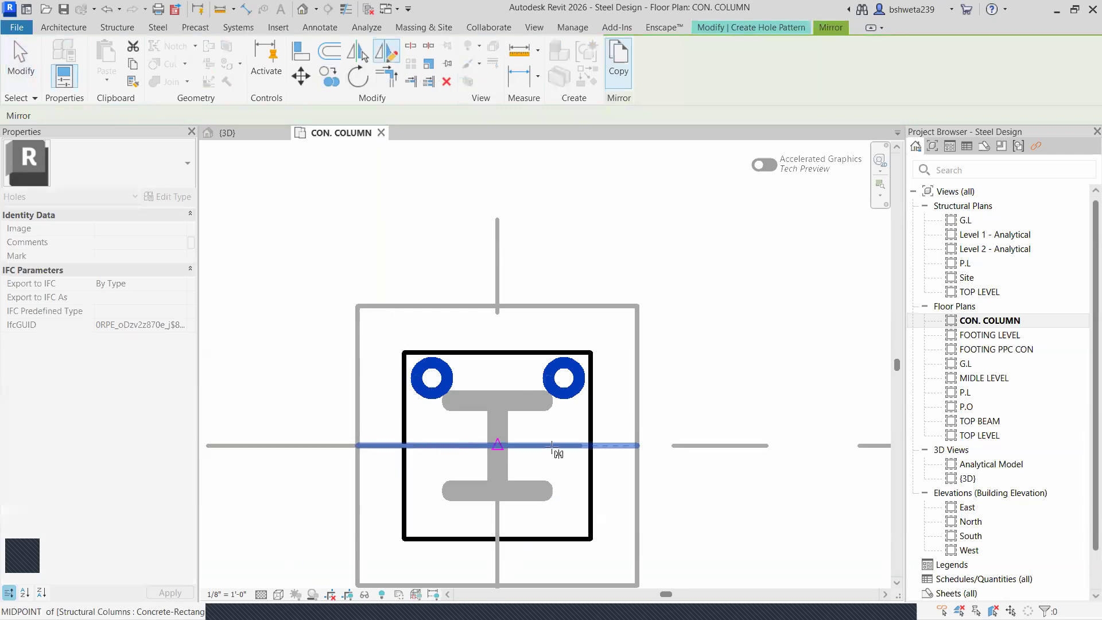
click(591, 445)
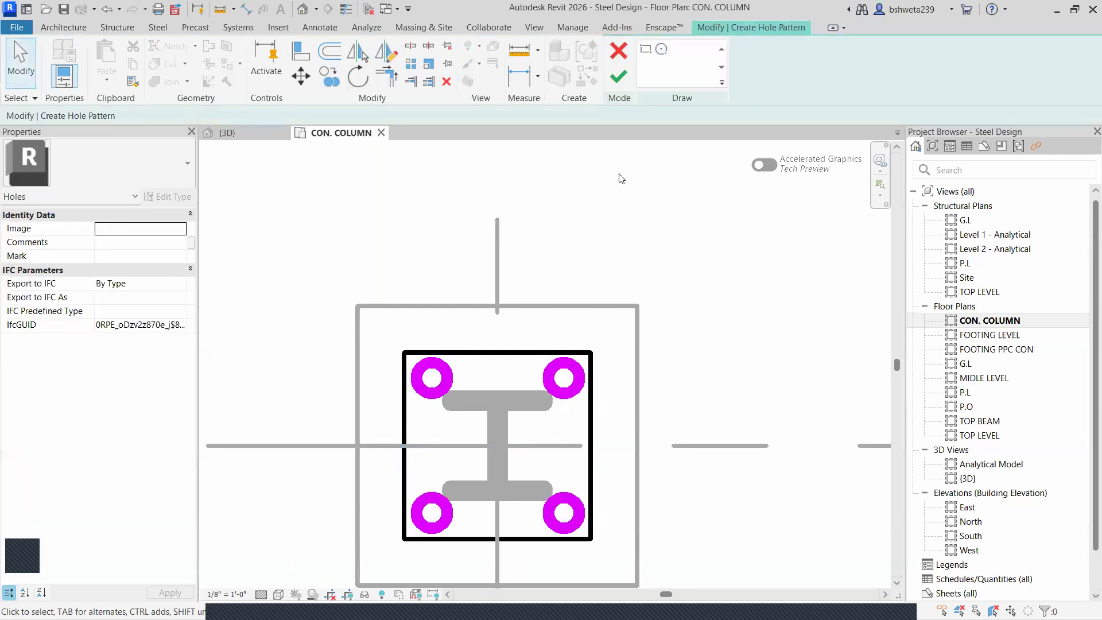
click(618, 76)
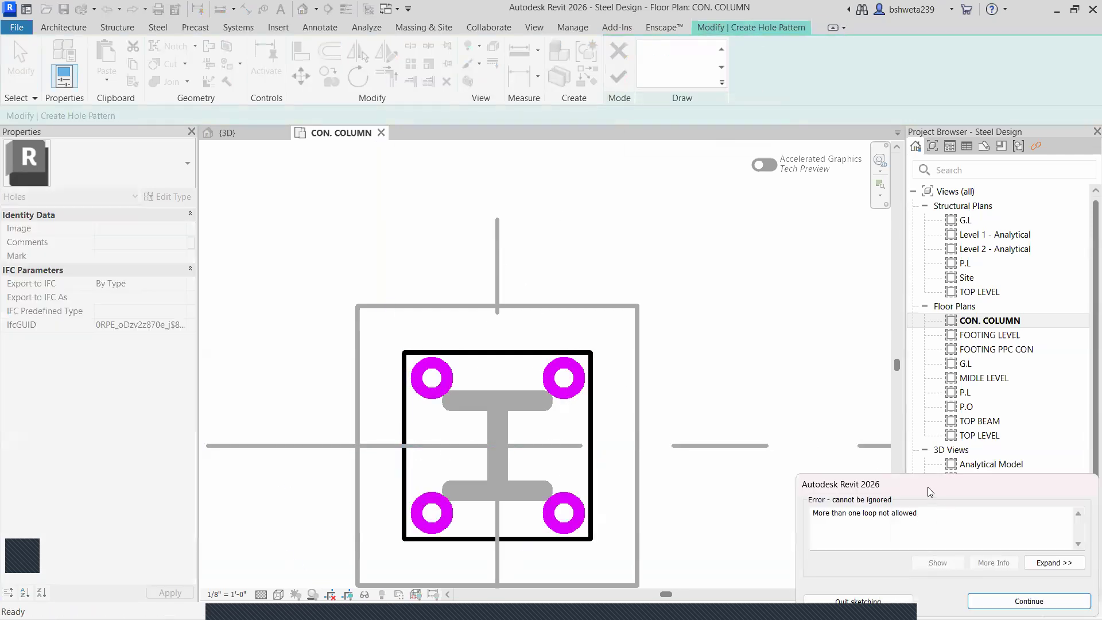
click(871, 483)
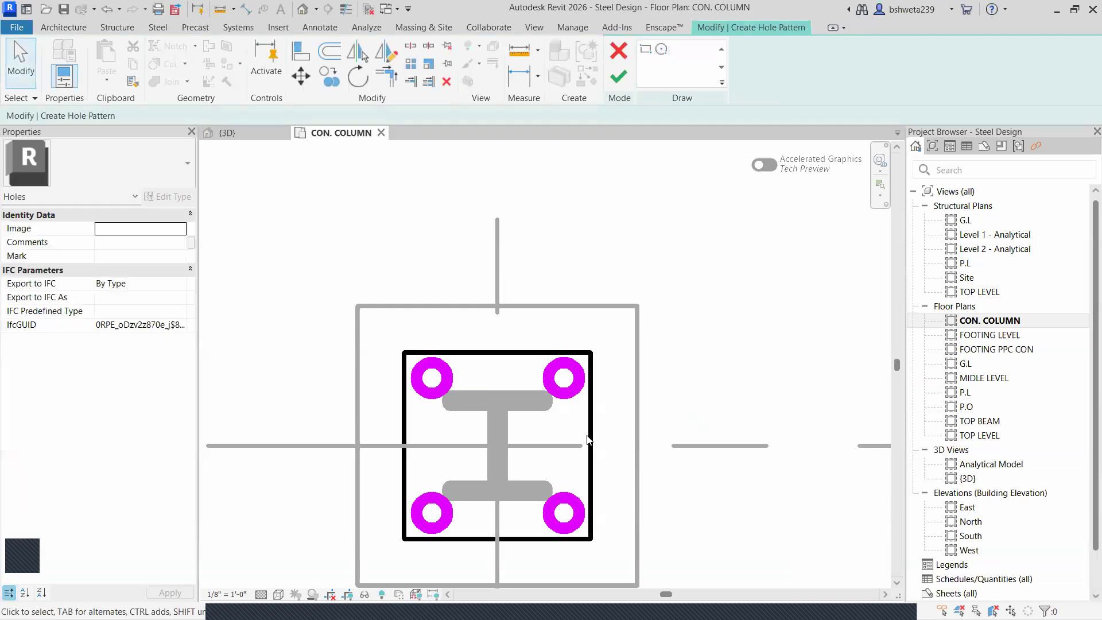
- Delete the three copied circles, keeping only the upper-left one, and finish the hole pattern sketch
click(563, 492)
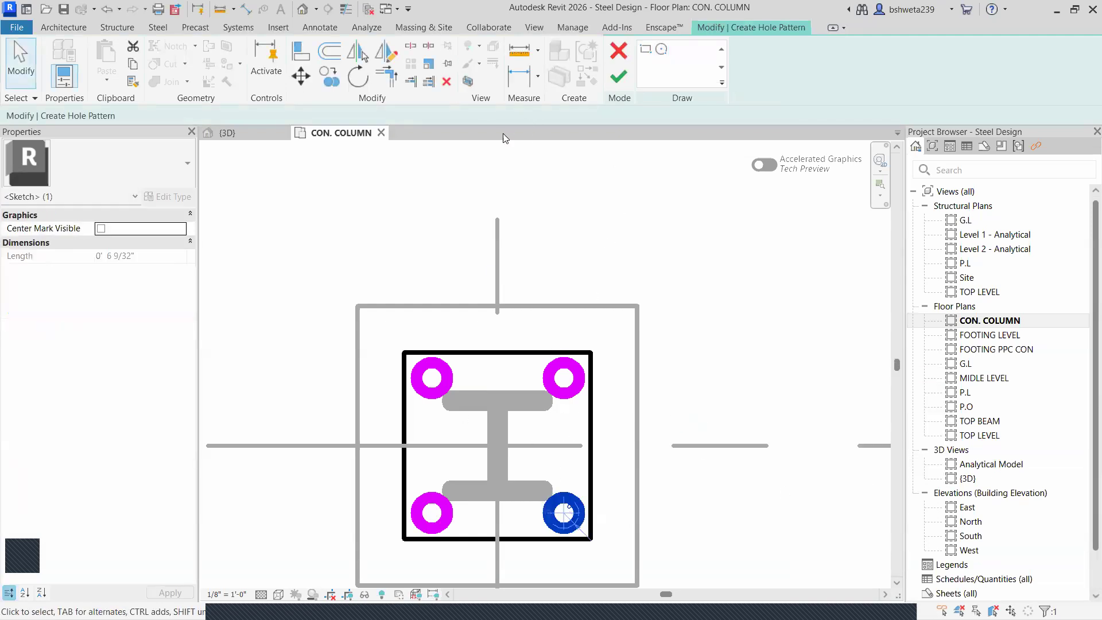
click(446, 81)
click(437, 493)
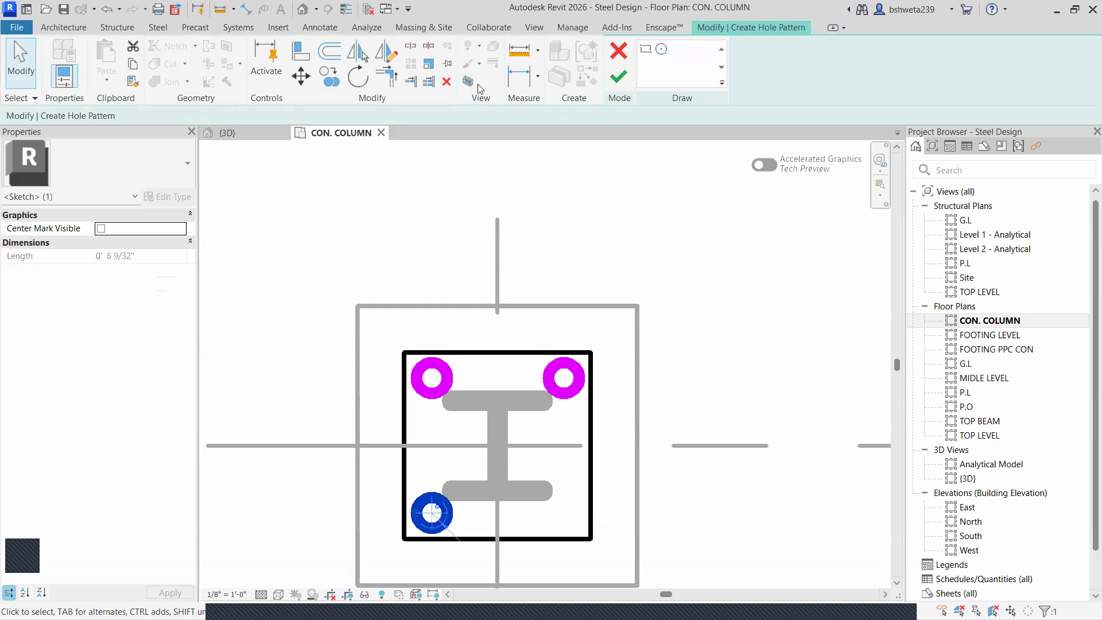
click(447, 82)
click(564, 362)
click(447, 81)
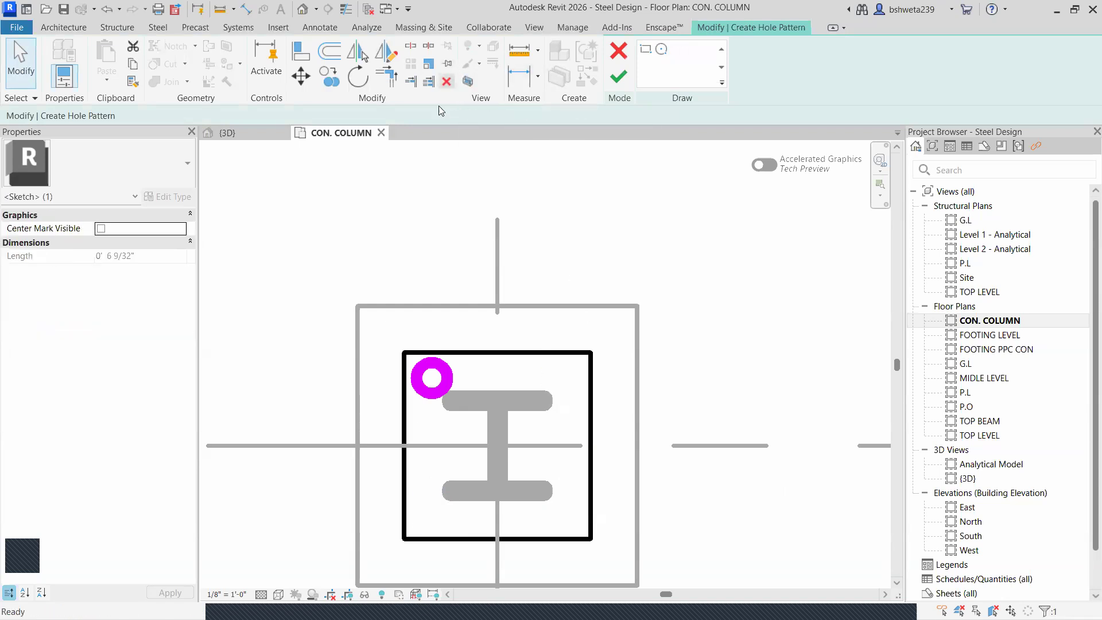
click(619, 76)
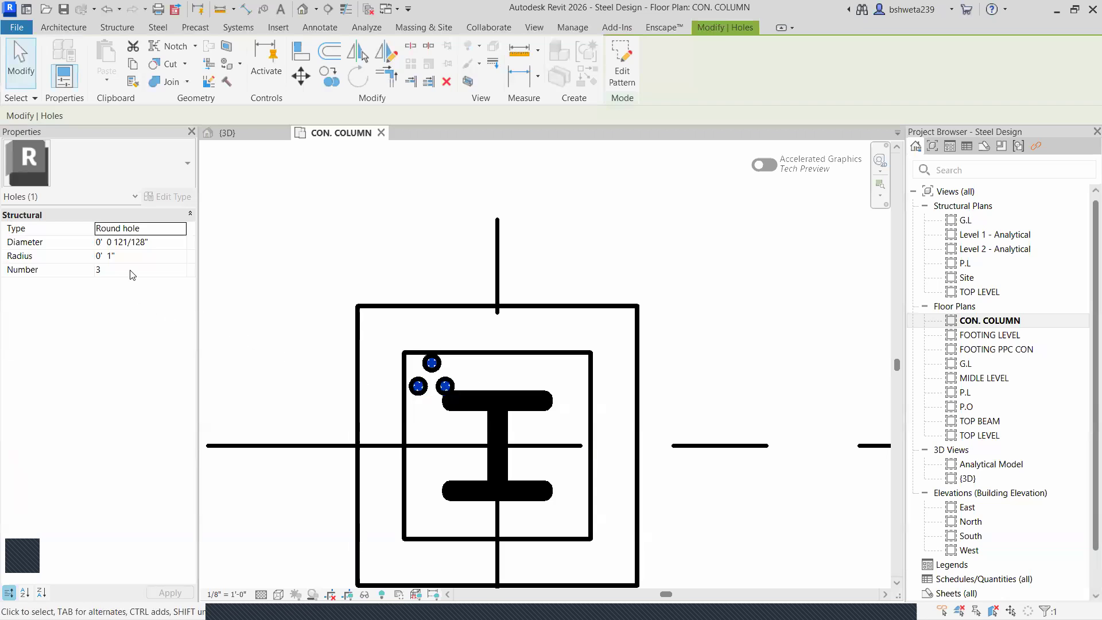
- Set the number of holes in the circular pattern to 1
click(169, 269)
click(181, 272)
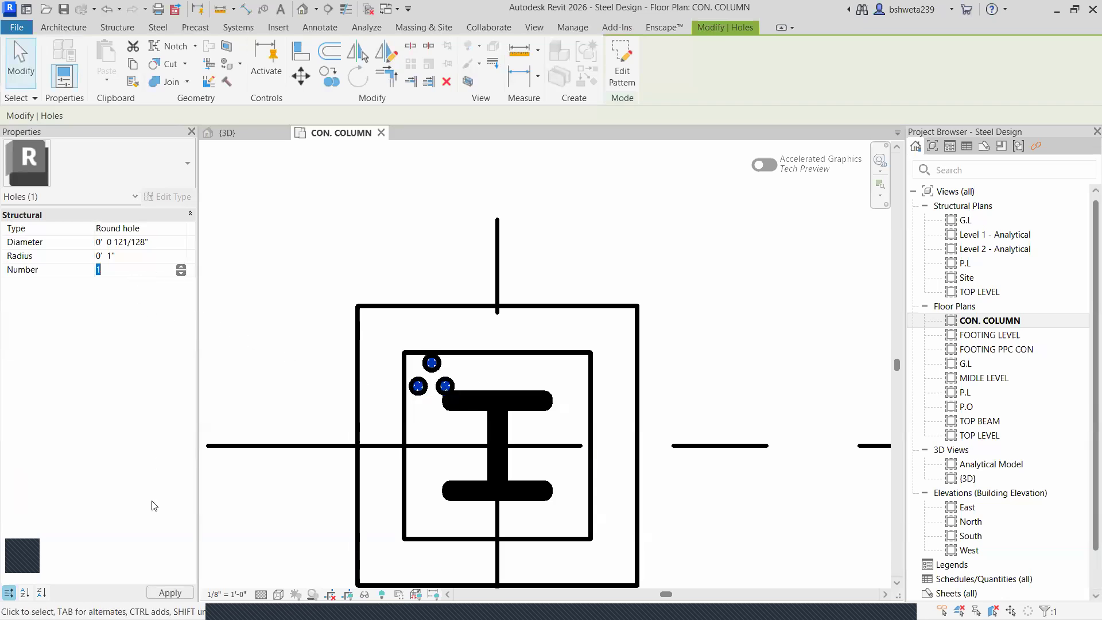
click(170, 592)
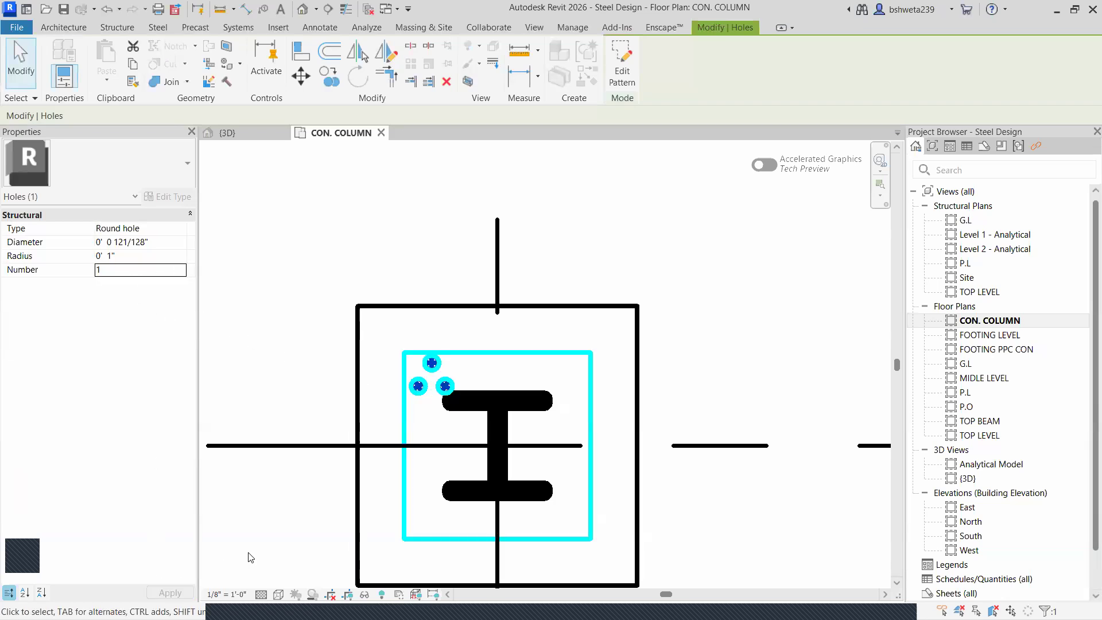
- Try to copy the single hole toward the plate's upper-right corner
key(c)
key(o)
click(433, 367)
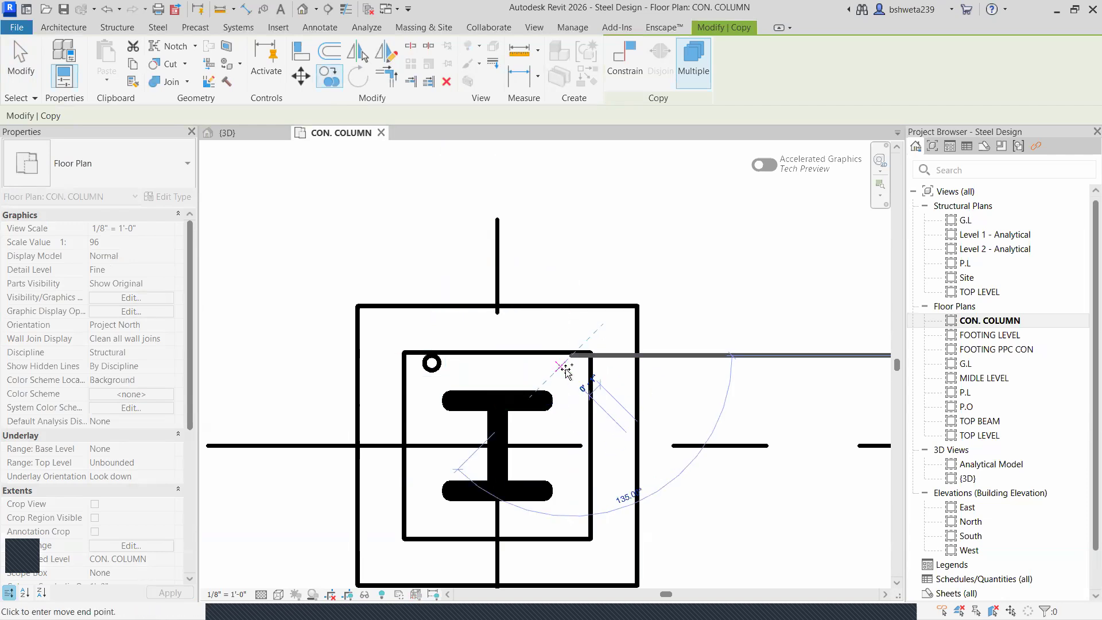
key(Escape)
key(Escape)
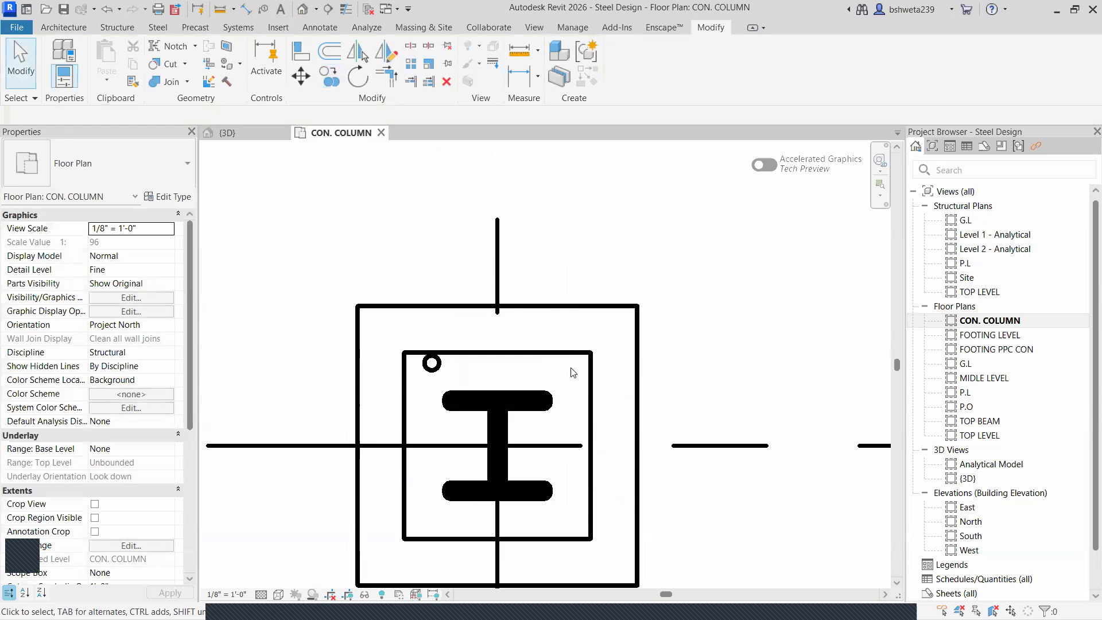
click(591, 371)
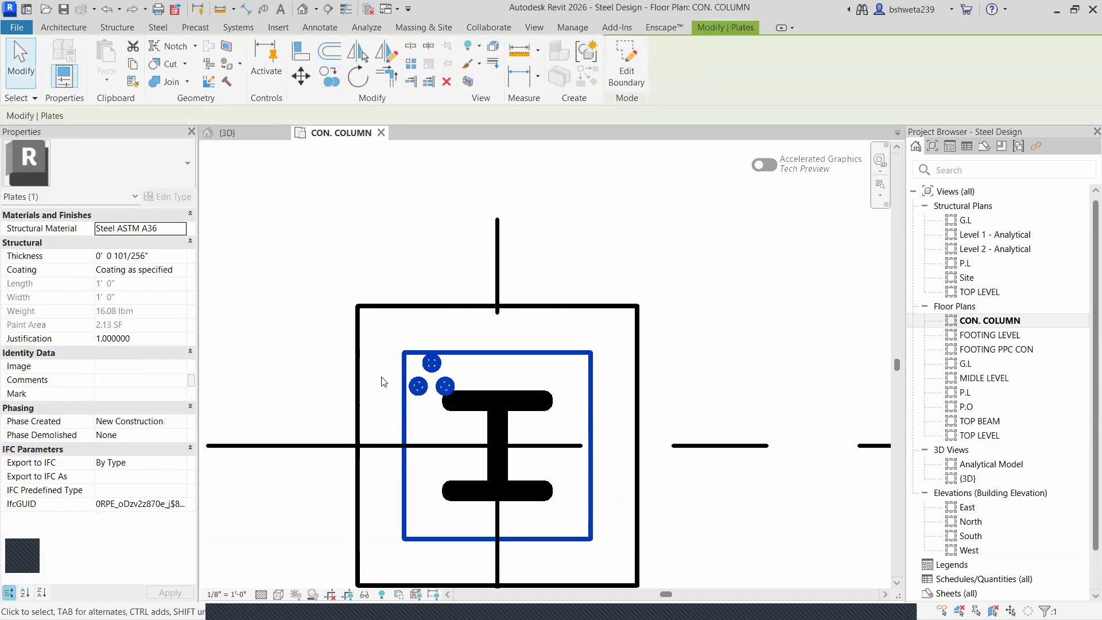
key(Escape)
click(446, 386)
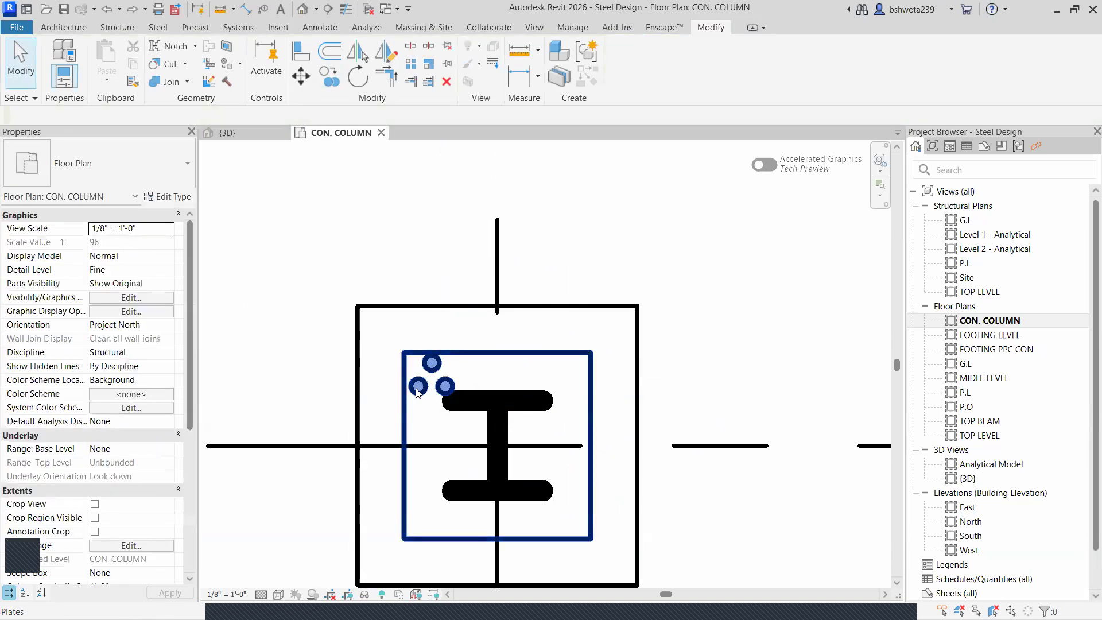
- Inspect the properties and structural material of the plate with the three-hole pattern
click(417, 391)
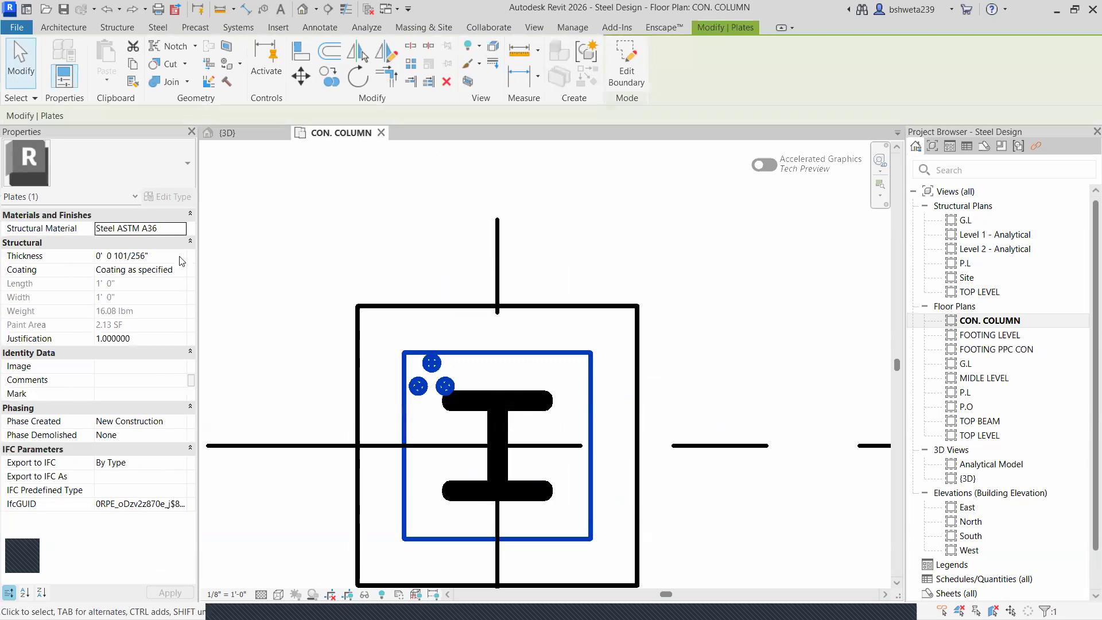
click(393, 392)
click(443, 388)
click(181, 228)
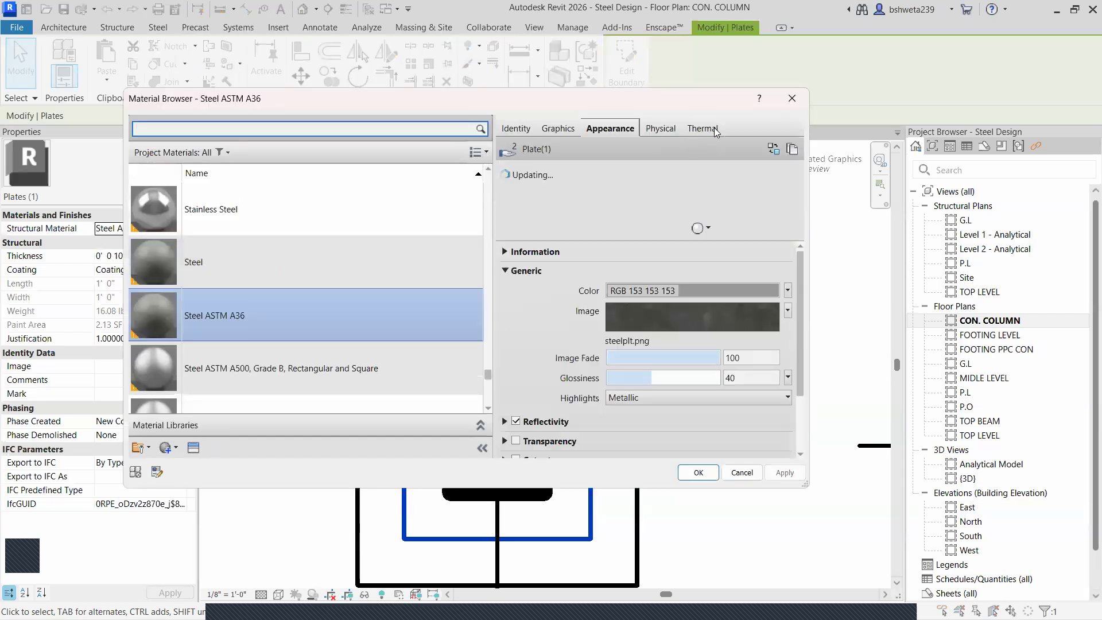
click(791, 99)
key(Escape)
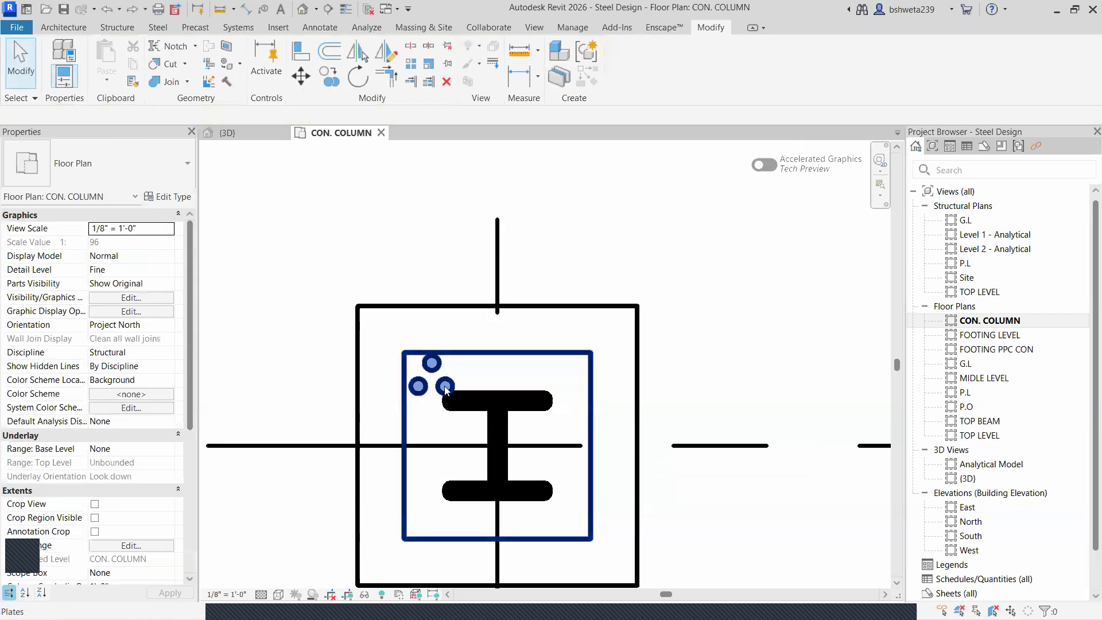
click(446, 397)
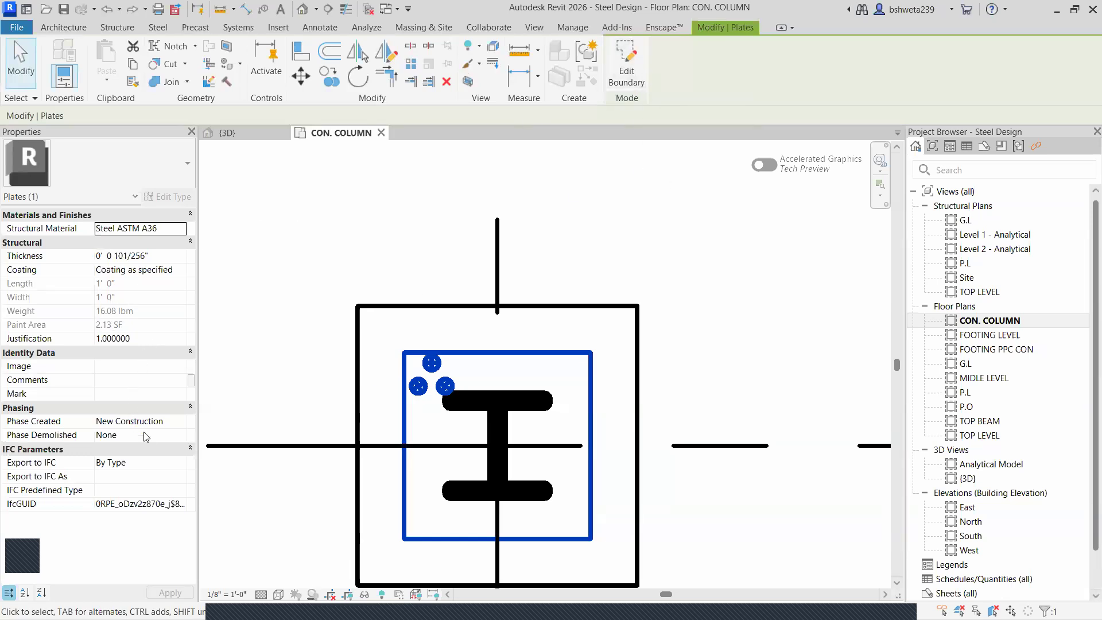
key(Escape)
click(417, 406)
key(Escape)
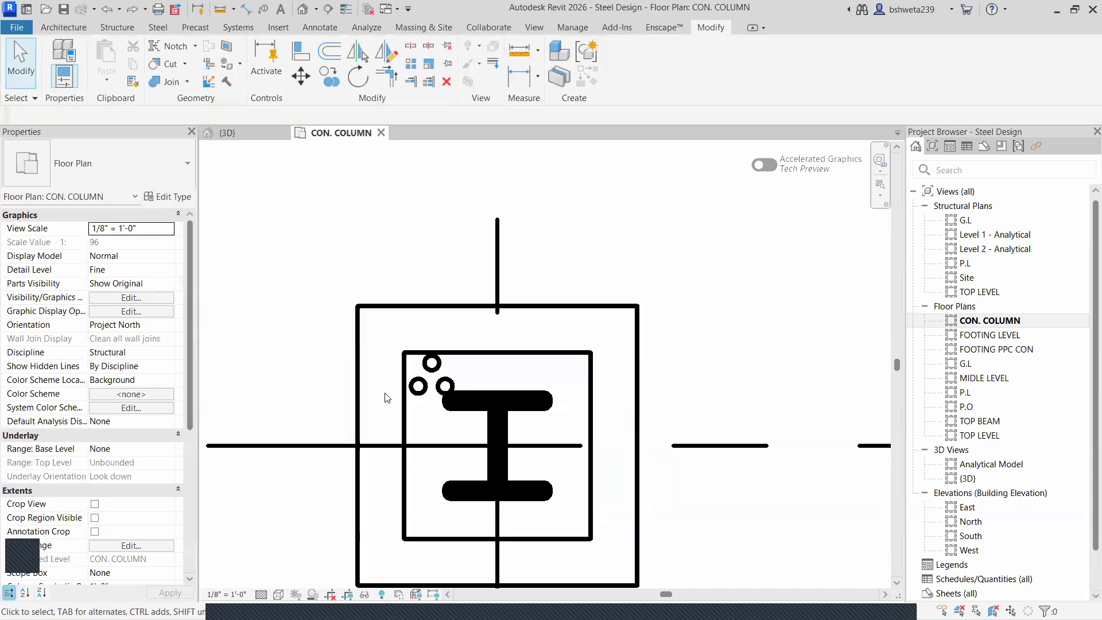
- Delete the plate with three holes and sketch a replacement rectangular steel plate about 1' 0 1/4" by 1' 0" over the existing plate outline
click(419, 391)
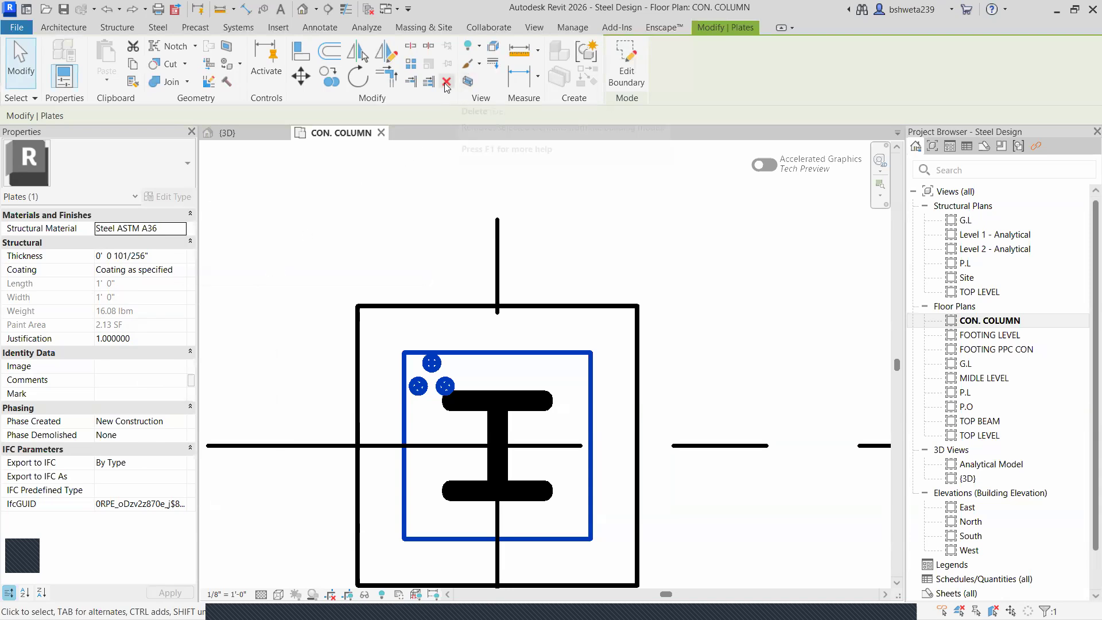
click(479, 196)
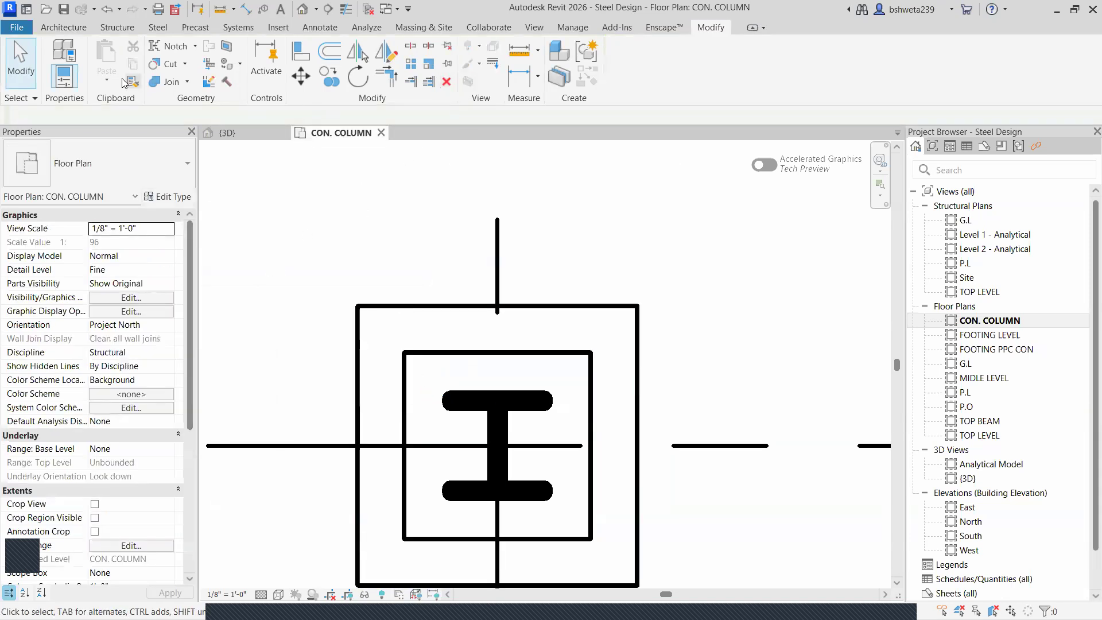
click(159, 27)
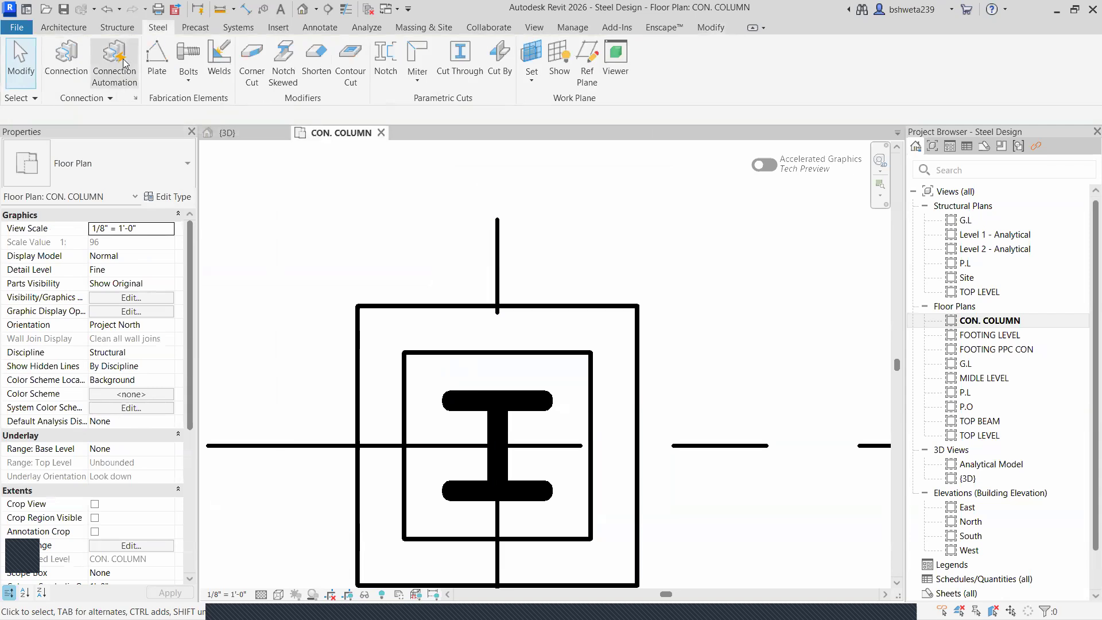
click(157, 57)
click(661, 49)
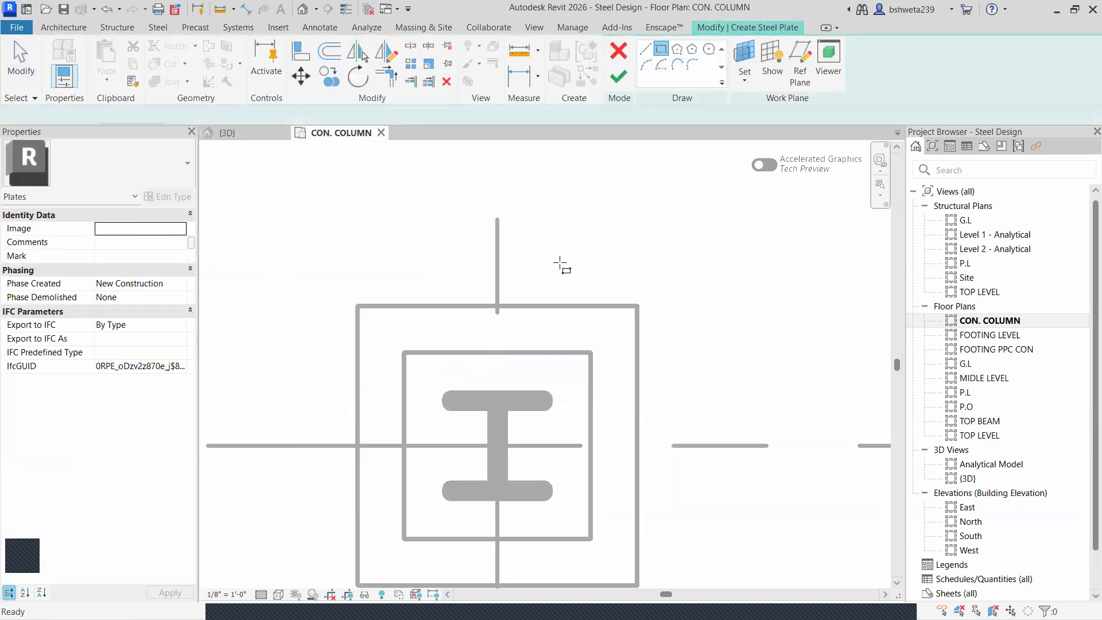
click(404, 352)
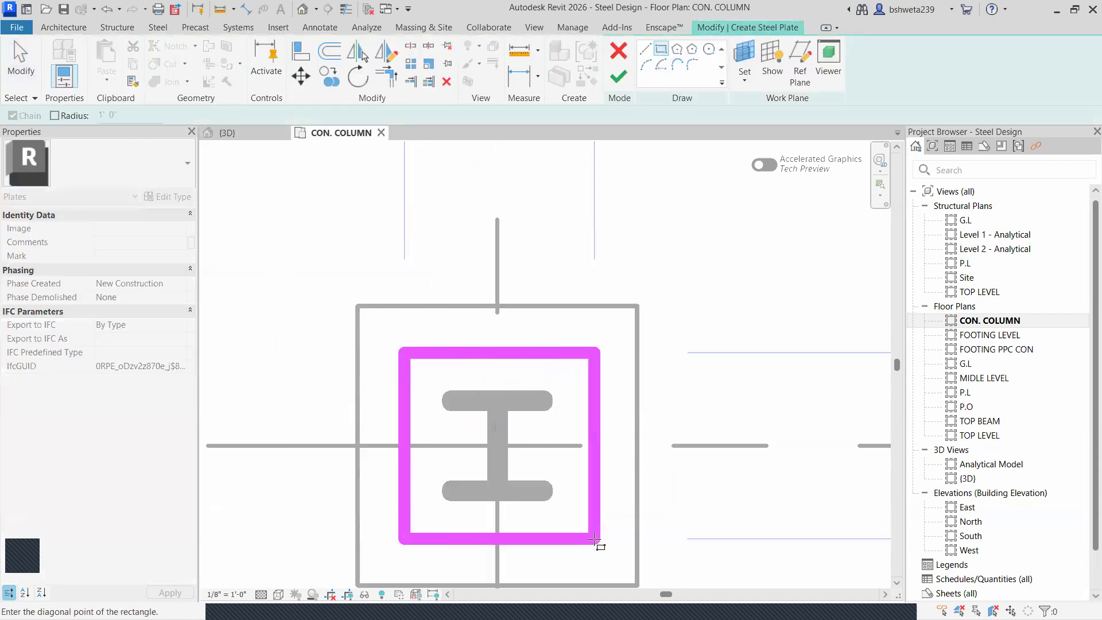
click(600, 542)
click(614, 72)
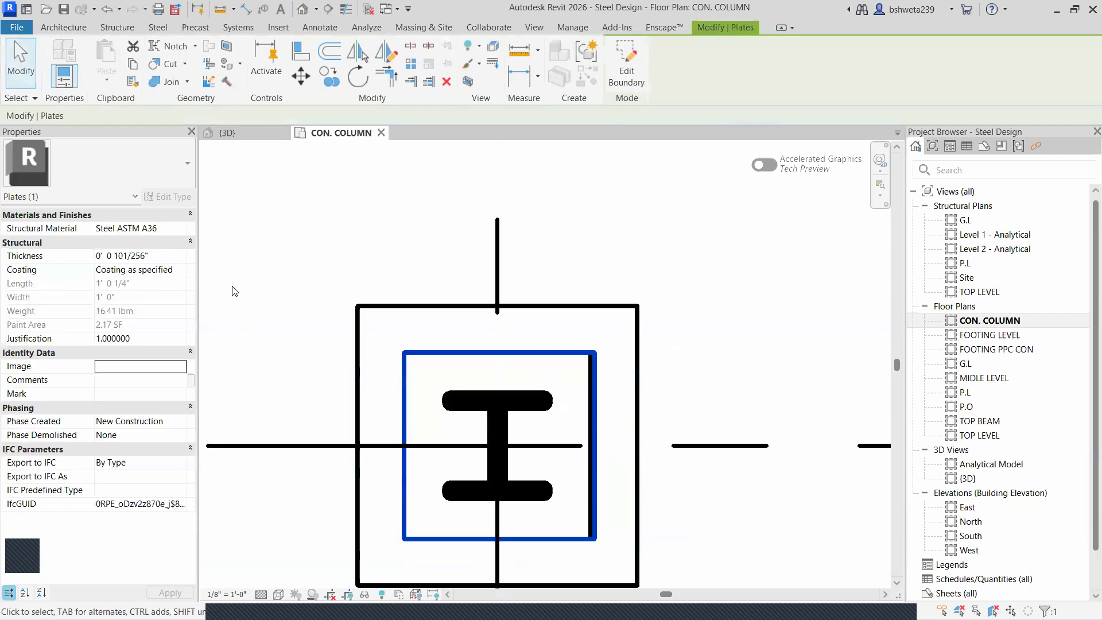
- Create a circular hole pattern with a radius of about 1" near the new plate's upper-left corner
click(159, 27)
click(188, 80)
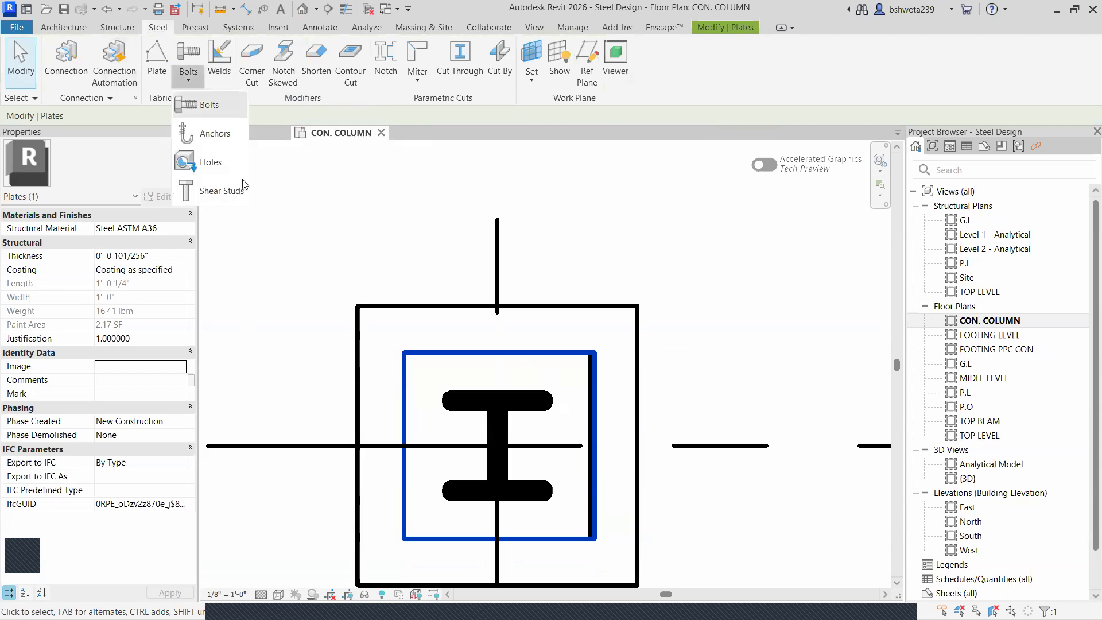
click(187, 158)
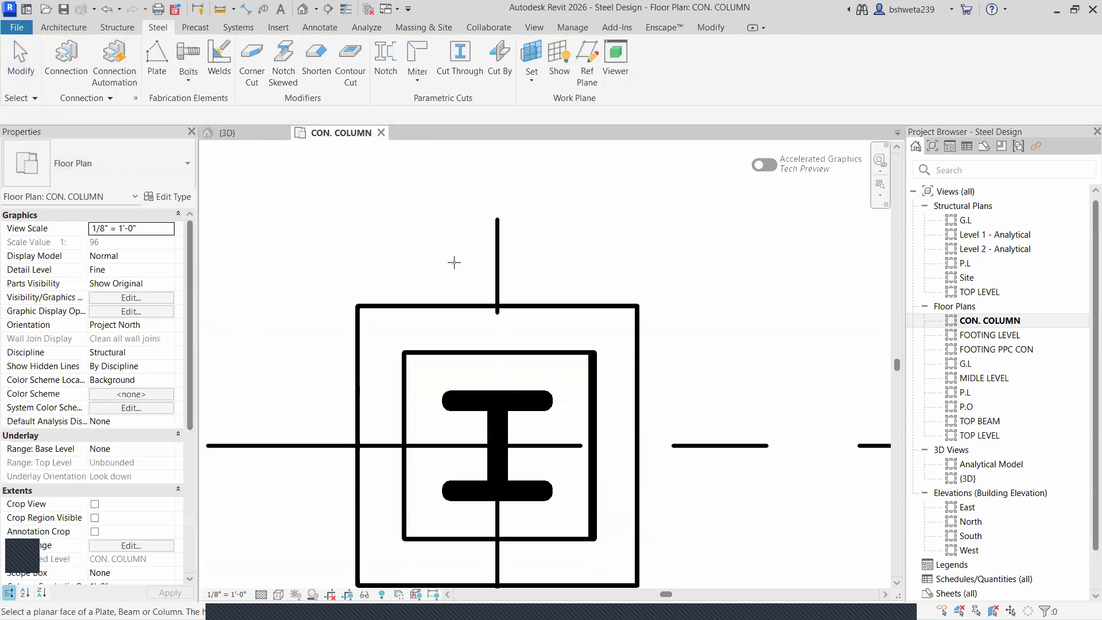
click(445, 356)
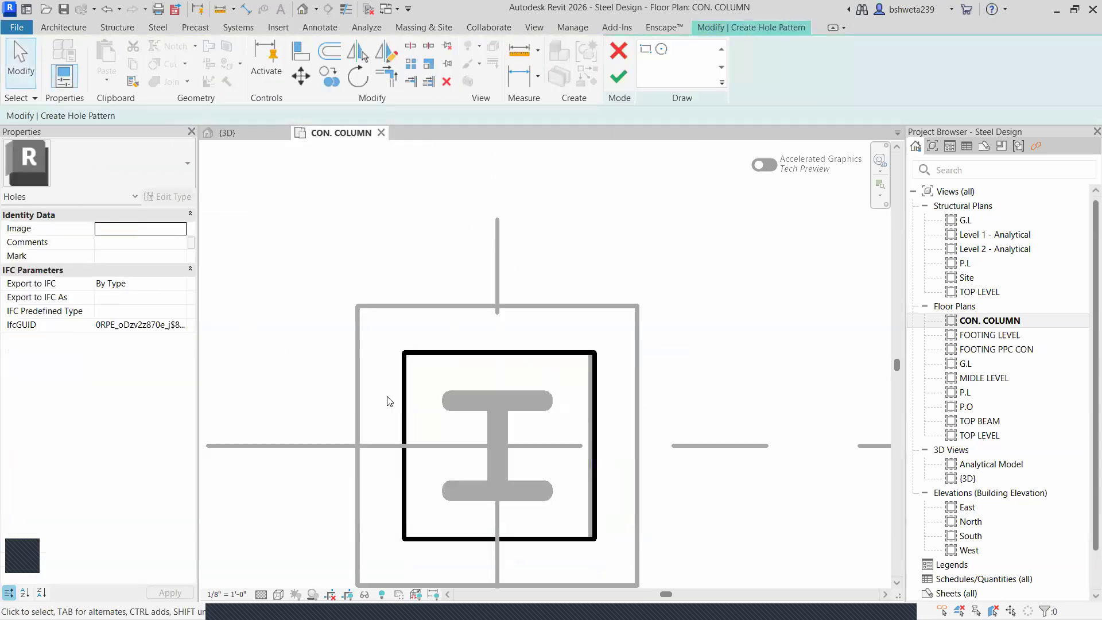
click(661, 49)
scroll(455, 270, up, 1)
click(386, 314)
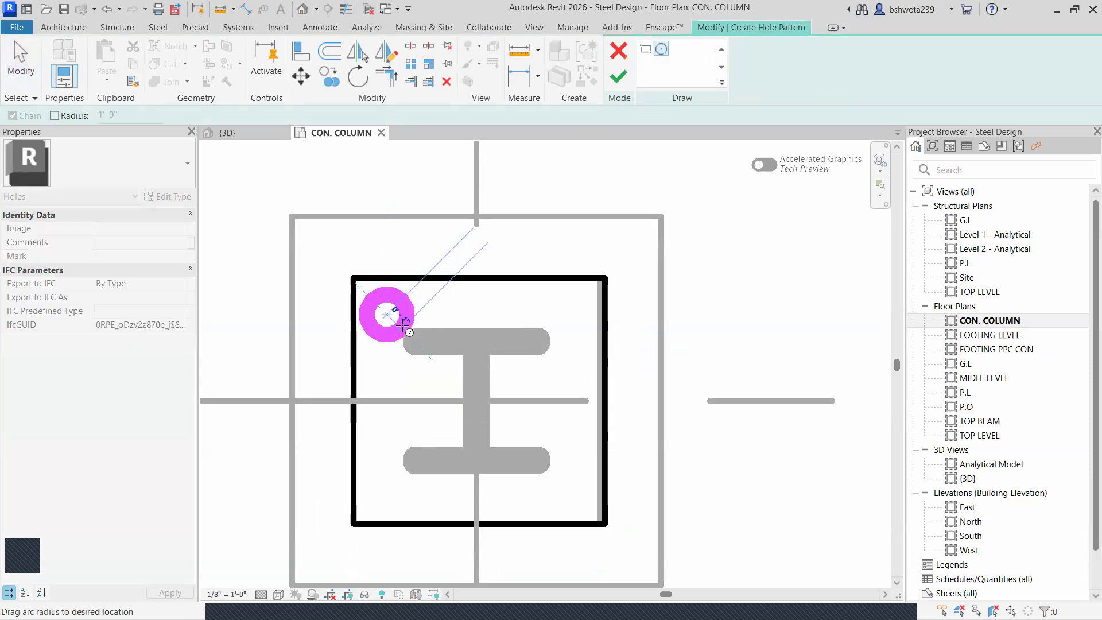
click(404, 328)
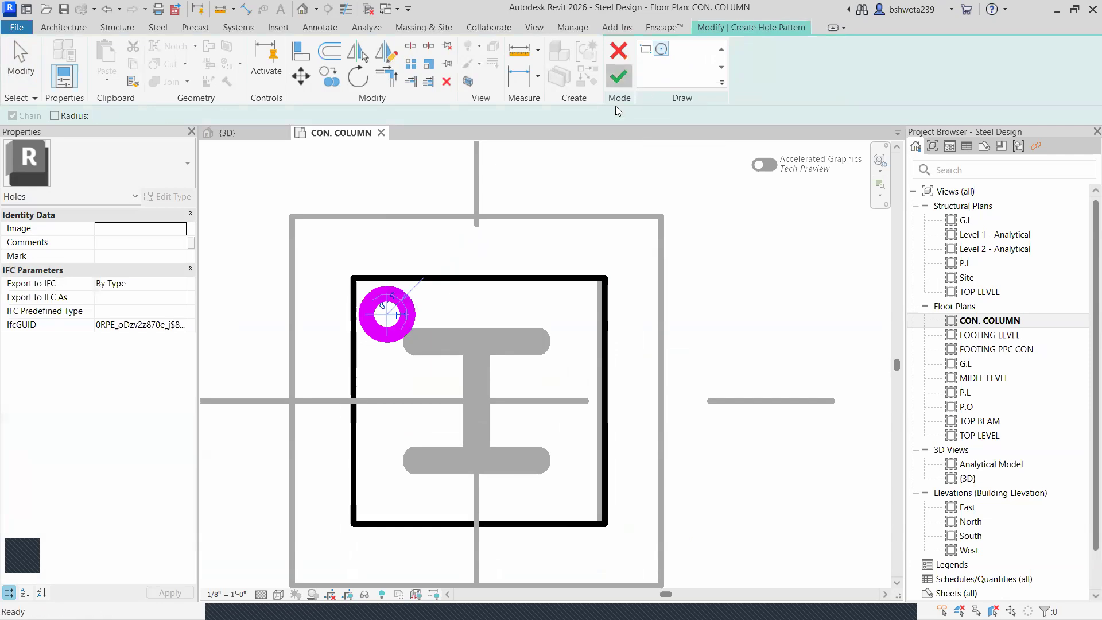
click(618, 76)
- Set the hole pattern's number to 1 and its diameter to 25 mm
click(176, 272)
click(180, 273)
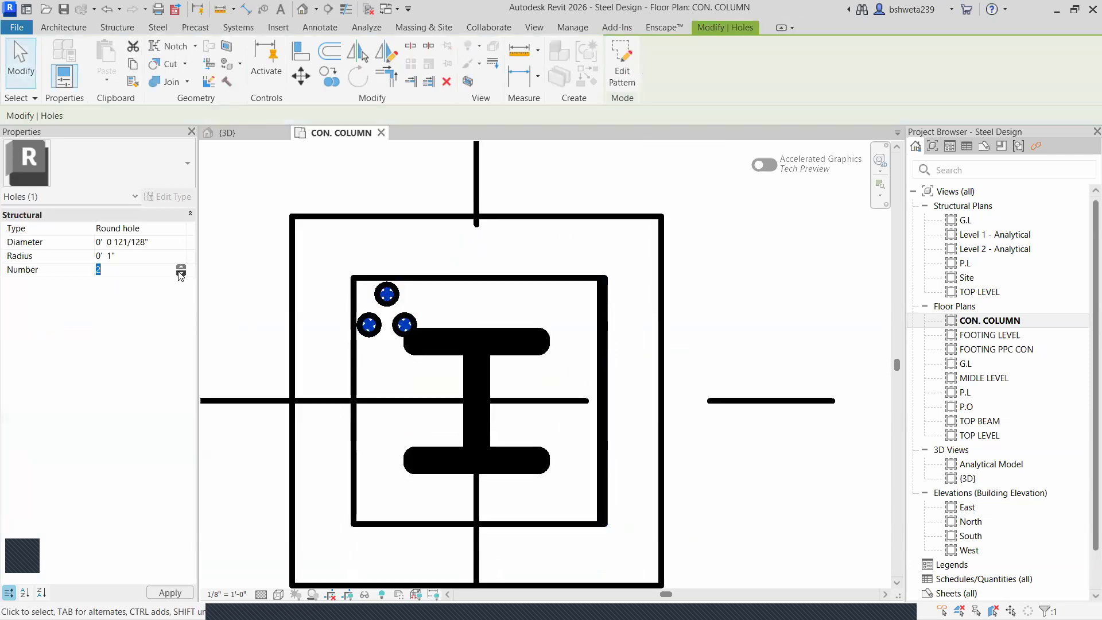
click(150, 591)
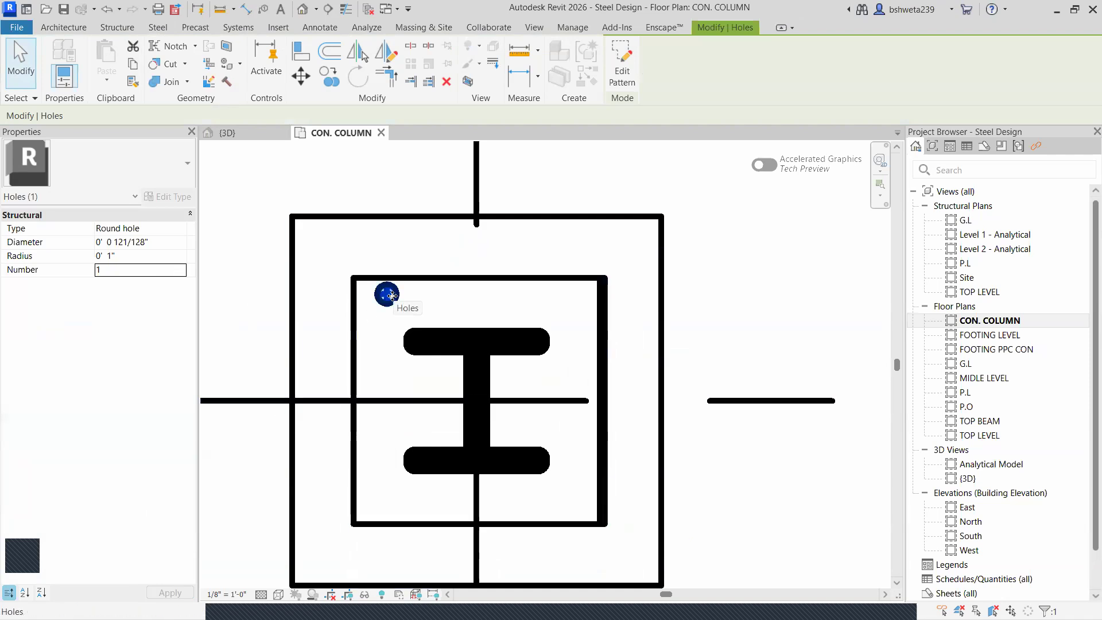
click(161, 242)
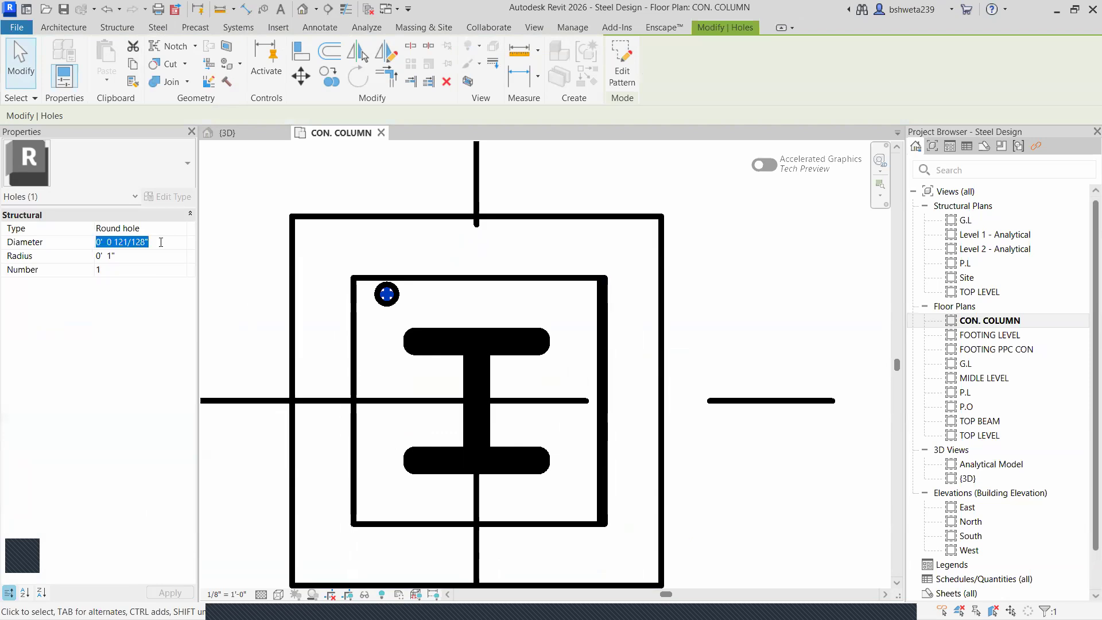
text(25)
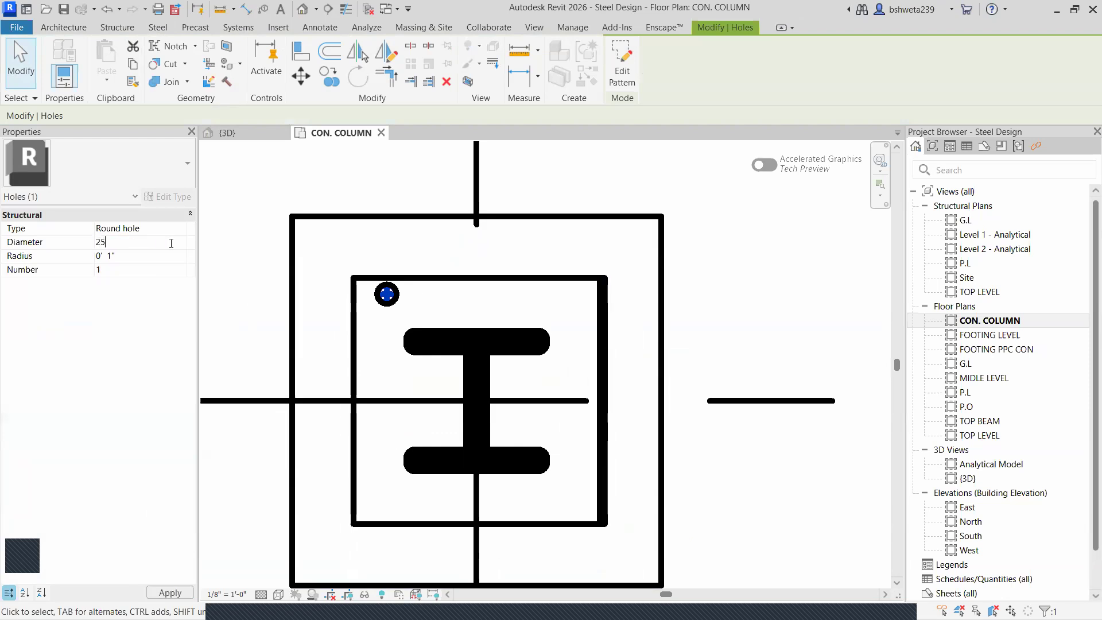
text(mm)
key(Return)
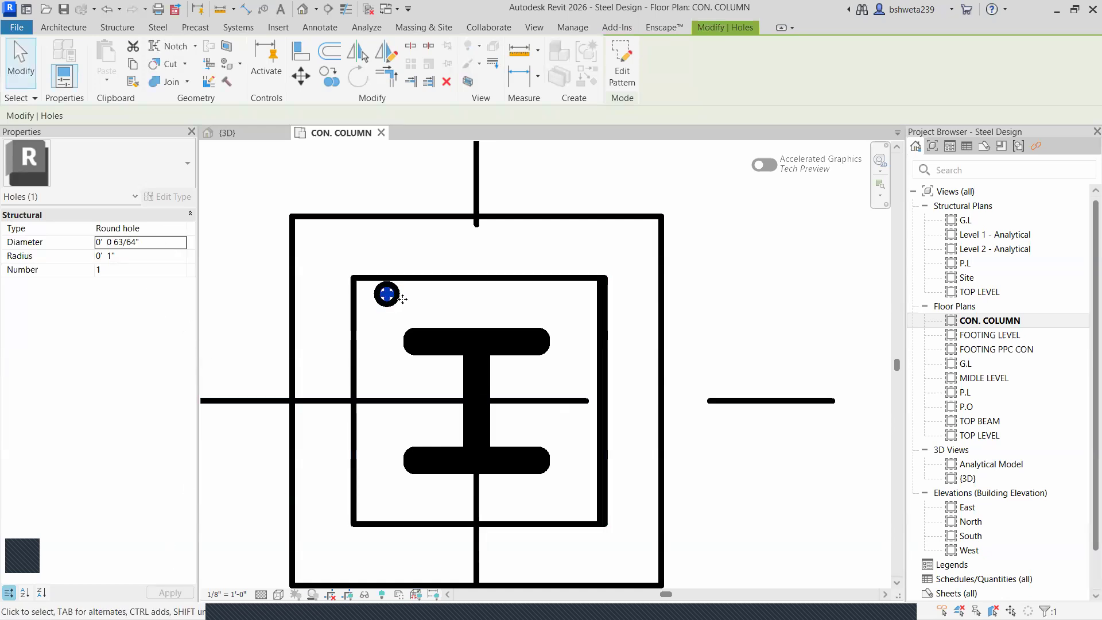
- Try to copy the 25 mm hole across to the plate's upper-right corner
click(328, 75)
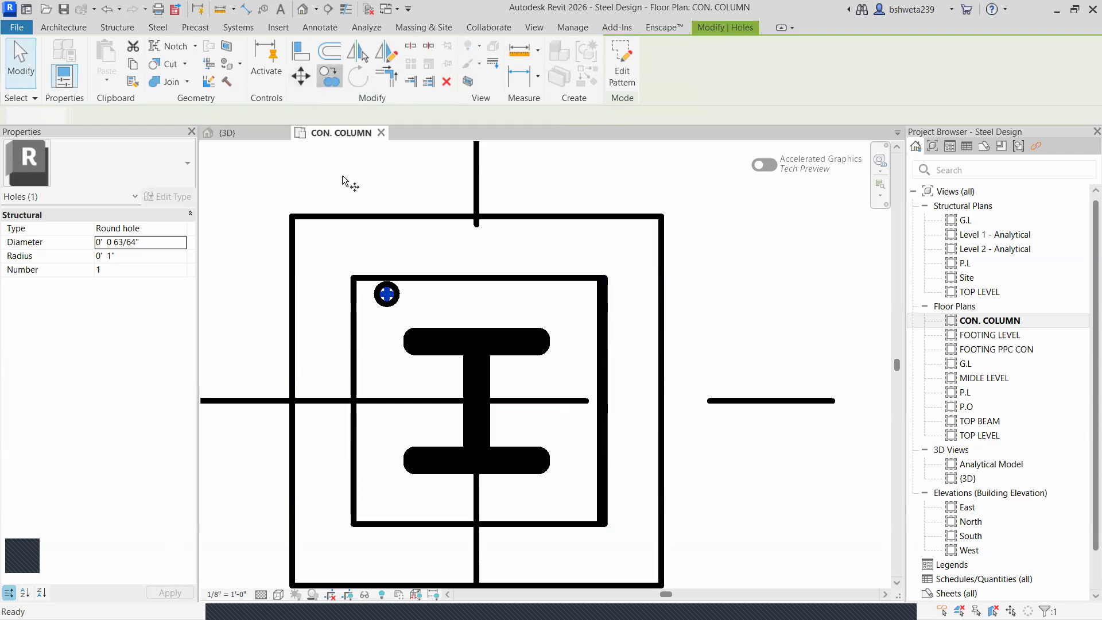
click(386, 306)
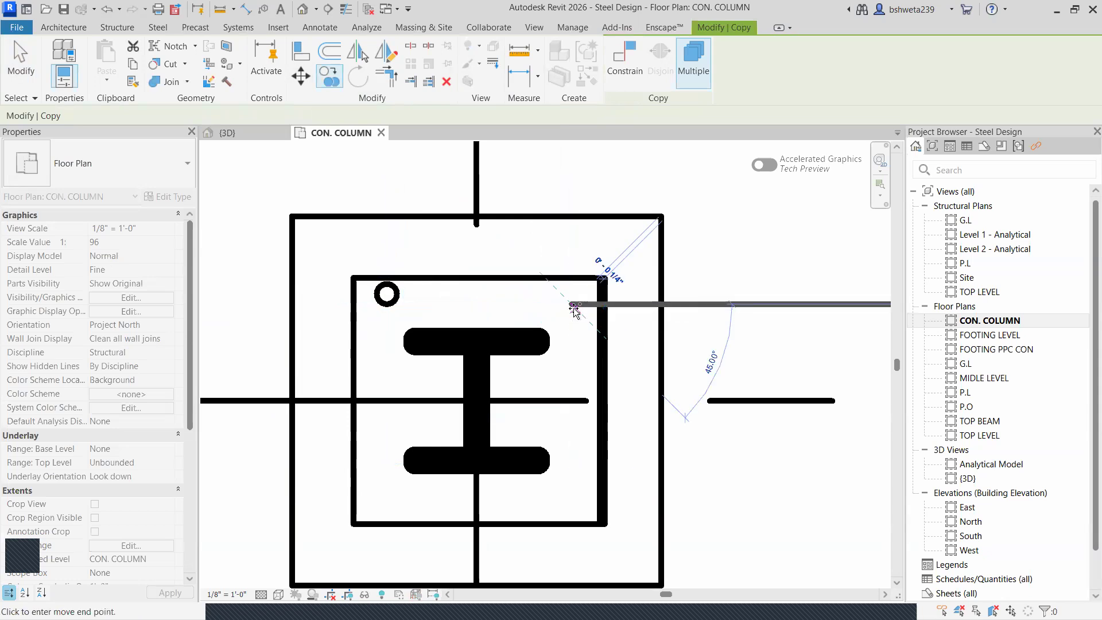
scroll(516, 339, down, 2)
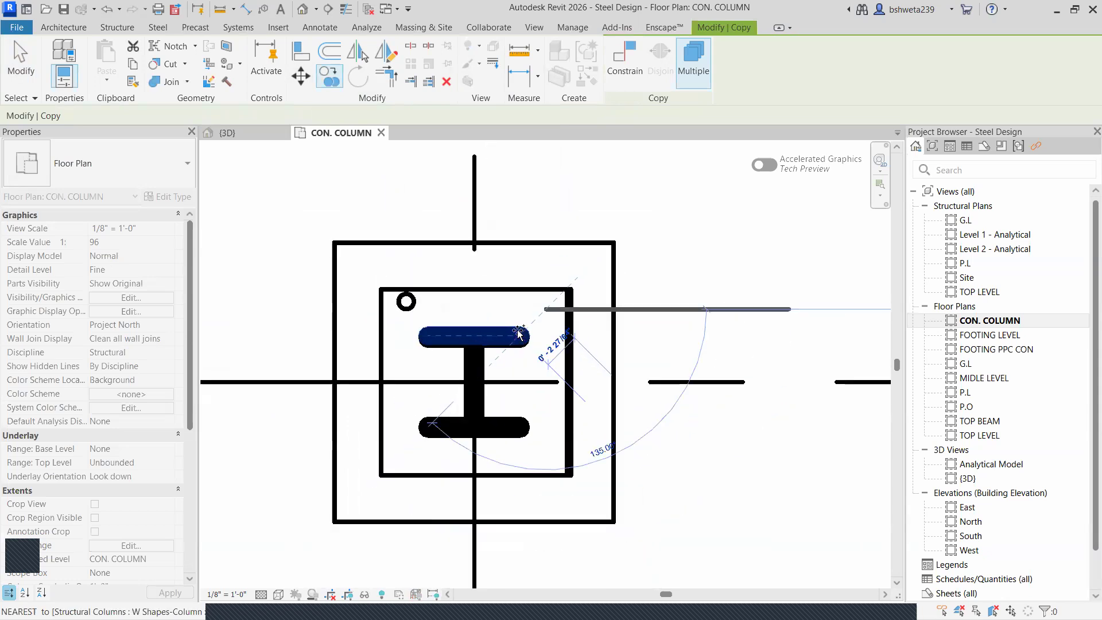
scroll(518, 339, up, 2)
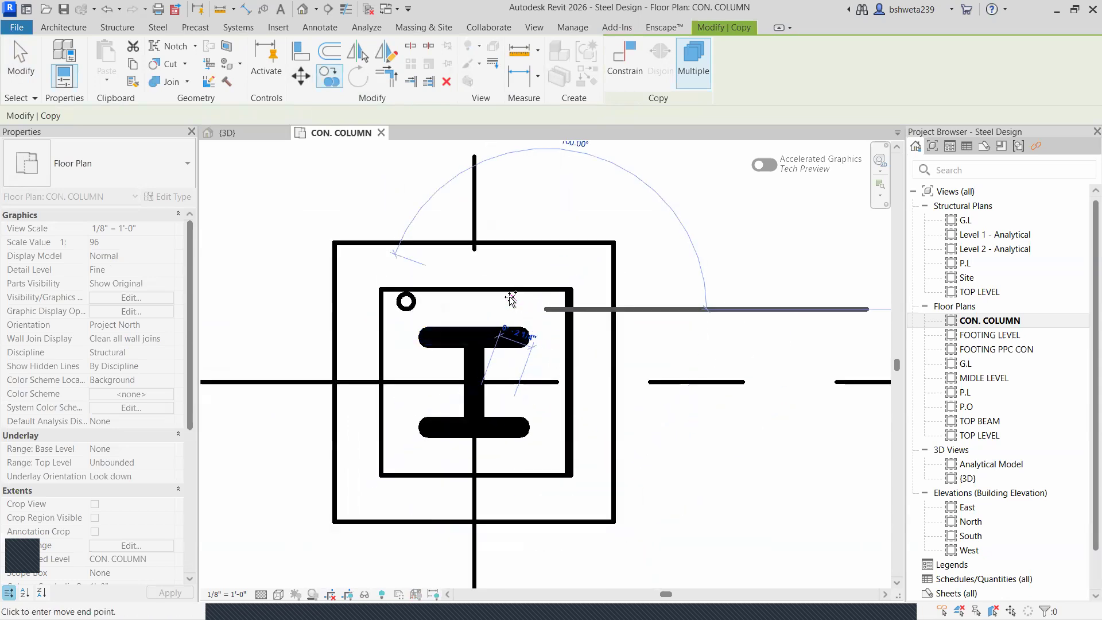
- Examine the base plate between the concrete column and the steel column in the 3D view
click(247, 140)
shift+middle_drag(563, 410, 443, 396)
scroll(488, 410, down, 4)
scroll(469, 356, up, 3)
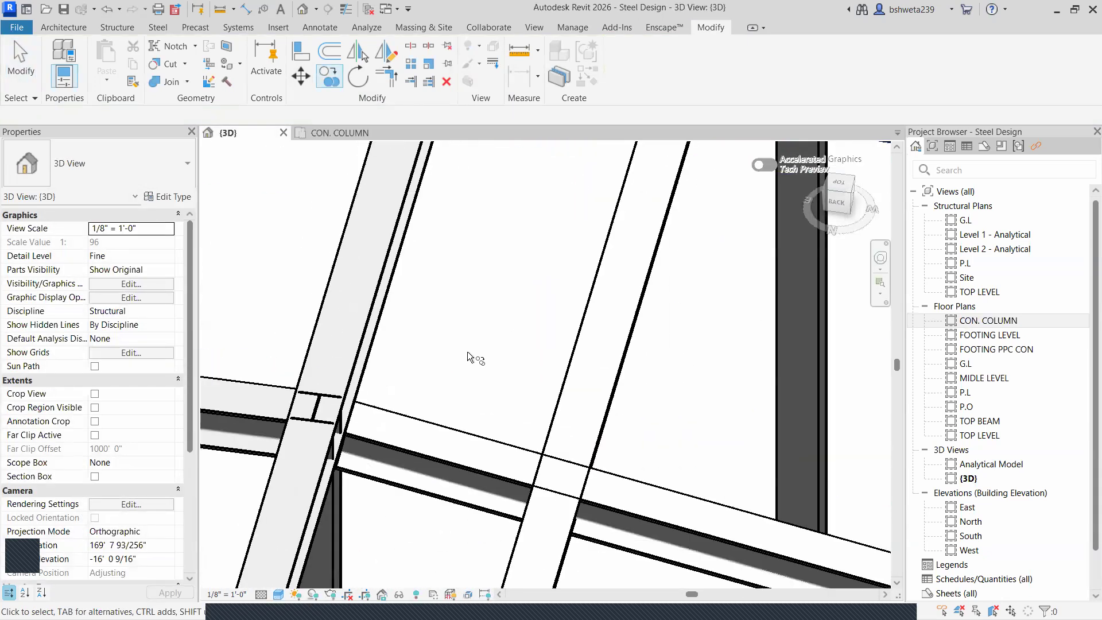
scroll(492, 477, down, 4)
scroll(474, 307, down, 3)
shift+middle_drag(473, 306, 471, 448)
scroll(479, 365, up, 3)
shift+middle_drag(480, 366, 480, 420)
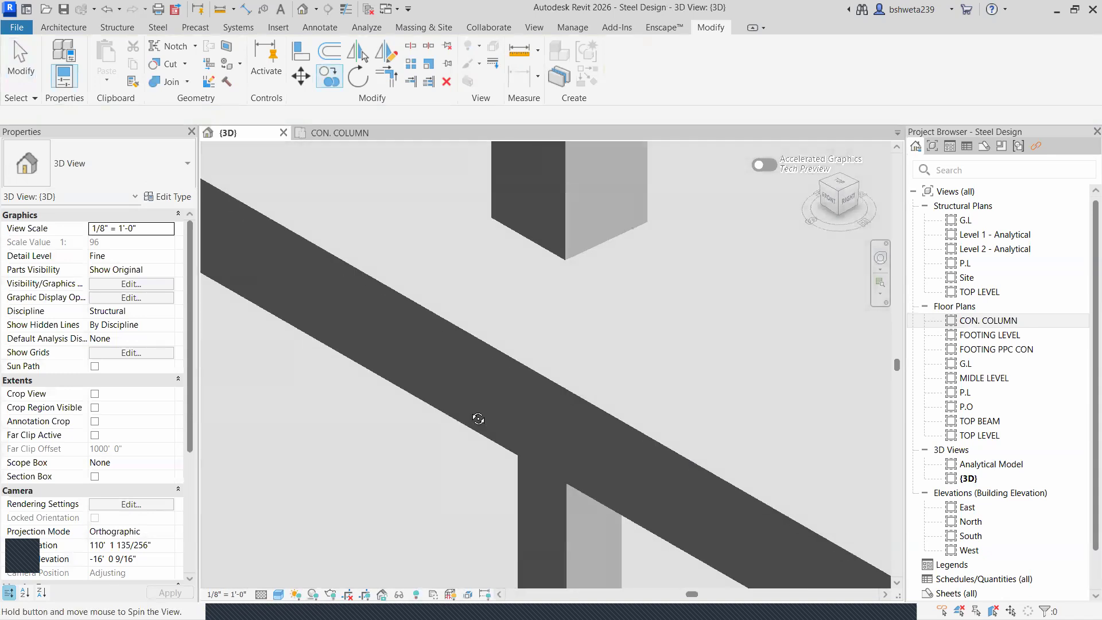
middle_drag(525, 255, 424, 488)
scroll(482, 338, up, 2)
middle_drag(468, 306, 429, 465)
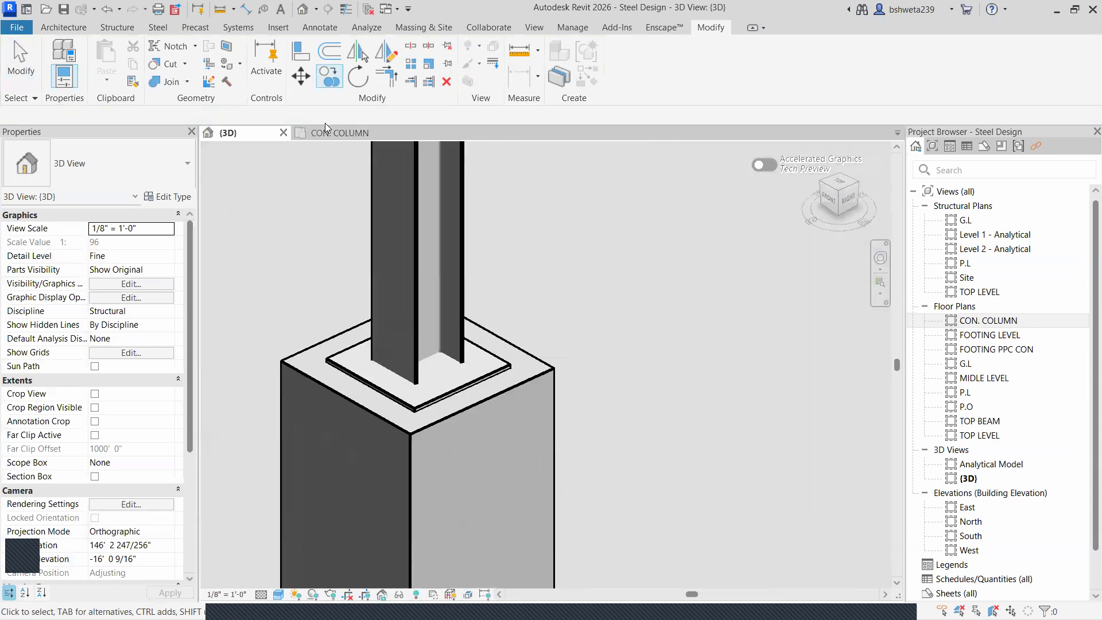
- Select the holed plate in the CON. COLUMN floor plan and look through its coating options
click(327, 132)
scroll(448, 341, up, 1)
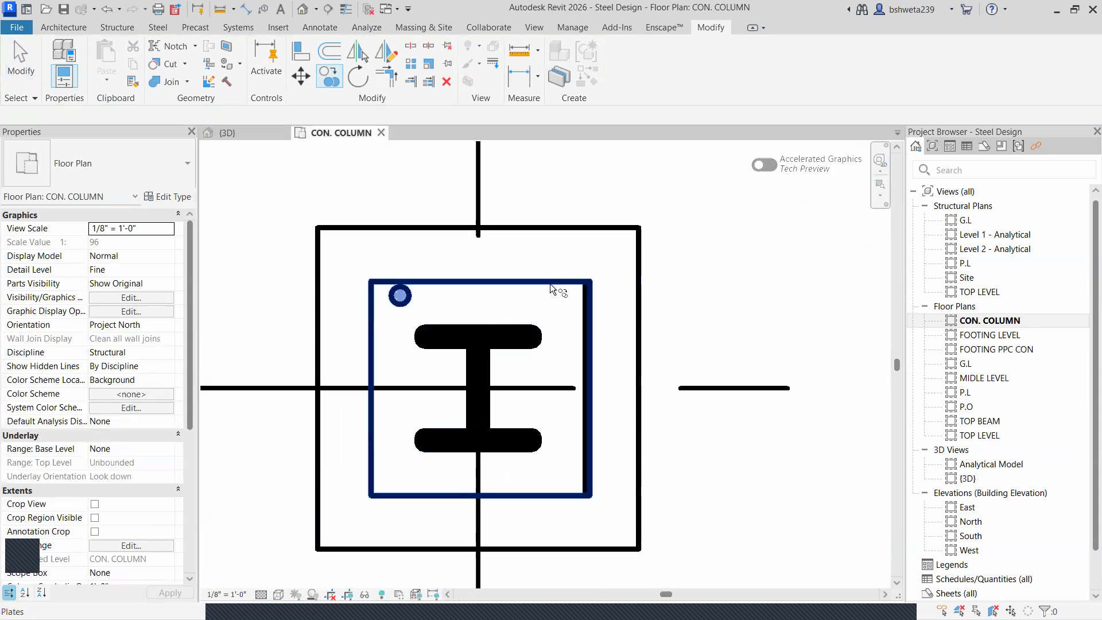
click(408, 303)
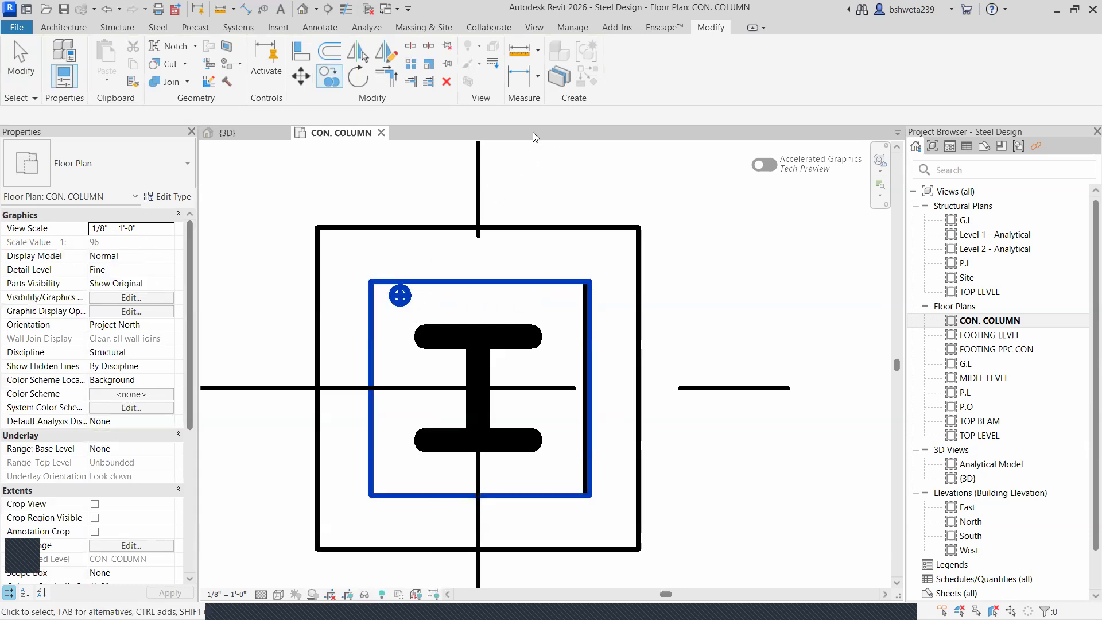
scroll(138, 297, down, 5)
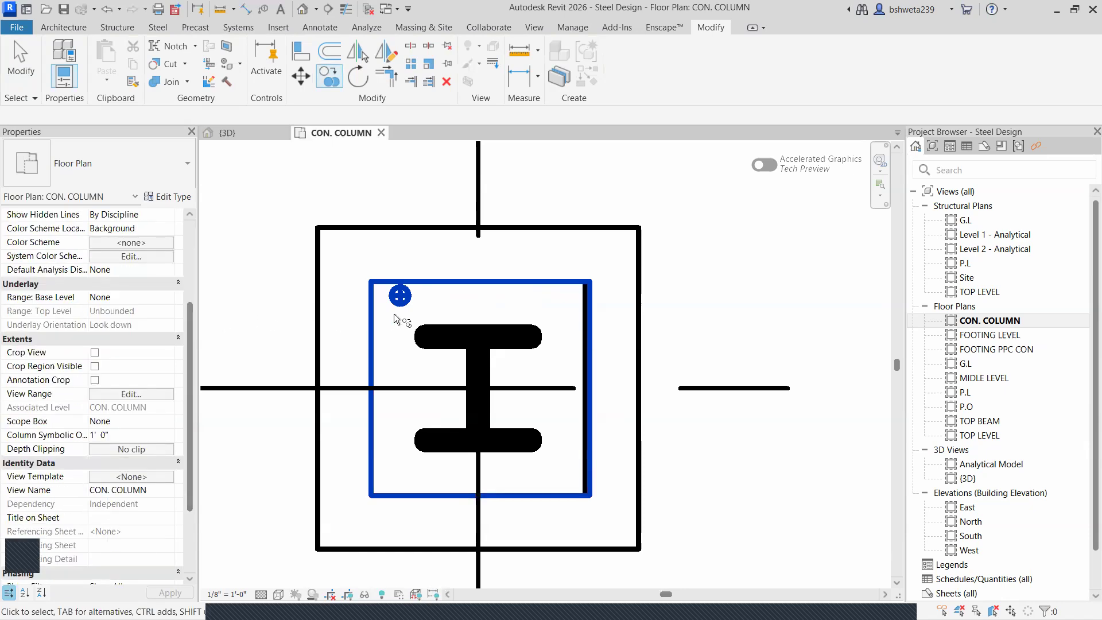
scroll(401, 297, up, 2)
click(409, 299)
scroll(361, 324, down, 3)
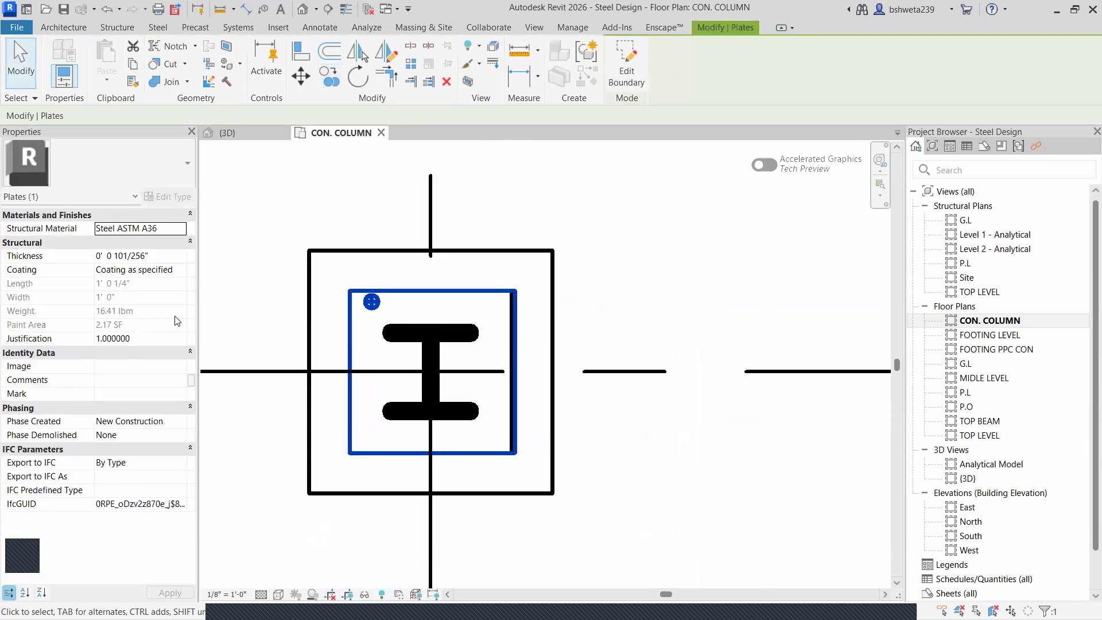
click(172, 269)
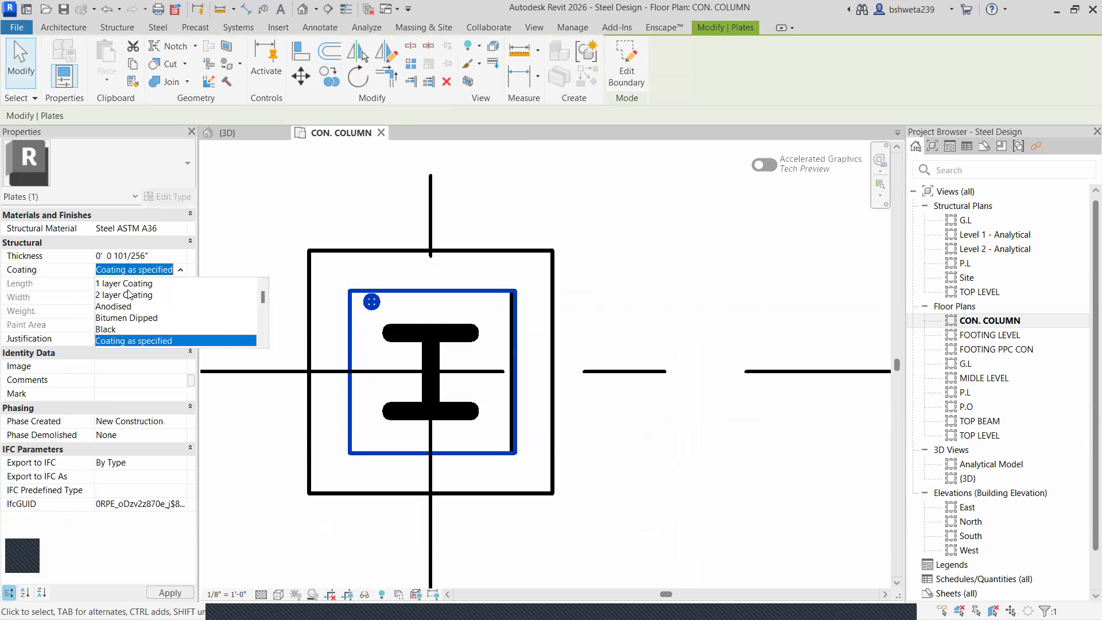
scroll(128, 300, up, 1)
scroll(115, 297, down, 4)
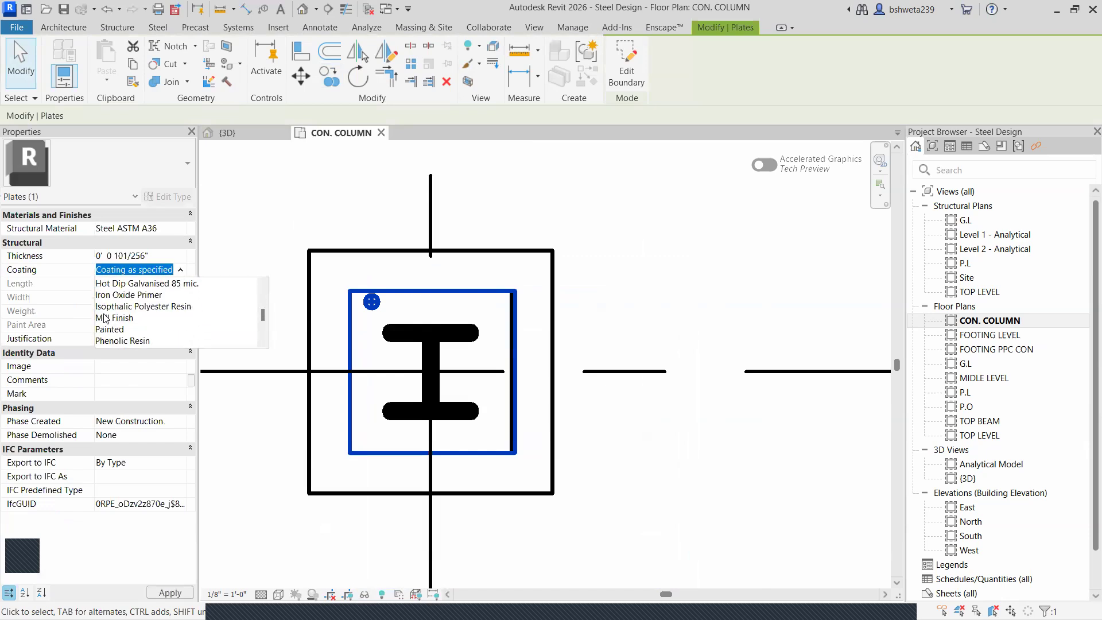
click(81, 329)
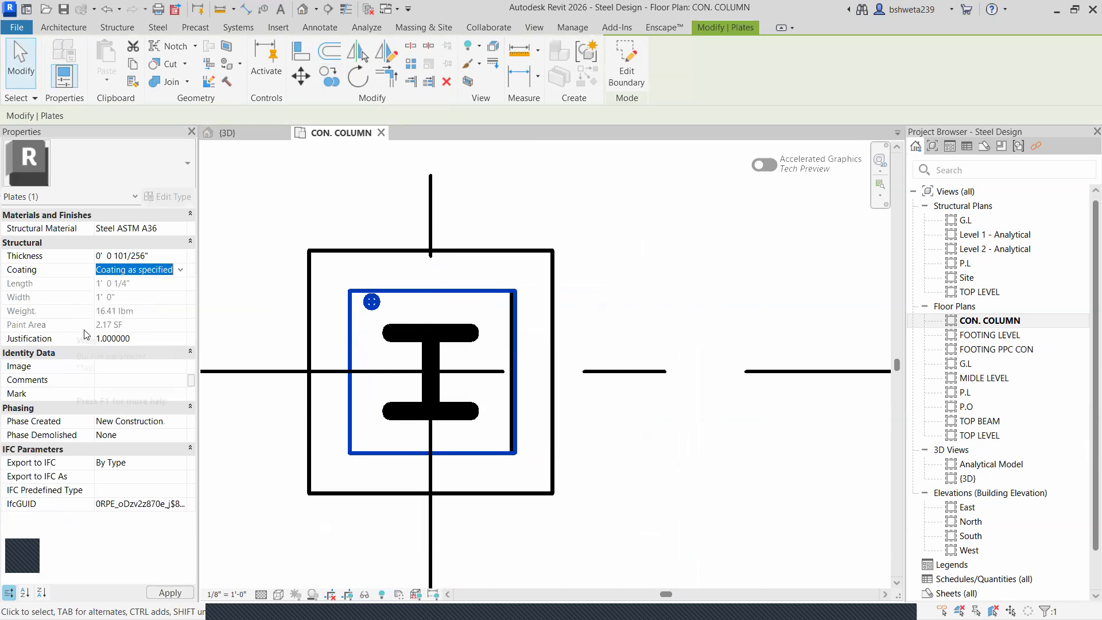
- Try to enlarge the holed plate by nudging its upper boundary edge outward to a depth of 1' 1 1/4"
click(363, 329)
click(385, 294)
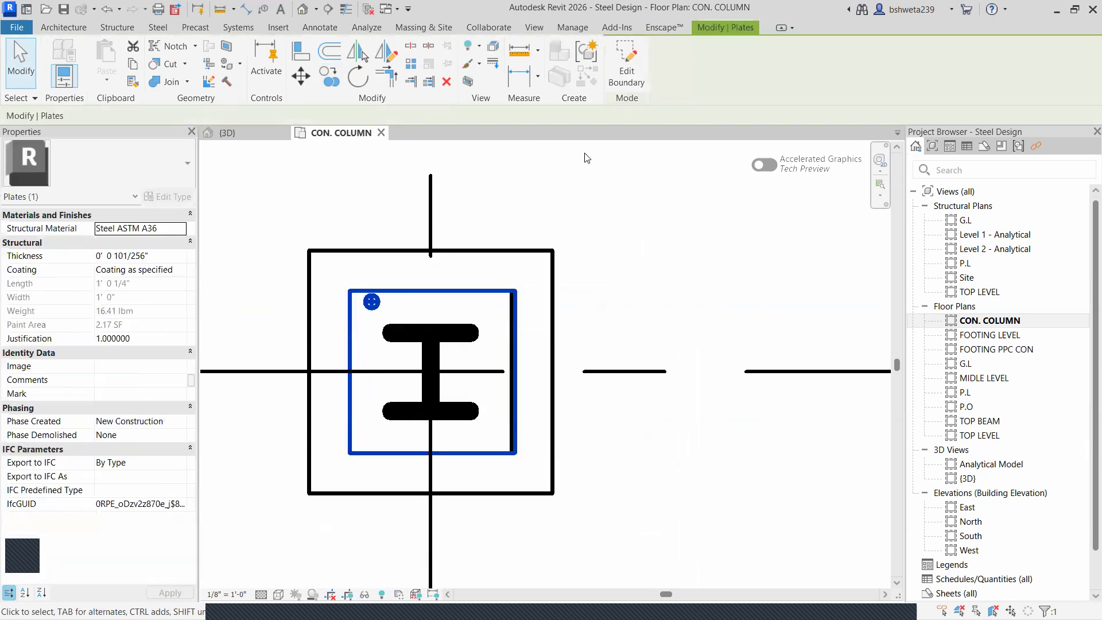
click(642, 71)
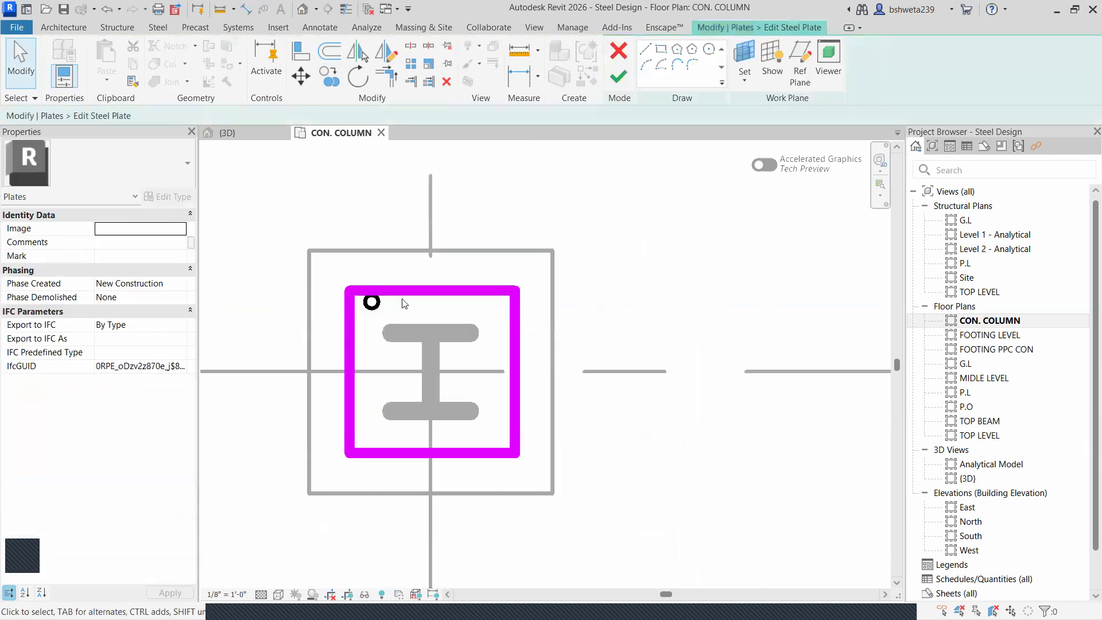
scroll(404, 303, up, 2)
click(381, 291)
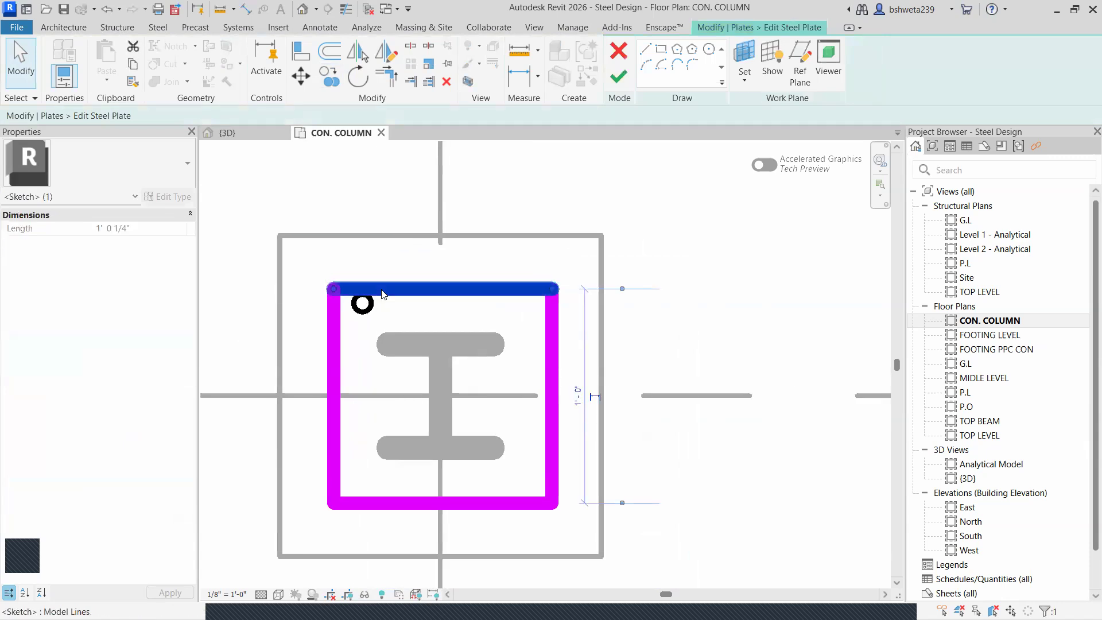
key(Up)
key(Up)
key(Up)
key(Up)
key(Up)
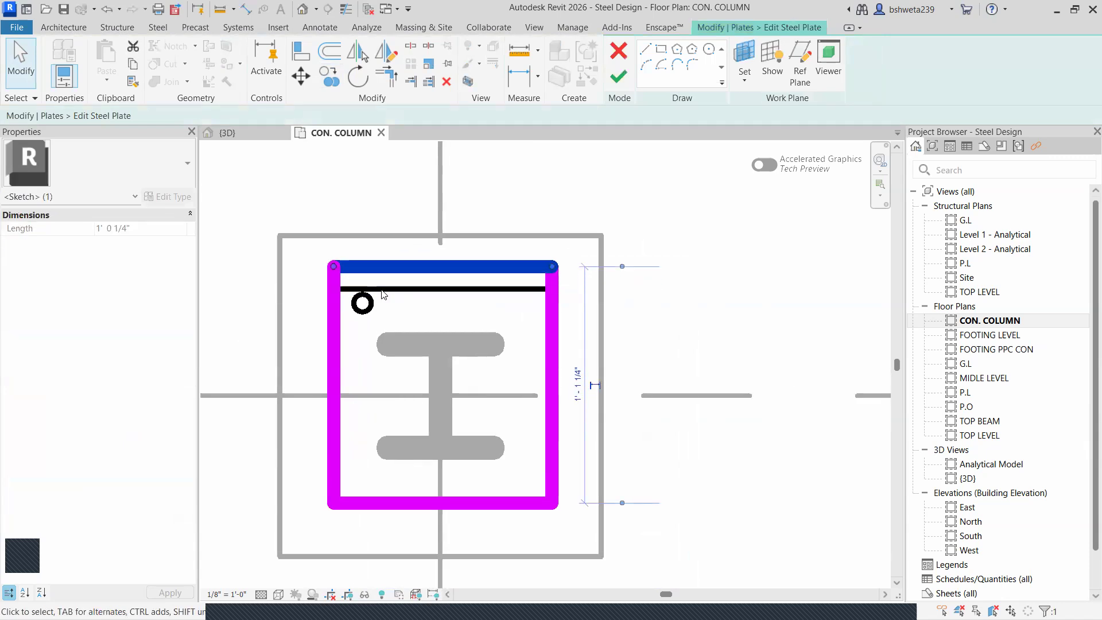
key(Escape)
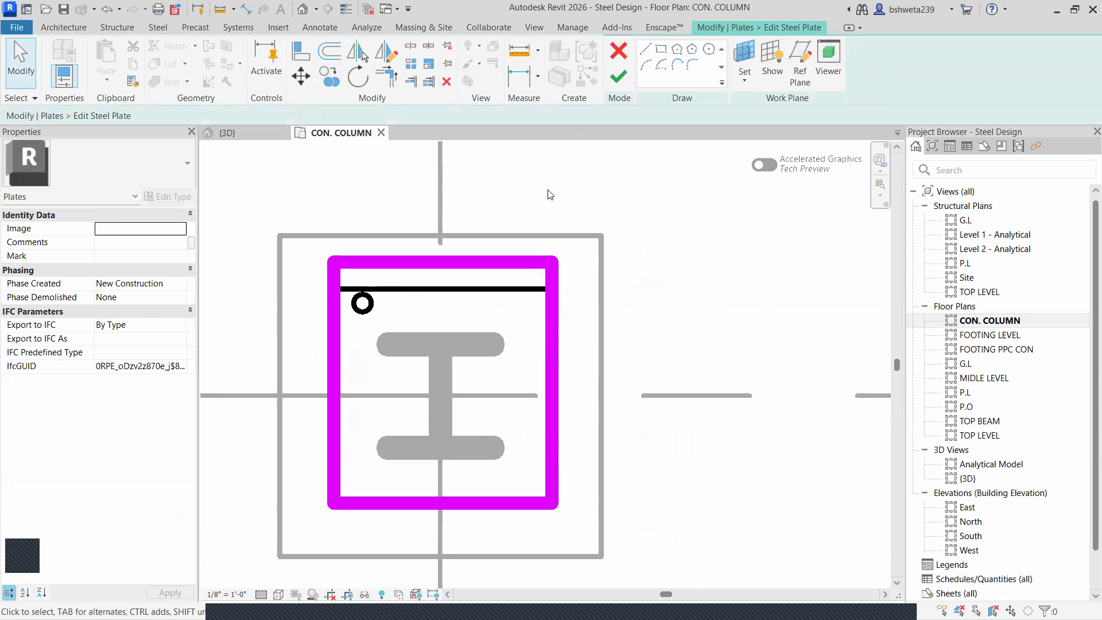
- Discard the boundary edits to the holed plate and leave its sketch
click(143, 325)
click(180, 324)
click(180, 324)
click(618, 51)
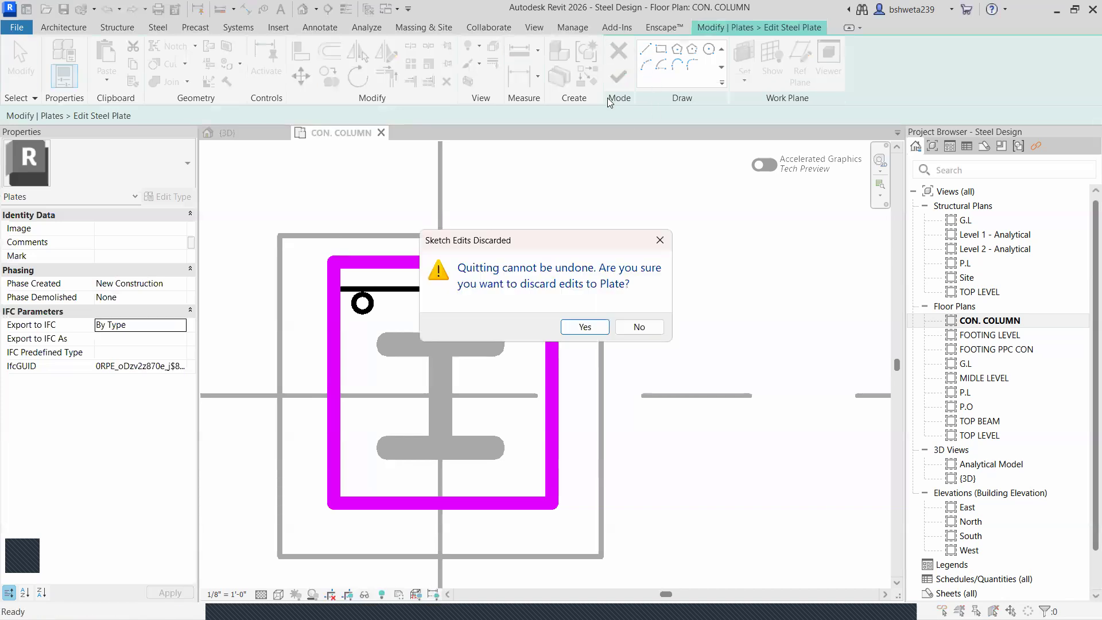
click(584, 325)
key(Escape)
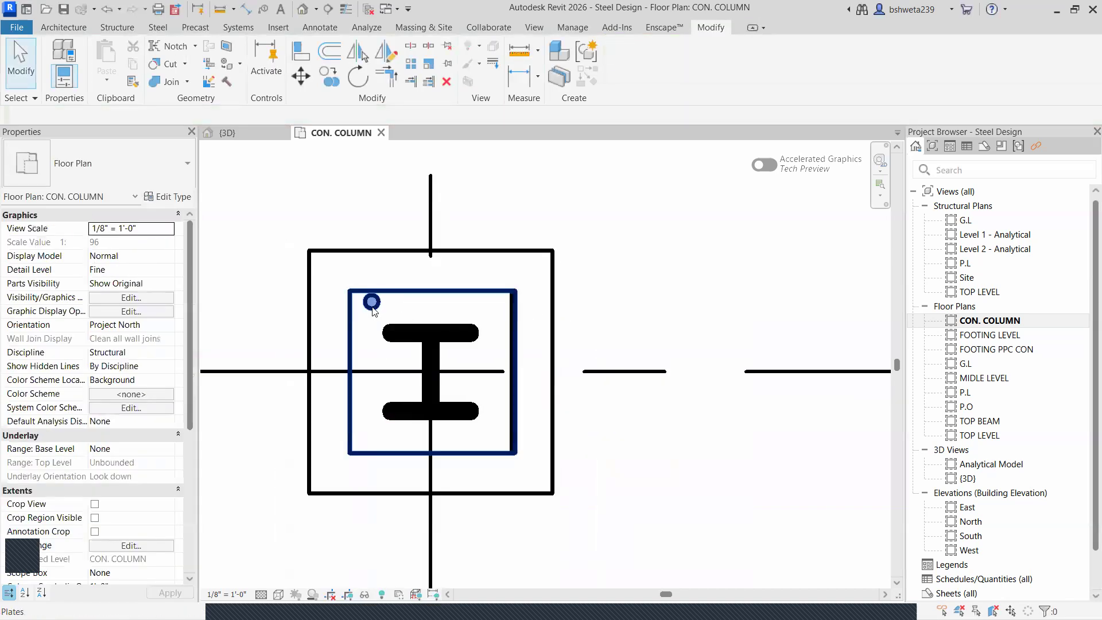
click(372, 310)
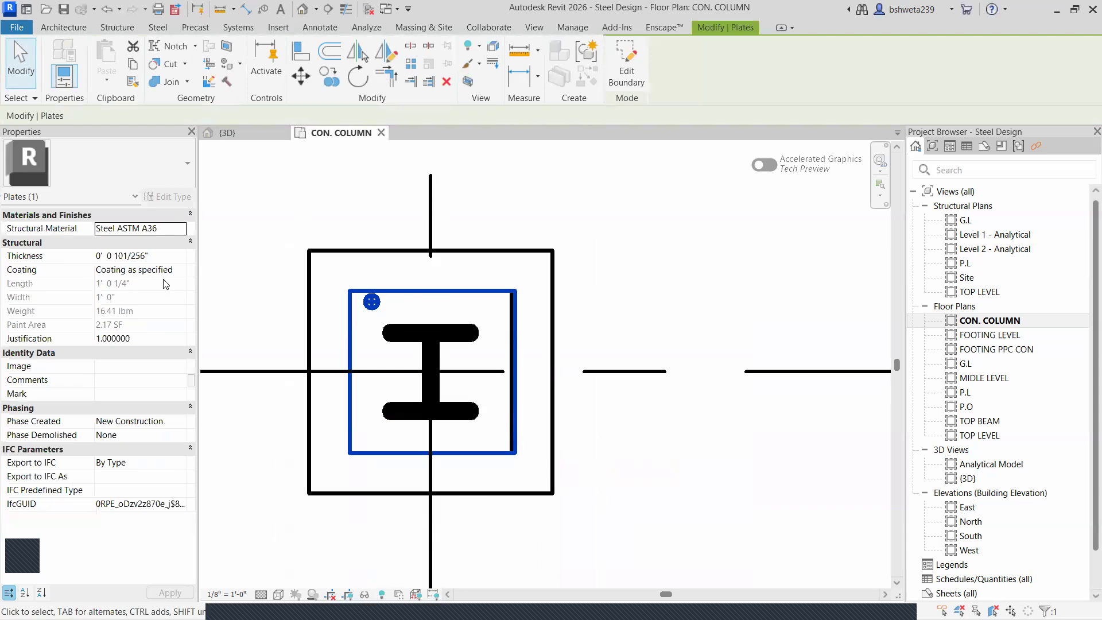
click(161, 338)
click(163, 397)
key(Escape)
key(Escape)
- Try to copy the holed plate using the hole near its upper-left corner as the start point
click(510, 377)
click(329, 77)
click(371, 303)
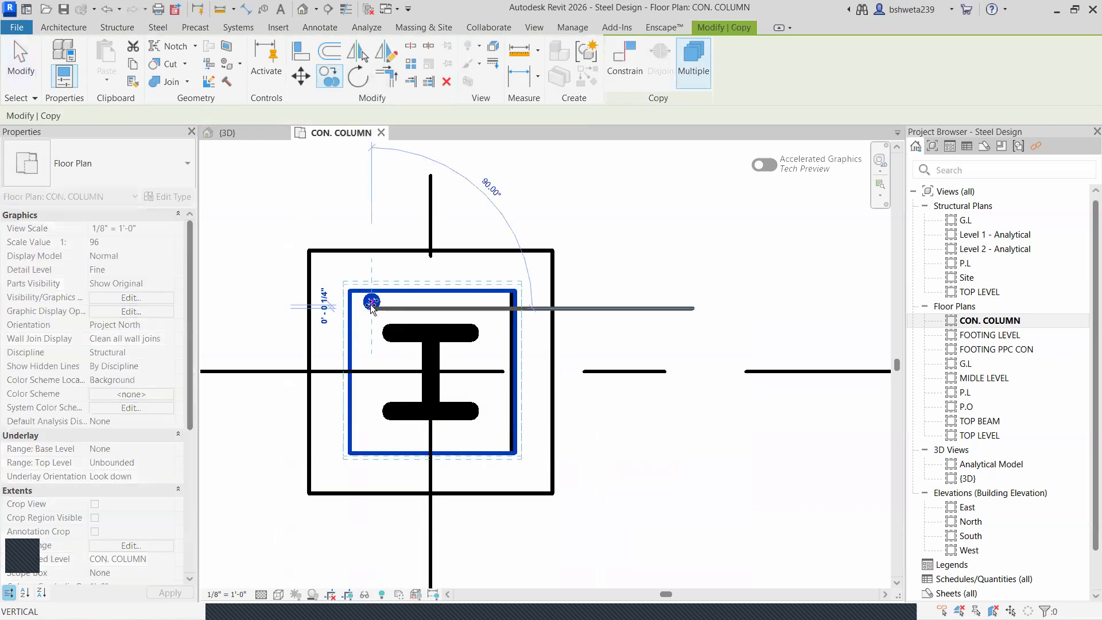
click(373, 311)
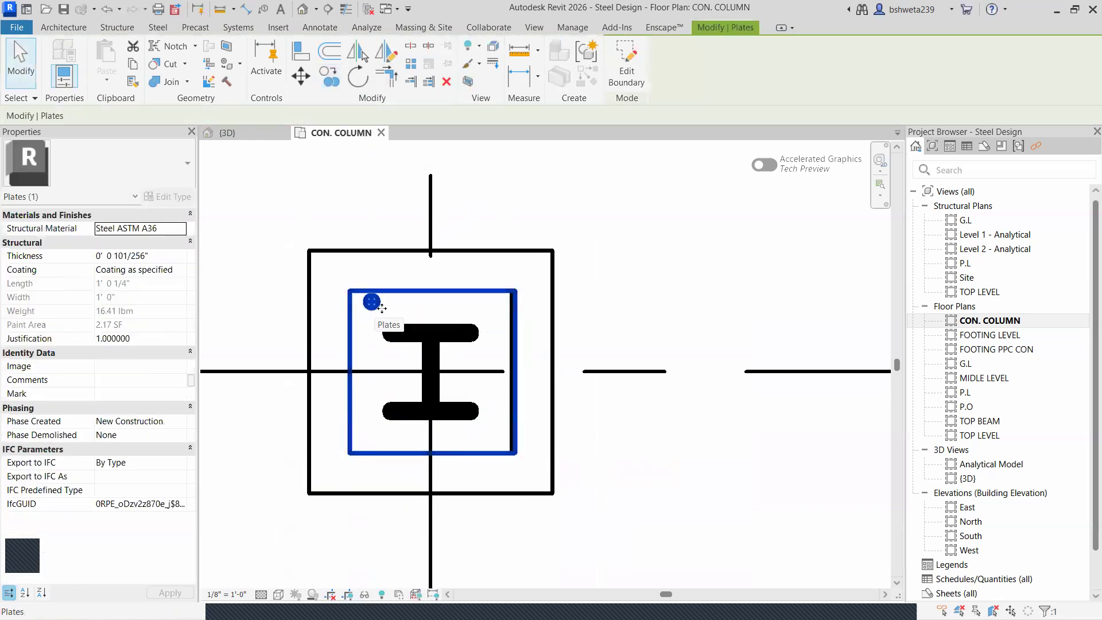
- Delete the holed plate around the steel column
click(482, 206)
click(381, 289)
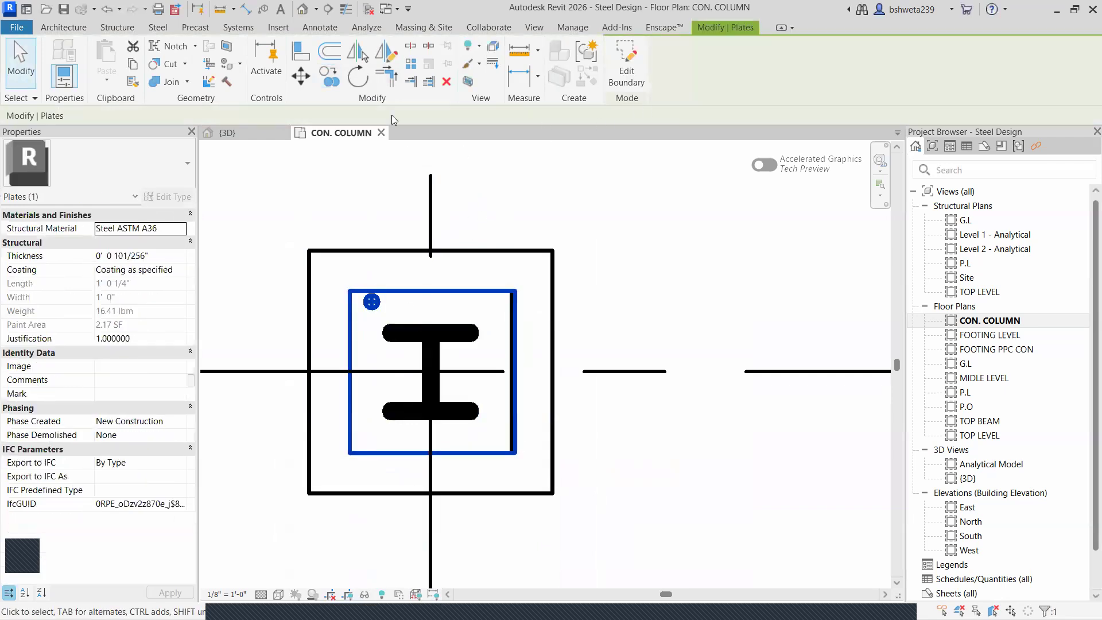
key(Escape)
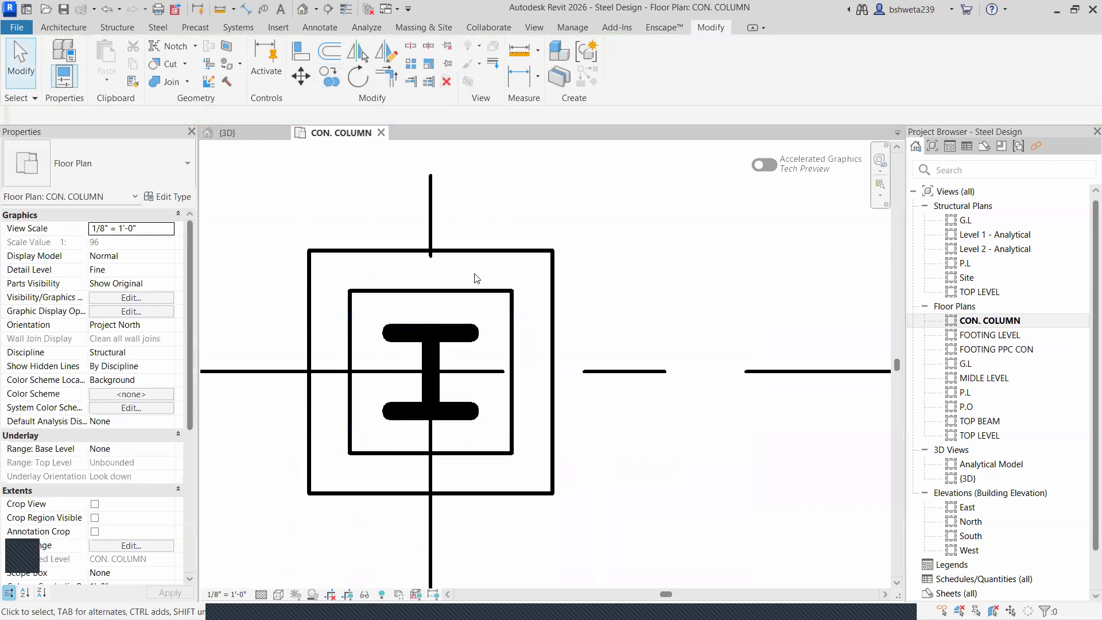
- Create a rectangular steel plate around the steel column, about 1' 0 3/4" by 1' 0 1/4", in the CON. COLUMN floor plan
click(151, 25)
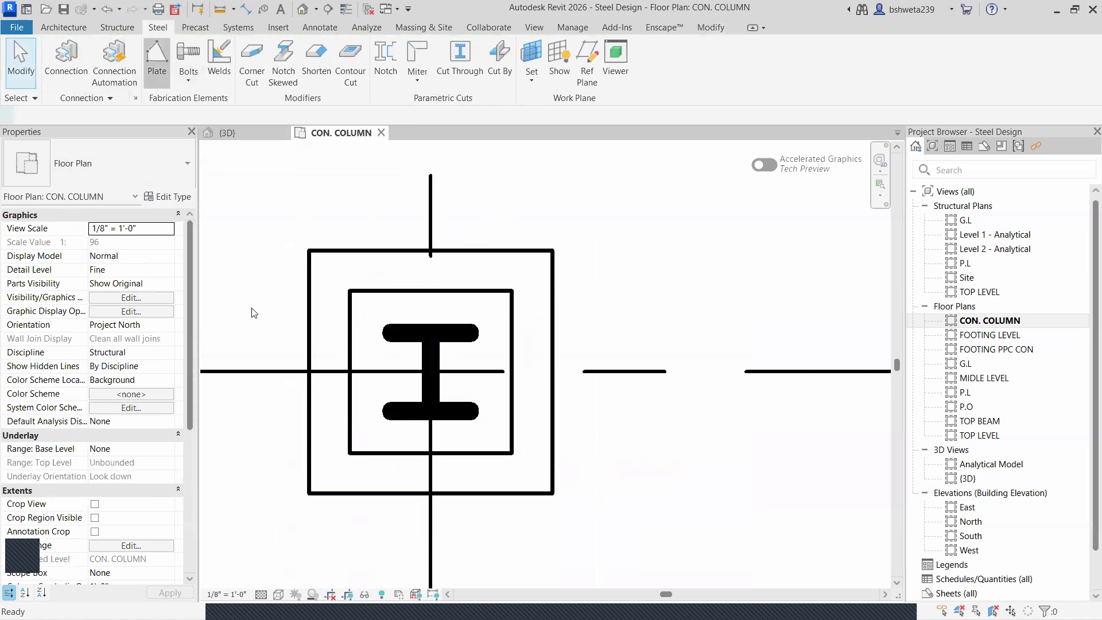
click(661, 49)
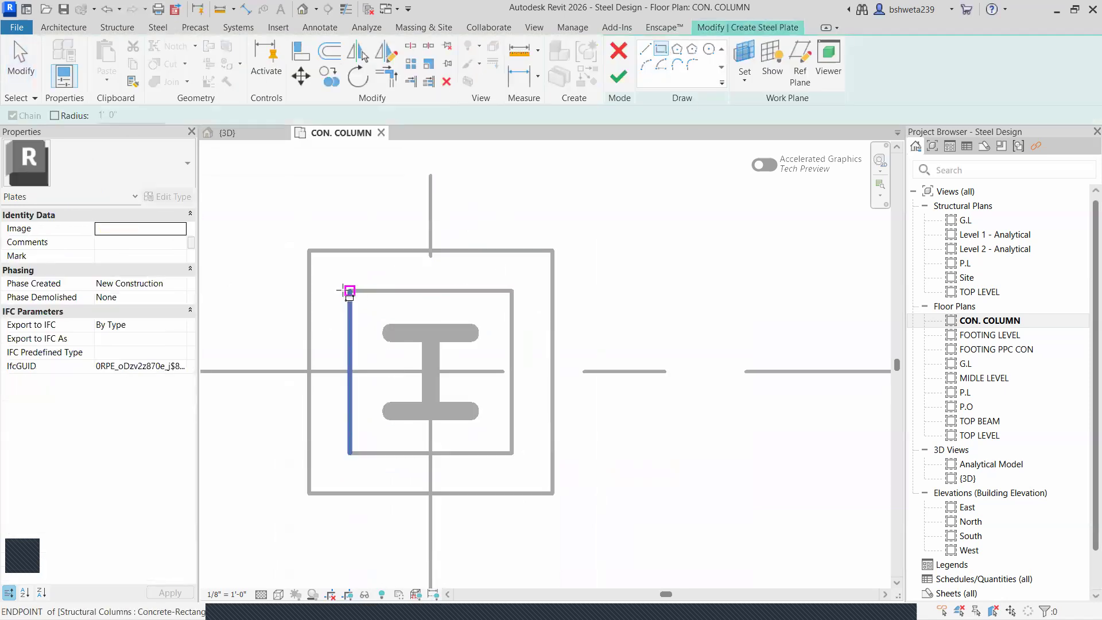
click(349, 291)
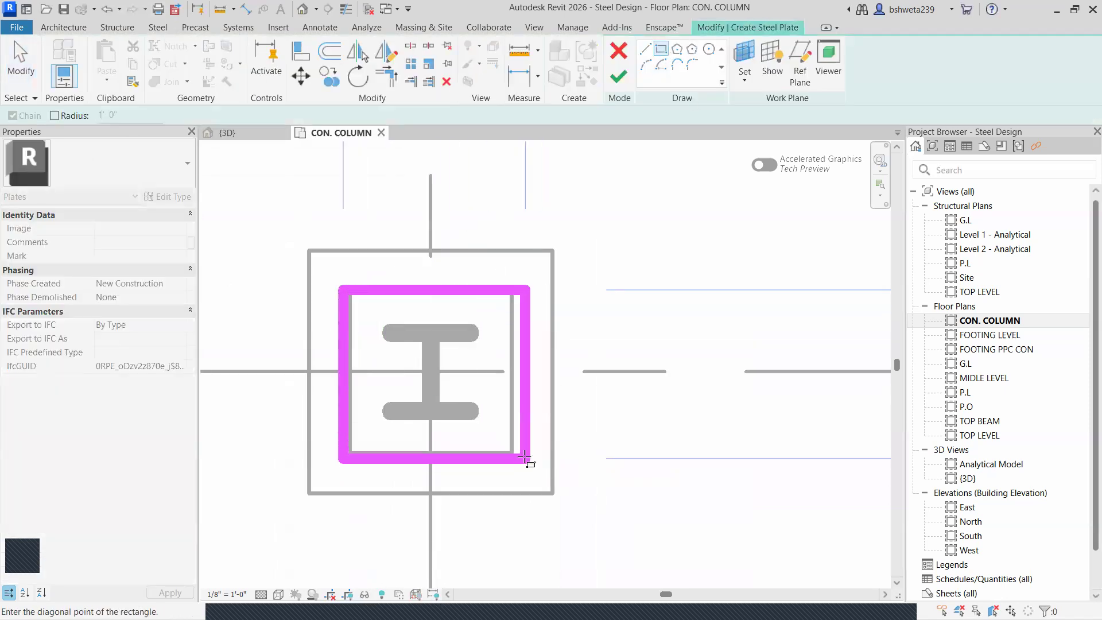
click(515, 455)
click(618, 76)
click(339, 316)
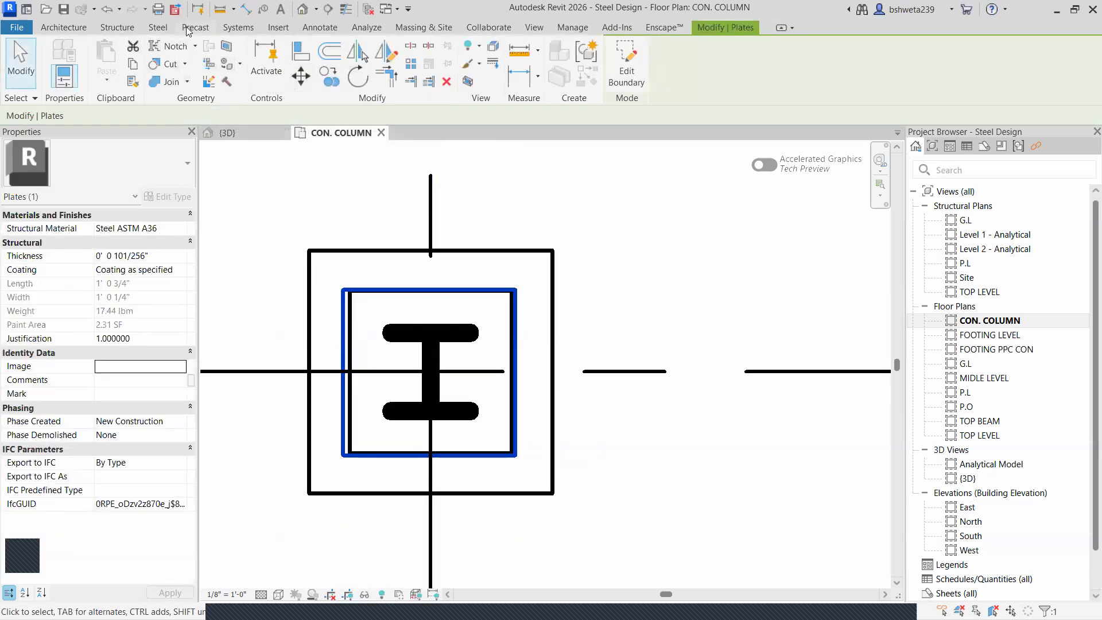
- Create a circular hole pattern with a radius of about 3/4" near the new plate's upper-left corner
click(158, 28)
click(189, 80)
click(195, 161)
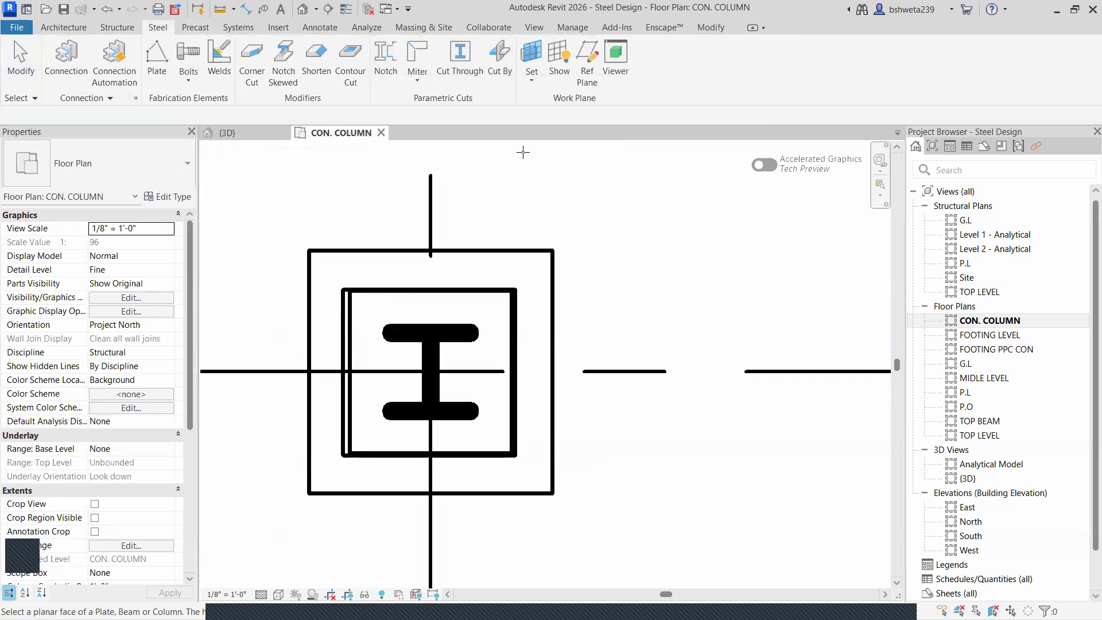
click(373, 298)
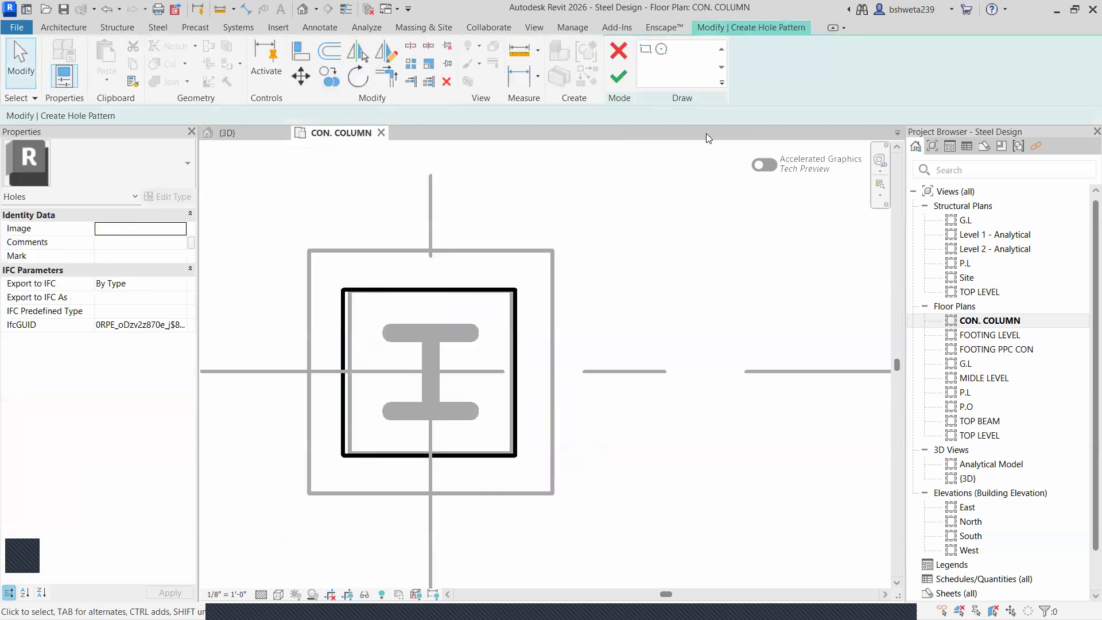
click(661, 49)
scroll(362, 315, up, 1)
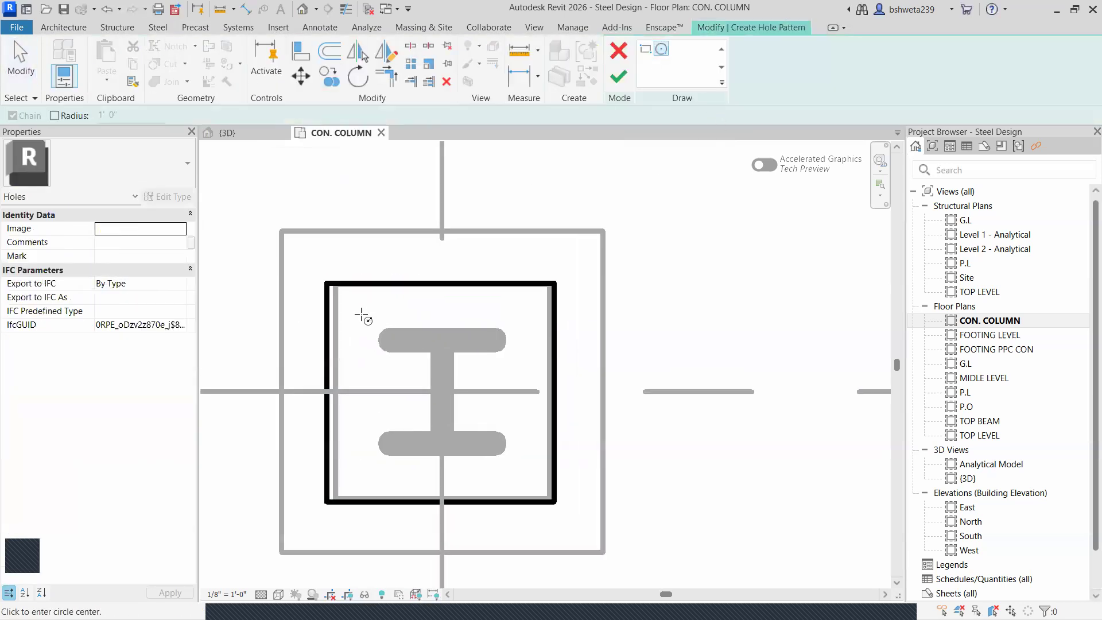
click(376, 320)
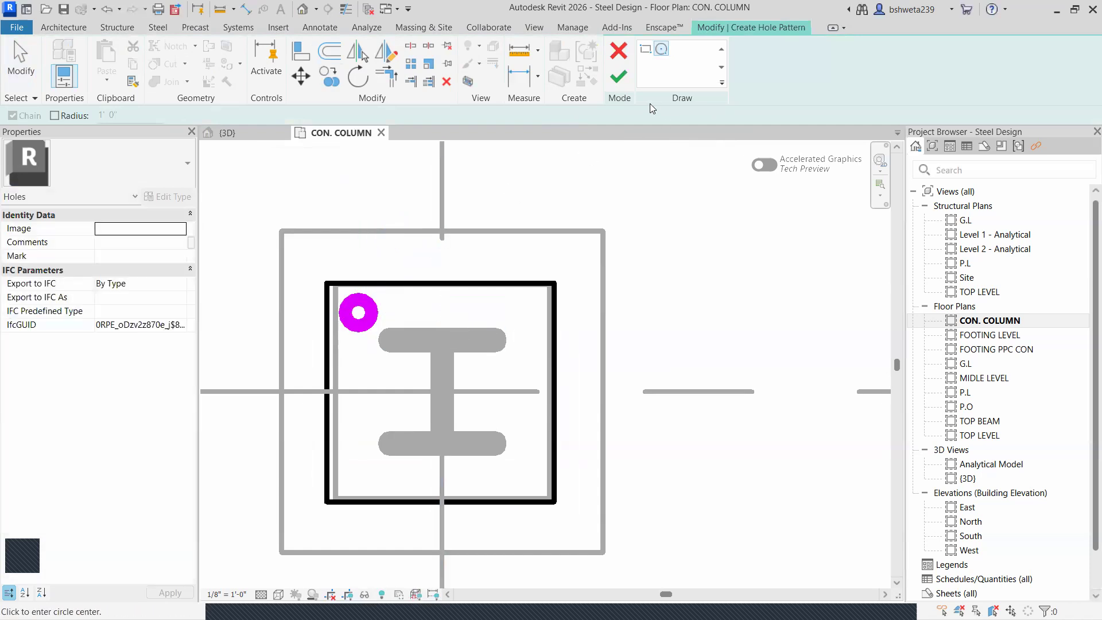
click(627, 81)
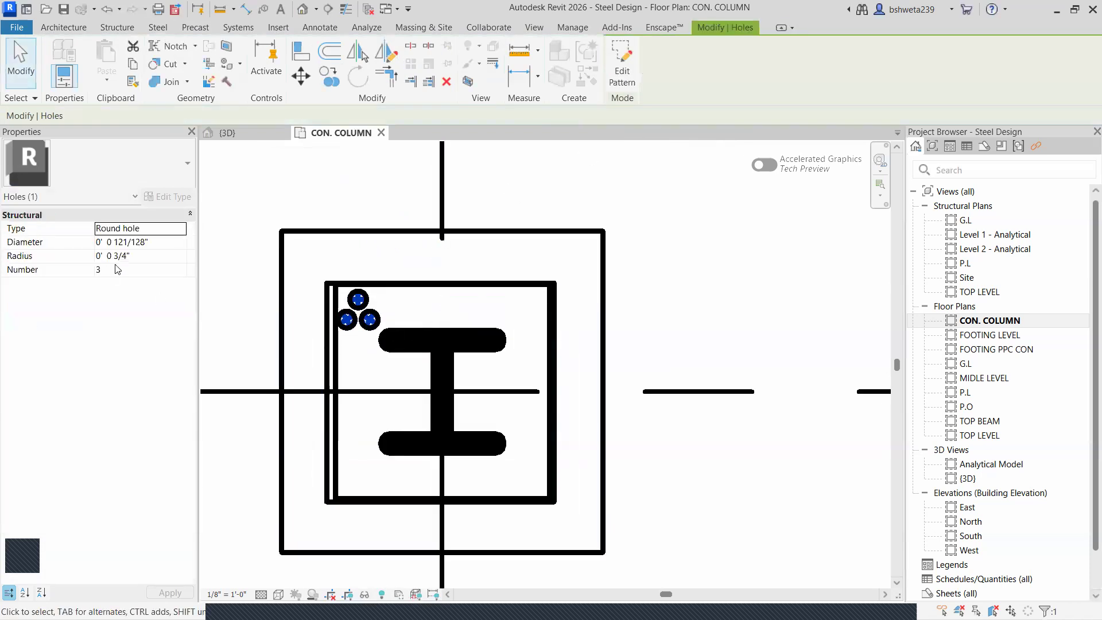
- Set the hole pattern's number to 4 and apply it
click(179, 274)
click(181, 272)
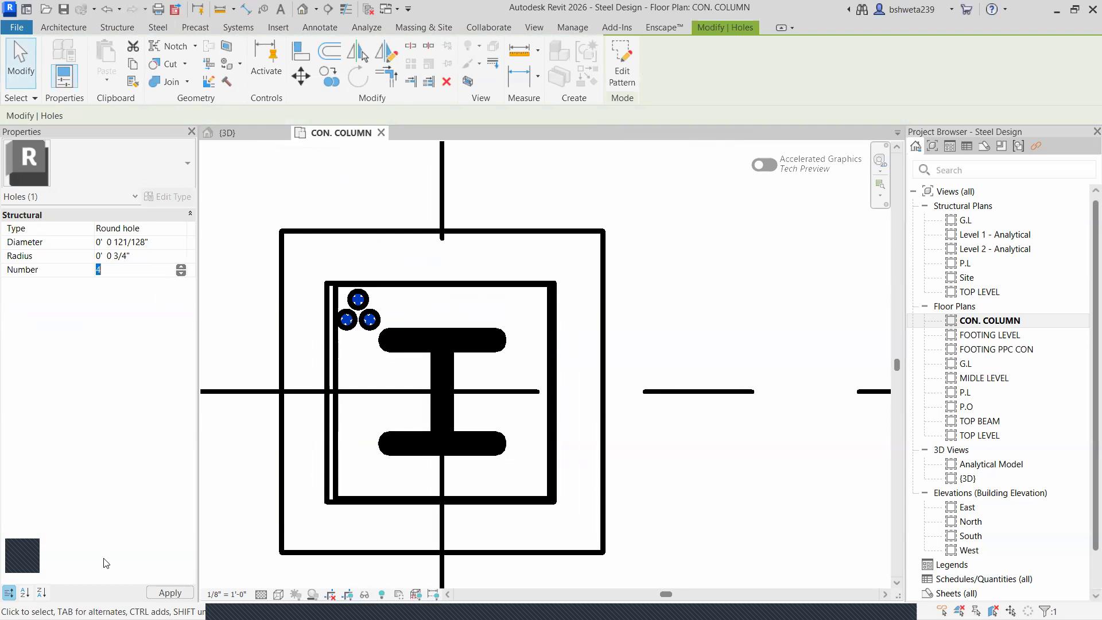
click(169, 592)
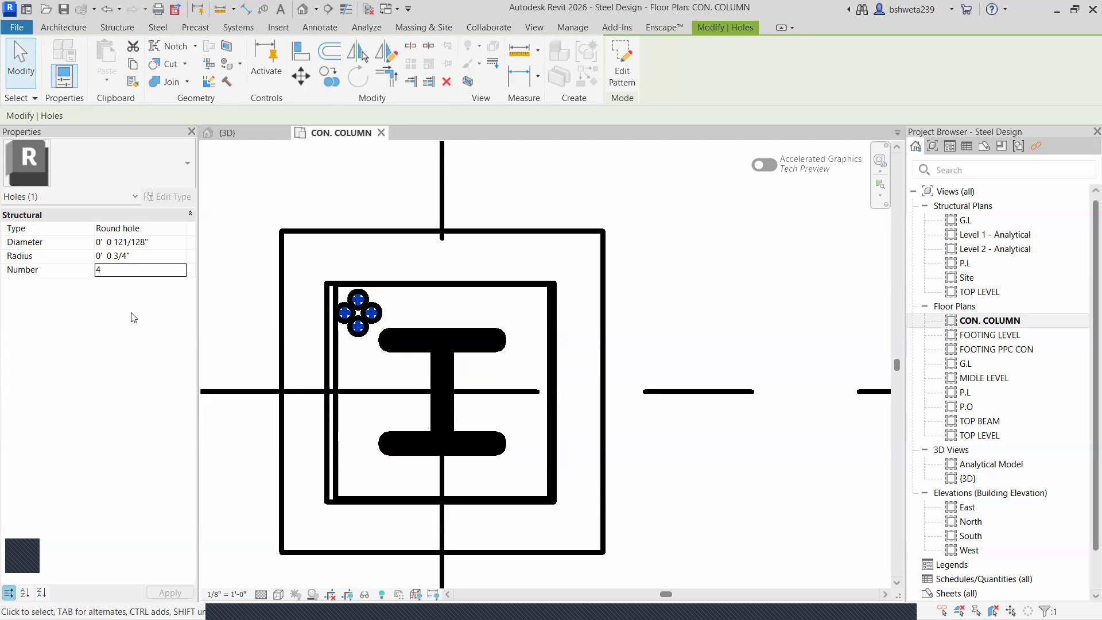
- Reduce the hole pattern's number to 1 and apply it
click(174, 275)
click(182, 273)
click(182, 274)
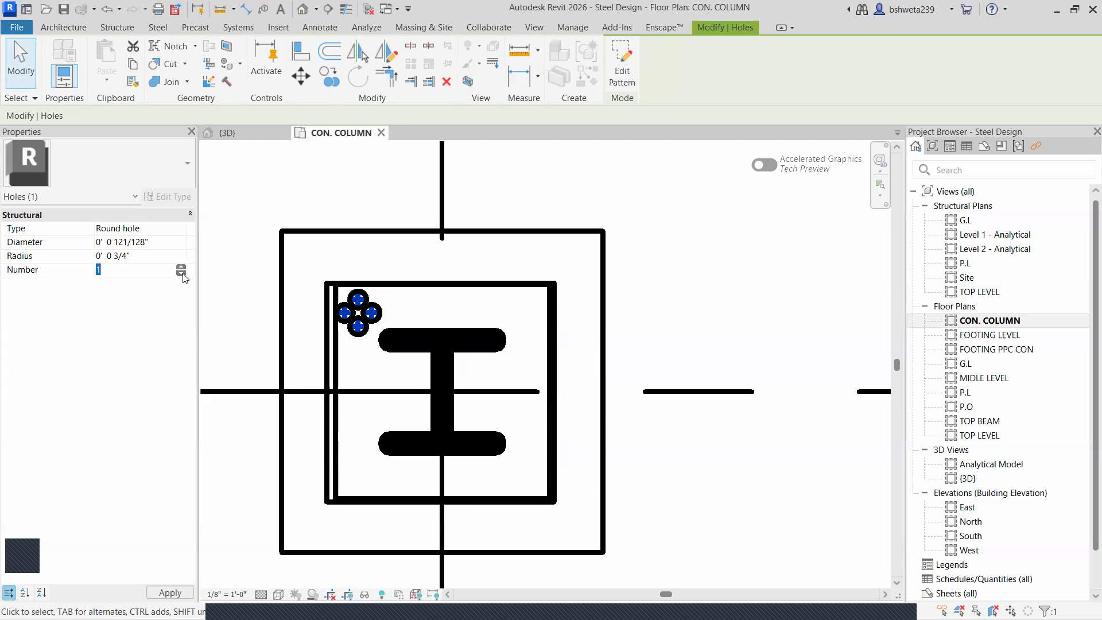
click(170, 592)
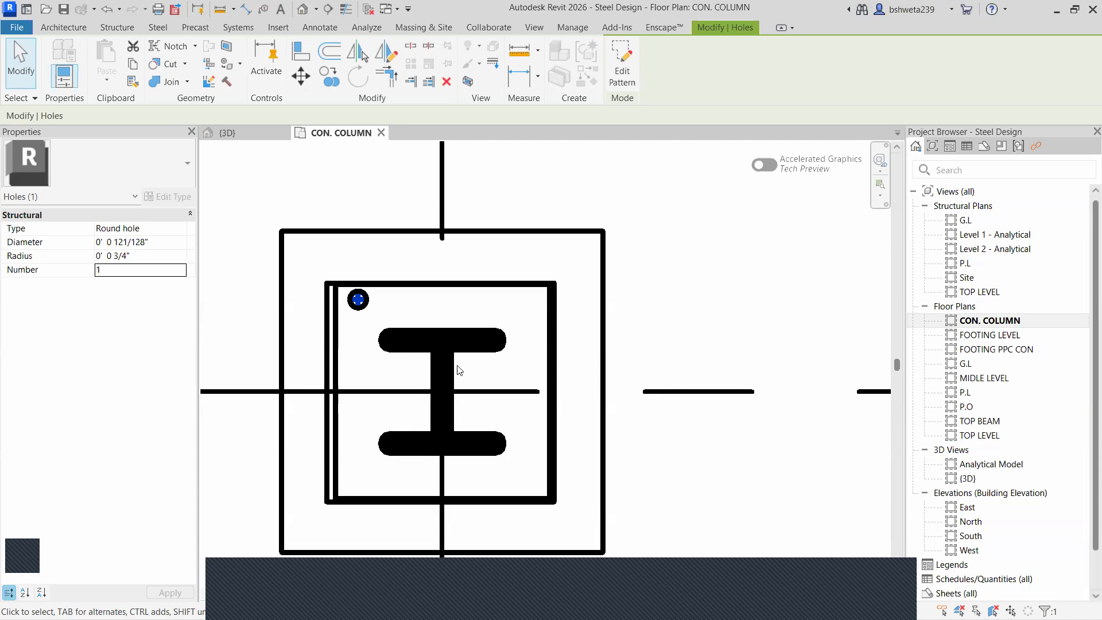
scroll(454, 366, down, 2)
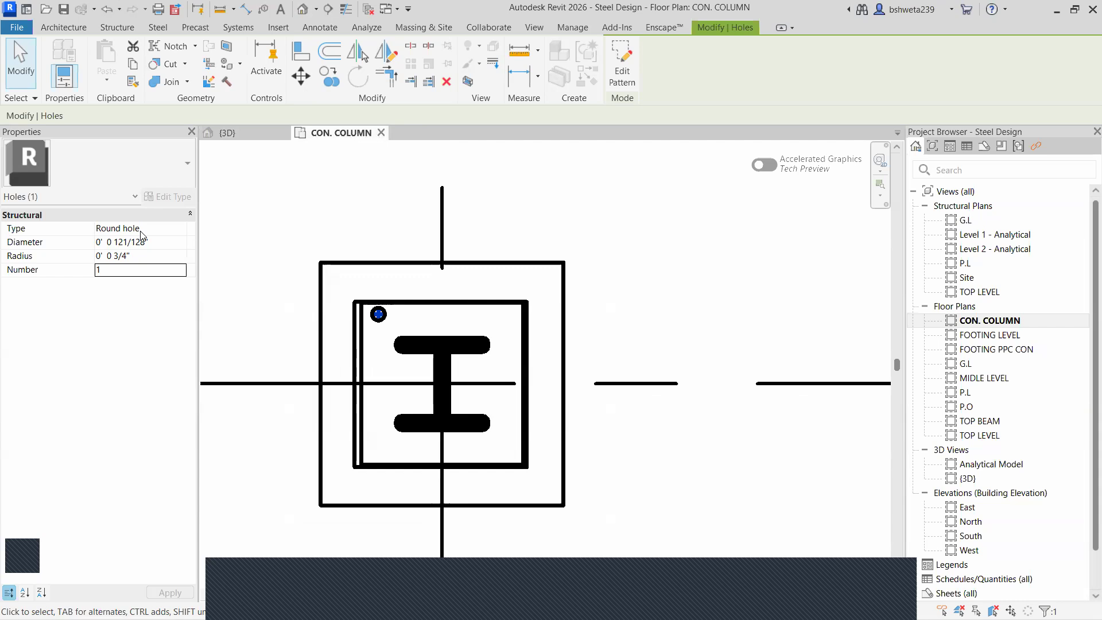
click(177, 230)
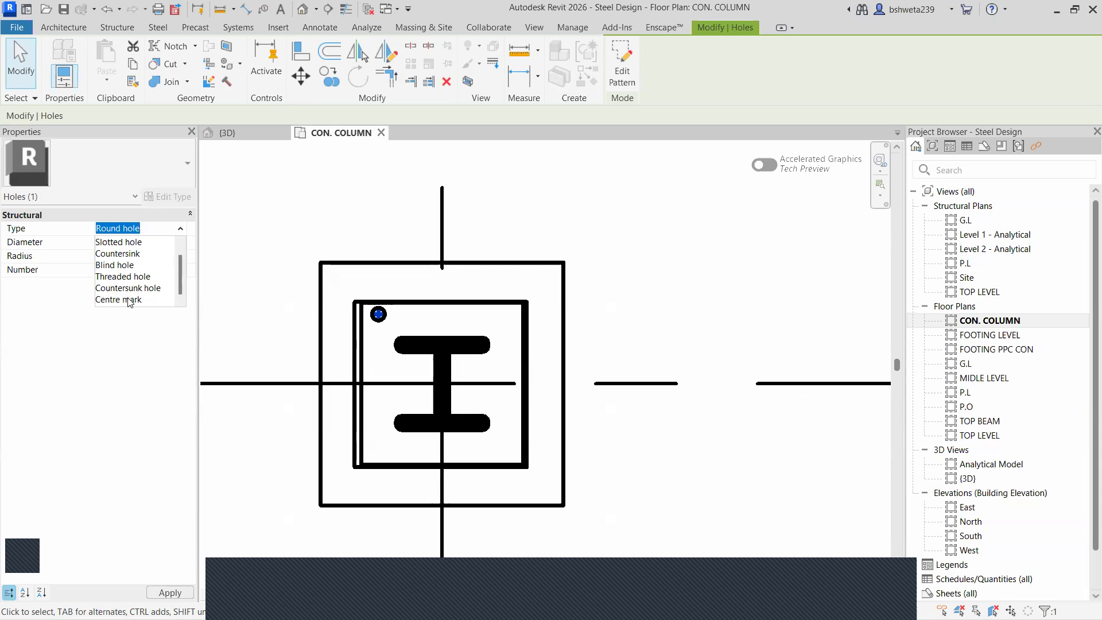
click(332, 82)
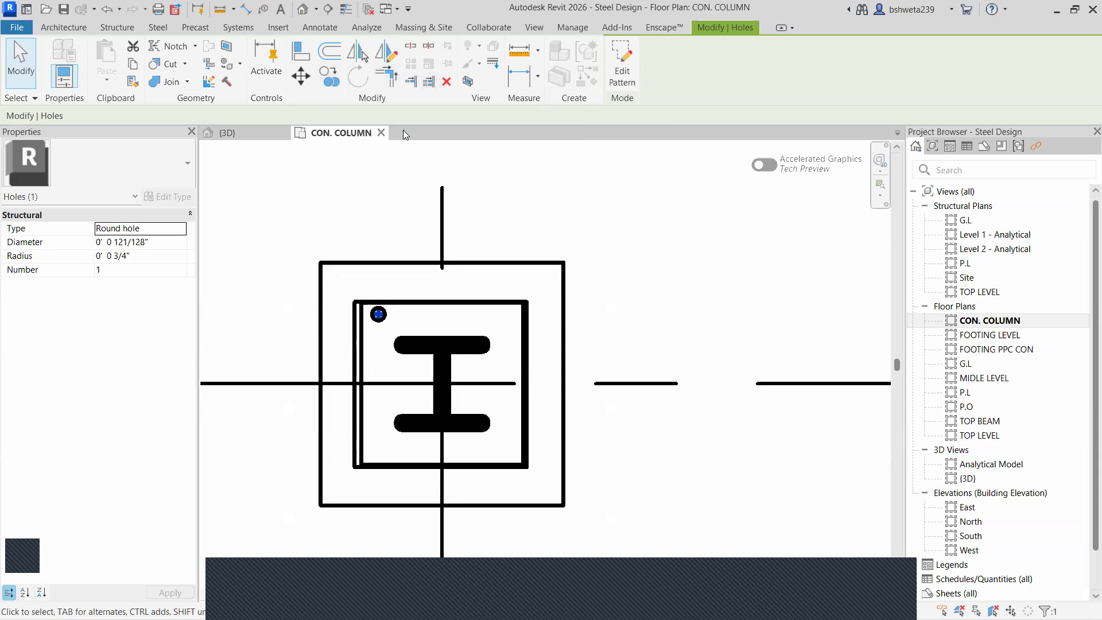
- Try to copy the single hole straight down to the plate's lower-left corner with the Constrain option on
click(330, 76)
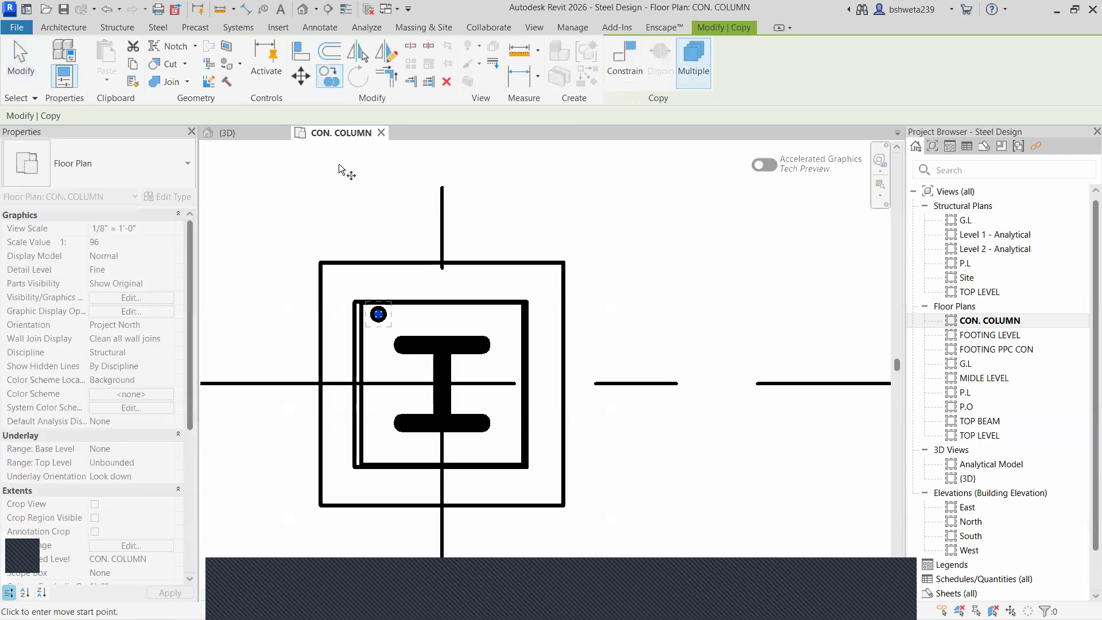
click(381, 318)
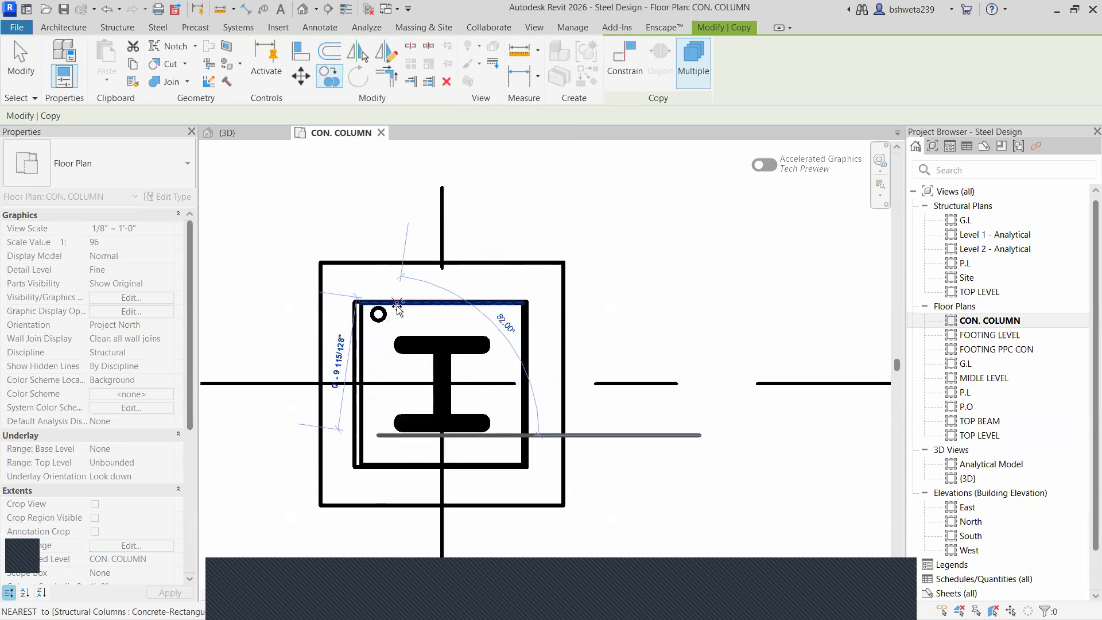
click(623, 63)
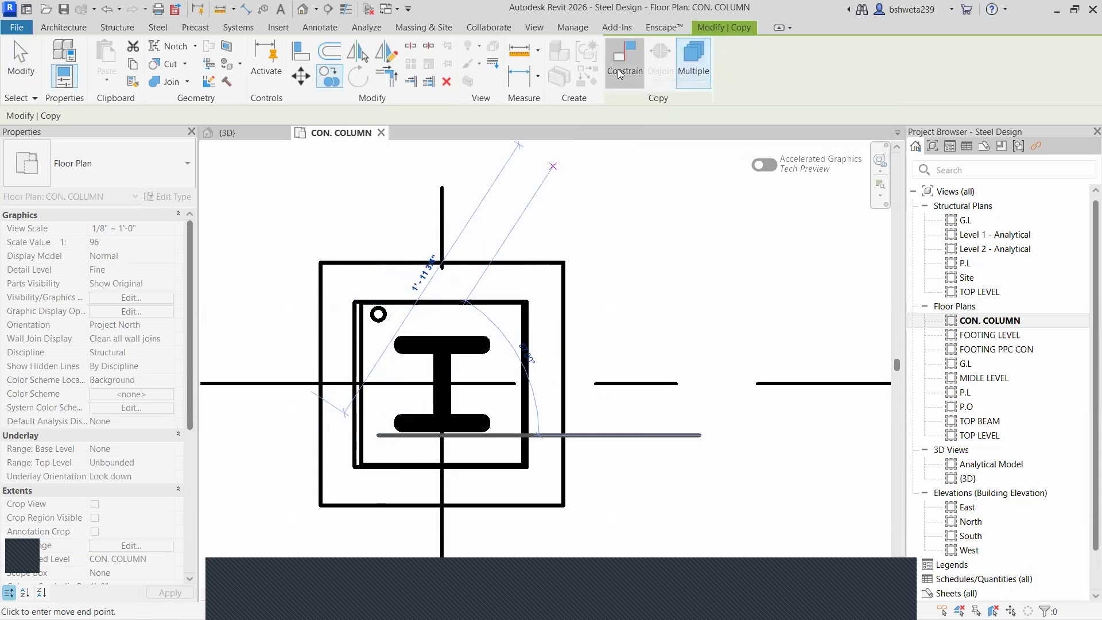
click(381, 316)
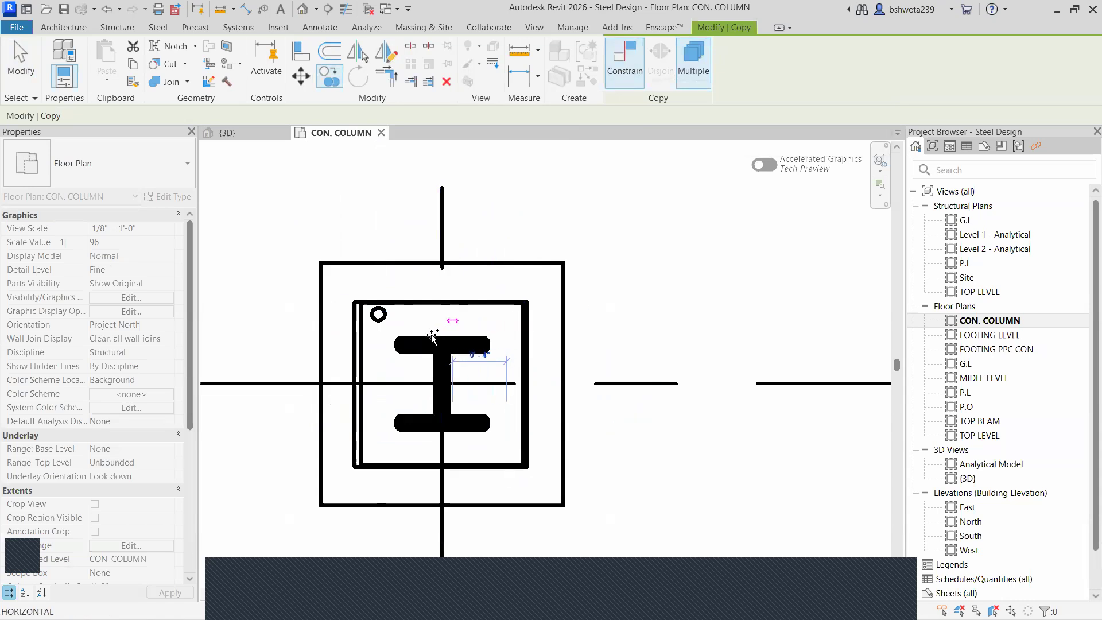
click(377, 316)
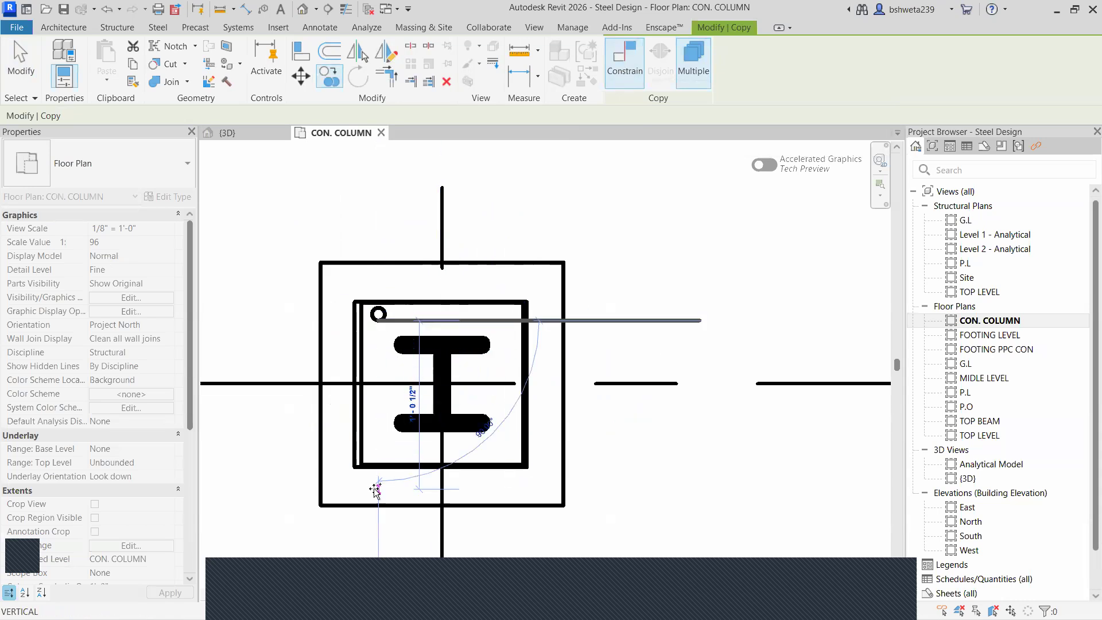
click(376, 446)
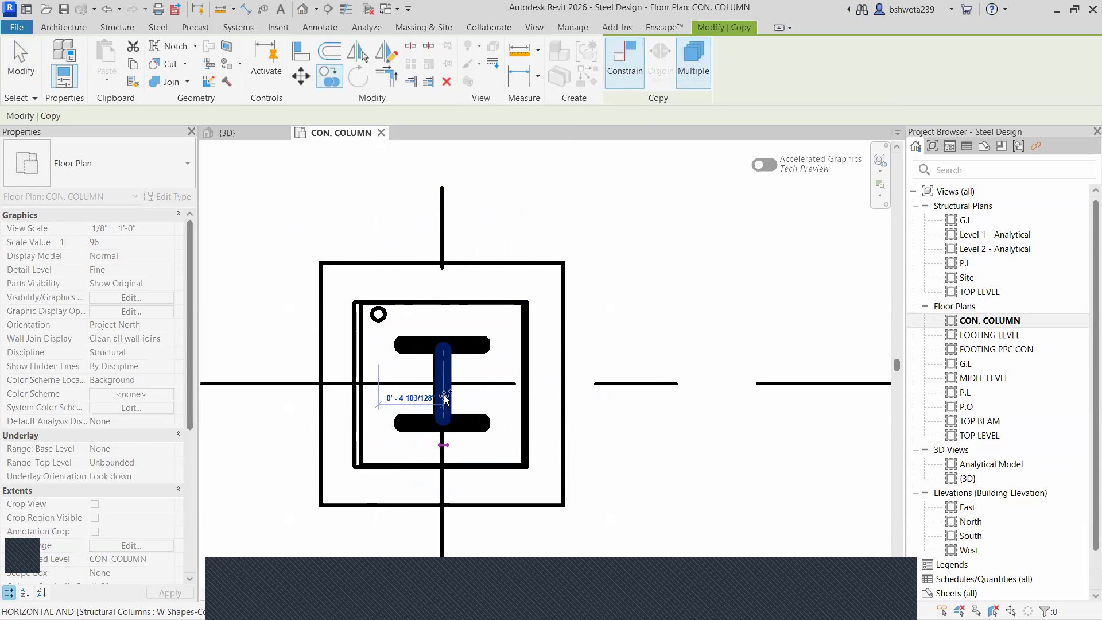
key(Escape)
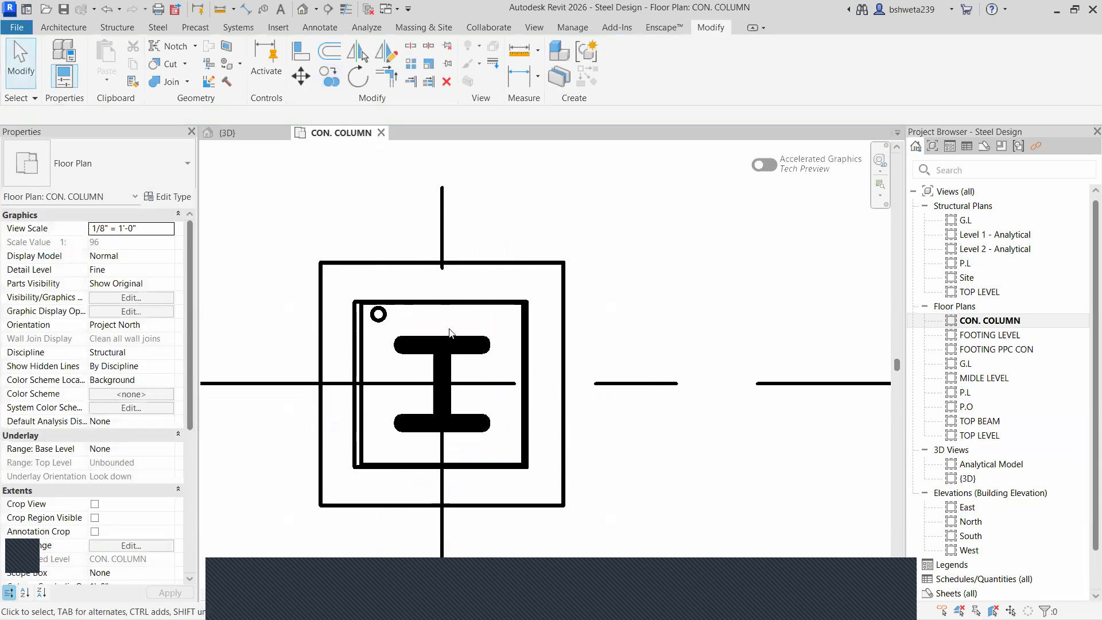
- Create a circular hole pattern with a radius of about 3/4" near the base plate's upper-right corner
scroll(387, 312, up, 1)
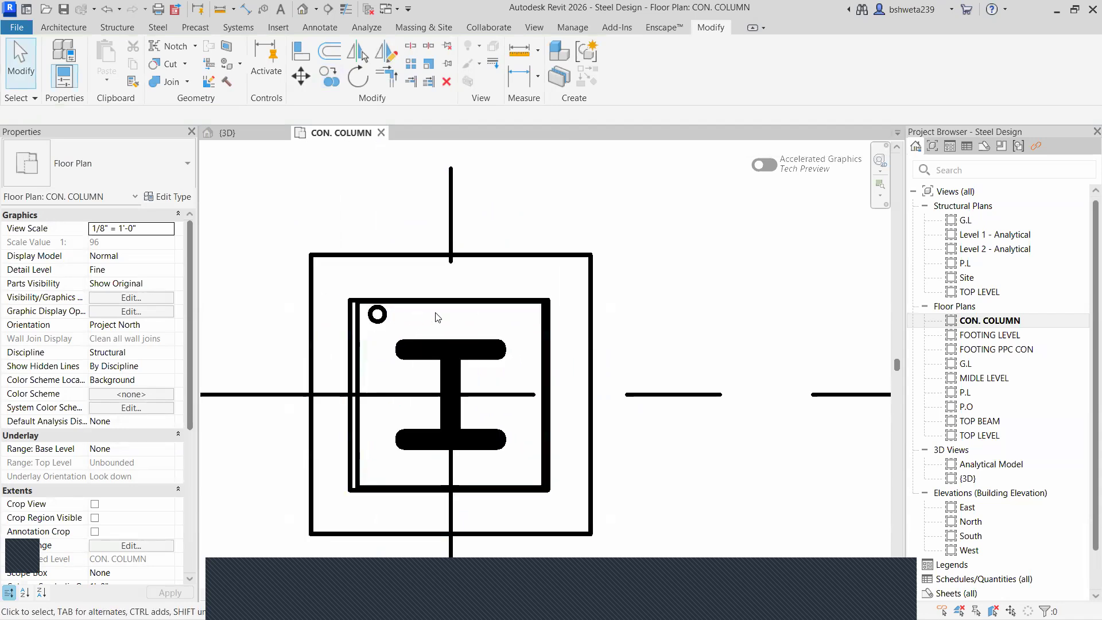
click(118, 28)
click(157, 27)
click(189, 80)
click(204, 164)
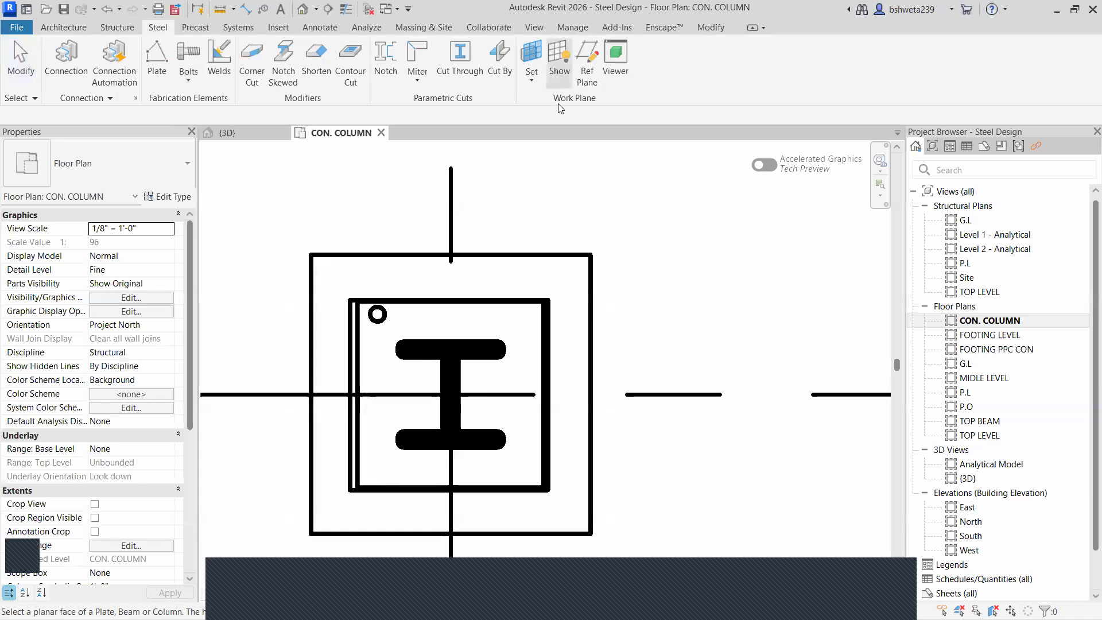
click(542, 307)
click(665, 50)
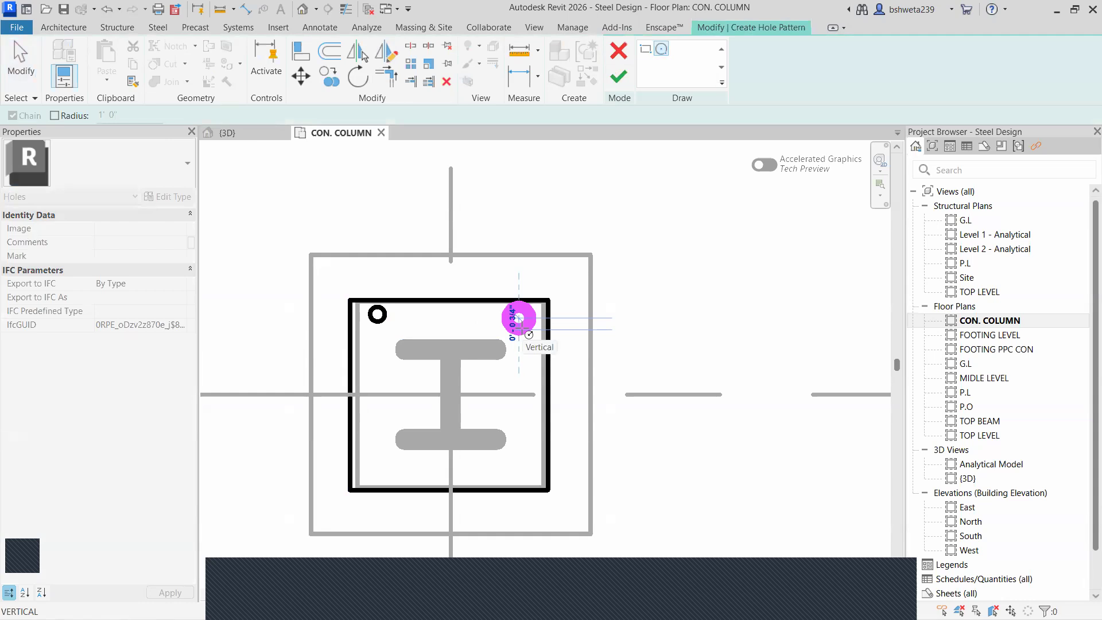
click(519, 331)
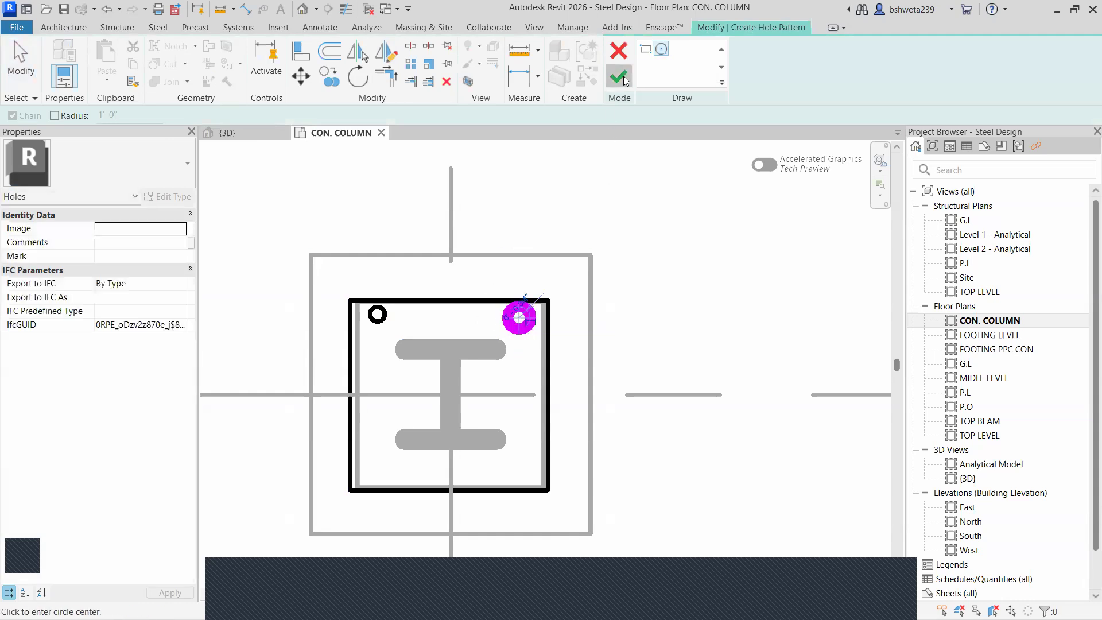
click(617, 77)
- Reduce the upper-right hole pattern's number to 1, apply it and deselect the pattern
click(174, 269)
click(184, 274)
click(184, 274)
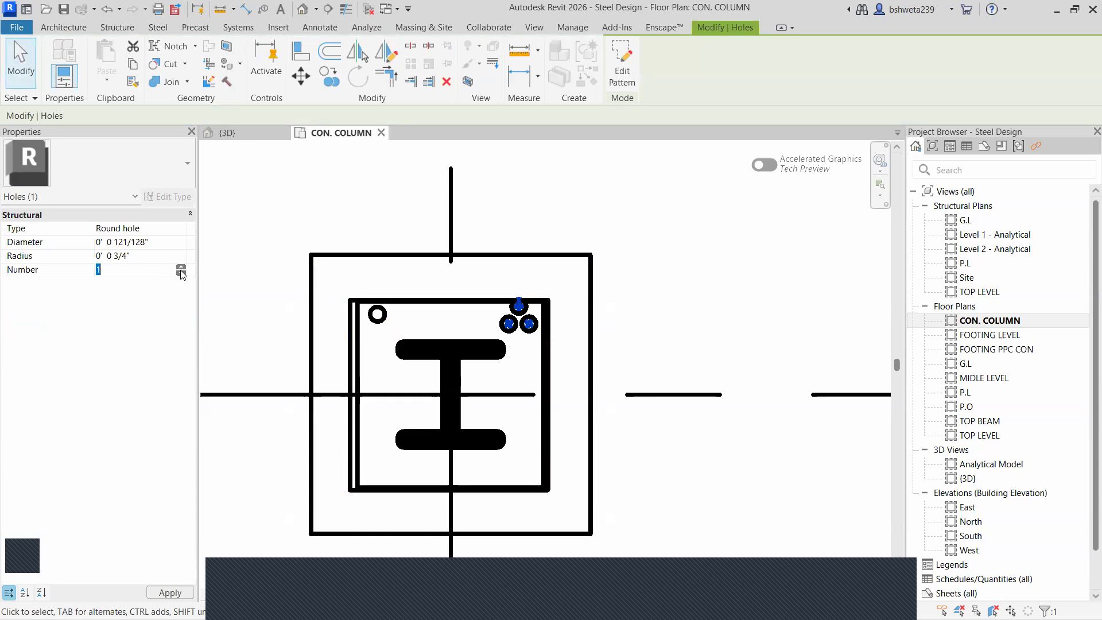
click(170, 592)
key(Escape)
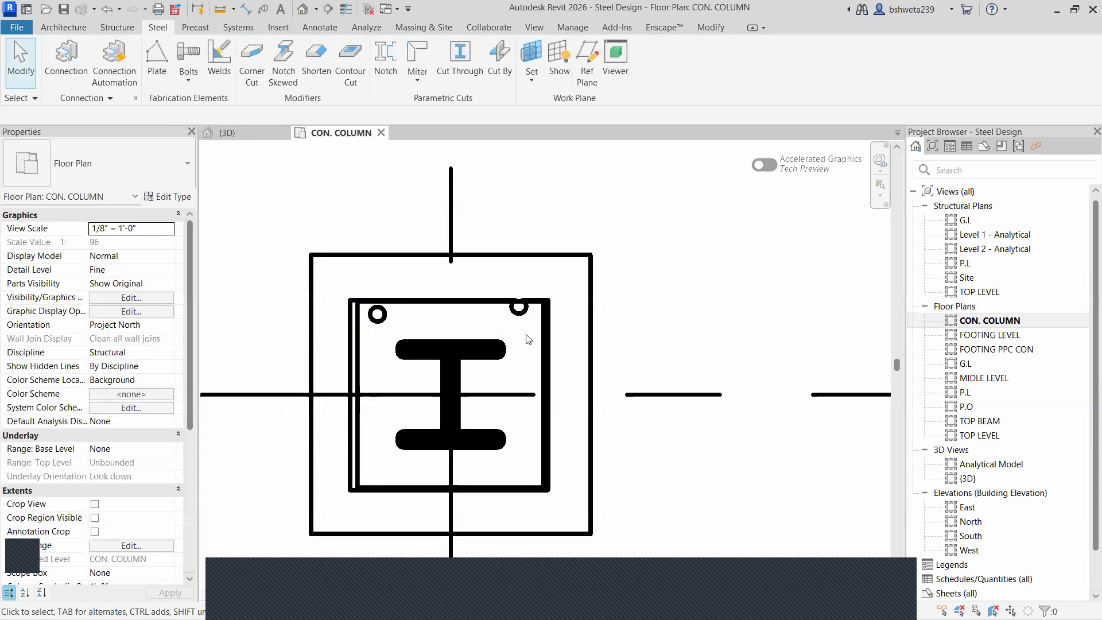
click(517, 314)
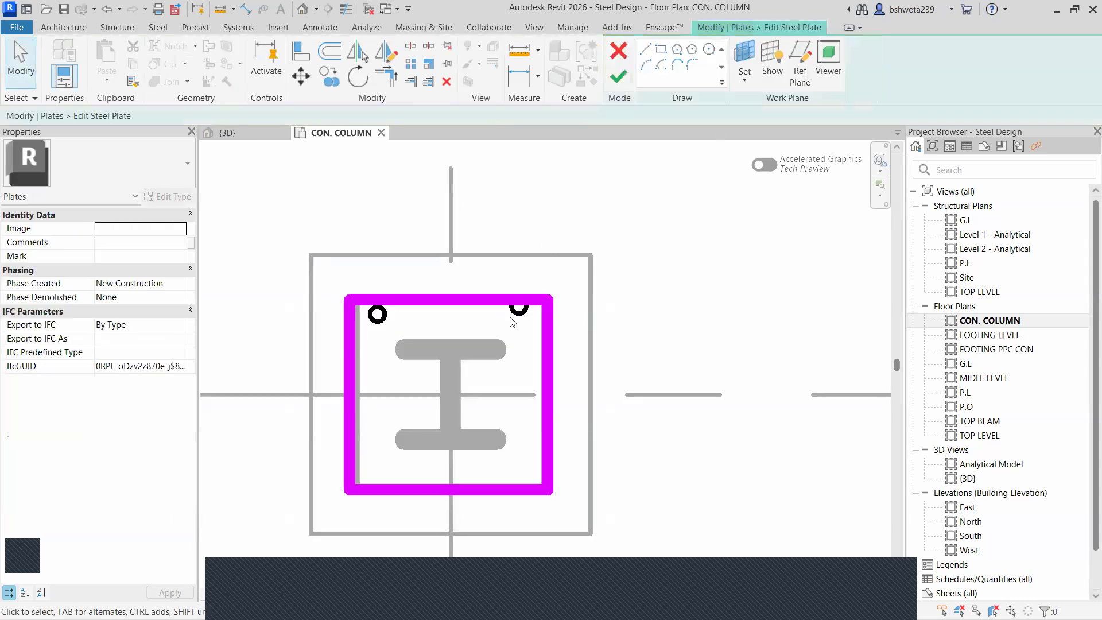
click(618, 76)
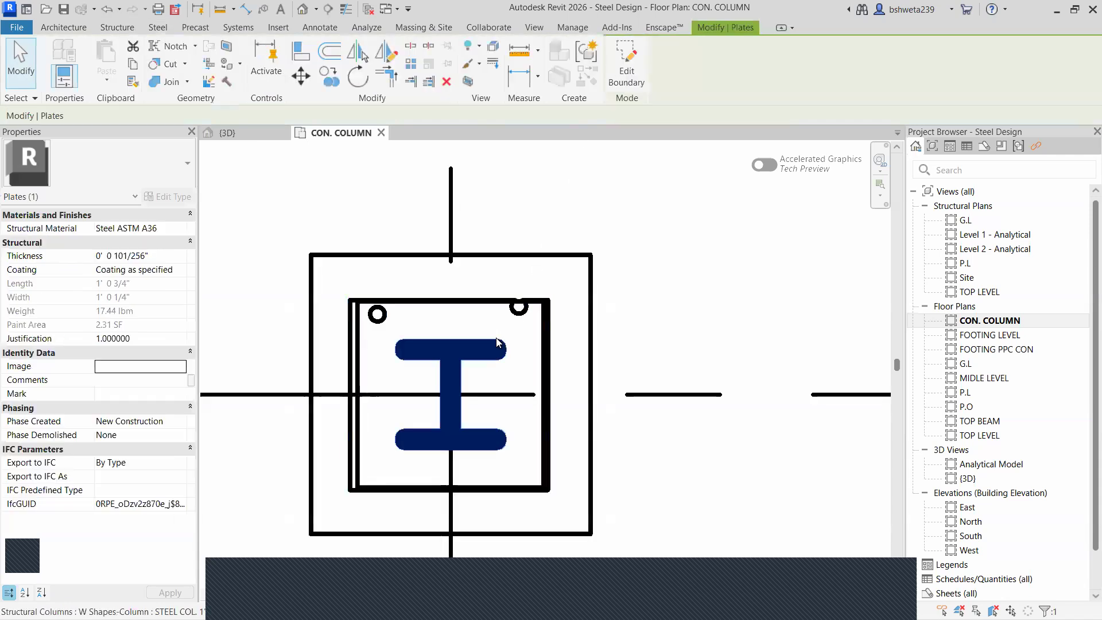
click(522, 315)
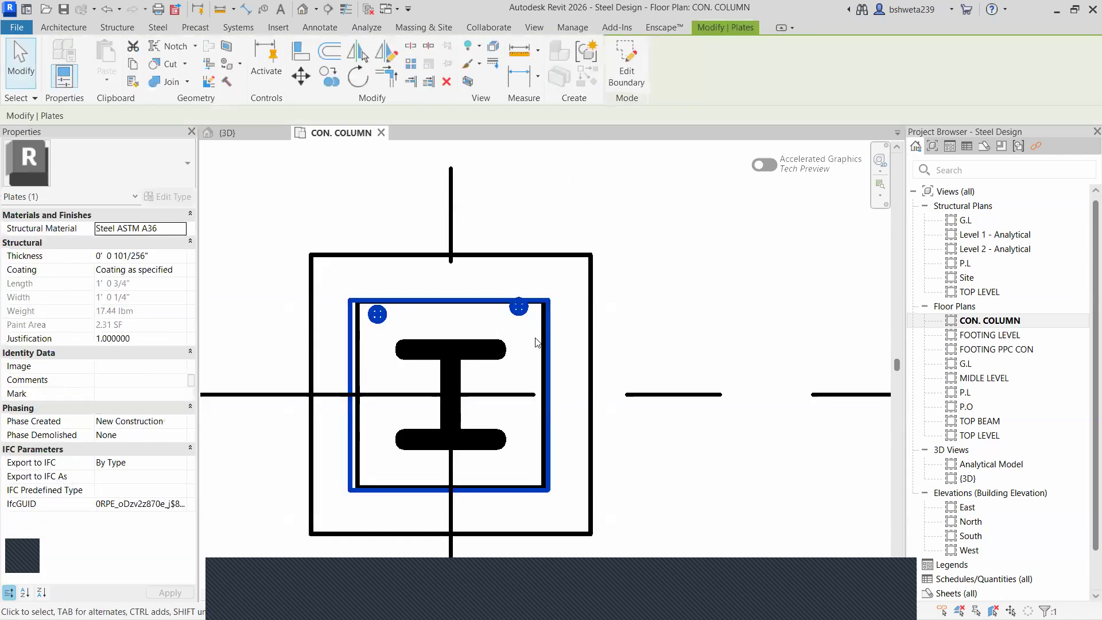
key(Escape)
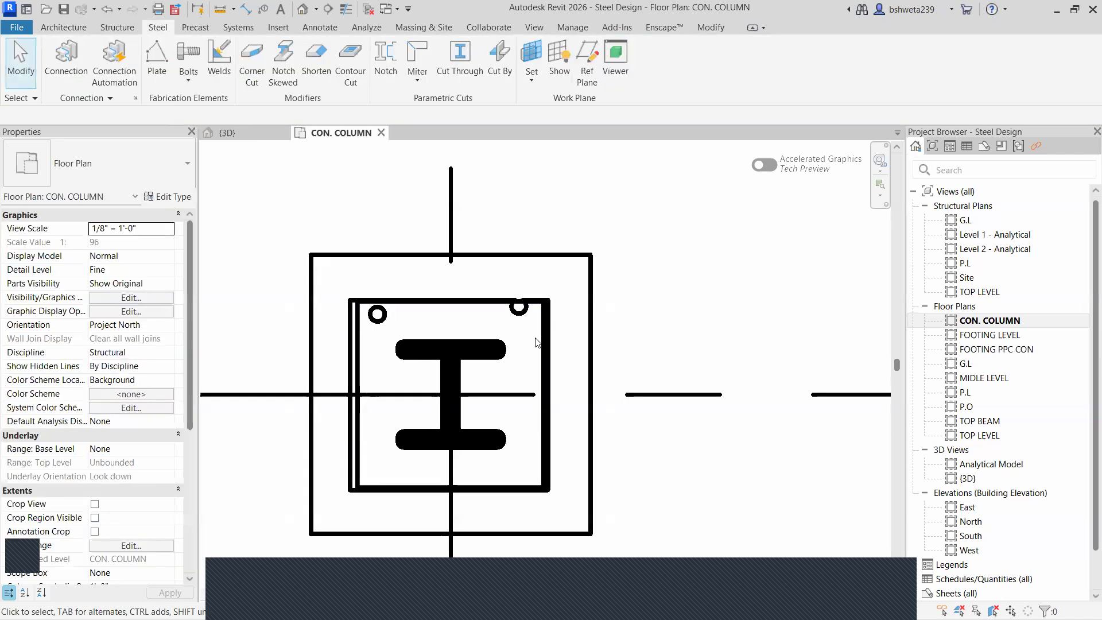
- Inspect the base plate and its corner holes in the 3D view
click(225, 133)
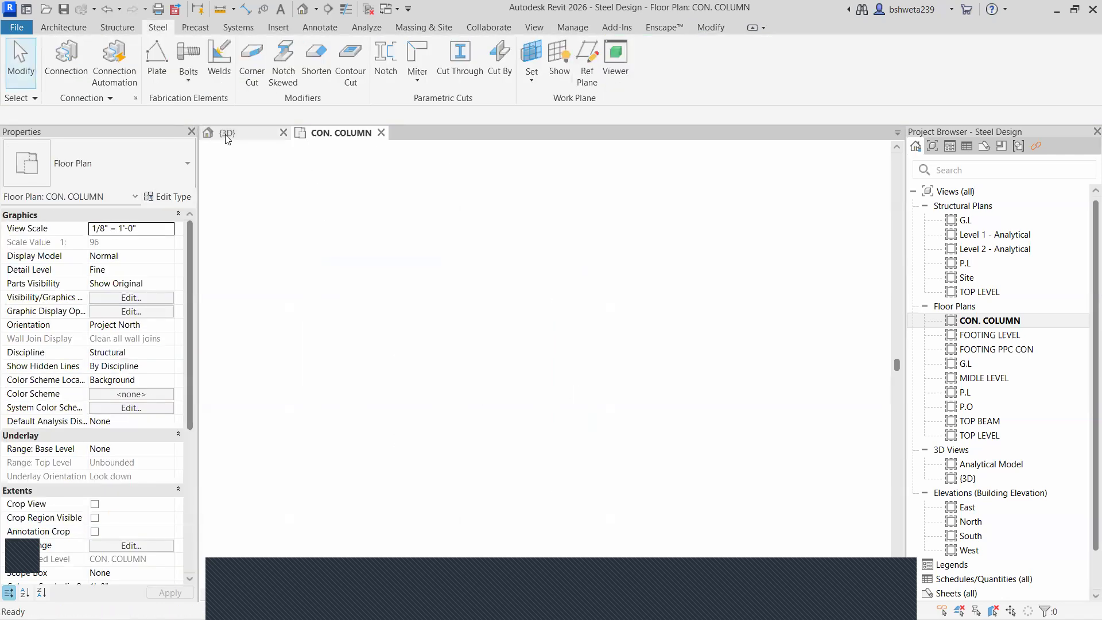
scroll(445, 400, up, 8)
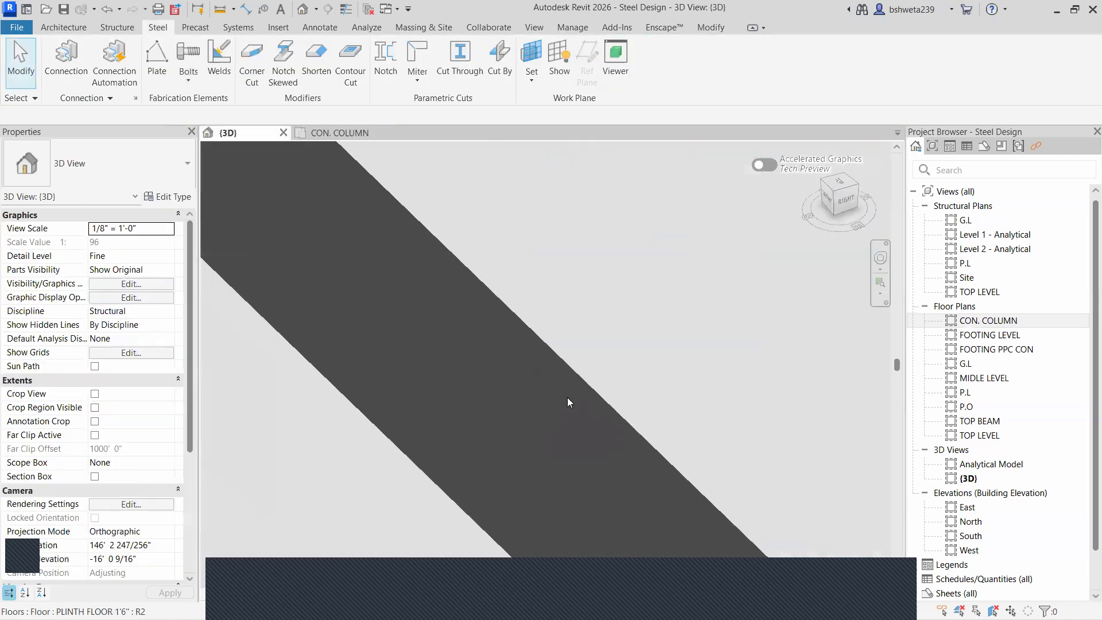
middle_drag(567, 397, 192, 500)
scroll(285, 397, down, 4)
scroll(506, 286, up, 6)
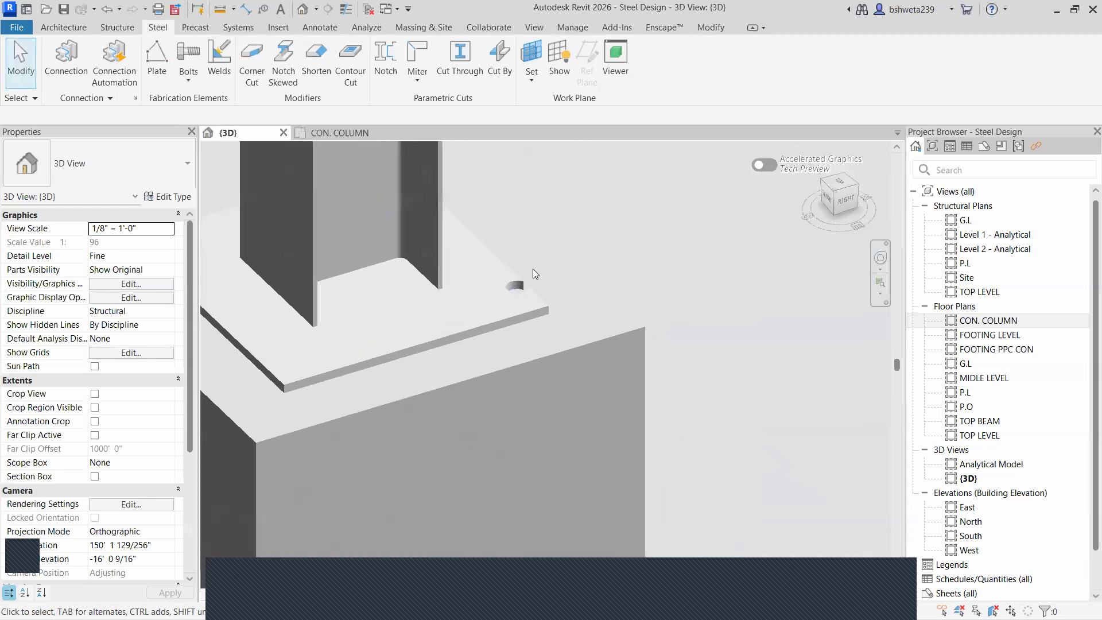
scroll(536, 343, down, 4)
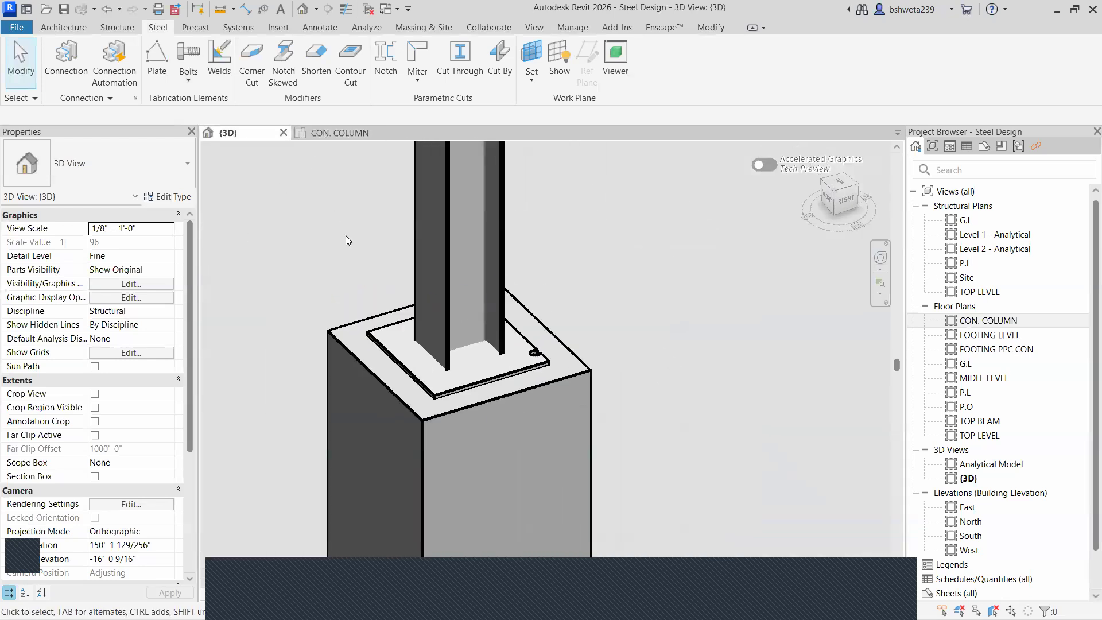
- In the CON. COLUMN floor plan, create a circular hole pattern with a radius of about 1" near the plate's lower-left corner
click(338, 134)
scroll(434, 364, up, 5)
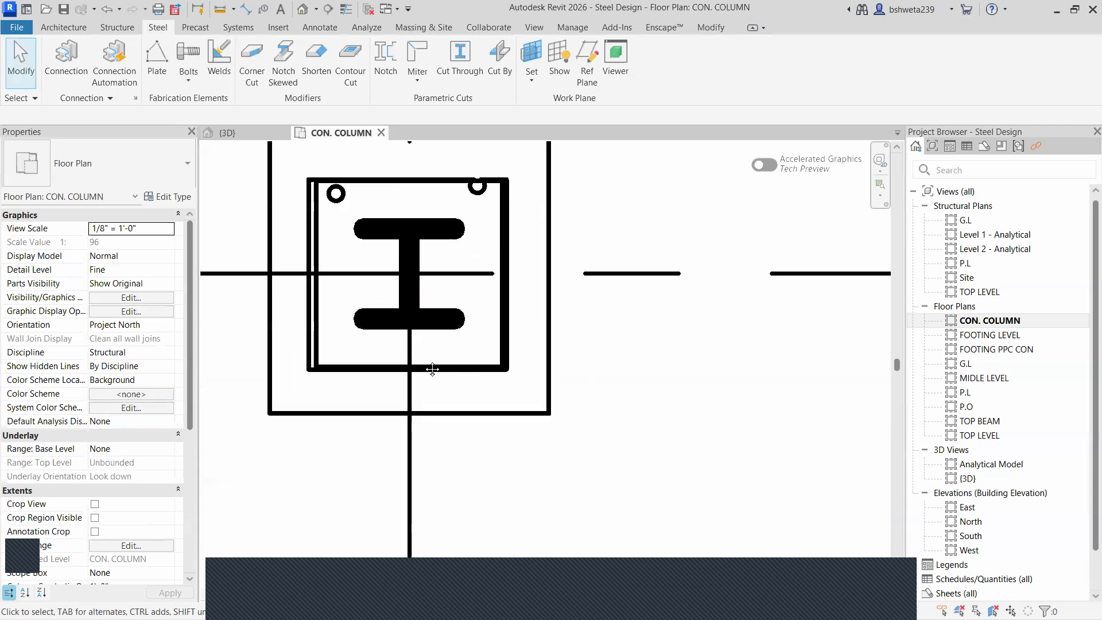
middle_drag(432, 369, 445, 416)
click(188, 79)
click(246, 164)
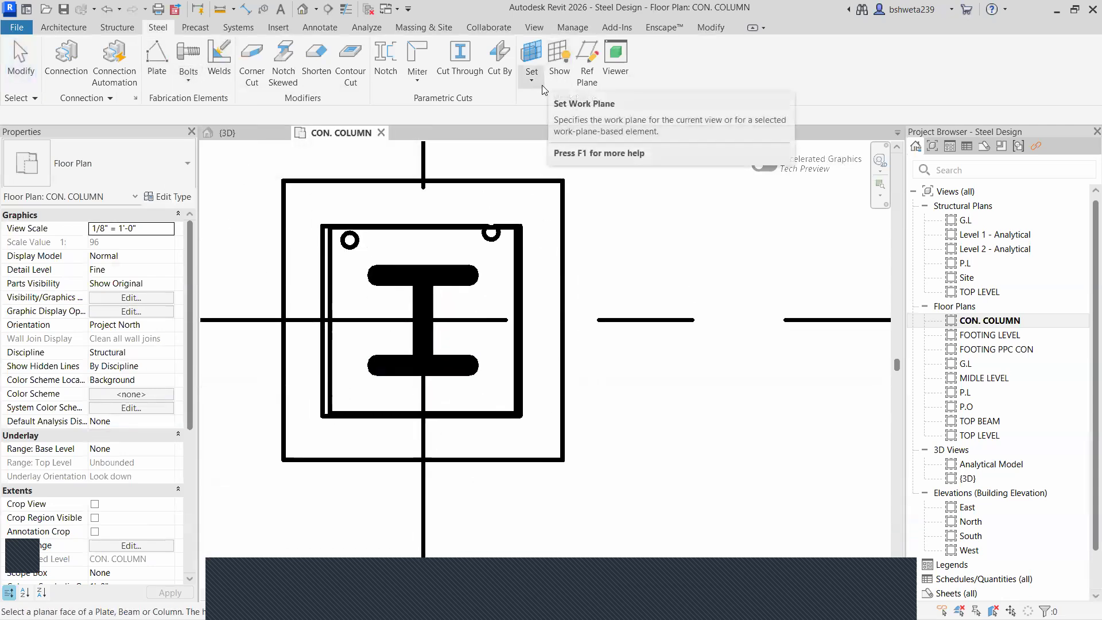
click(422, 277)
click(660, 54)
scroll(378, 389, up, 1)
click(335, 384)
click(353, 391)
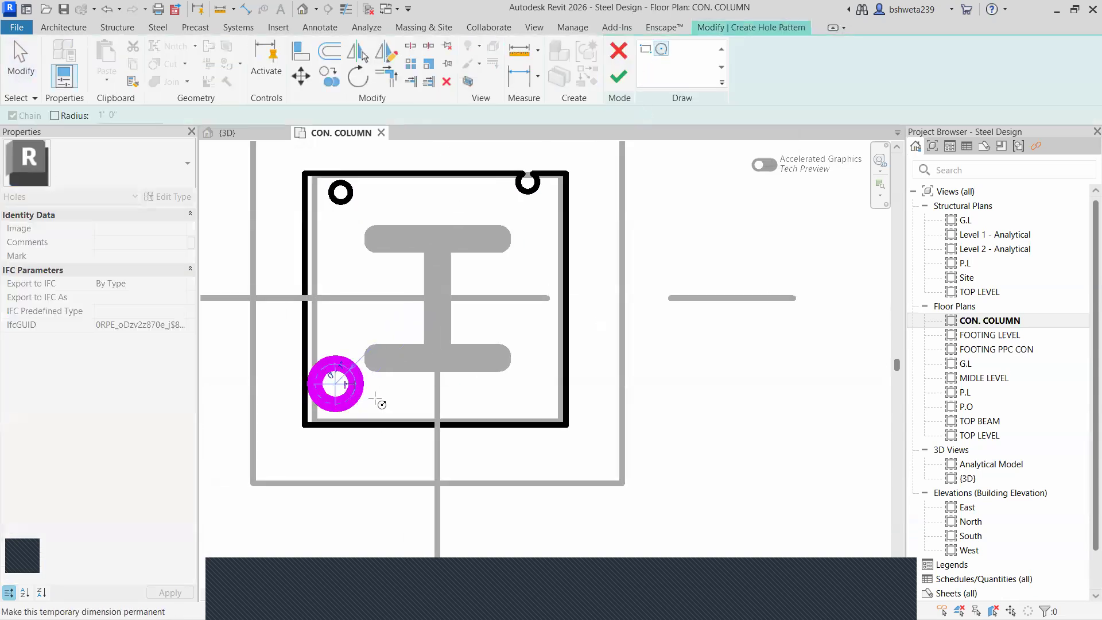
key(Escape)
click(349, 389)
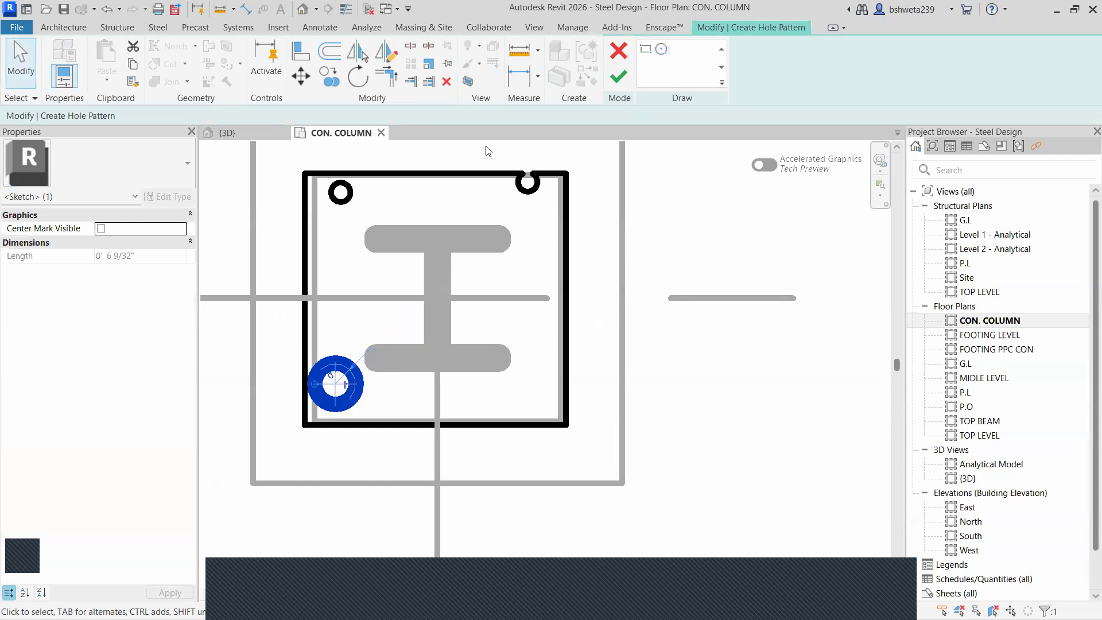
click(618, 76)
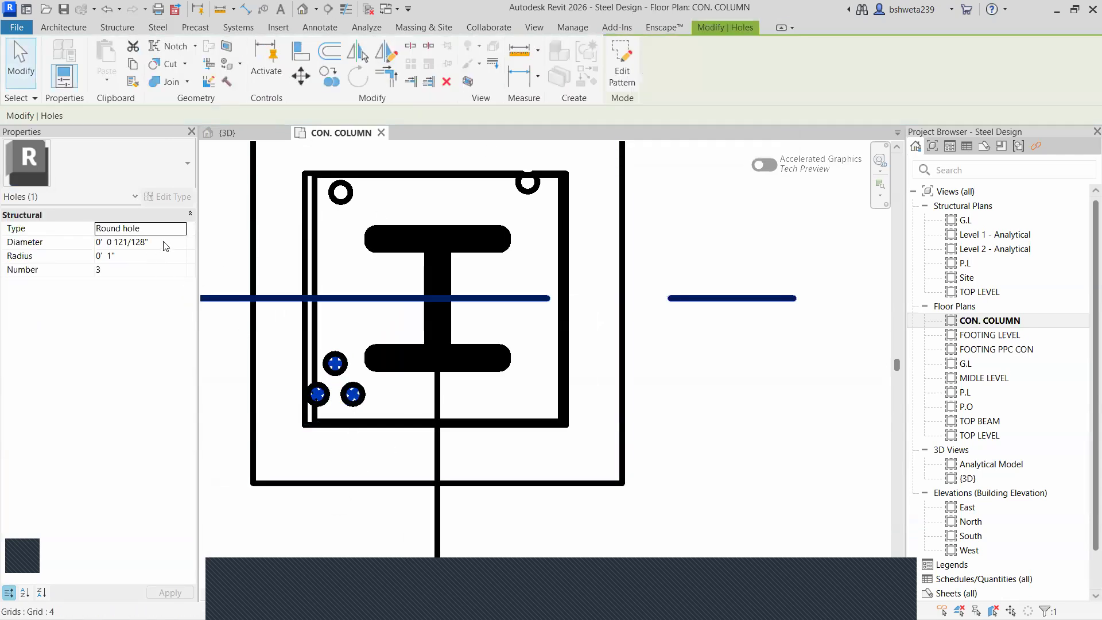
- Set the lower-left hole pattern's diameter to 0' 0 101/128" and its number to 1, and apply the changes
drag(166, 245, 90, 246)
text(20)
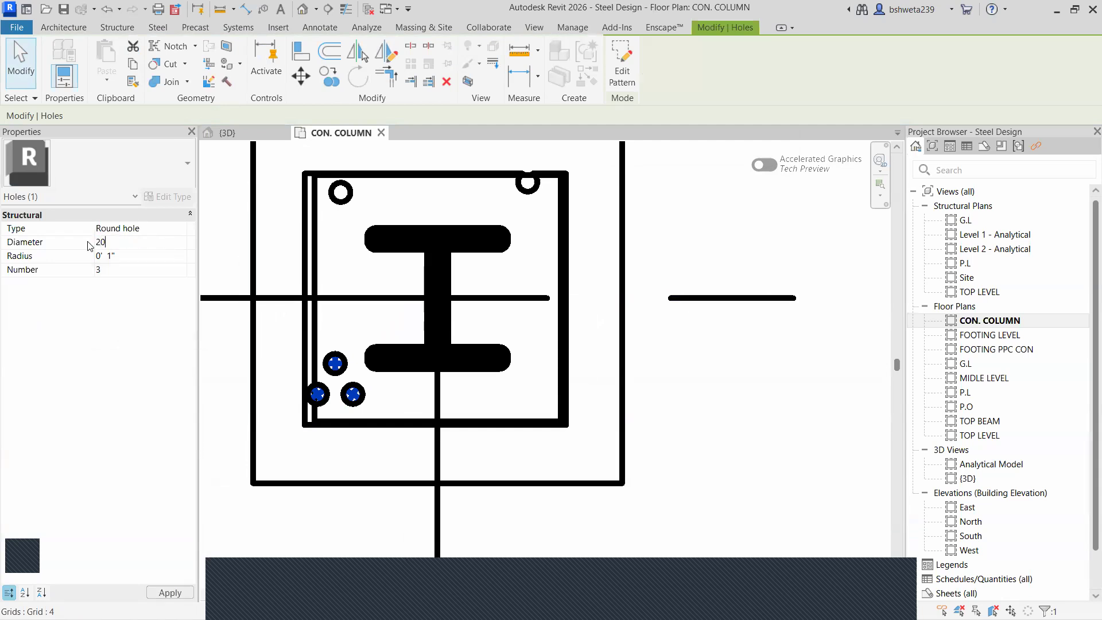
key(Return)
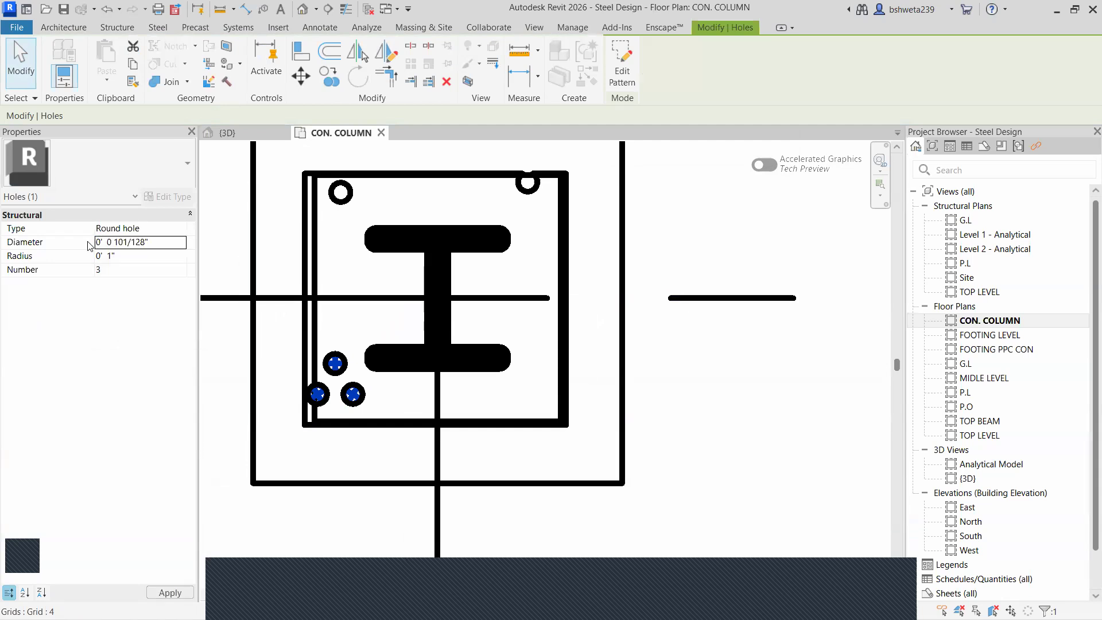
click(134, 269)
text(1)
click(170, 592)
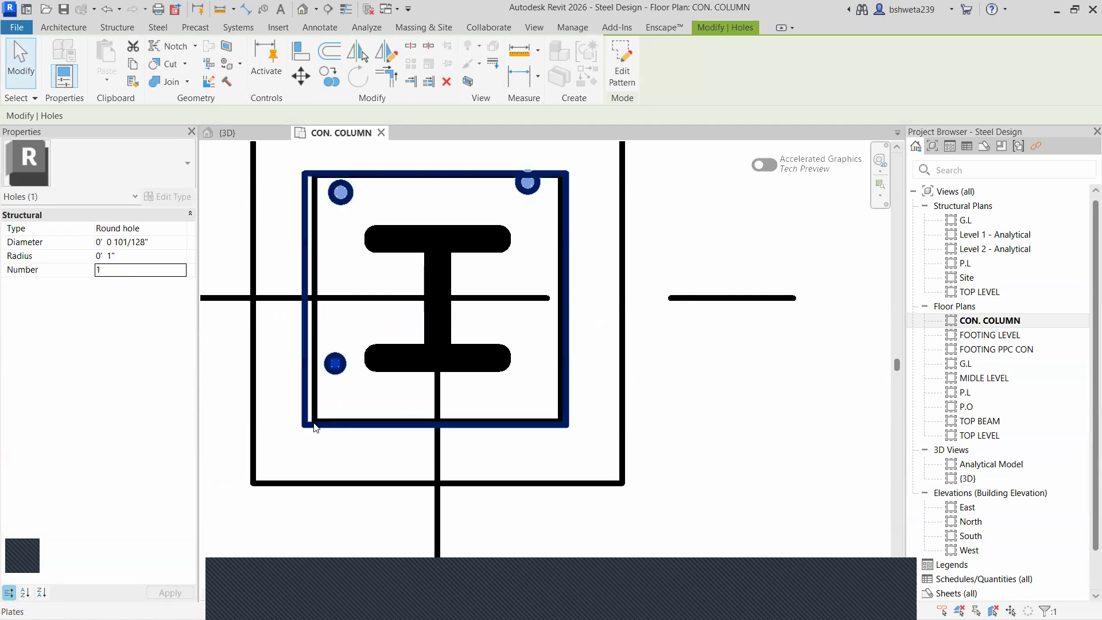
- Try the Blind hole type on the lower-left hole, settle on Threaded hole and apply it
click(186, 228)
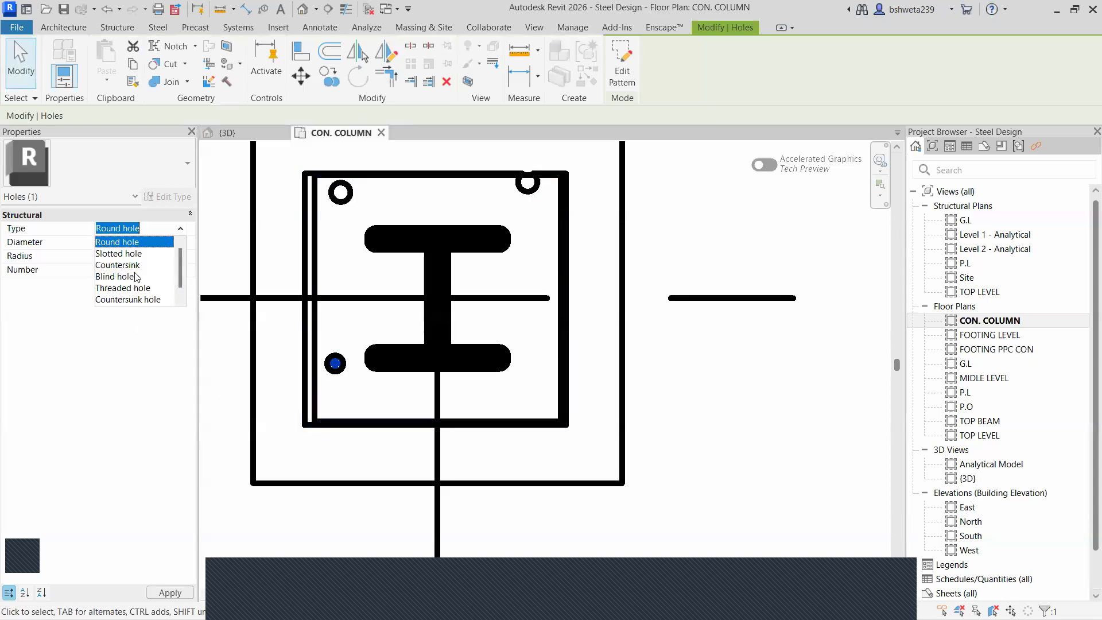
click(133, 273)
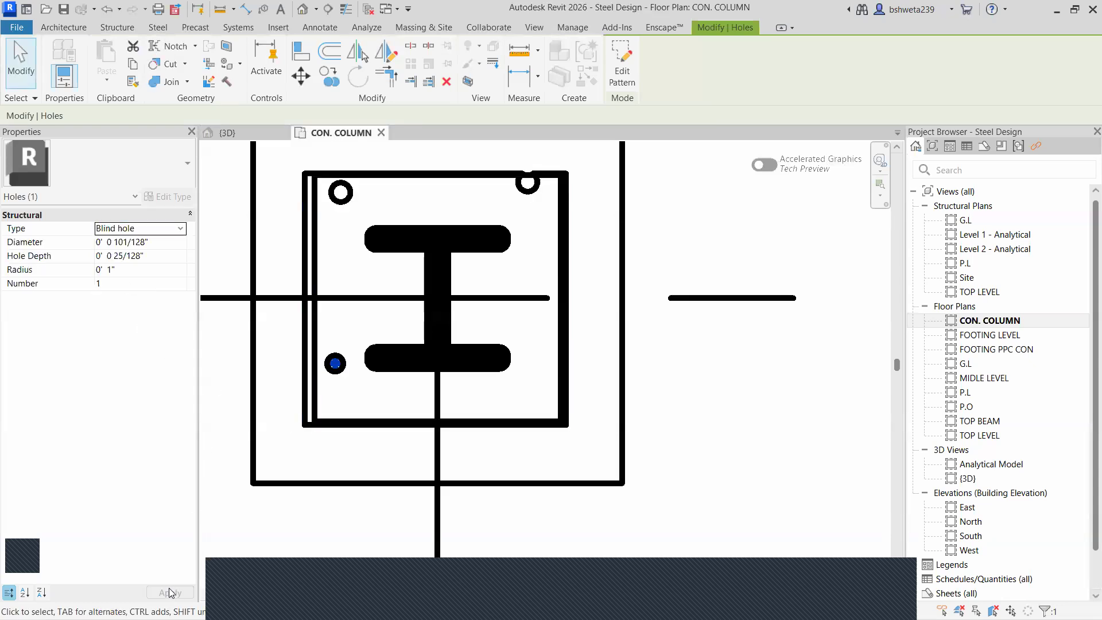
click(182, 229)
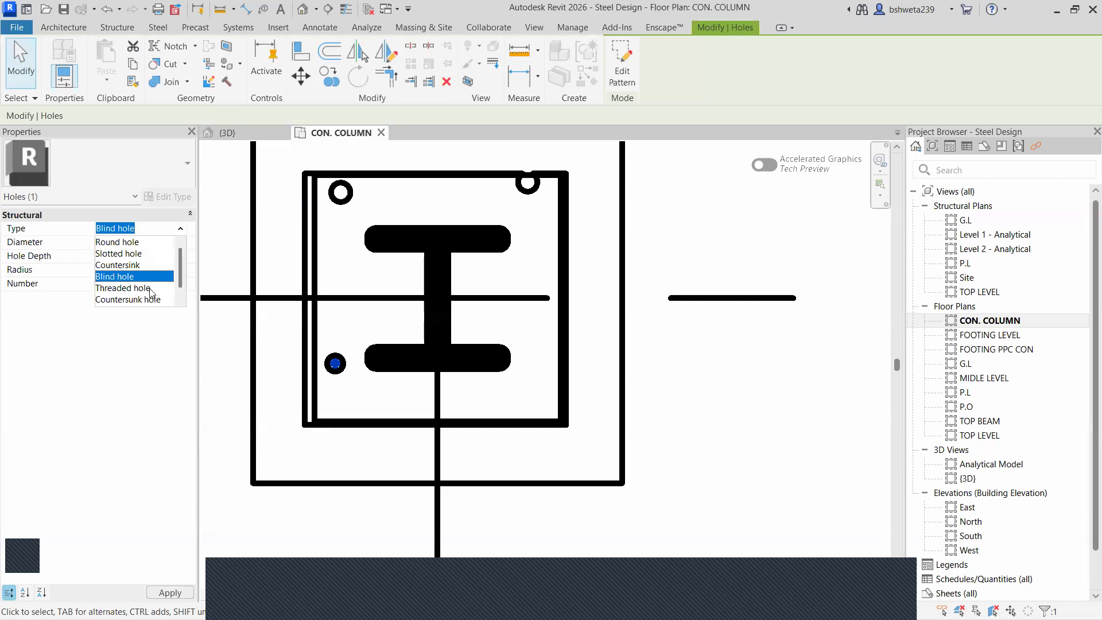
click(151, 288)
click(162, 592)
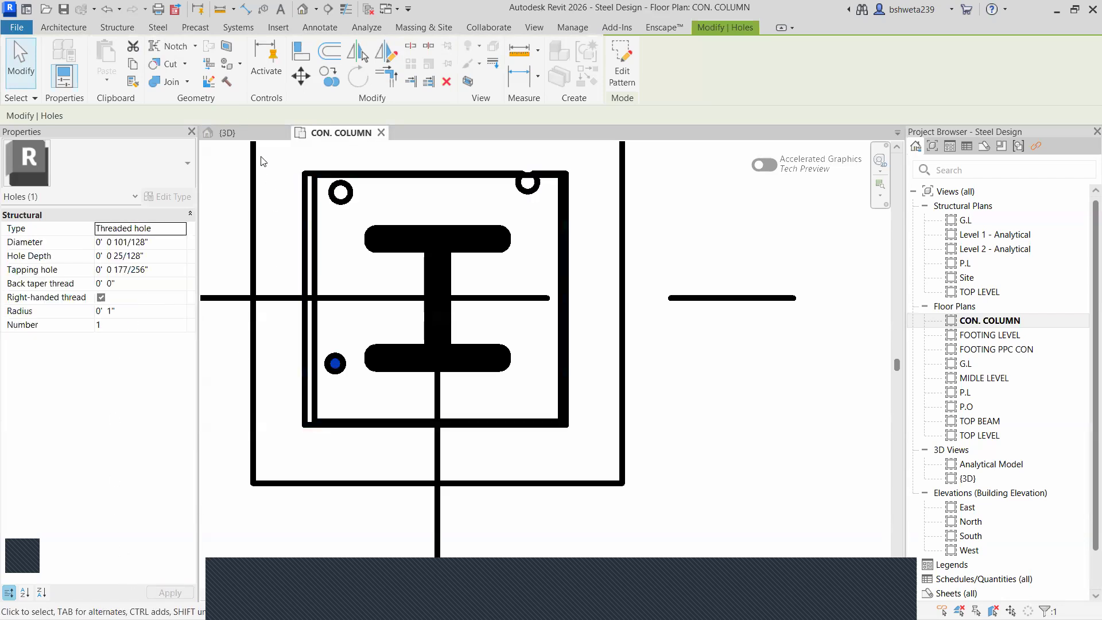
- Examine the threaded hole and the other base plate holes around the steel column in the 3D view
click(253, 133)
scroll(317, 258, up, 10)
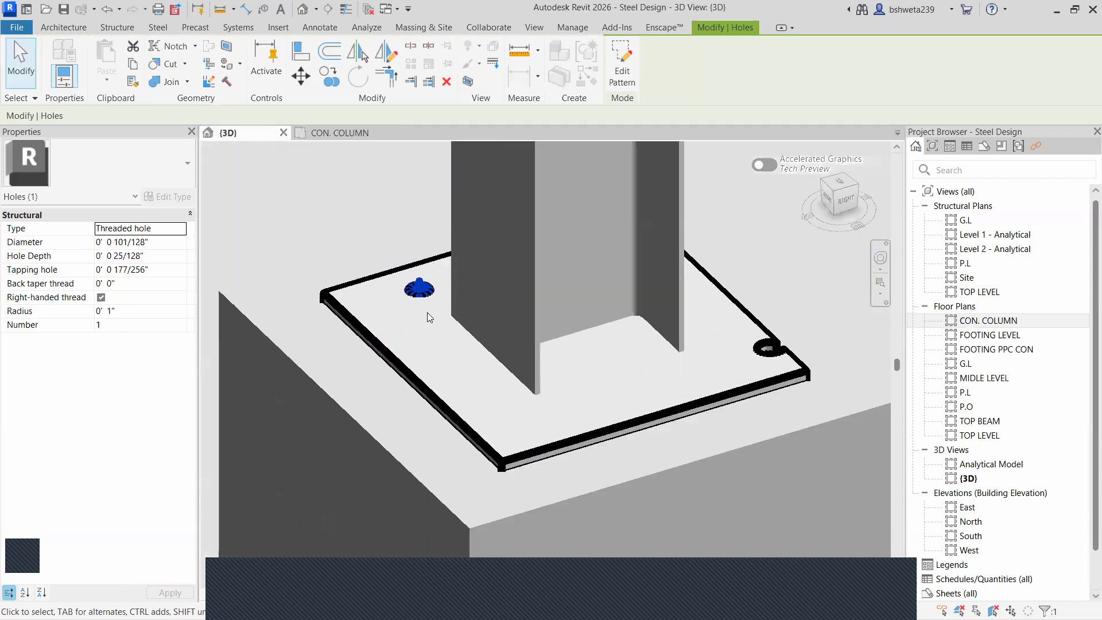
key(Escape)
scroll(396, 402, up, 2)
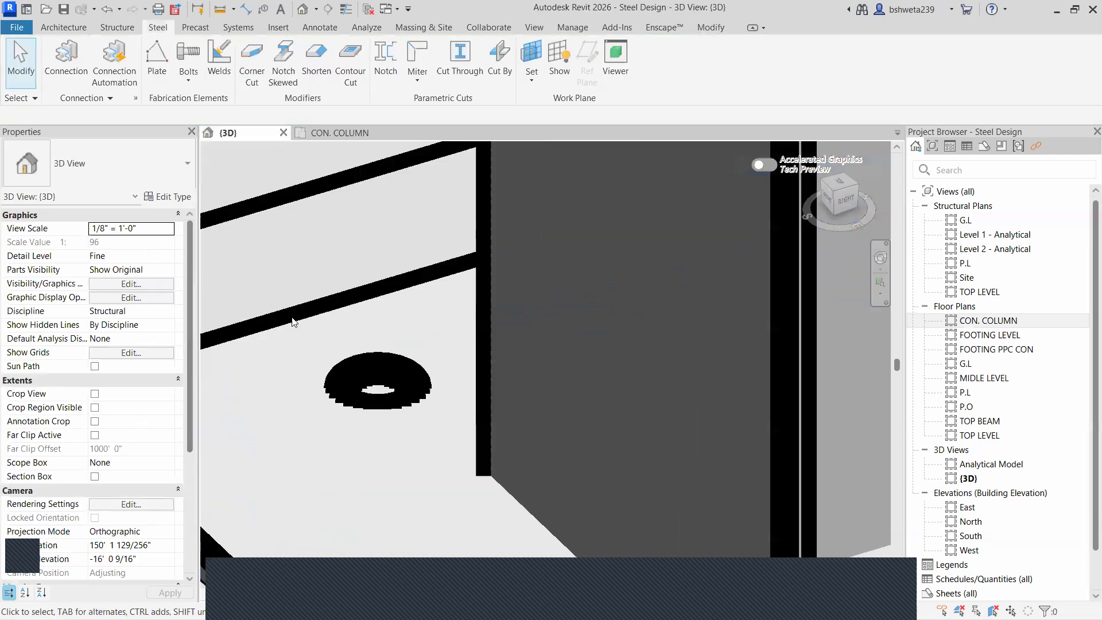
scroll(345, 315, down, 3)
shift+middle_drag(435, 376, 441, 406)
scroll(410, 483, down, 12)
scroll(416, 366, up, 1)
scroll(416, 366, up, 7)
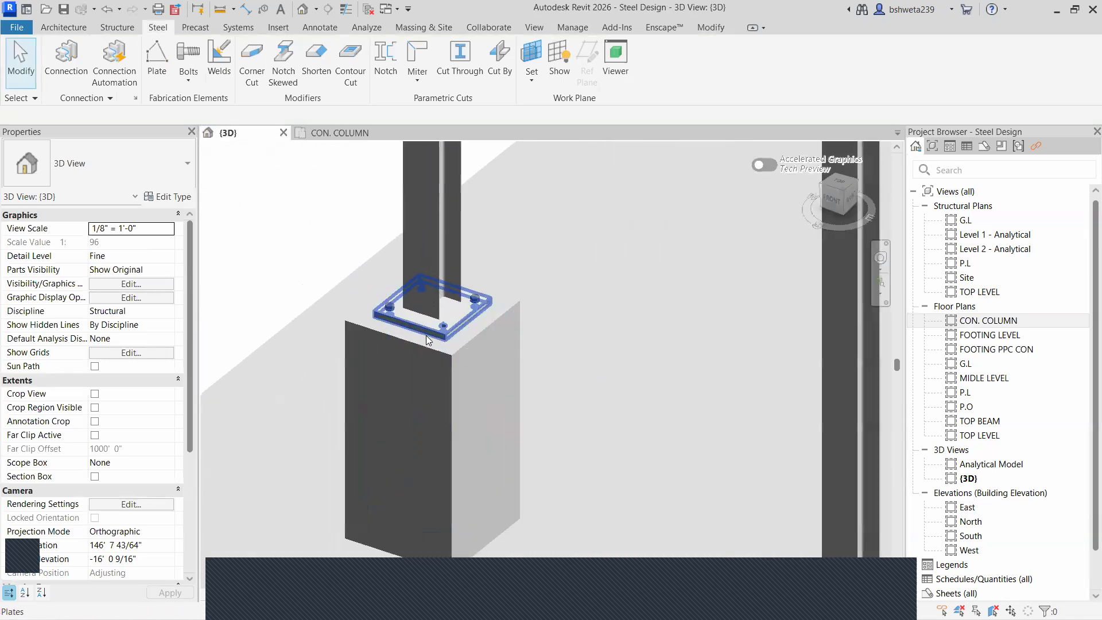
scroll(426, 339, down, 8)
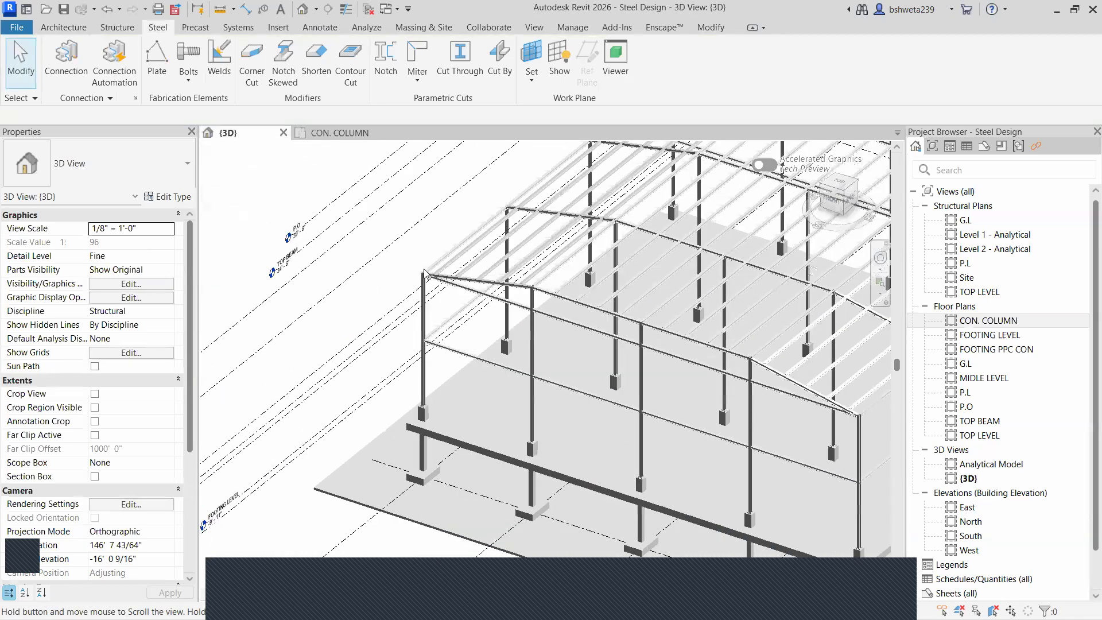
scroll(415, 311, up, 8)
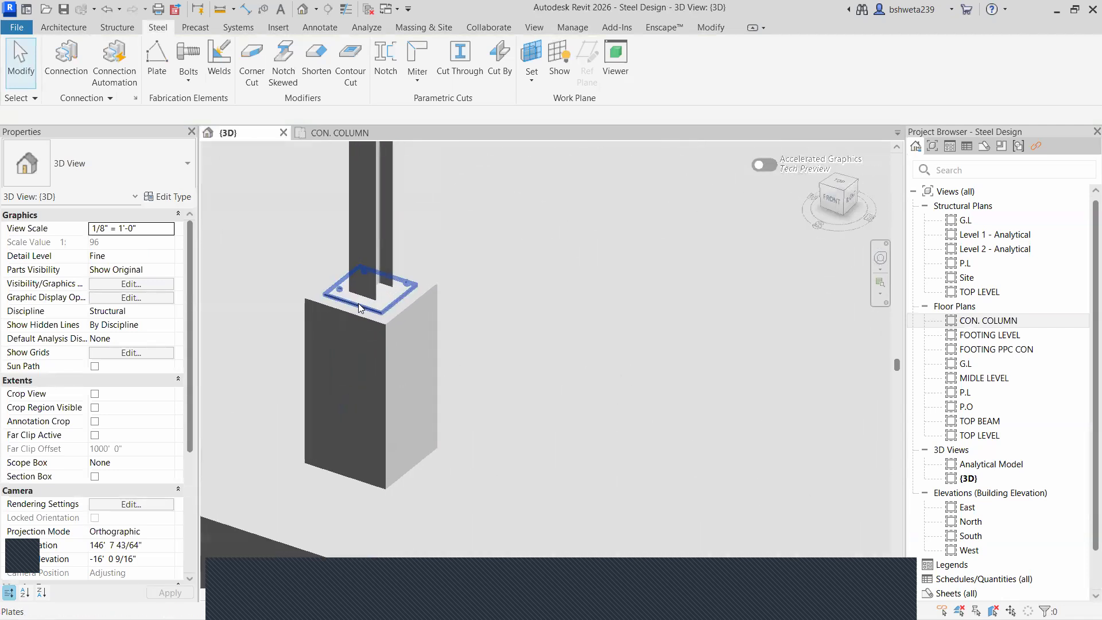
scroll(356, 295, up, 4)
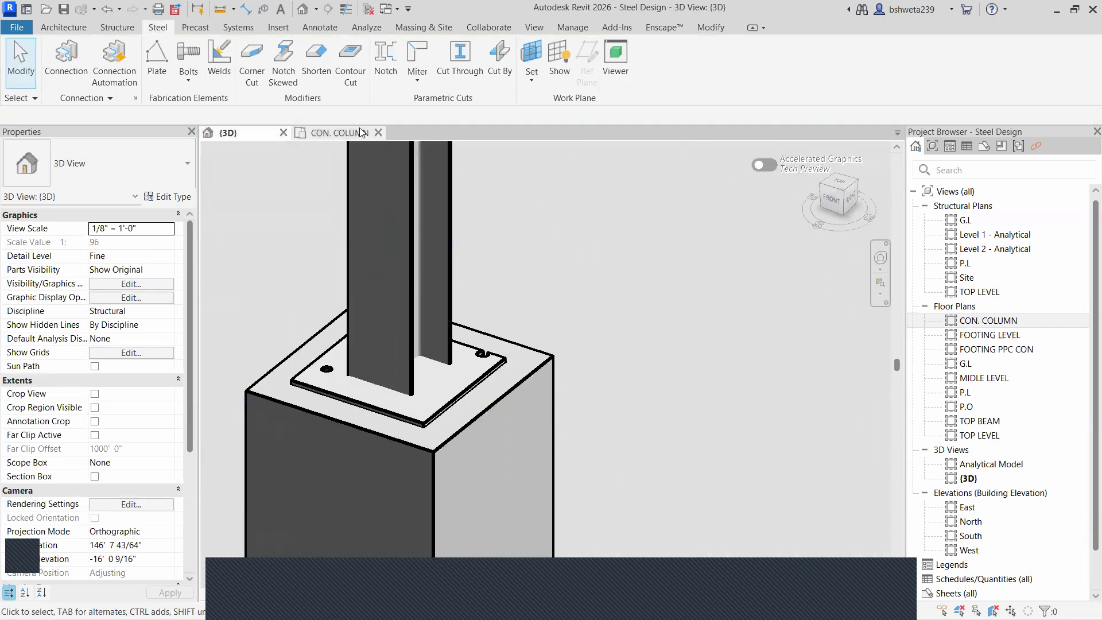
- In the CON. COLUMN floor plan, create a rectangular hole pattern about 1 1/2" by 1 1/4" near the base plate's lower-right corner
click(361, 133)
scroll(373, 309, up, 5)
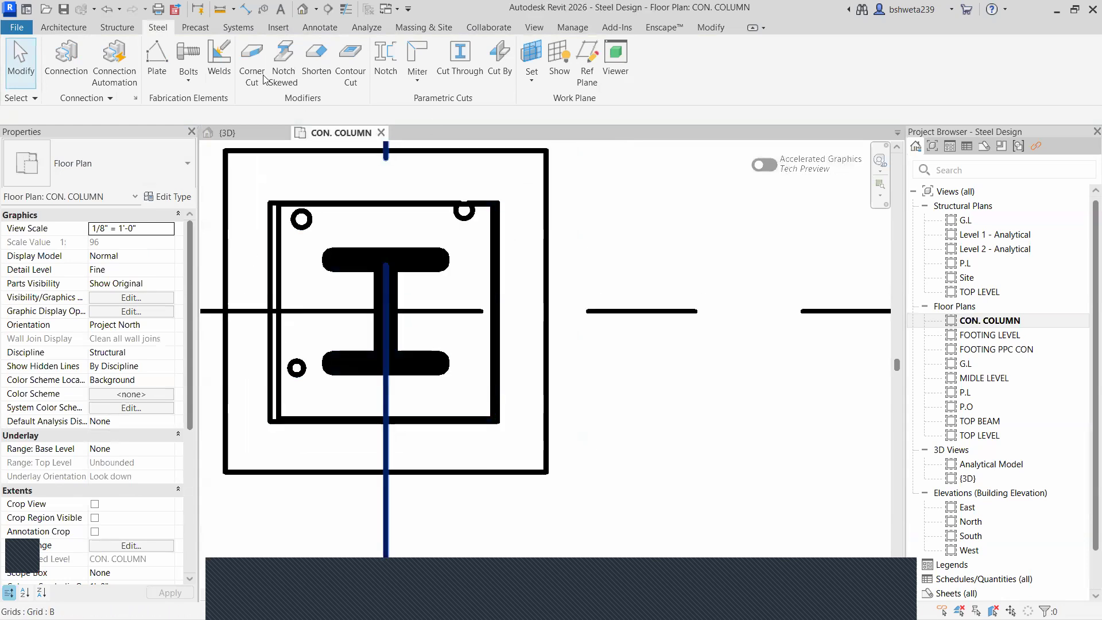
click(188, 73)
click(189, 158)
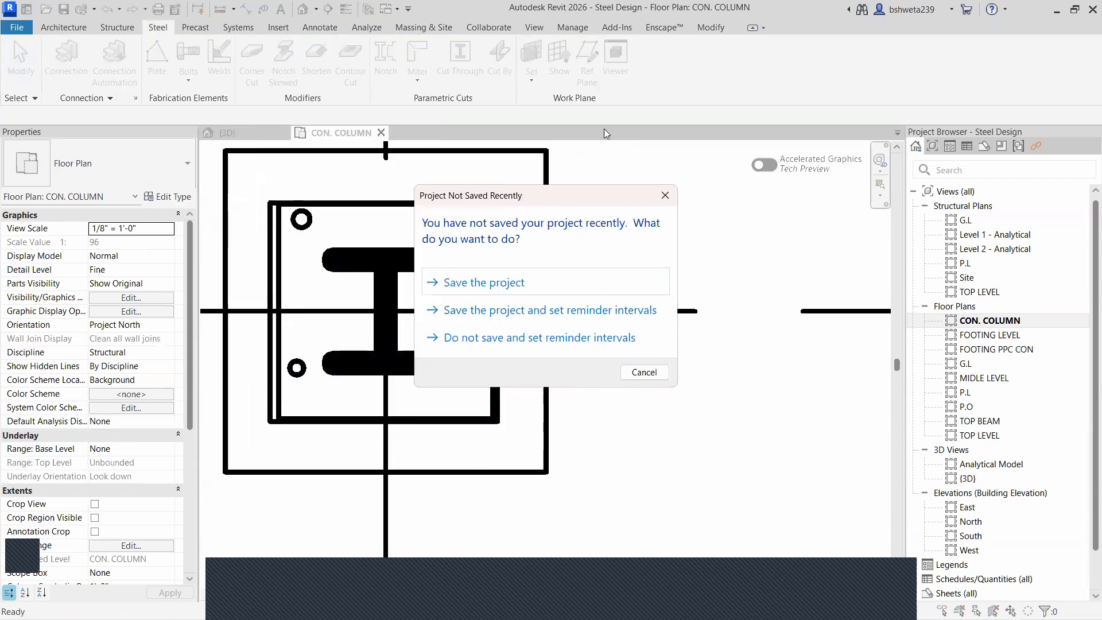
click(665, 195)
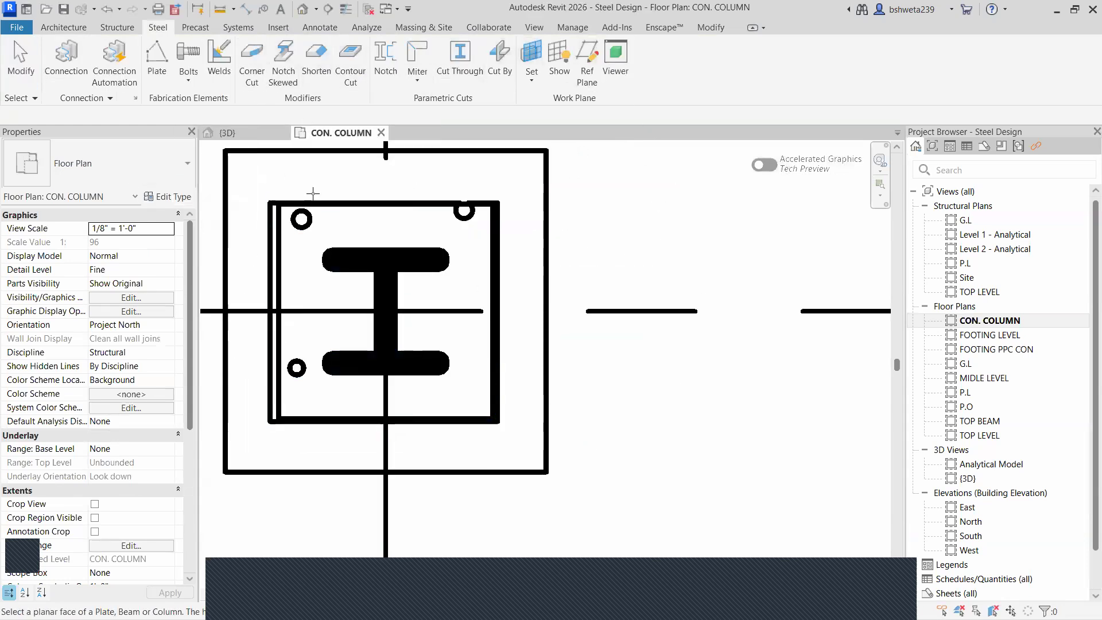
click(409, 371)
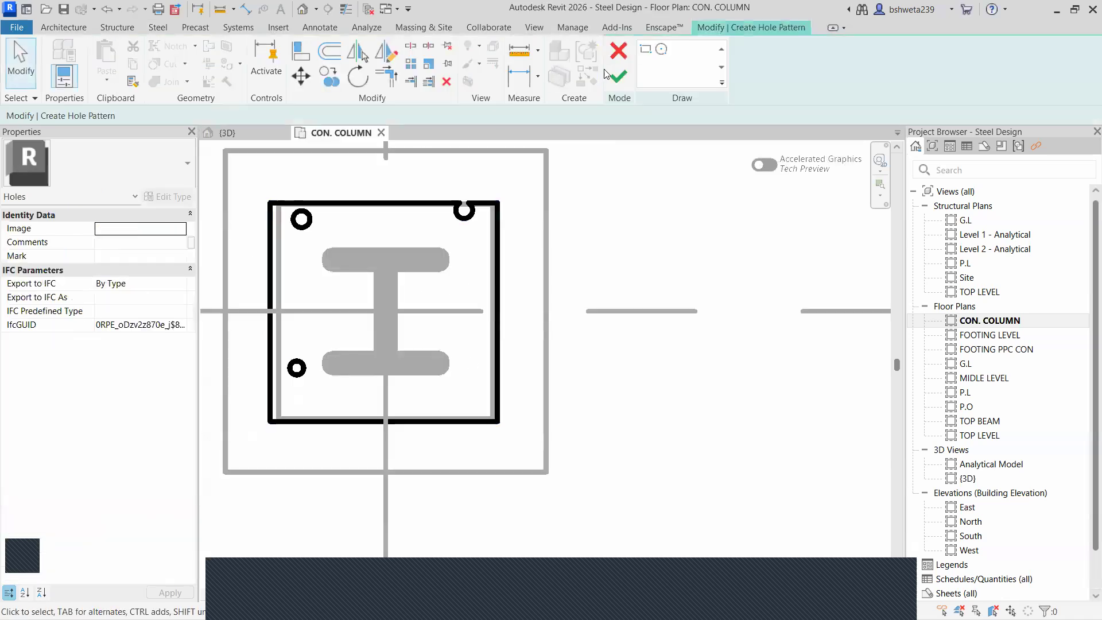
click(644, 49)
scroll(442, 381, up, 2)
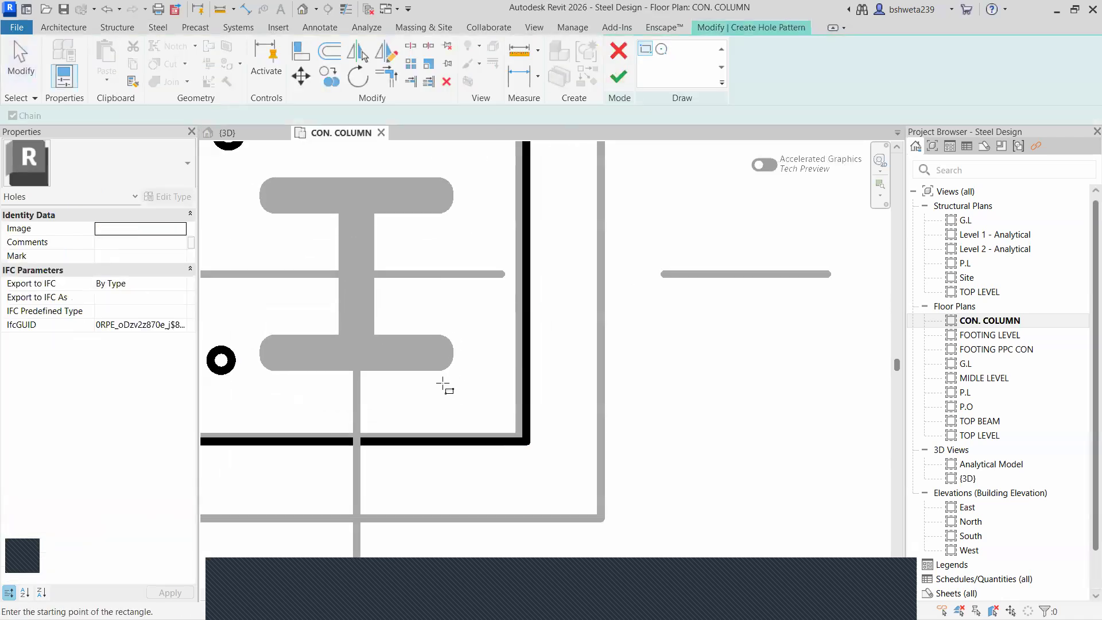
click(437, 377)
click(487, 419)
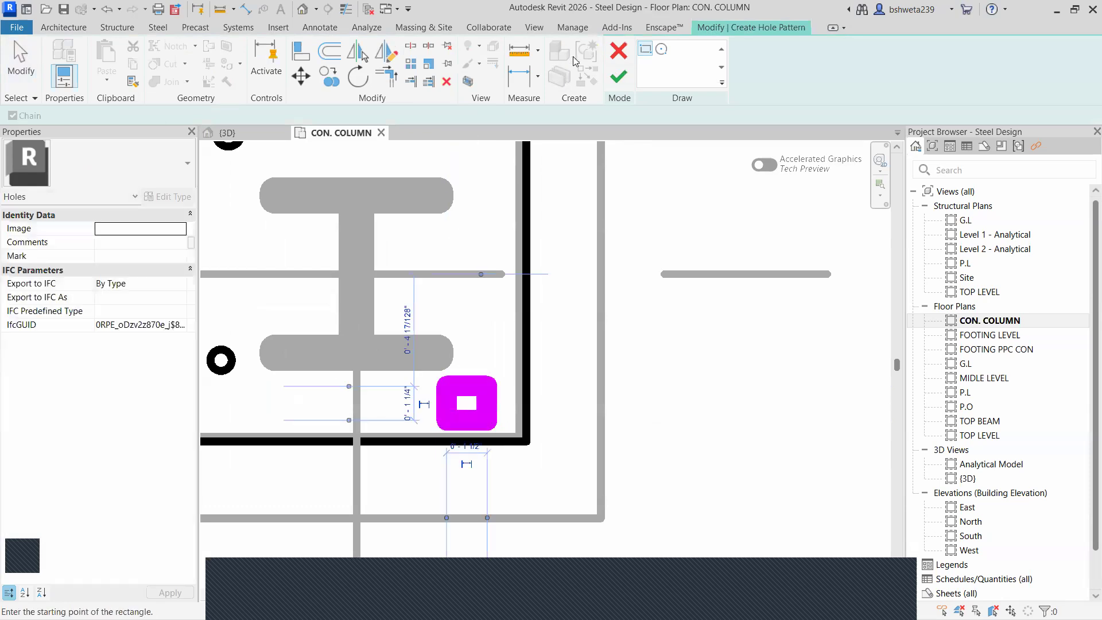
click(619, 80)
scroll(517, 275, down, 2)
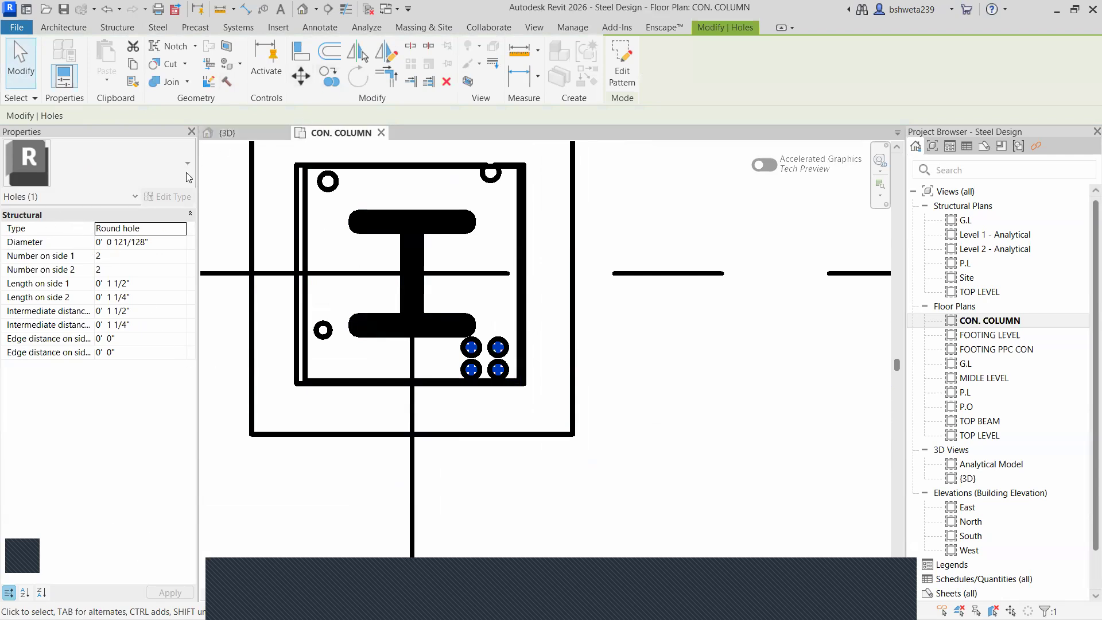
- Review the available hole types for the lower-right hole pattern in the 3D view and keep Round hole
click(226, 133)
scroll(418, 403, up, 4)
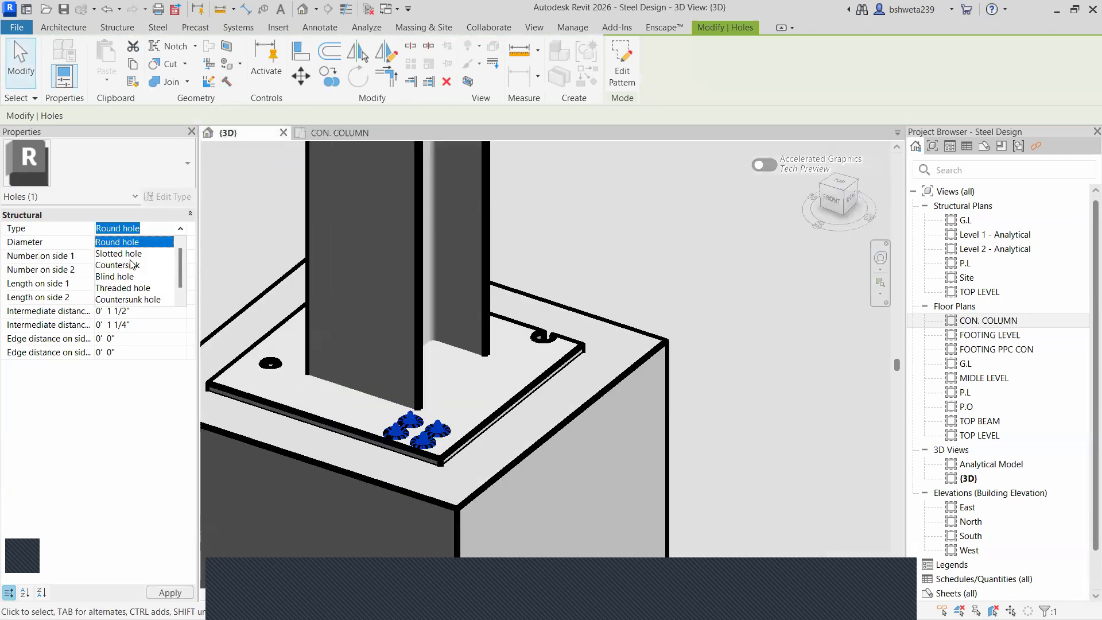
scroll(120, 281, down, 1)
scroll(117, 286, up, 1)
scroll(115, 287, down, 1)
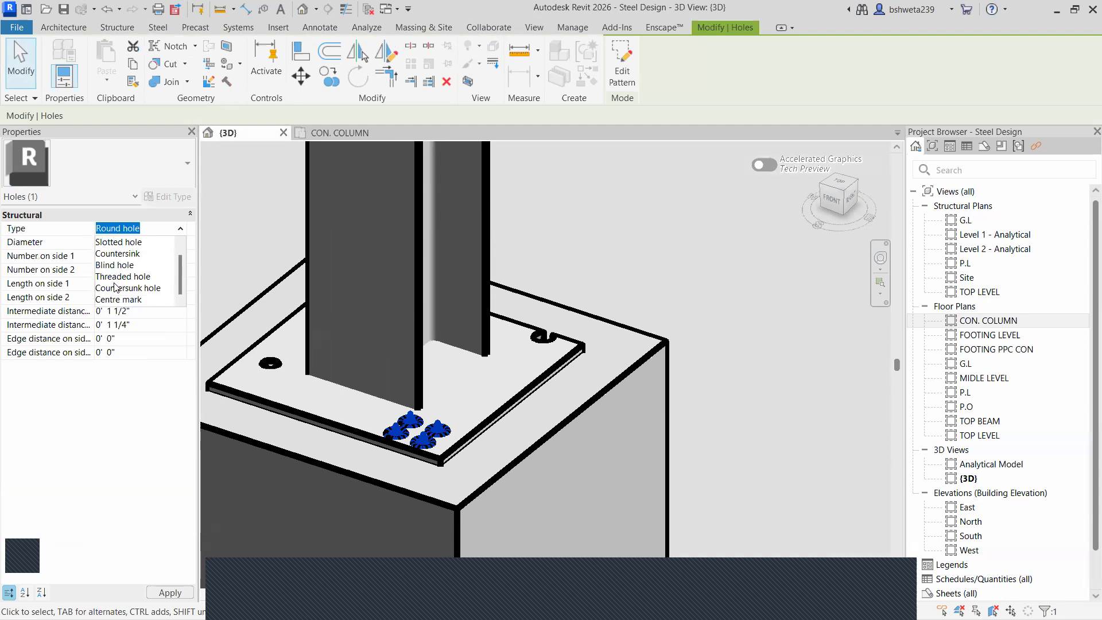
scroll(127, 269, up, 1)
click(131, 243)
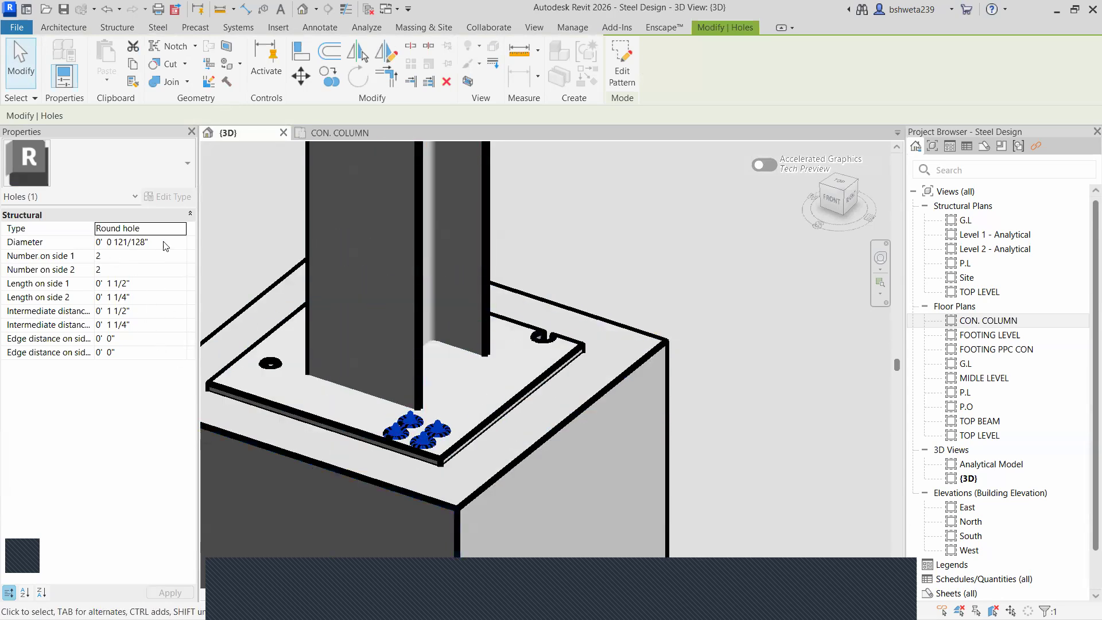
- Set the lower-right hole pattern's number on side 1 and side 2 to 1 and apply the changes
click(123, 256)
click(182, 259)
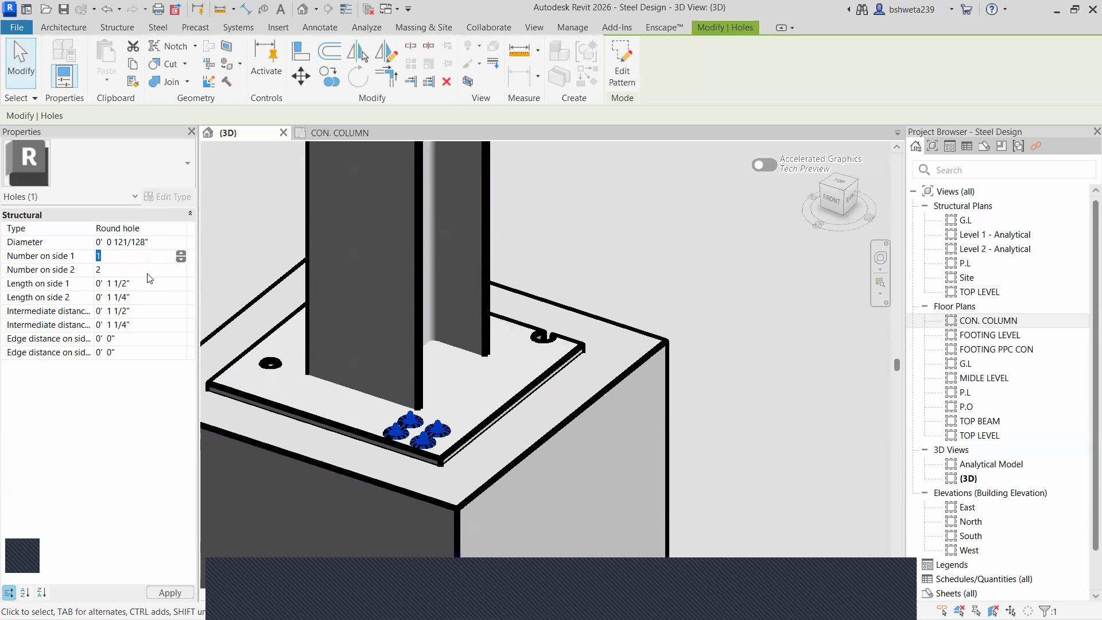
click(185, 274)
click(170, 591)
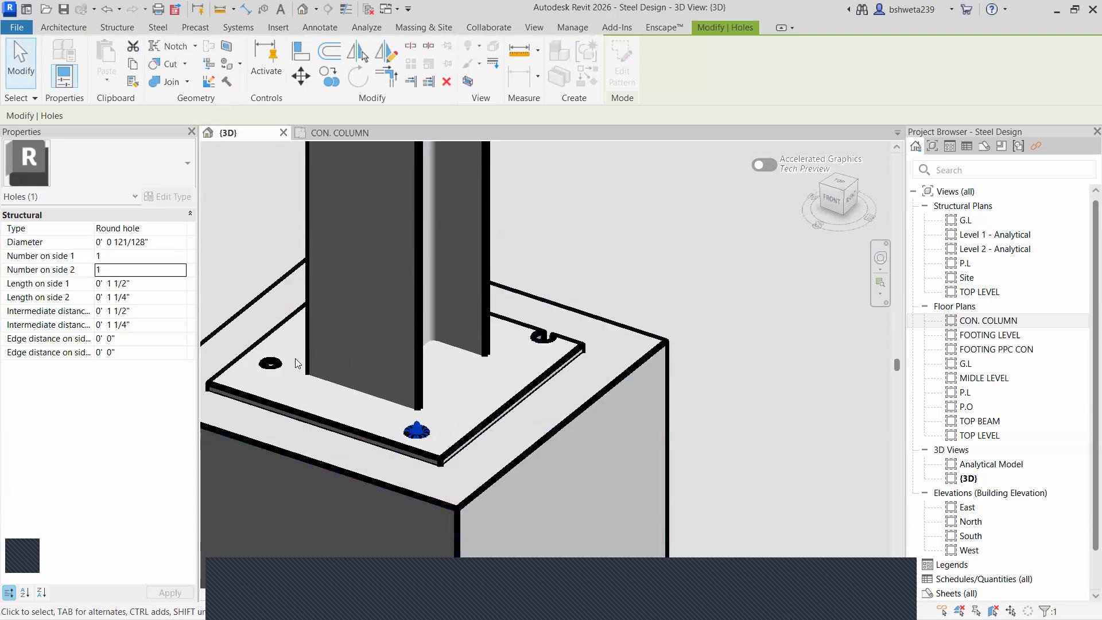
key(Escape)
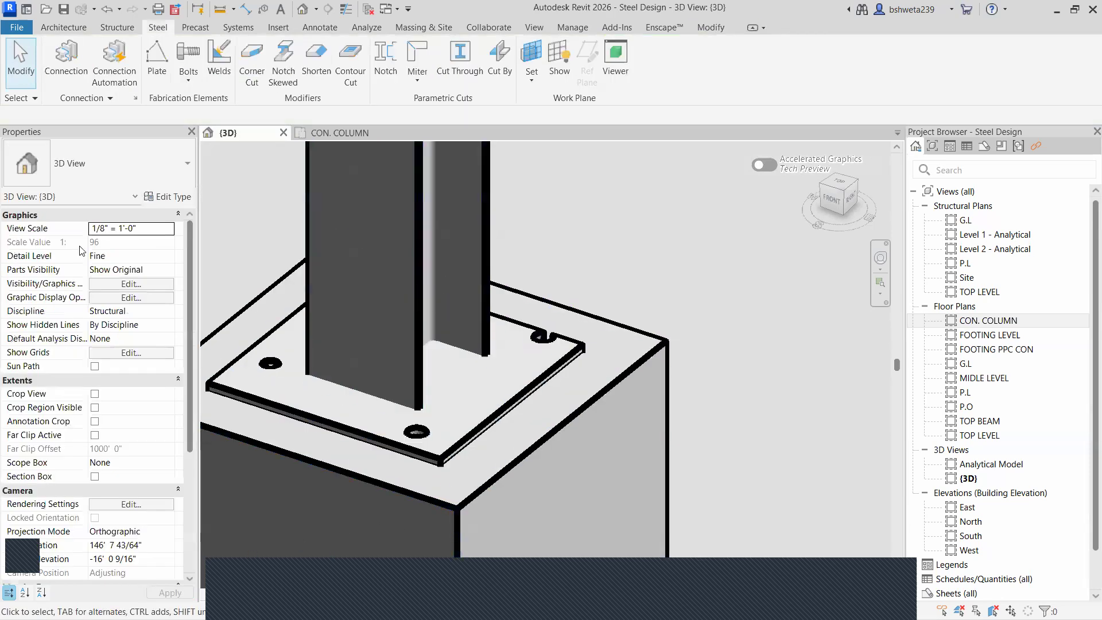
- Delete the base plate together with its corner holes in the CON. COLUMN floor plan
click(336, 135)
scroll(298, 307, down, 5)
scroll(396, 344, up, 4)
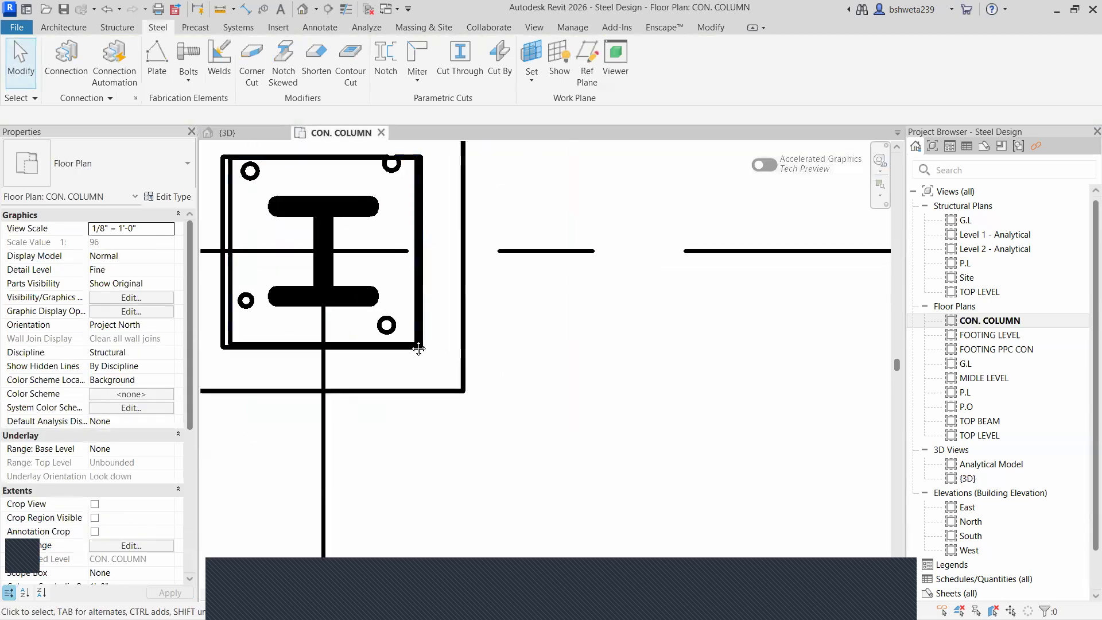
middle_drag(419, 348, 499, 364)
scroll(508, 335, up, 5)
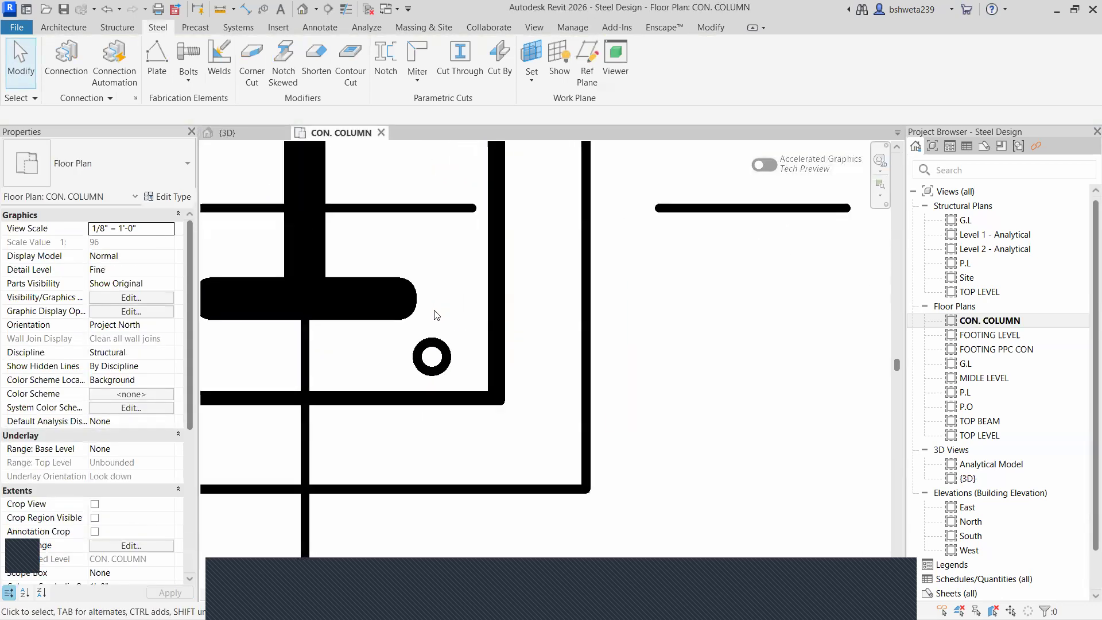
scroll(516, 370, down, 4)
click(536, 354)
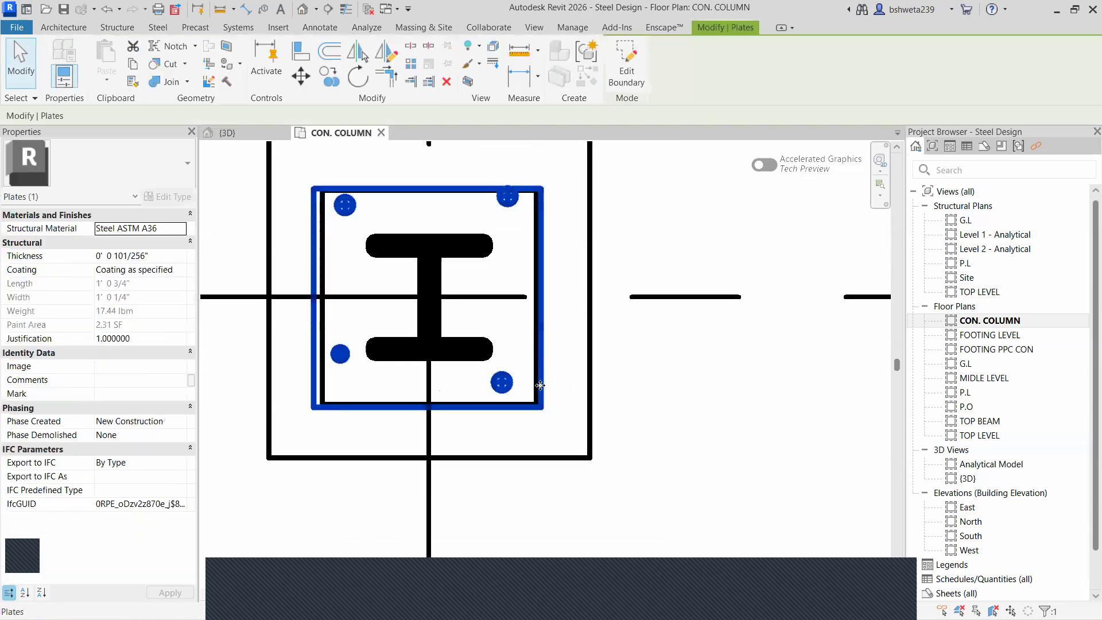
key(Escape)
scroll(434, 245, down, 2)
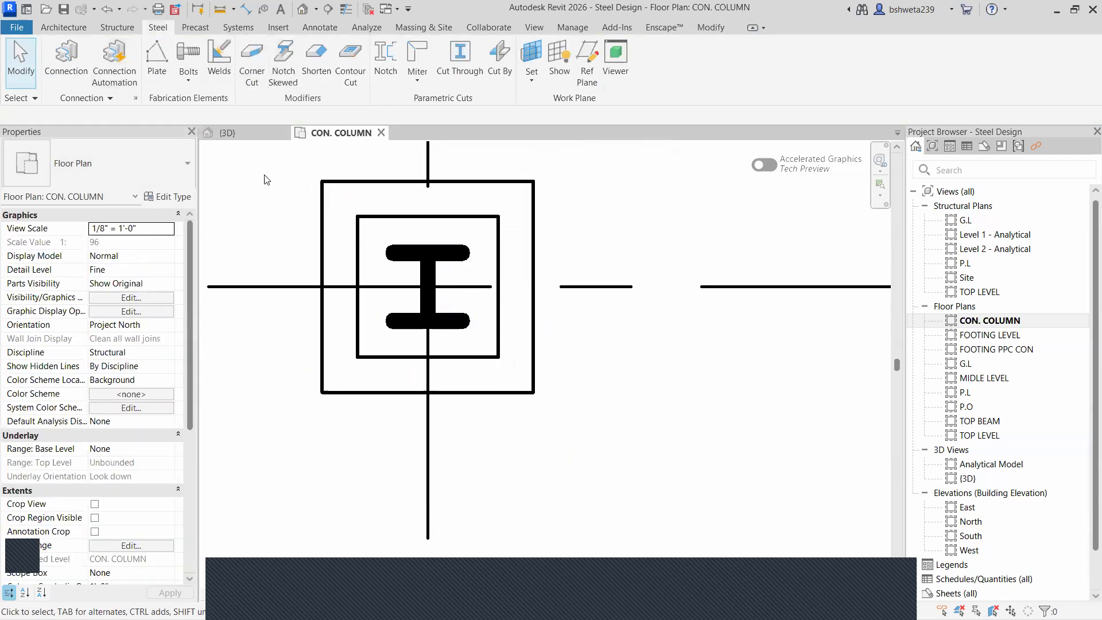
- Create a rectangular steel plate about 1' by 1' along the inner square outline around the steel column
scroll(402, 235, up, 2)
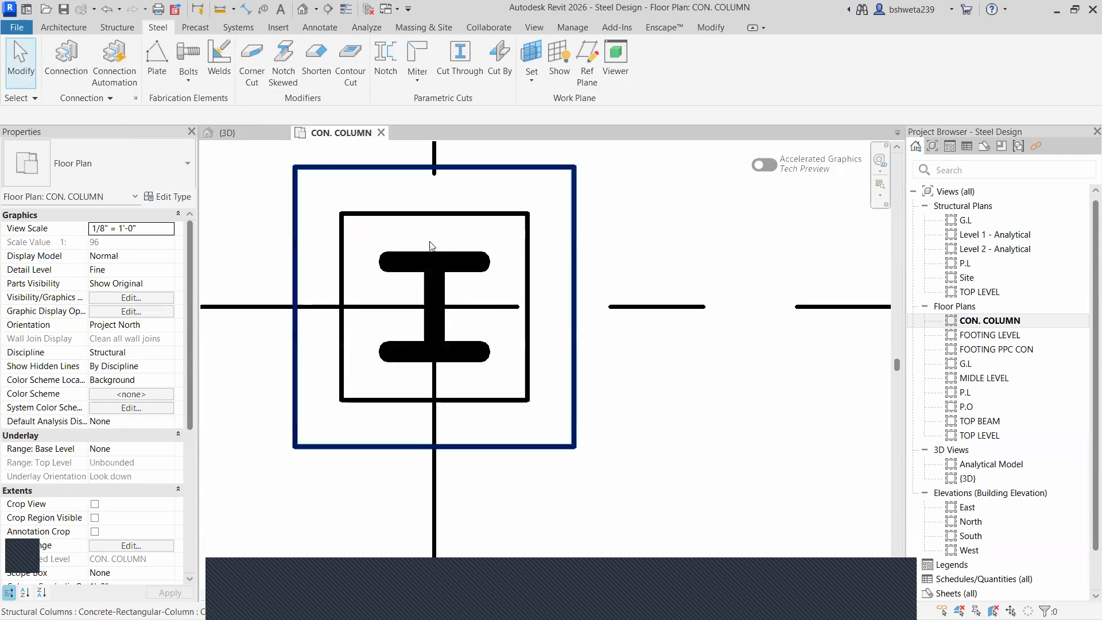
scroll(430, 245, down, 3)
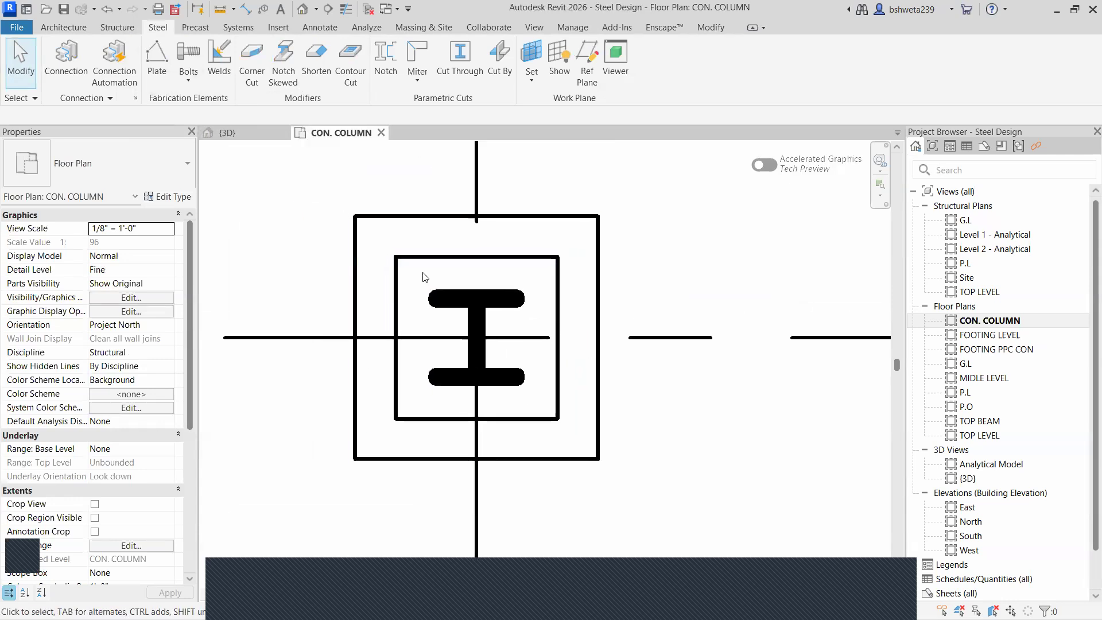
scroll(571, 290, up, 1)
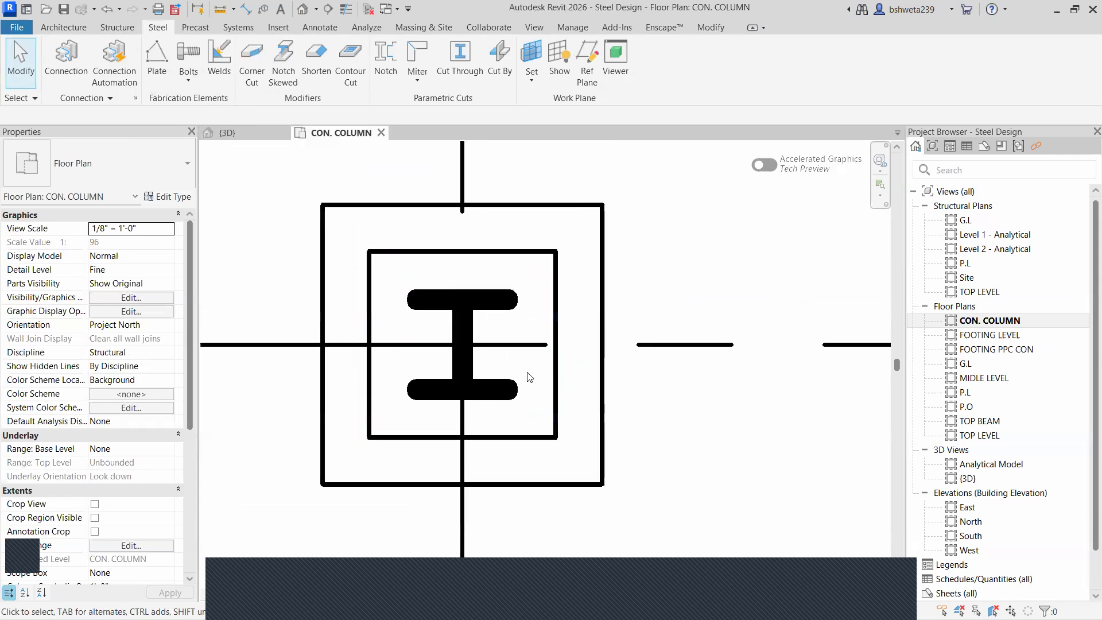
click(189, 82)
click(198, 163)
click(156, 63)
click(661, 48)
click(367, 250)
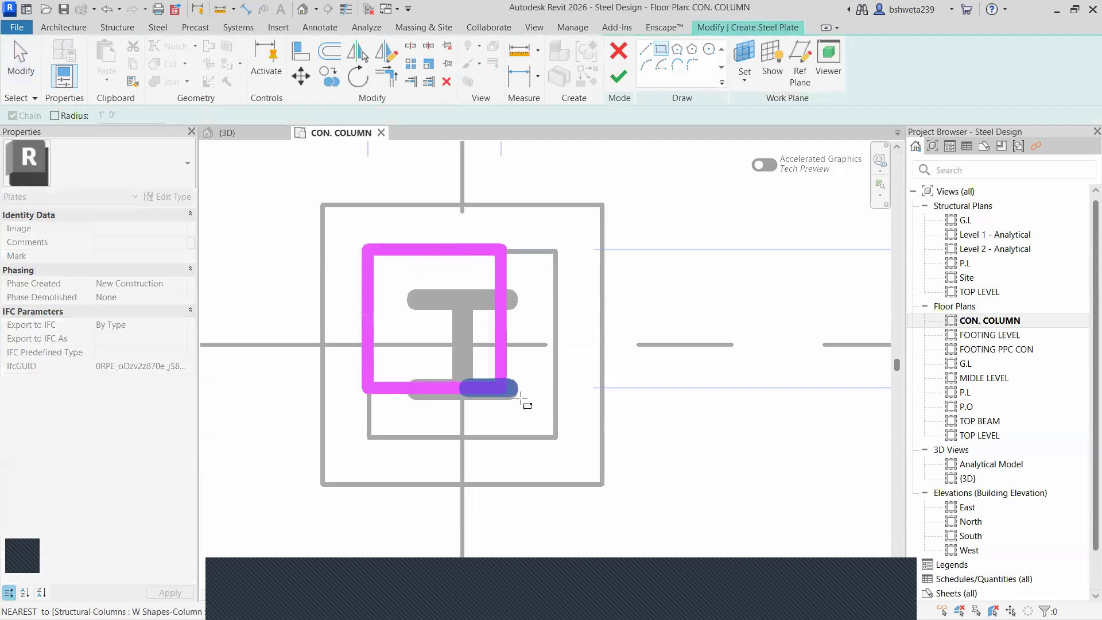
click(555, 438)
click(618, 79)
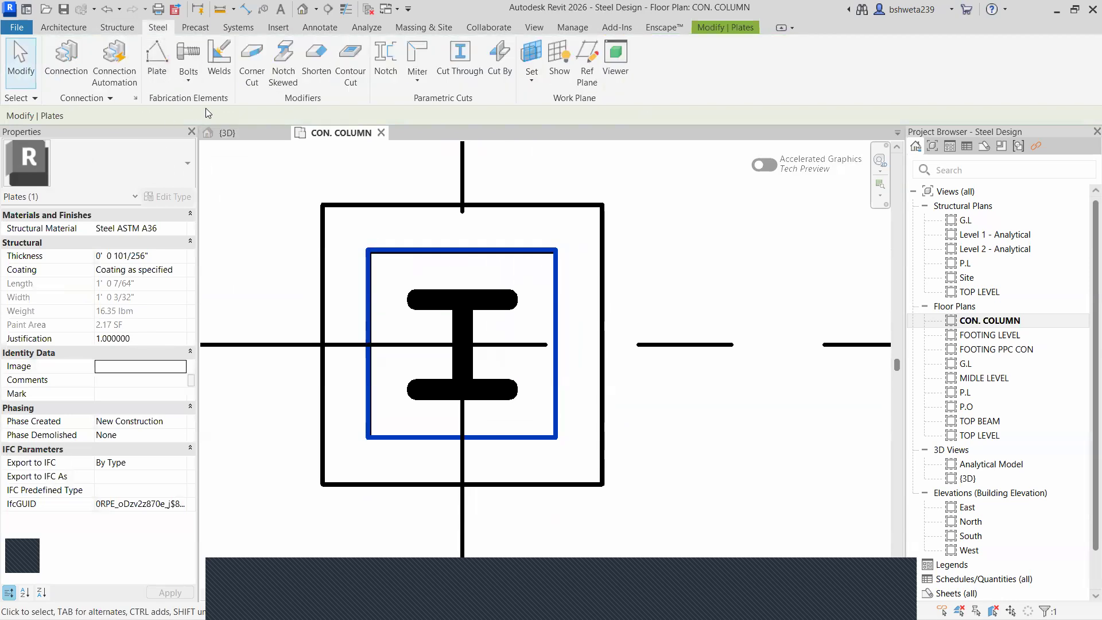
- Create a rectangular hole pattern on the new plate, spanning from its upper-left corner to its lower-right corner
click(195, 83)
click(207, 159)
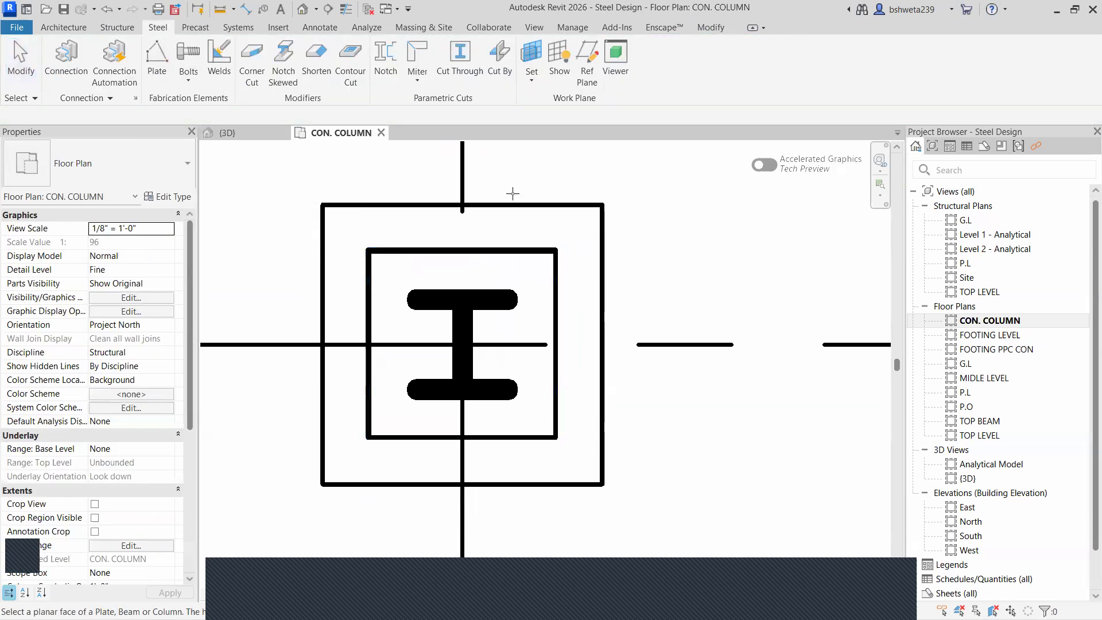
click(464, 251)
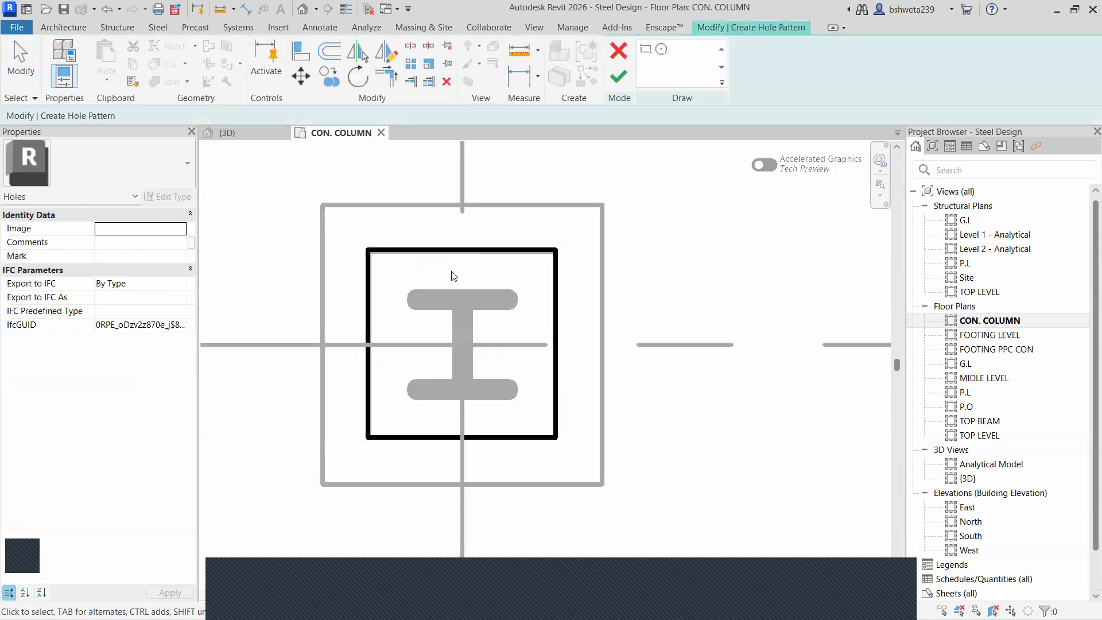
click(644, 49)
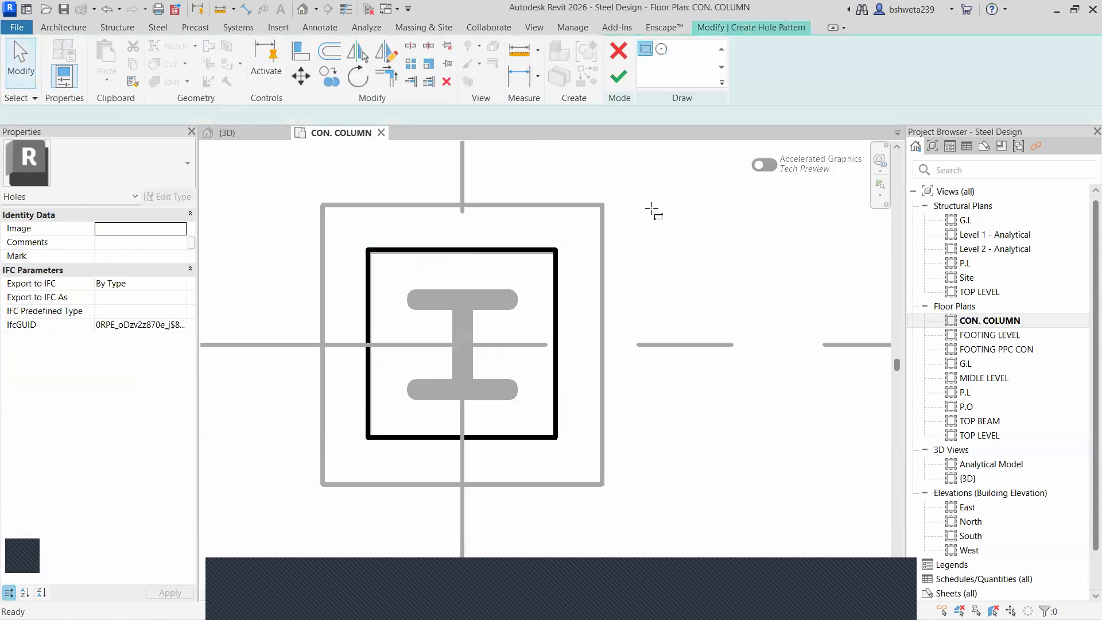
click(368, 251)
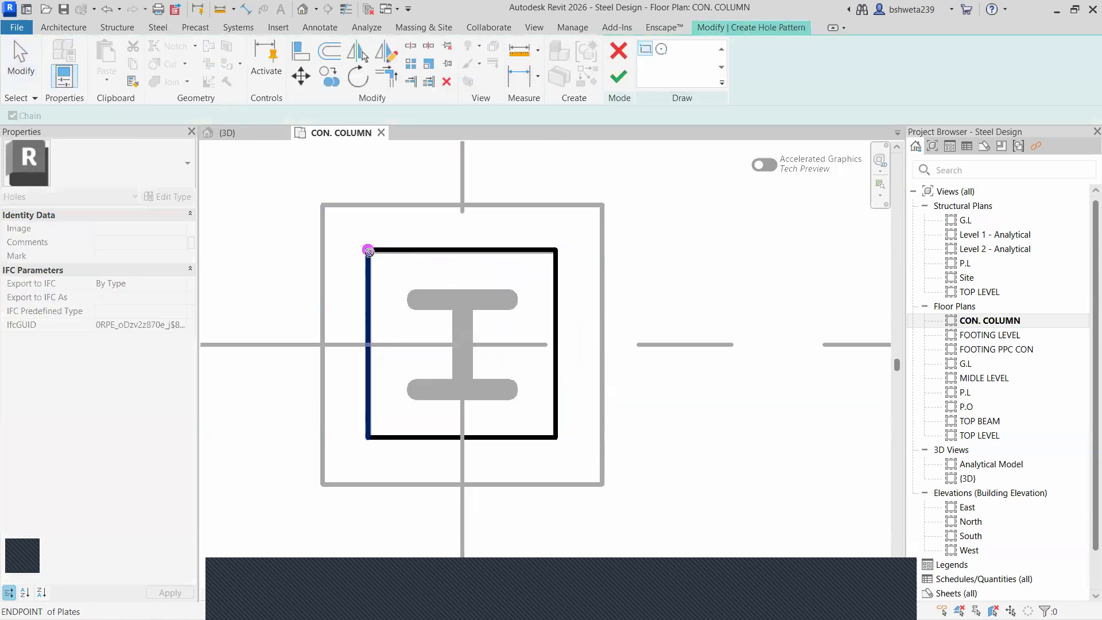
click(555, 437)
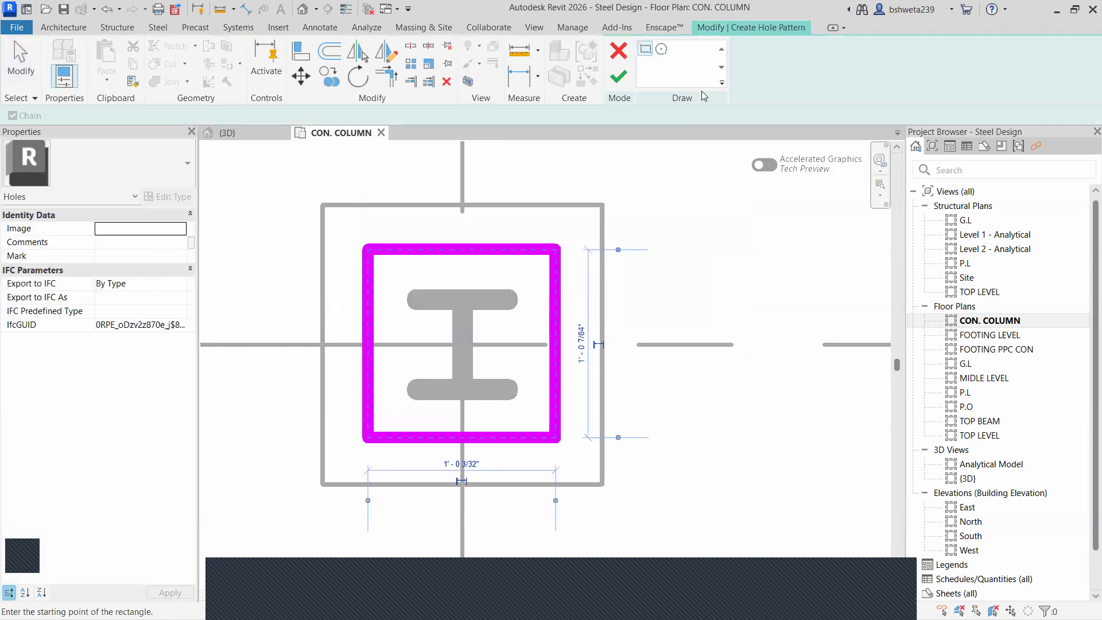
click(618, 76)
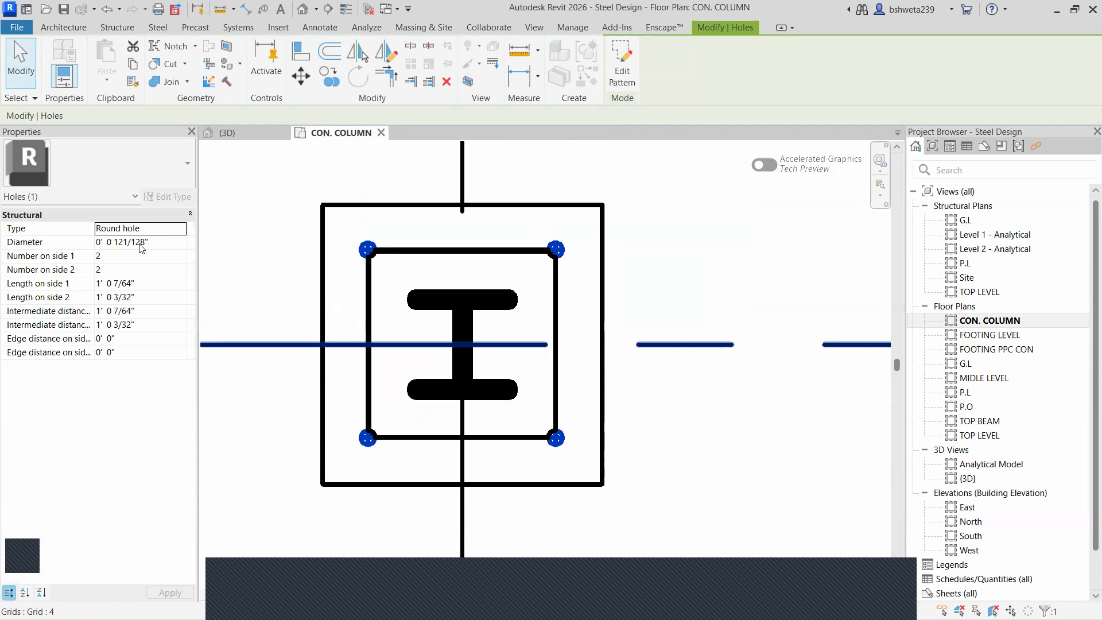
- Set the corner hole pattern's diameter to 5 mm, keeping the numbers and lengths on both sides
click(163, 242)
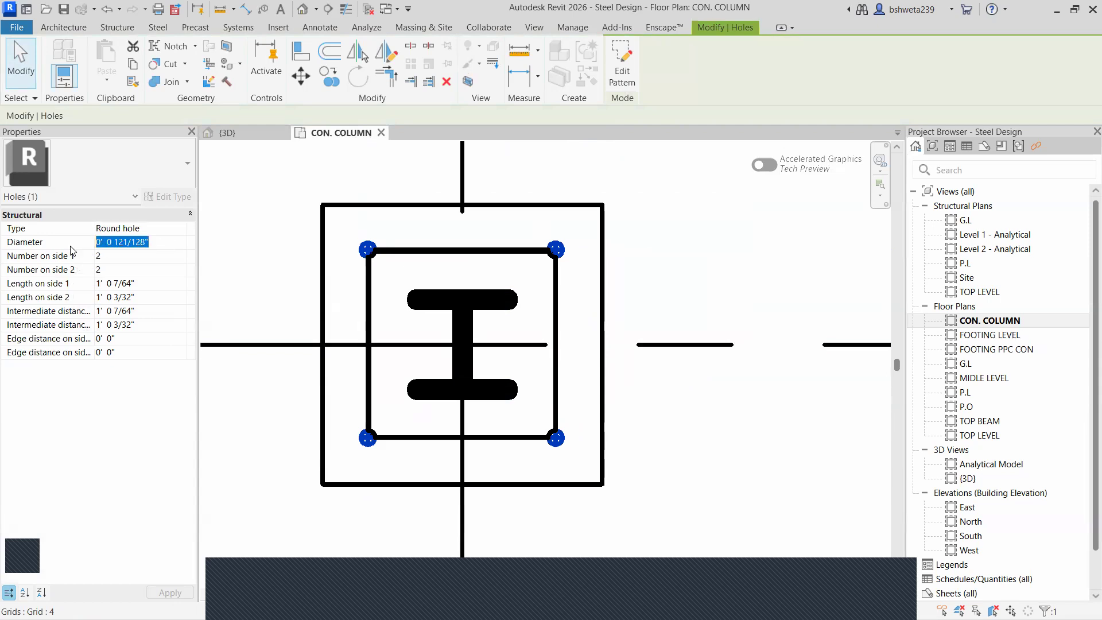
text(5mm)
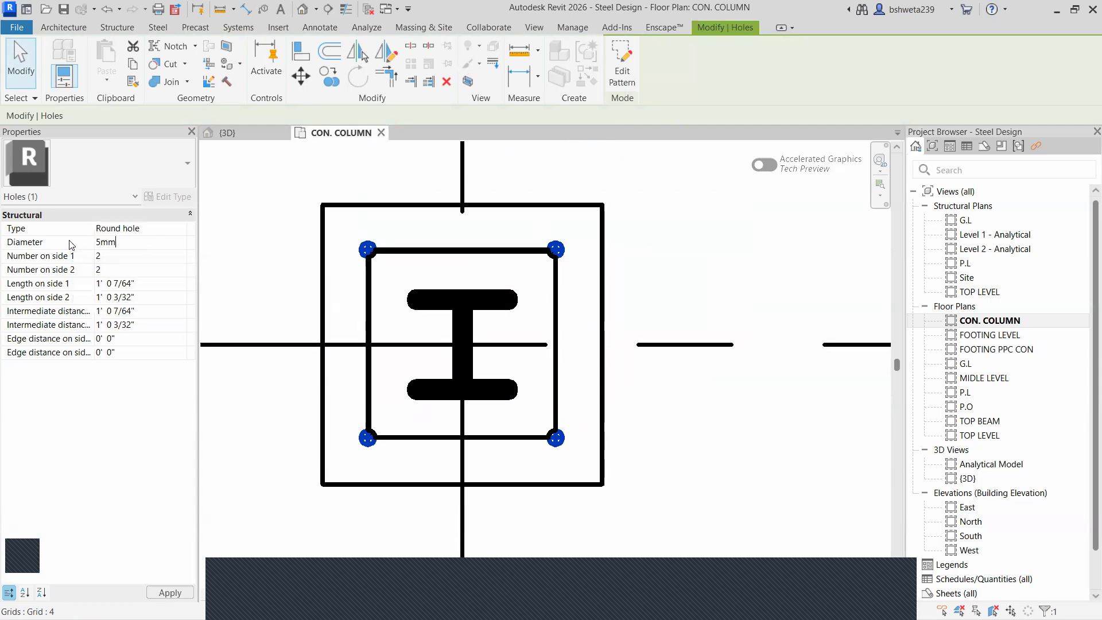
key(Return)
click(117, 256)
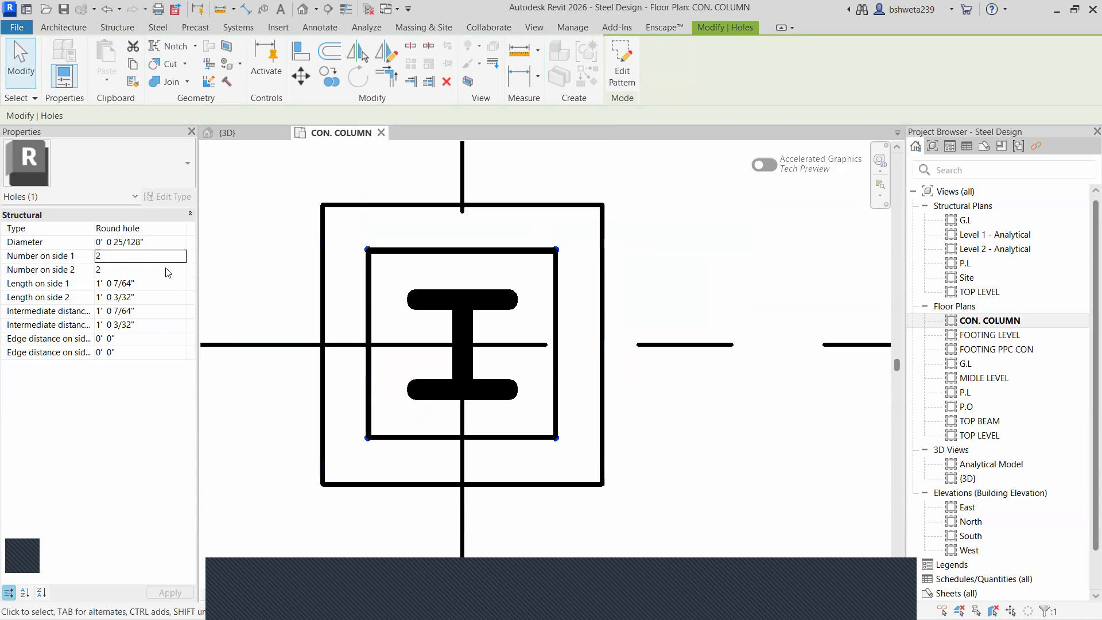
click(147, 284)
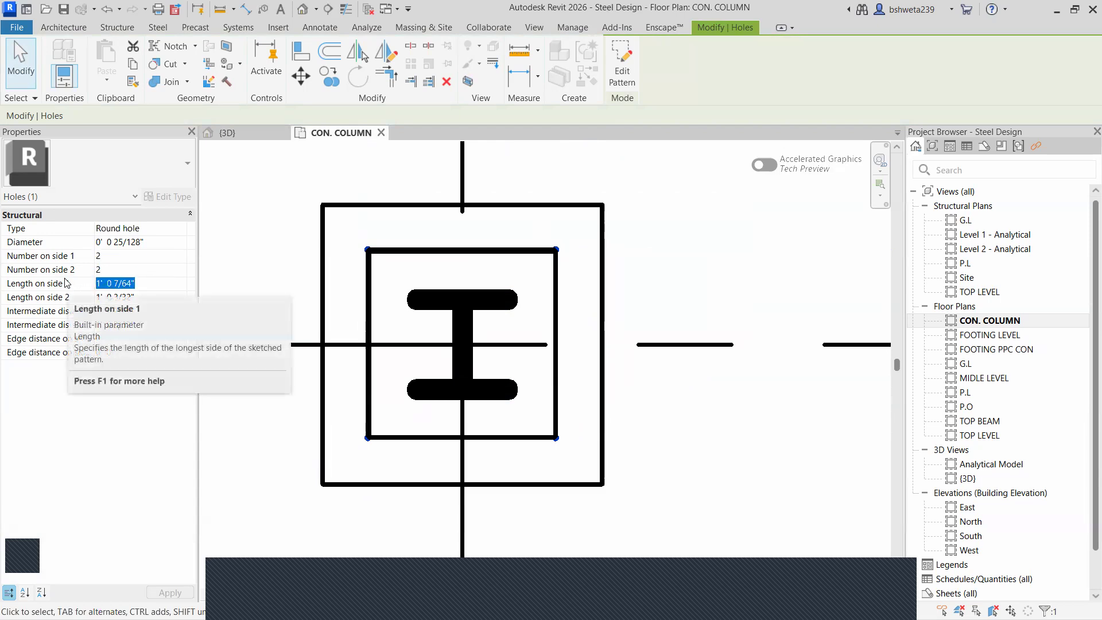
click(169, 273)
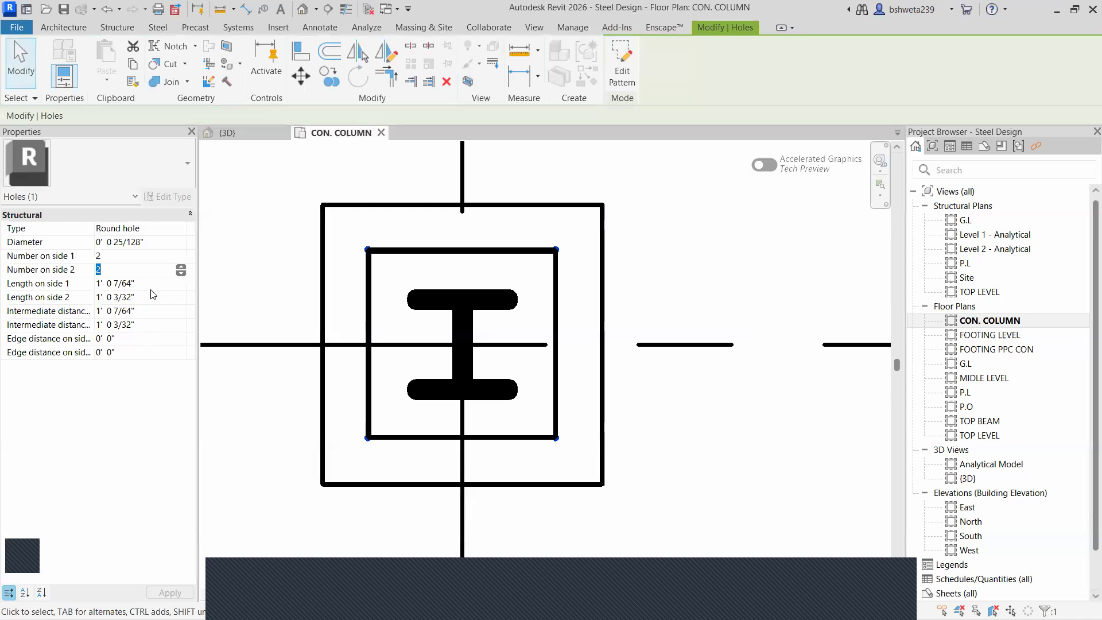
- Try a diameter of 100 mm for the base plate's corner holes
click(154, 242)
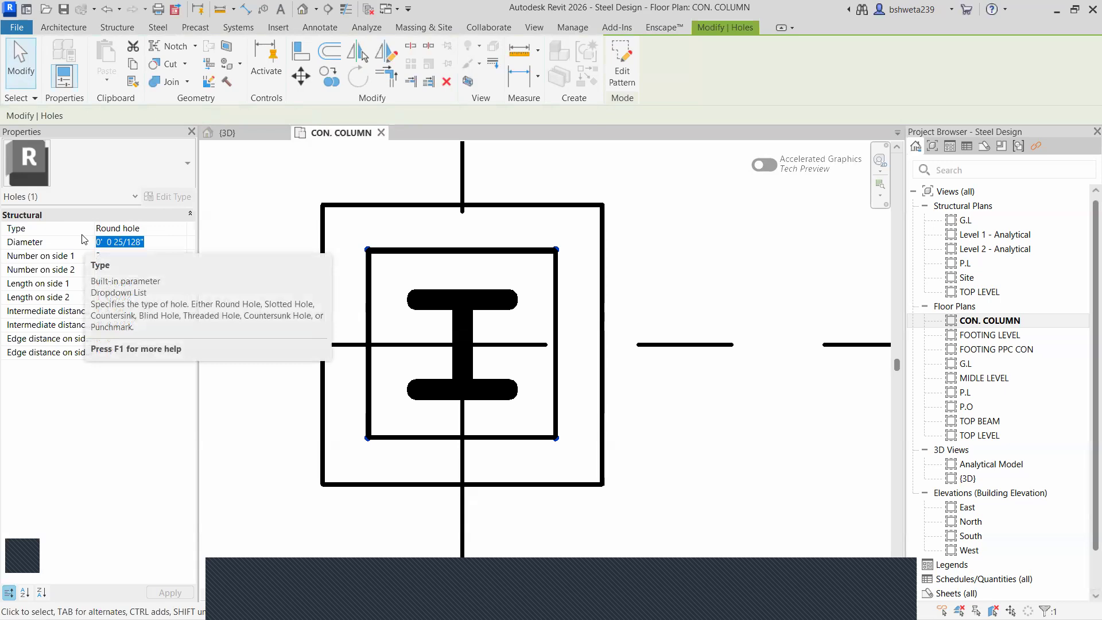
text(1)
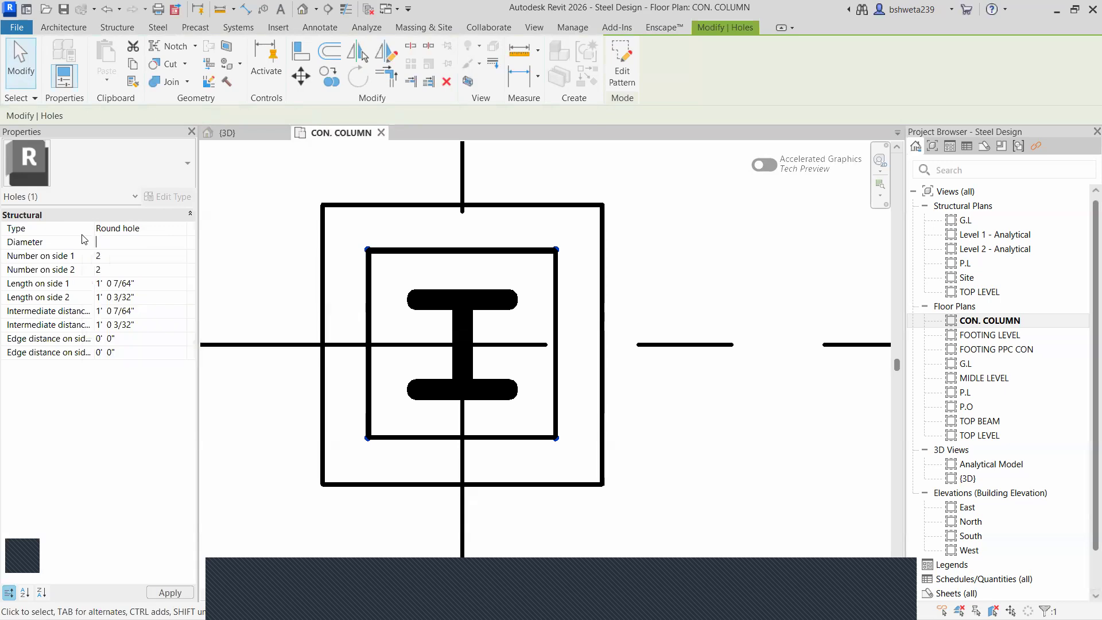
text(00mm)
key(Return)
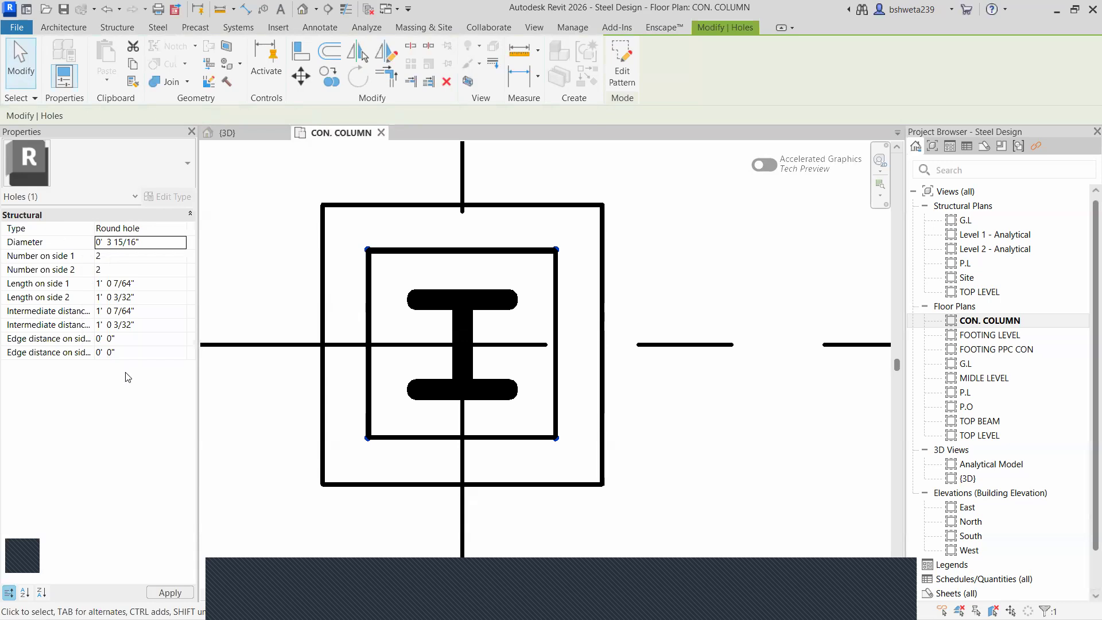
click(166, 593)
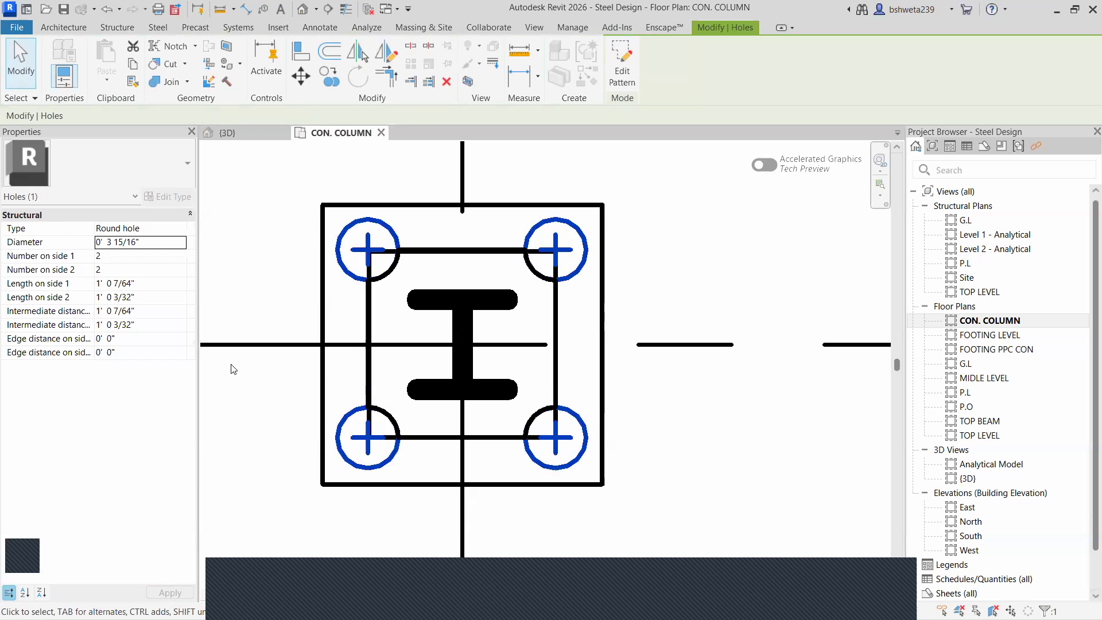
- Set the corner hole pattern's diameter to 30 mm
click(46, 241)
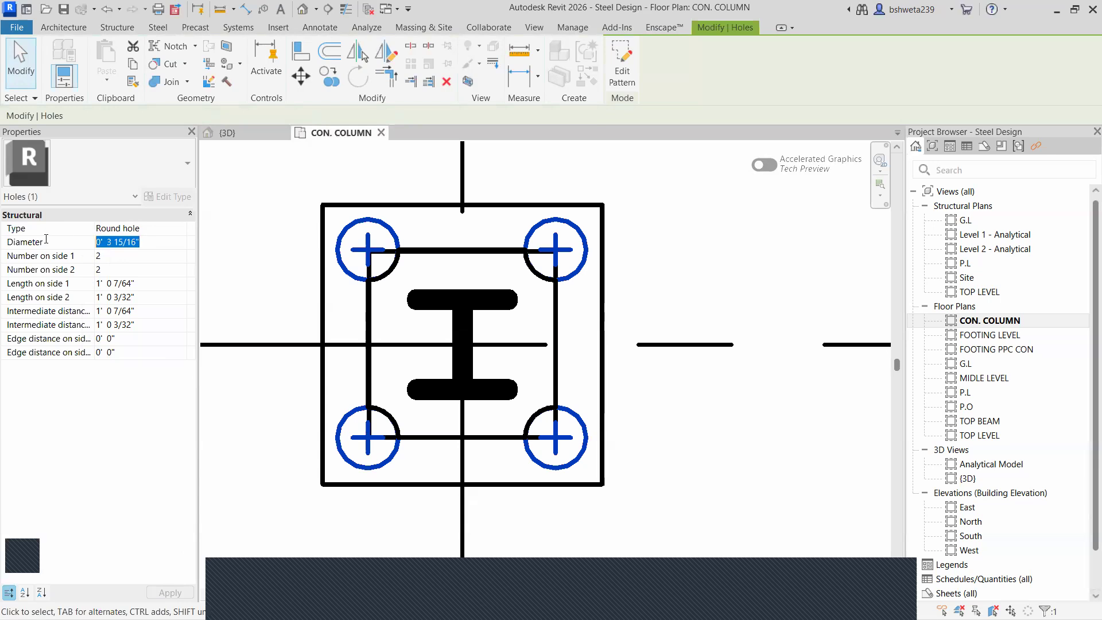
text(50)
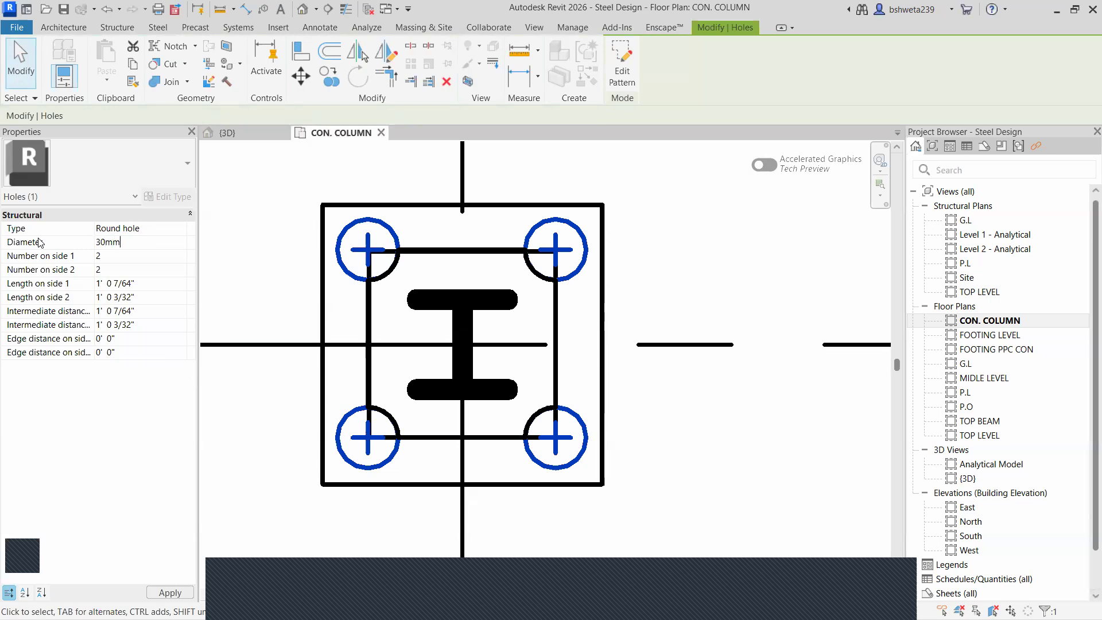
key(Return)
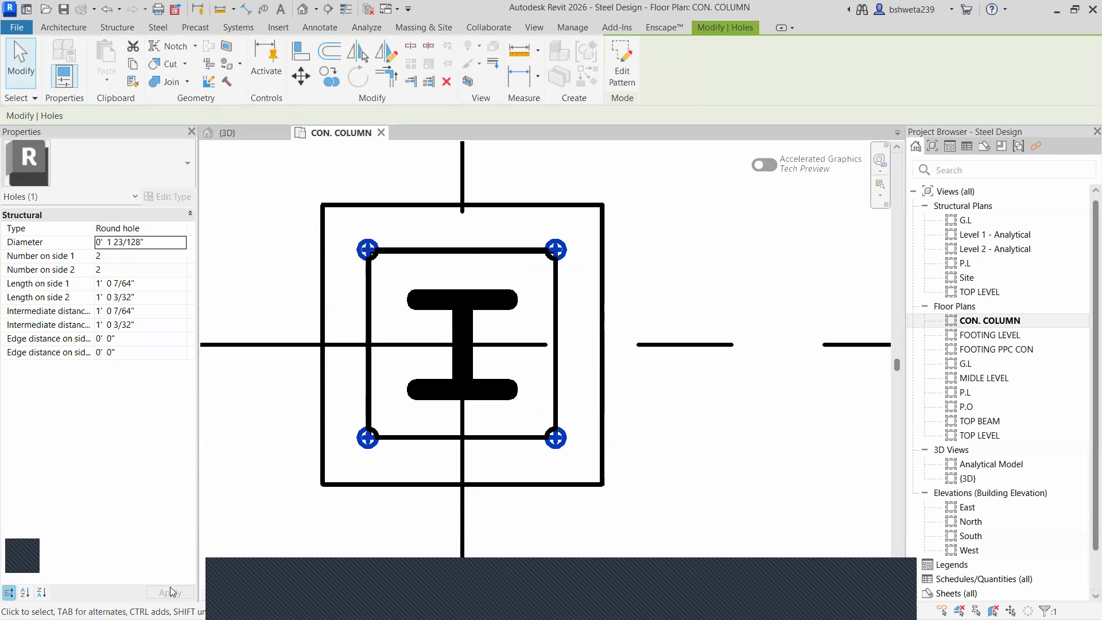
- Try an edge distance of 6" on both sides of the corner hole pattern
click(127, 339)
text(6")
key(Return)
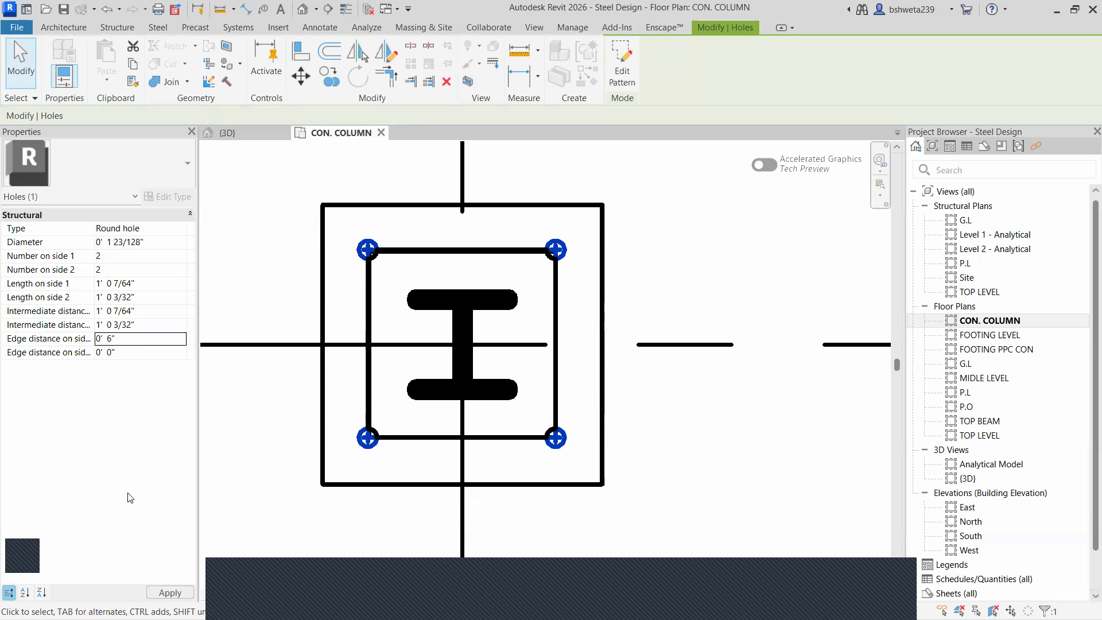
click(169, 592)
click(125, 353)
text(6")
key(Return)
click(172, 592)
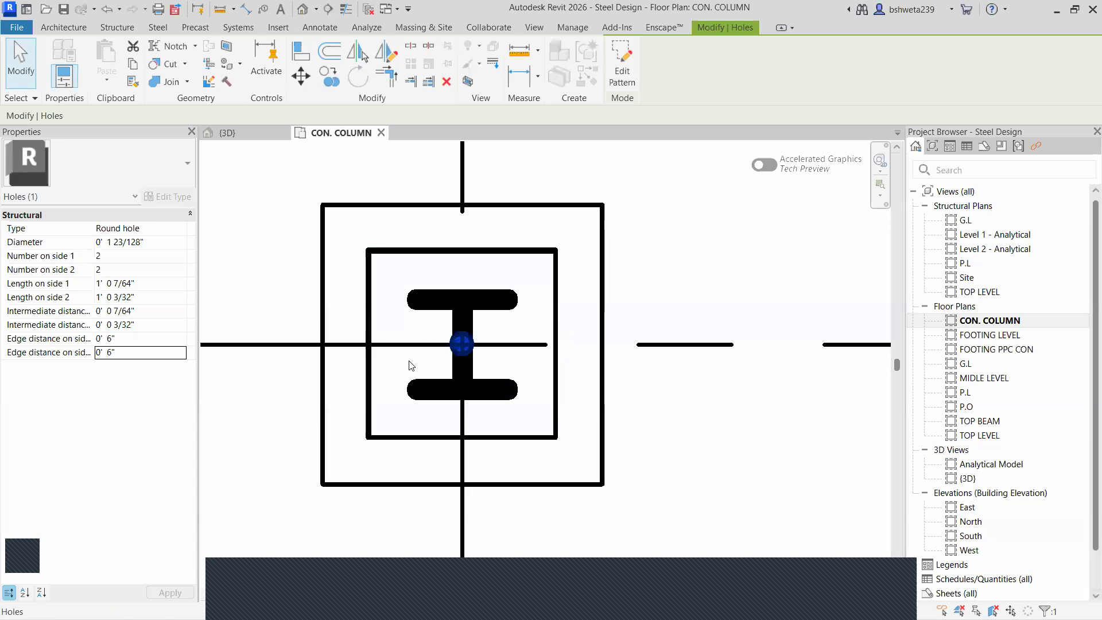
- Set the hole pattern's edge distance to 1" on both sides and finish editing the holes
click(45, 338)
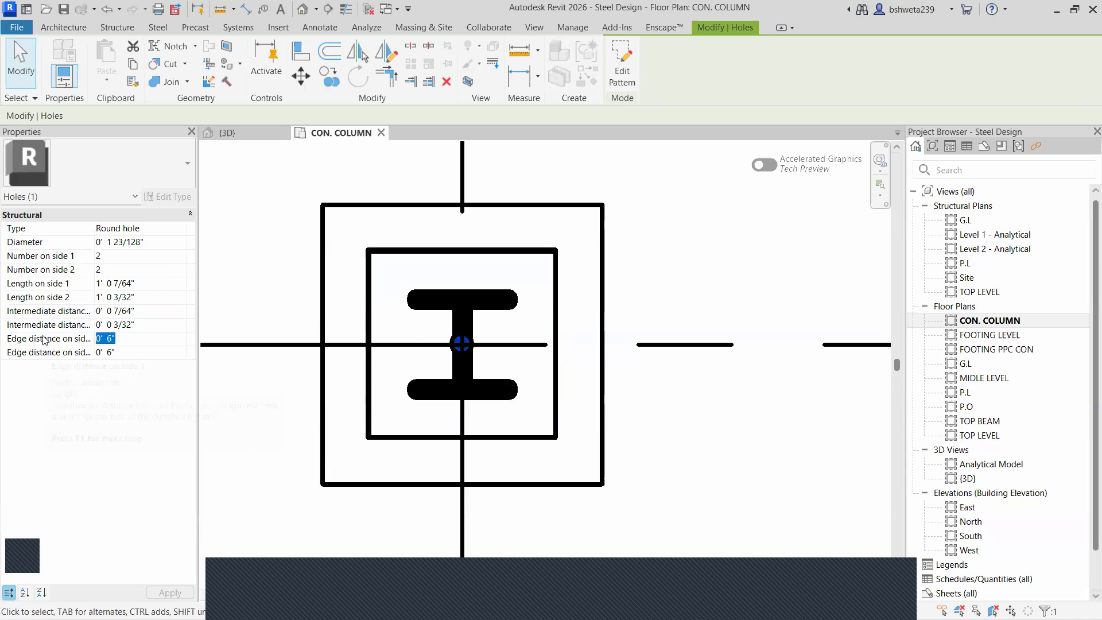
text(0' 1")
click(124, 353)
drag(124, 353, 89, 353)
text(1)
key(Return)
click(165, 592)
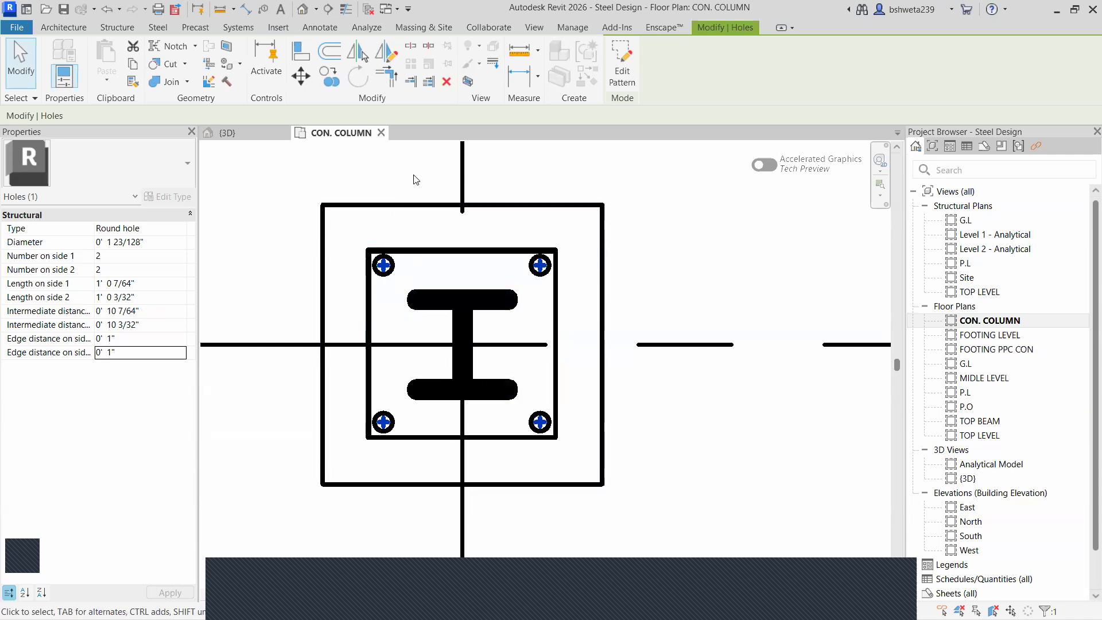
key(Escape)
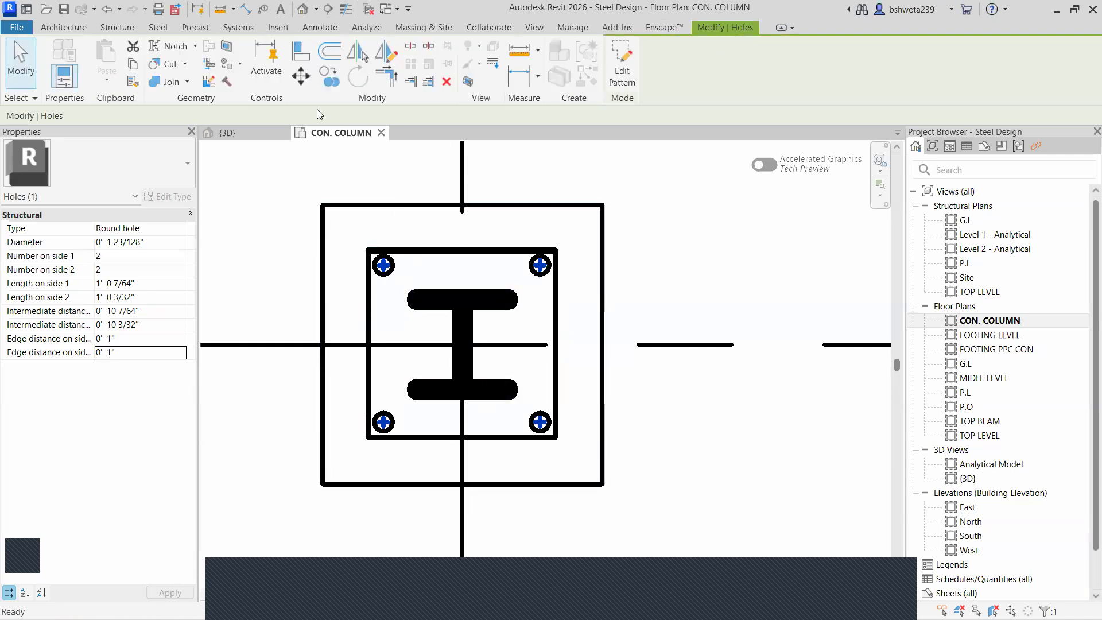
- Examine the new base plate and its corner holes on the concrete column in the 3D view
click(264, 134)
scroll(474, 476, up, 5)
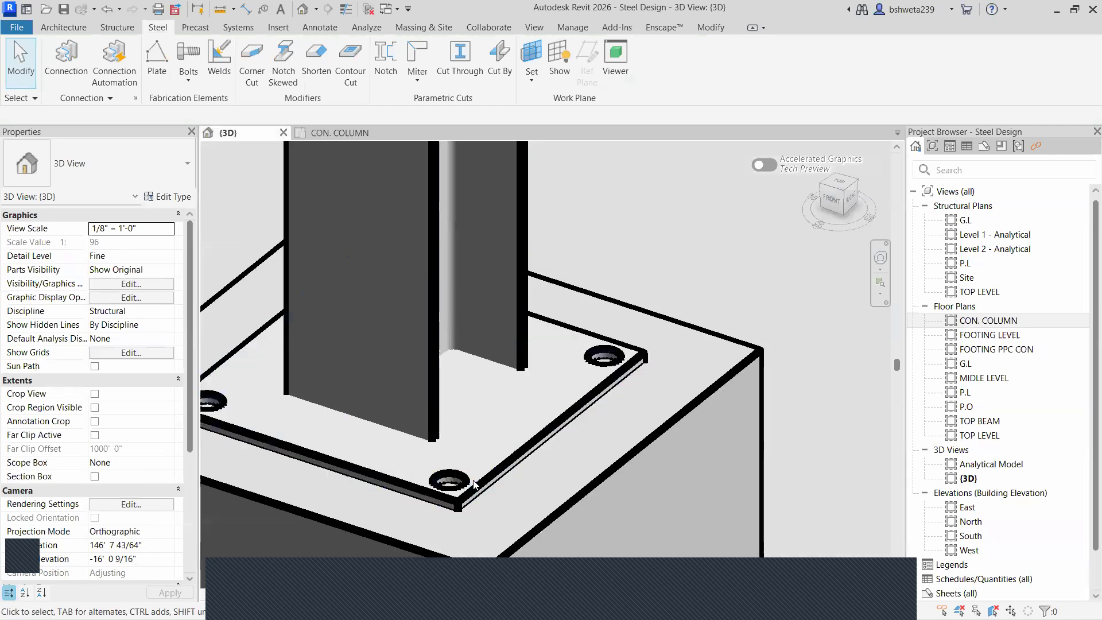
scroll(474, 482, down, 3)
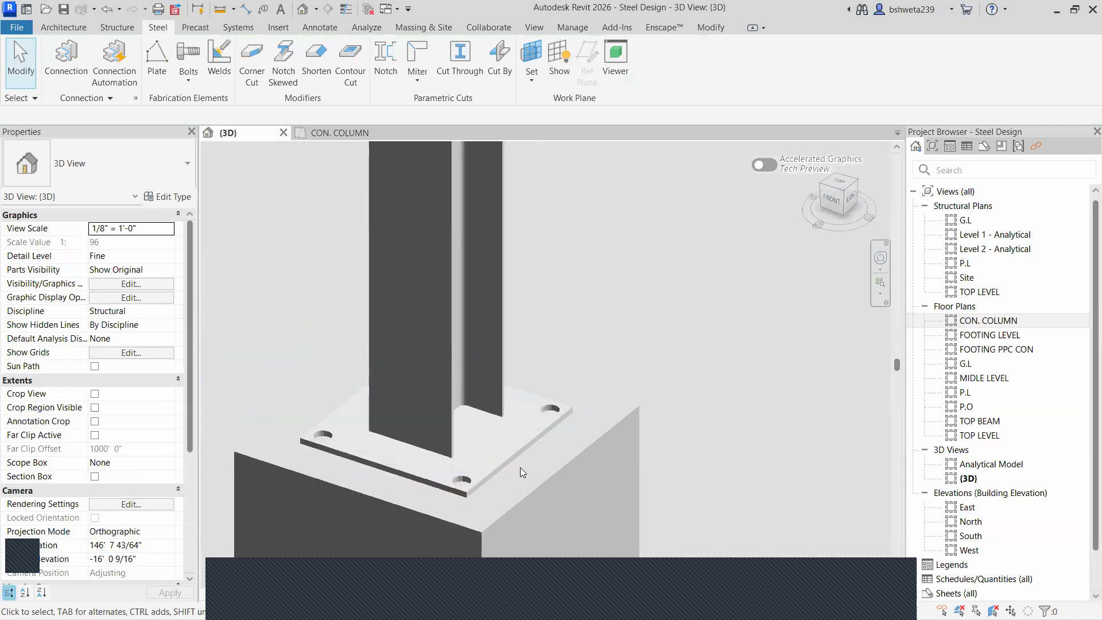
scroll(534, 473, up, 3)
scroll(635, 498, down, 3)
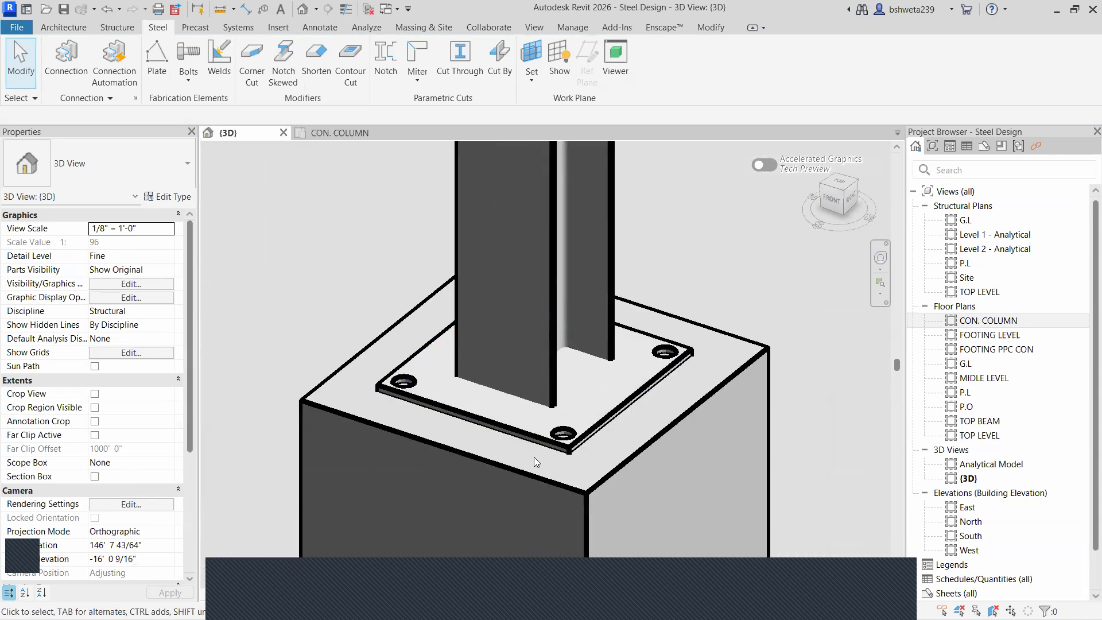
scroll(522, 450, down, 4)
mouse_move(556, 449)
middle_down()
mouse_move(507, 427)
mouse_move(557, 449)
middle_up()
scroll(517, 374, up, 5)
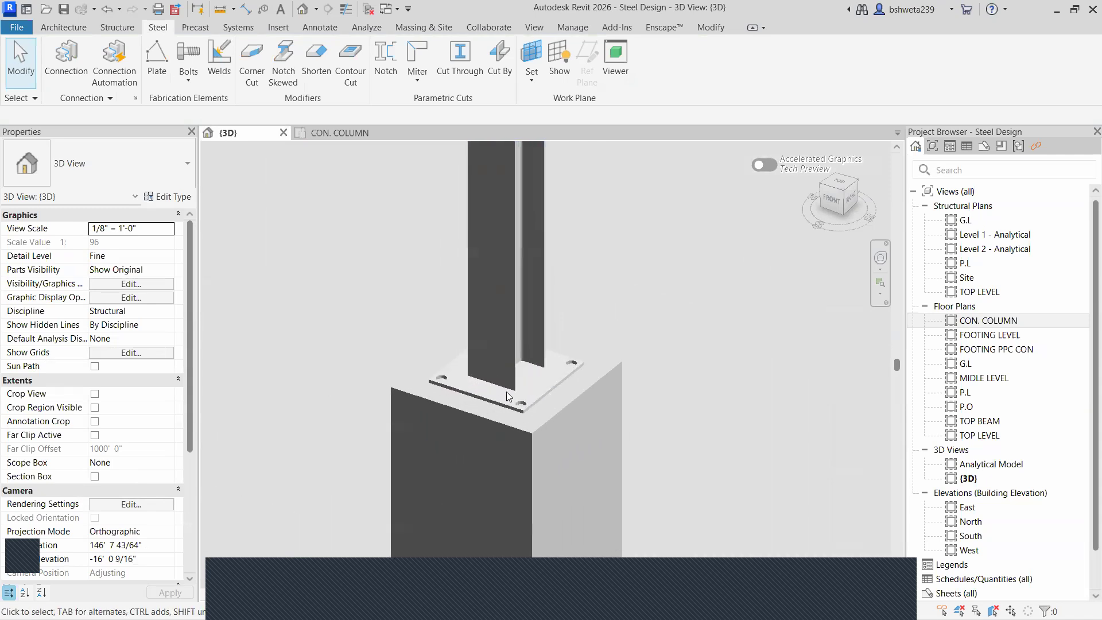
- Examine the bolted base plates at the corner column and along the neighbouring columns in the 3D view
scroll(506, 403, down, 7)
scroll(569, 425, down, 6)
scroll(512, 352, up, 4)
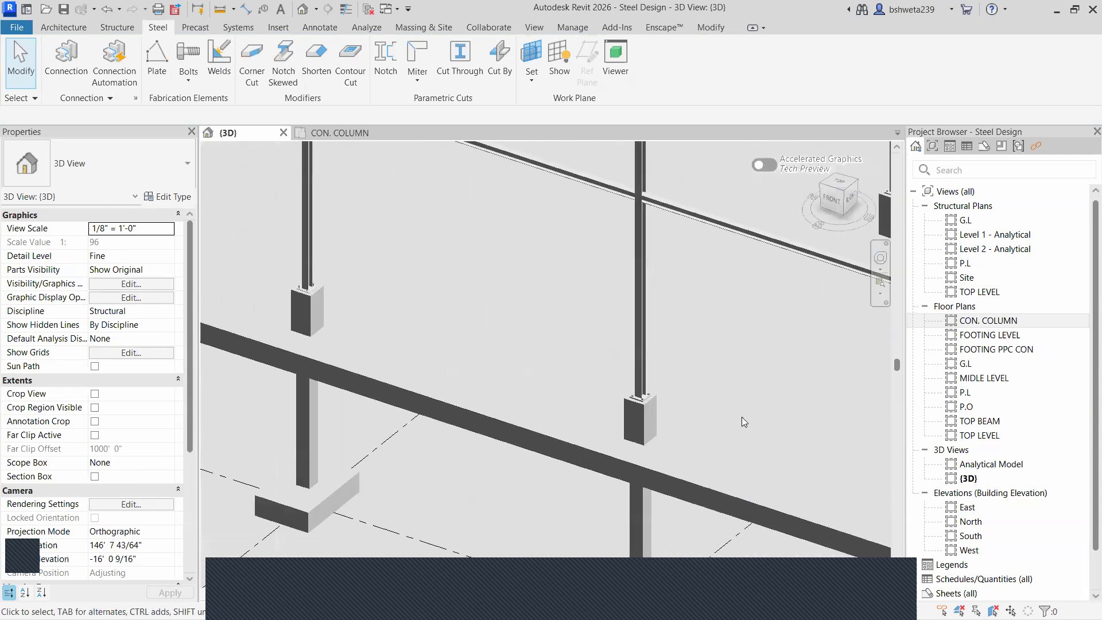
scroll(681, 393, up, 6)
scroll(551, 357, down, 3)
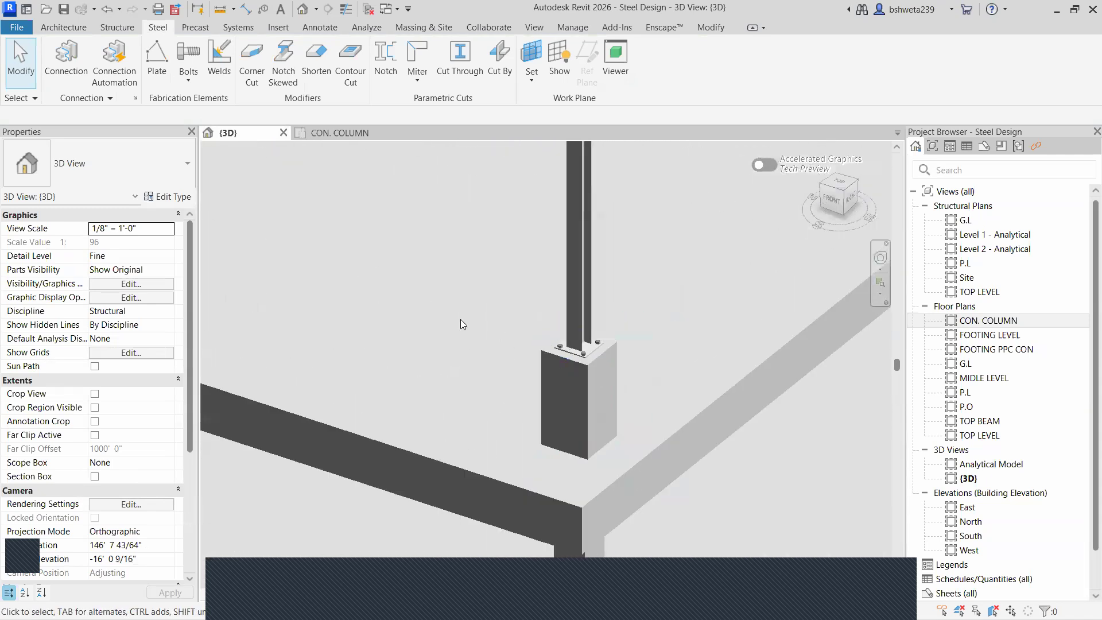
middle_drag(353, 367, 657, 416)
scroll(461, 344, down, 4)
scroll(488, 345, up, 3)
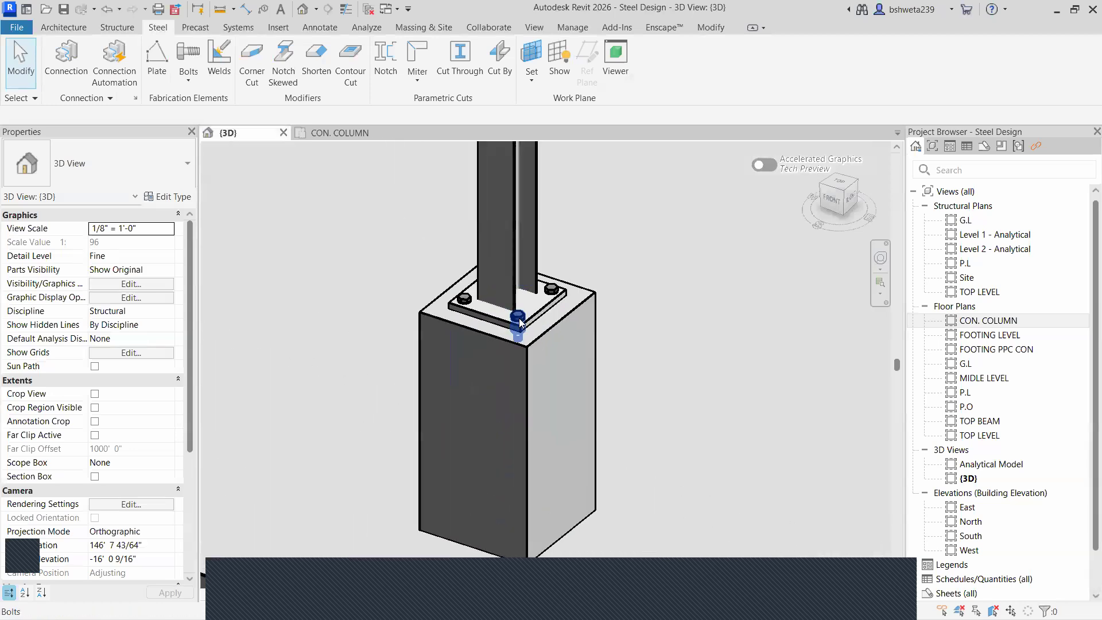
scroll(491, 346, down, 3)
scroll(491, 347, down, 4)
scroll(401, 377, up, 4)
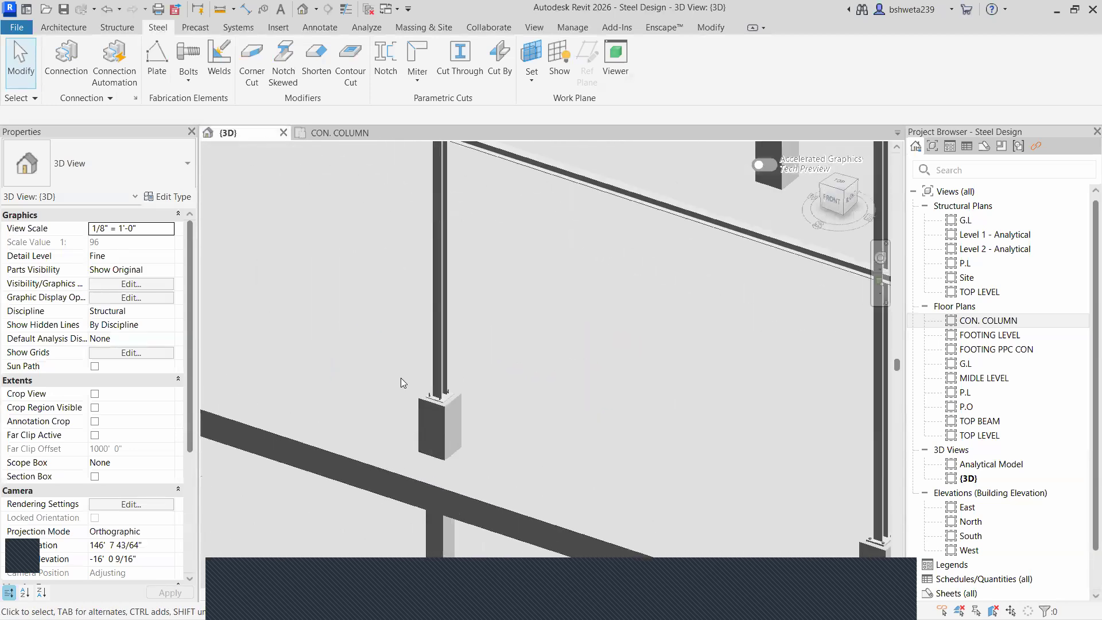
- Inspect the base plate with its anchor bolts at a neighbouring column, including the plate's properties
click(446, 401)
scroll(449, 406, up, 3)
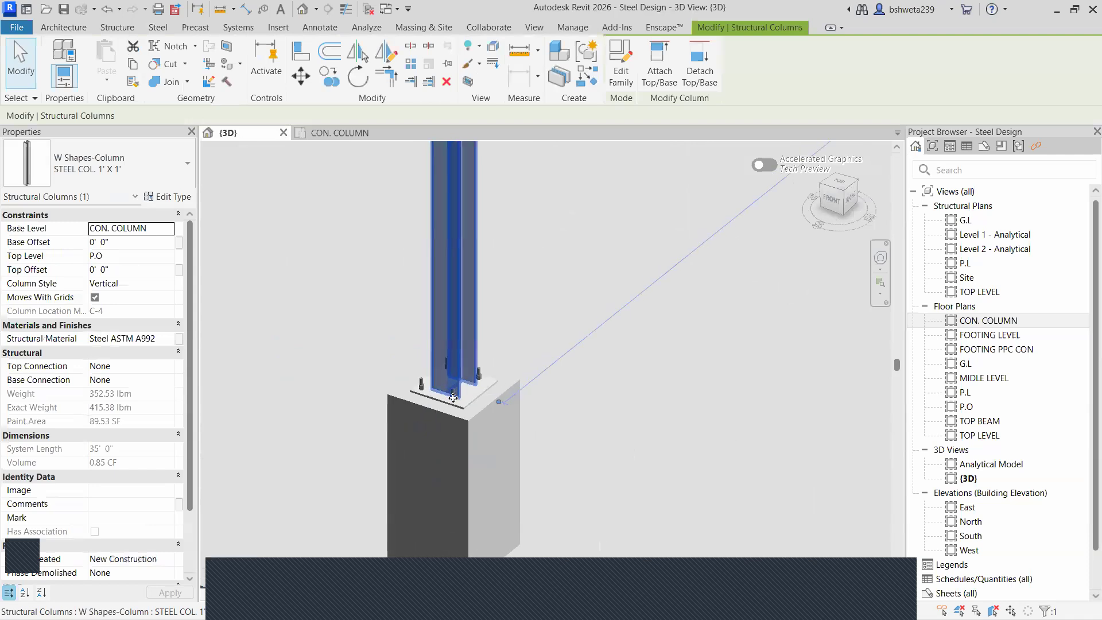
click(453, 405)
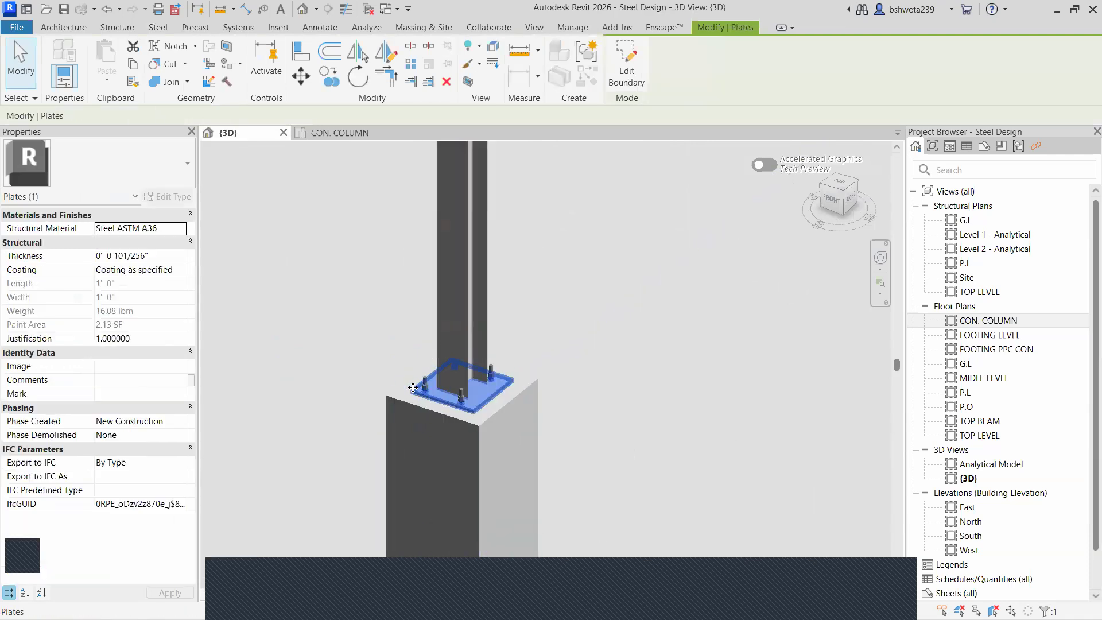
scroll(428, 392, down, 2)
scroll(454, 401, up, 5)
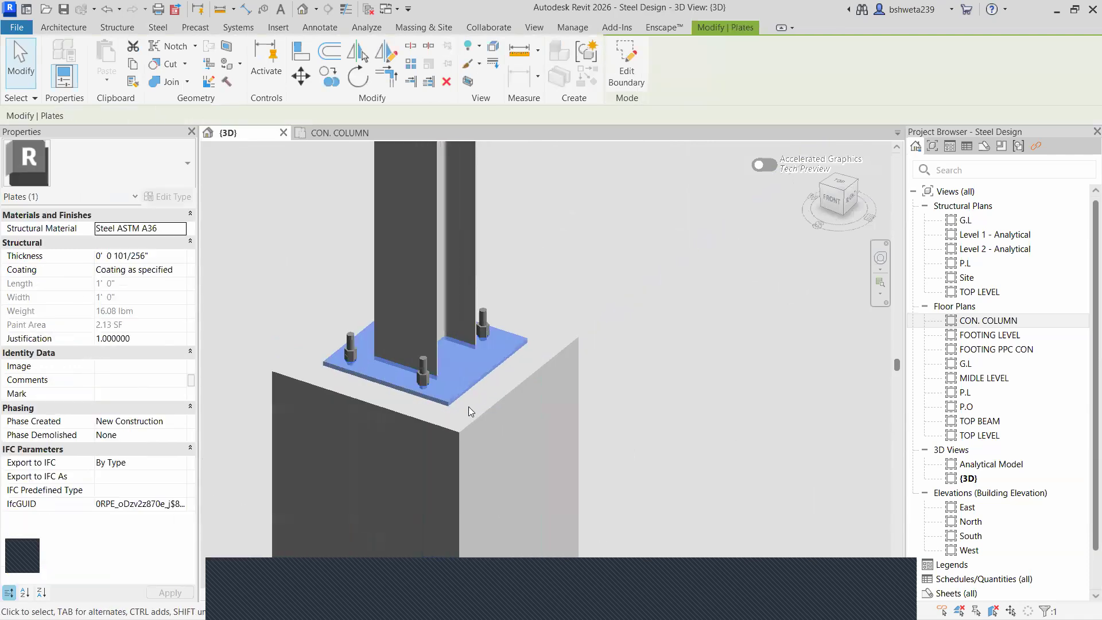
key(Escape)
scroll(348, 396, down, 6)
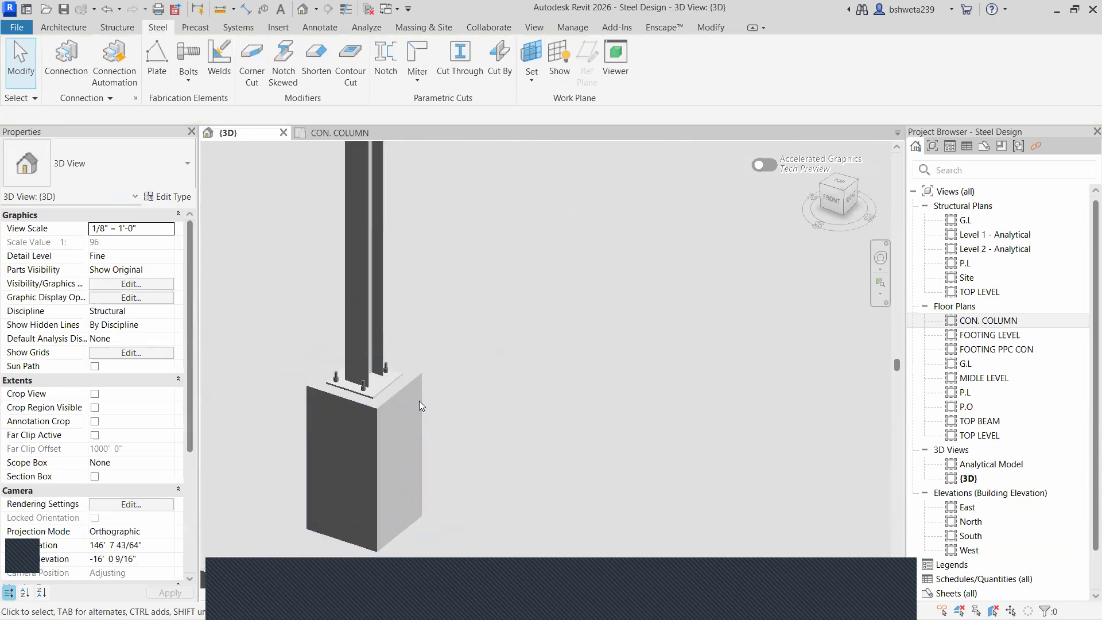
- Delete the existing bolted base plate and its visible bolts from the other concrete column in the 3D view
middle_drag(402, 396, 671, 429)
scroll(299, 350, down, 3)
middle_drag(289, 330, 668, 477)
scroll(374, 379, up, 5)
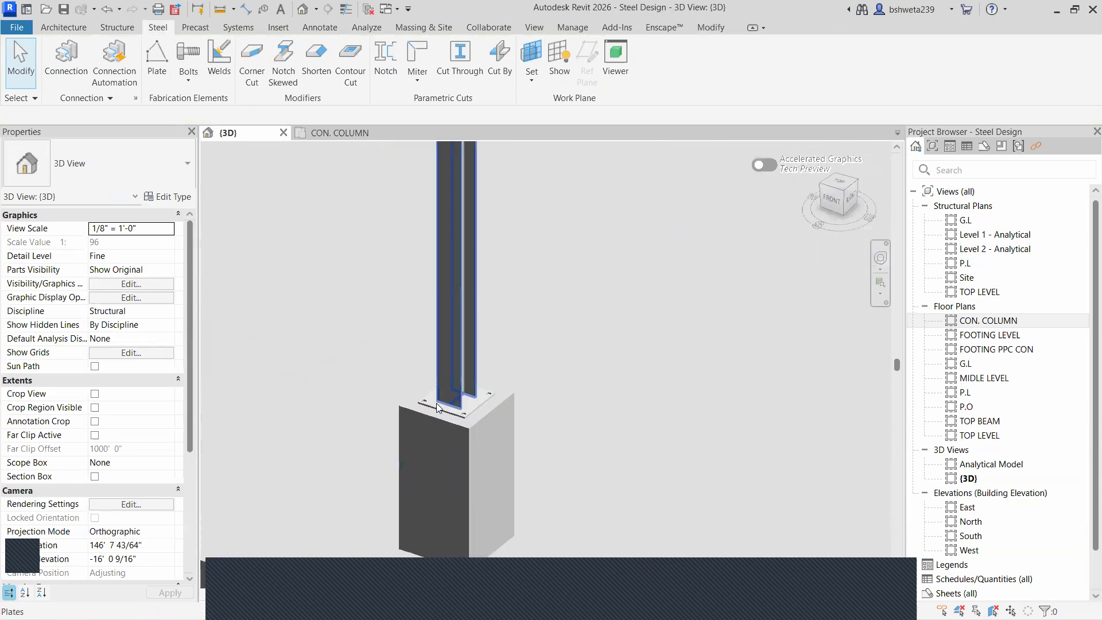
scroll(461, 413, up, 4)
scroll(349, 391, down, 8)
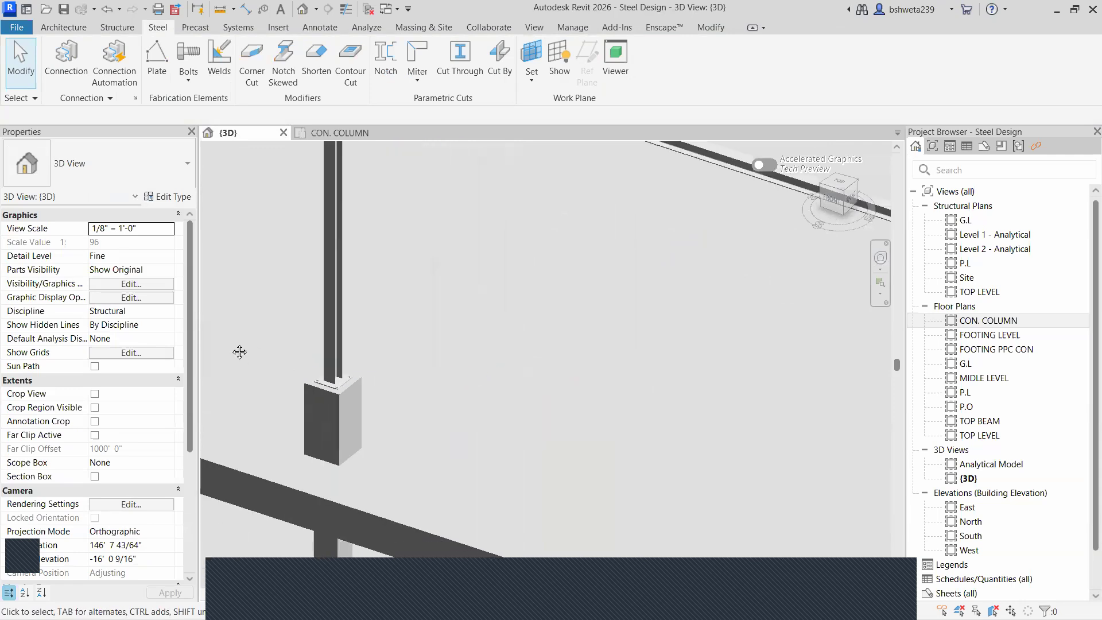
scroll(392, 377, up, 3)
scroll(391, 379, up, 6)
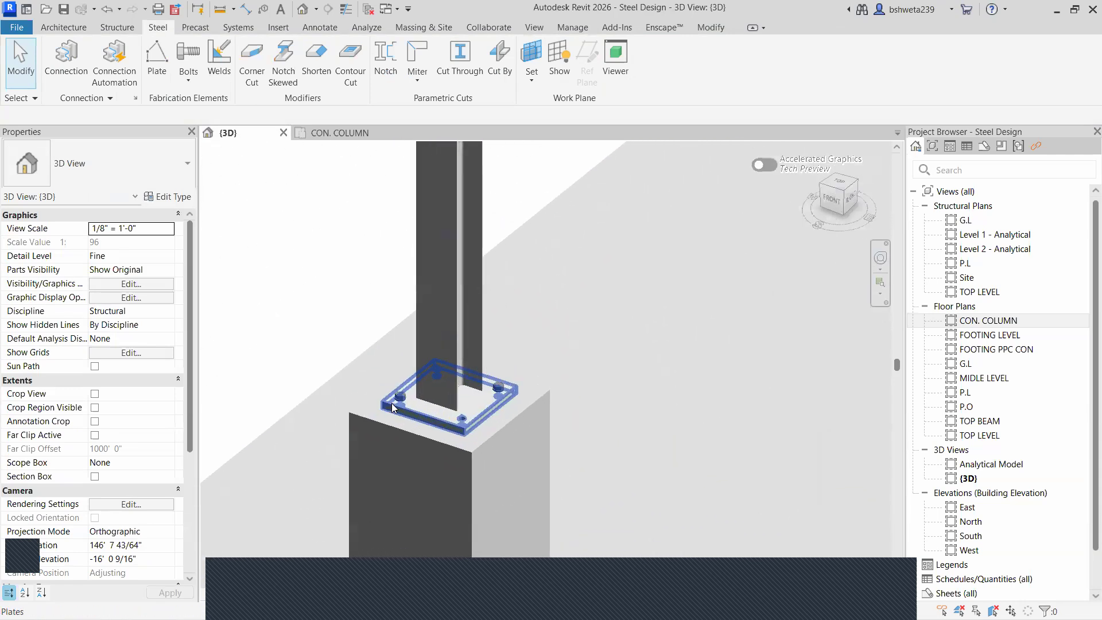
click(400, 401)
key(Escape)
click(497, 388)
key(Escape)
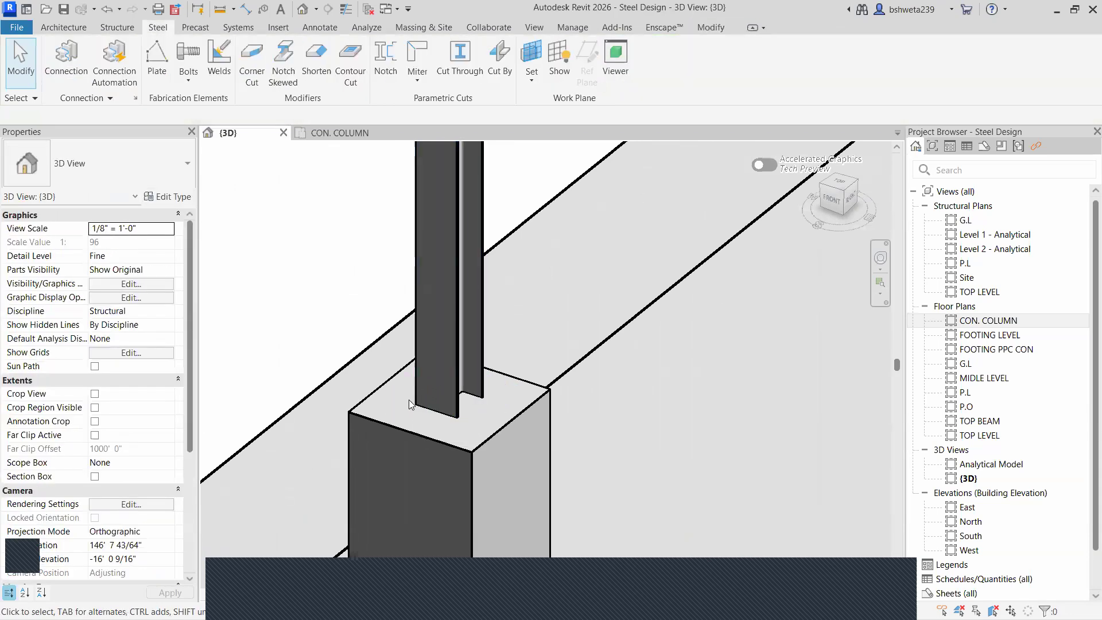
- Delete the leftover bolt standing behind the steel column on top of the concrete column
scroll(418, 402, up, 6)
middle_drag(426, 404, 814, 287)
mouse_move(627, 327)
shift+middle_down()
mouse_move(647, 423)
mouse_move(675, 407)
mouse_move(748, 204)
mouse_move(884, 98)
shift+middle_up()
mouse_move(642, 534)
middle_down()
mouse_move(602, 373)
mouse_move(531, 209)
mouse_move(532, 444)
middle_up()
scroll(531, 210, up, 2)
scroll(530, 430, down, 4)
scroll(532, 445, up, 1)
middle_drag(577, 548, 541, 359)
scroll(411, 382, up, 2)
click(443, 338)
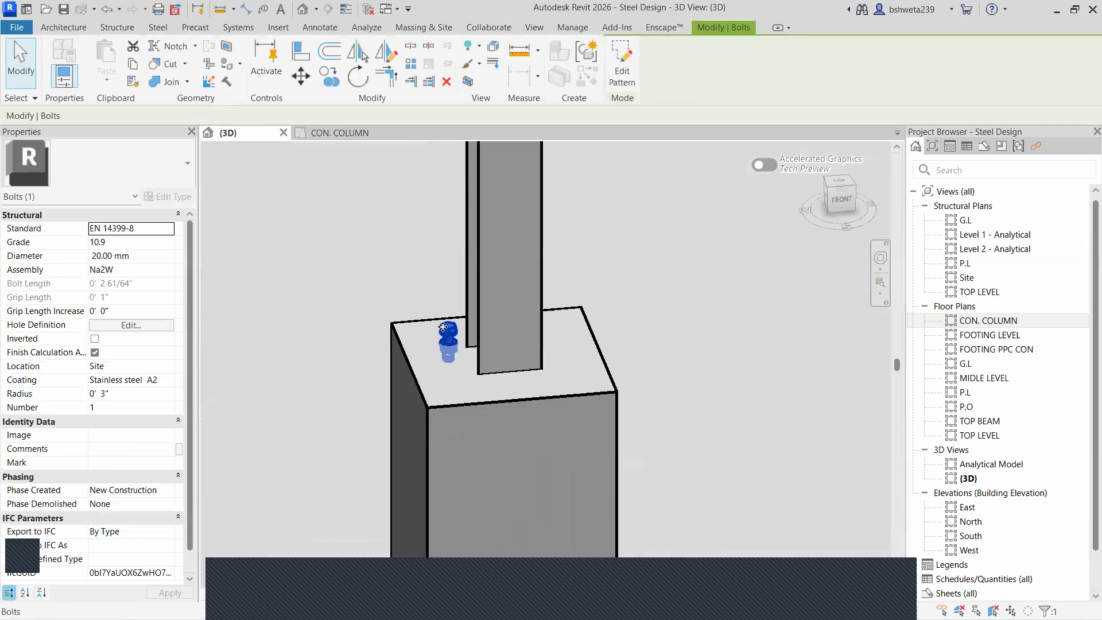
key(Delete)
- Bring up the column to be re-plated in the CON. COLUMN floor plan
click(316, 137)
scroll(355, 241, down, 2)
scroll(422, 302, up, 2)
scroll(472, 339, down, 5)
middle_drag(802, 364, 924, 363)
middle_drag(210, 338, 629, 355)
scroll(593, 390, up, 2)
middle_drag(593, 390, 576, 391)
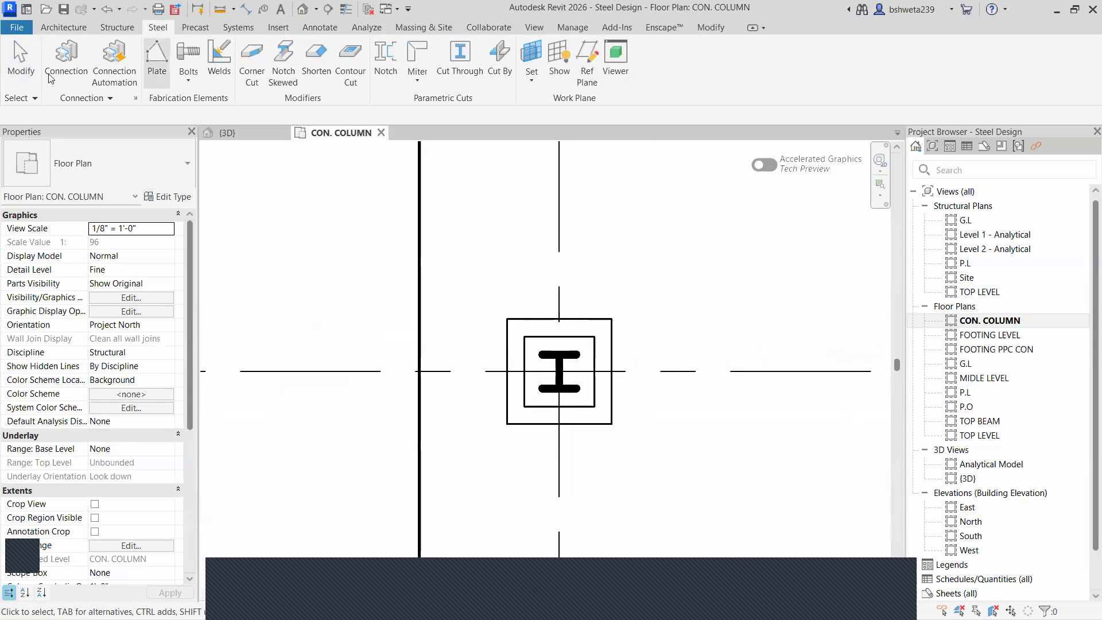
click(188, 80)
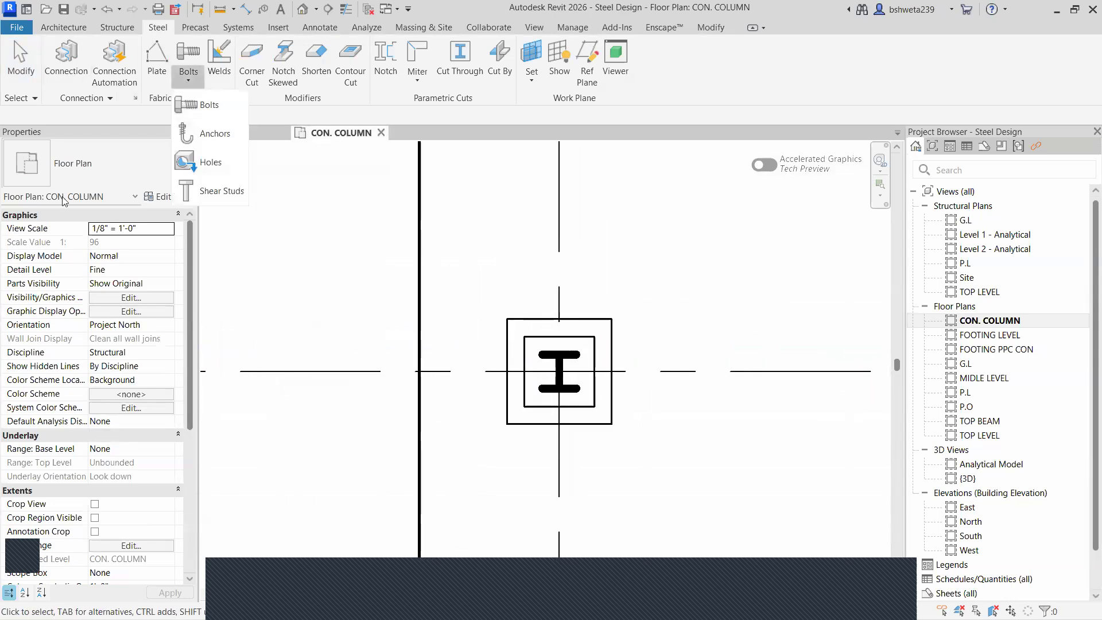
click(221, 192)
scroll(424, 225, up, 2)
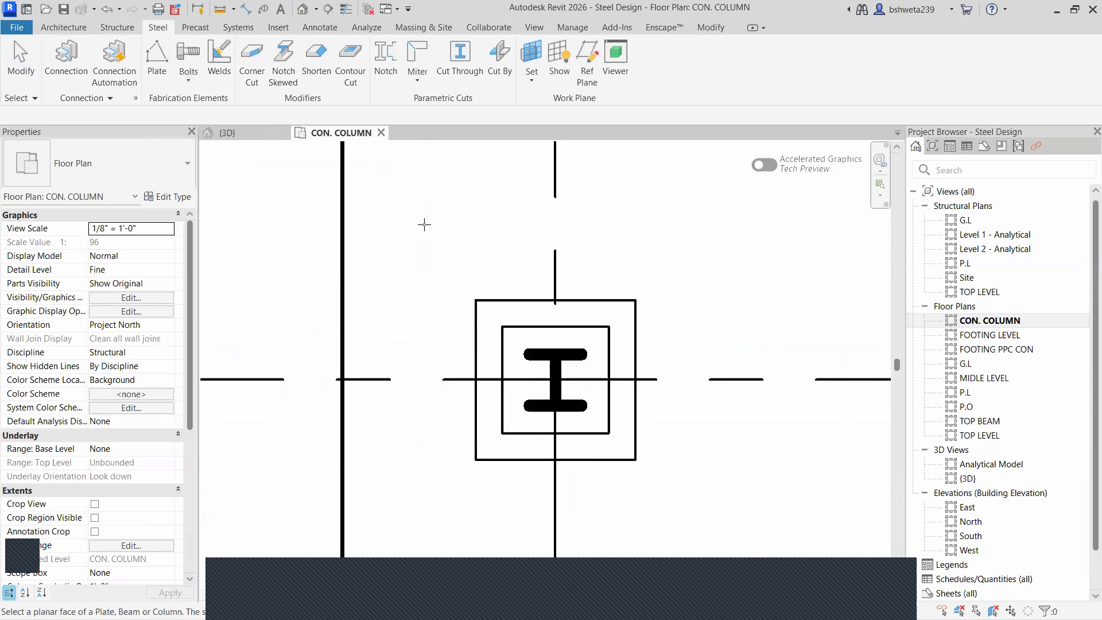
key(Escape)
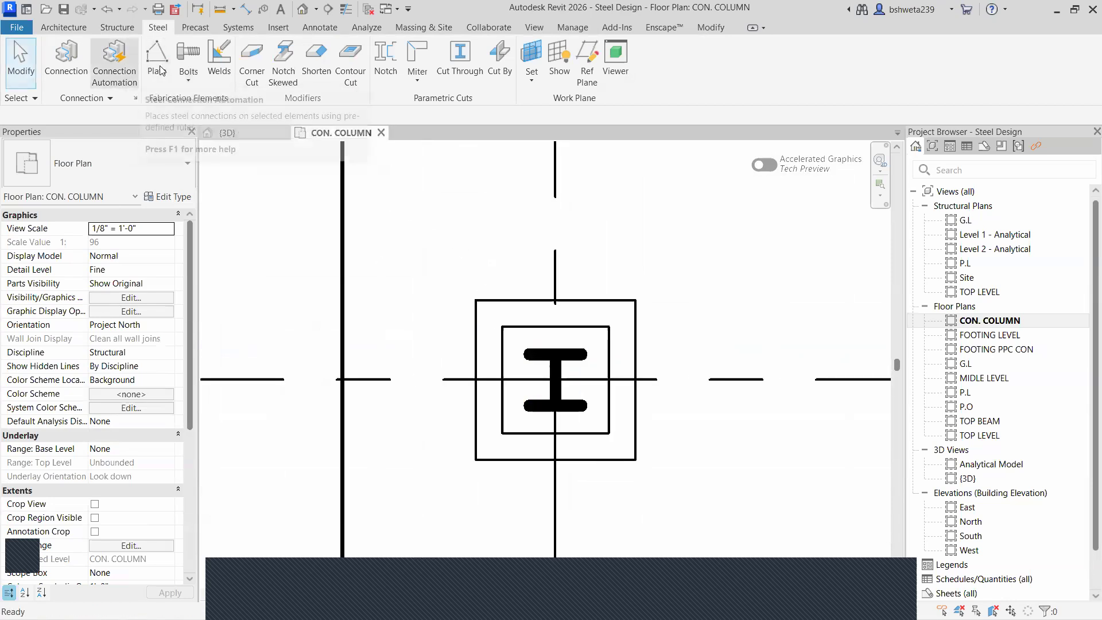
- Create a steel plate about 1'-0" square by tracing the inner square around the steel column, then check it in 3D
click(159, 63)
click(661, 50)
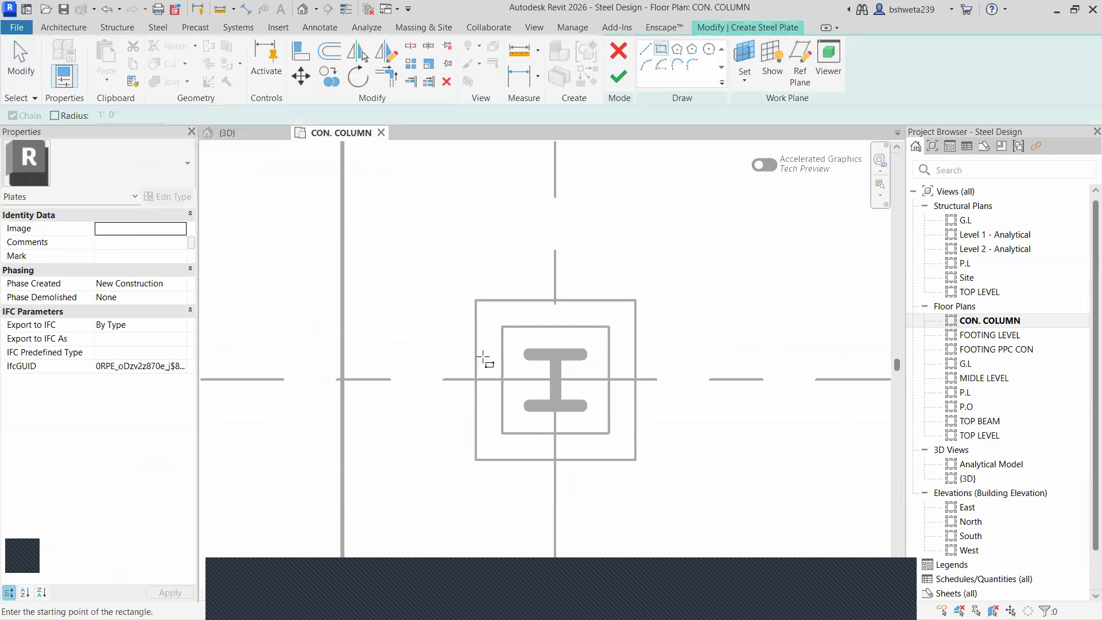
click(500, 324)
click(609, 434)
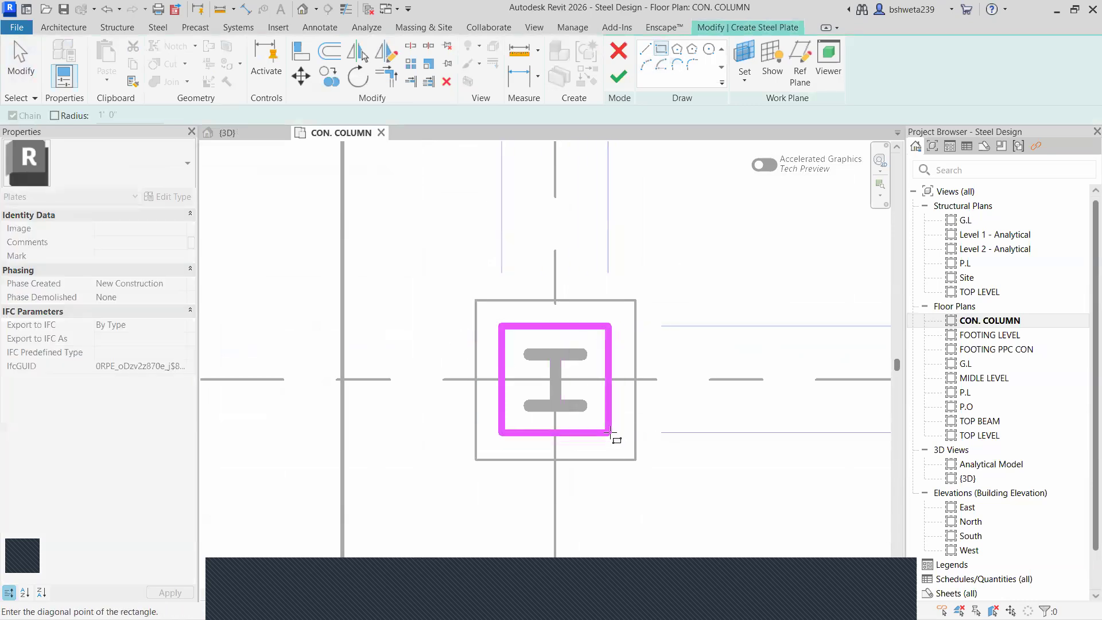
click(618, 76)
scroll(582, 329, up, 2)
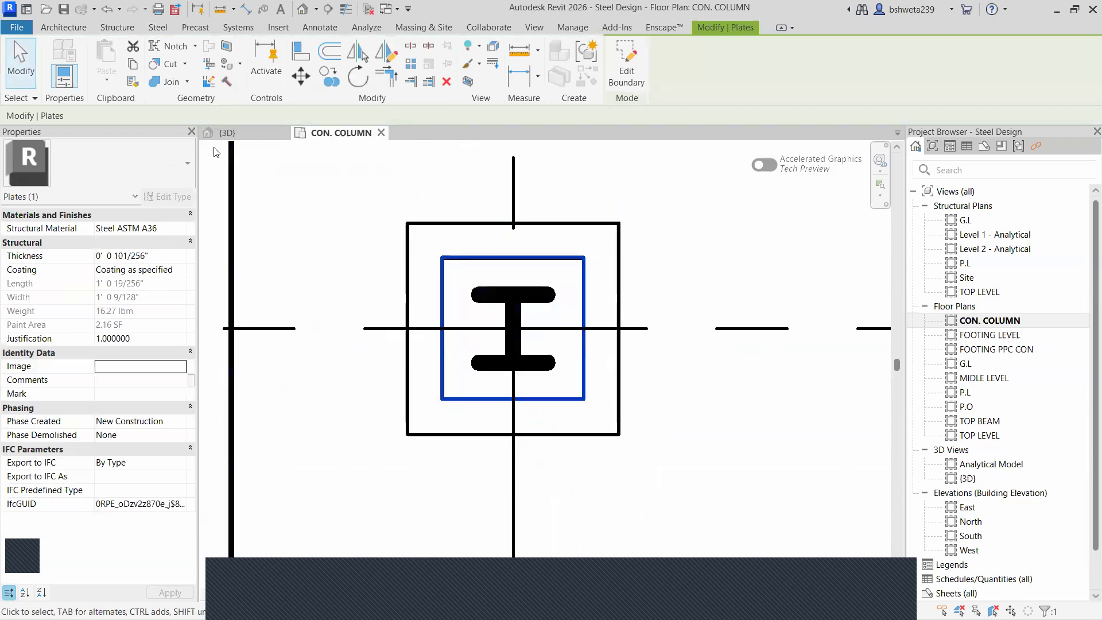
click(241, 133)
scroll(437, 322, up, 5)
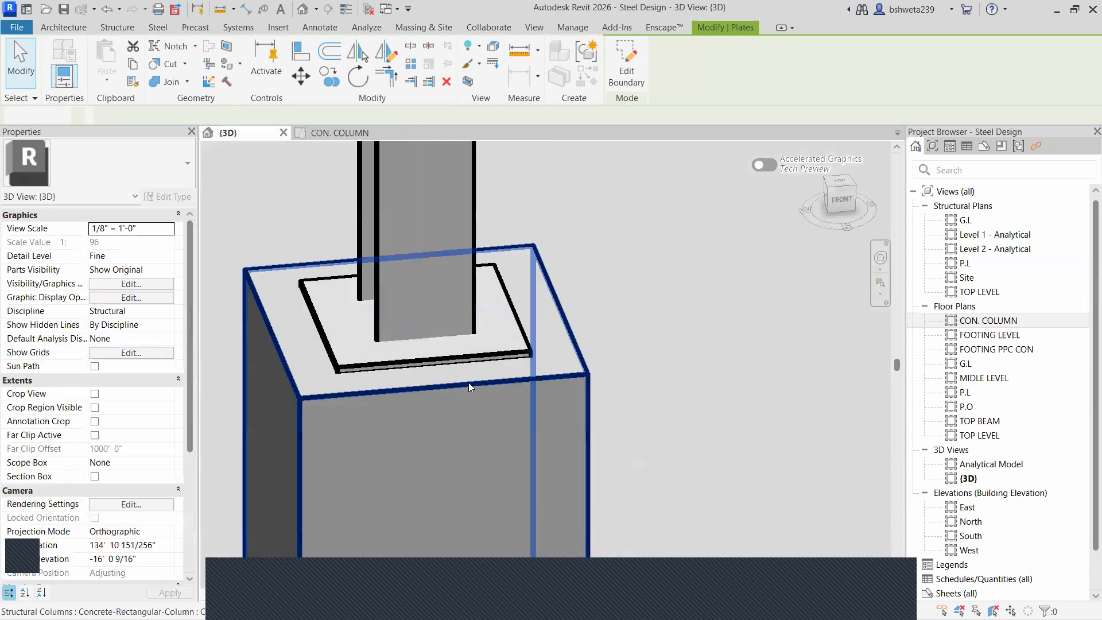
key(Escape)
- Set the CON. COLUMN floor plan's visual style to Wireframe at the newly plated column
click(339, 132)
scroll(447, 324, down, 4)
scroll(455, 332, up, 5)
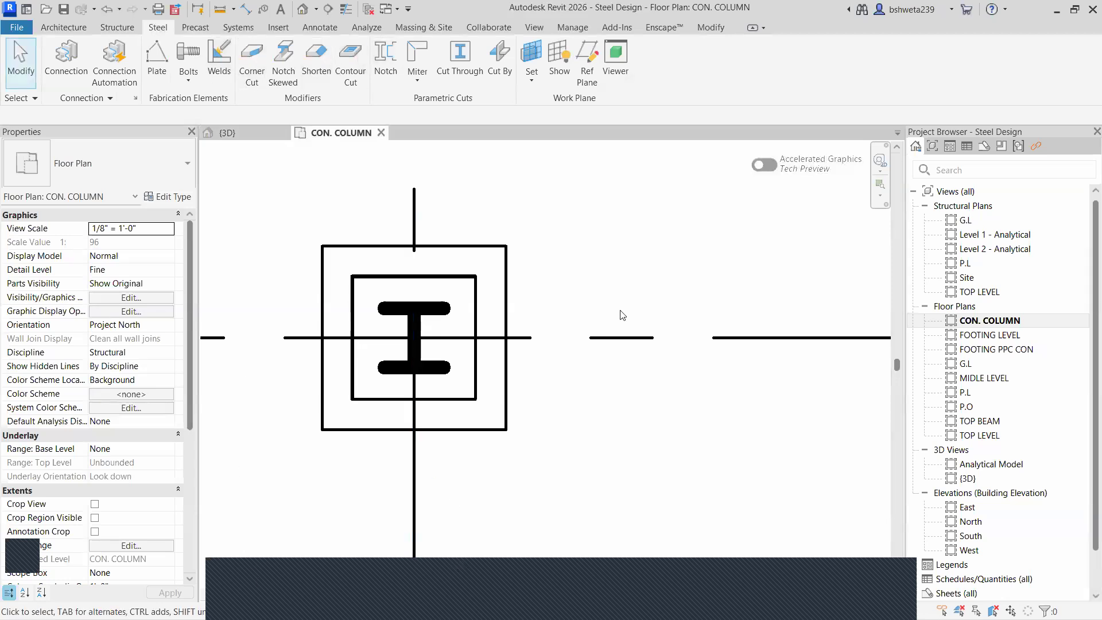
click(278, 594)
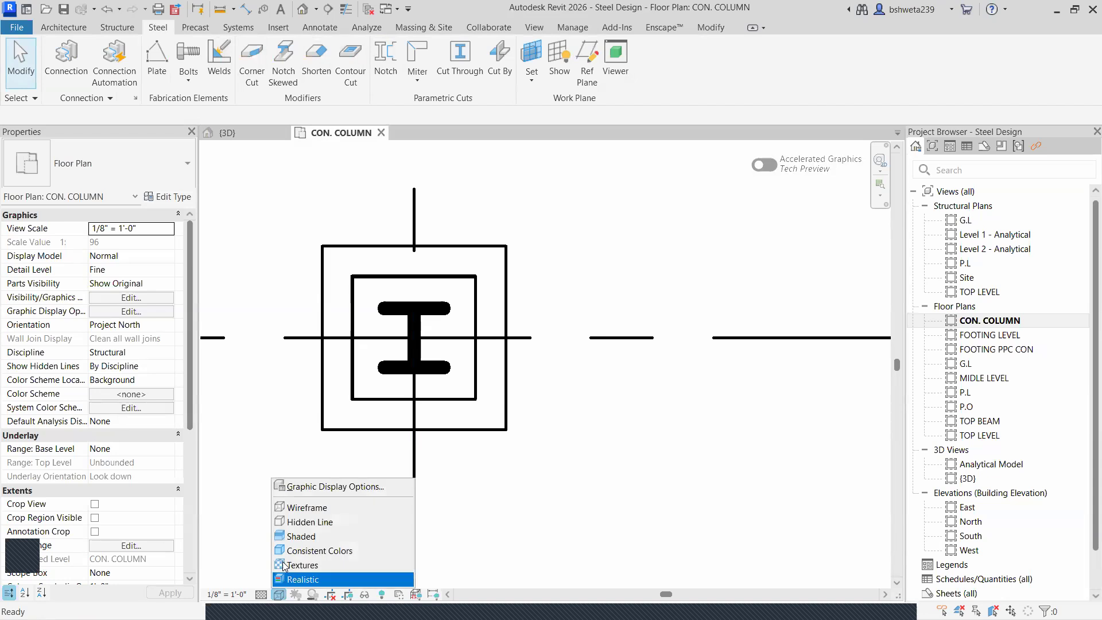
click(306, 509)
scroll(471, 271, up, 2)
middle_drag(330, 325, 335, 327)
- Add shear studs to the plate in a circular pattern of about 3/4" radius inside its upper-left corner
click(189, 76)
click(221, 190)
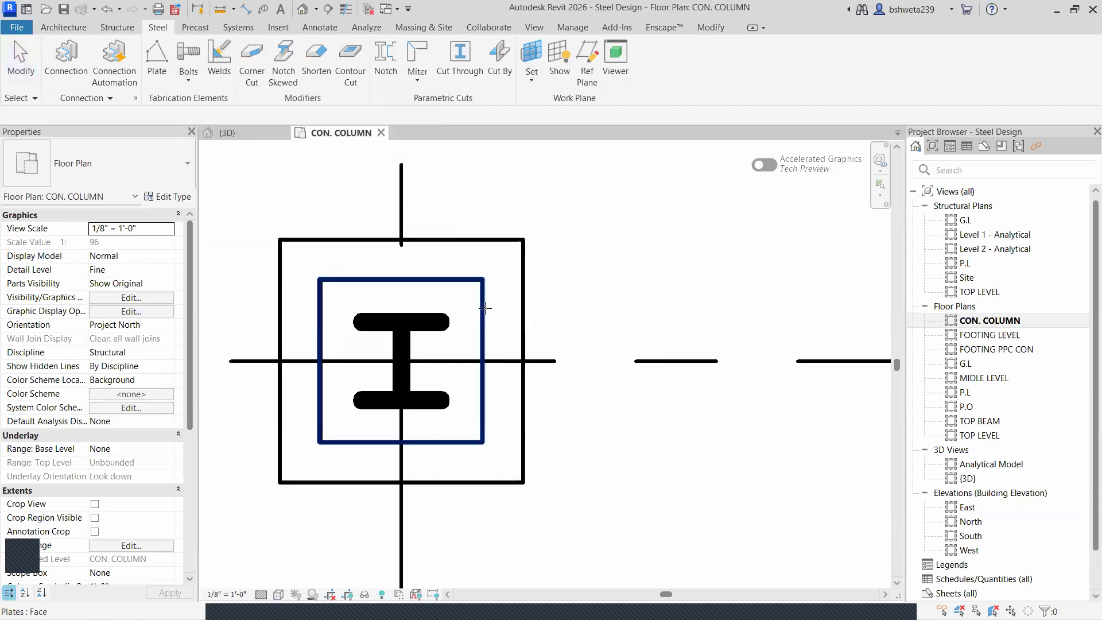
click(462, 339)
click(661, 50)
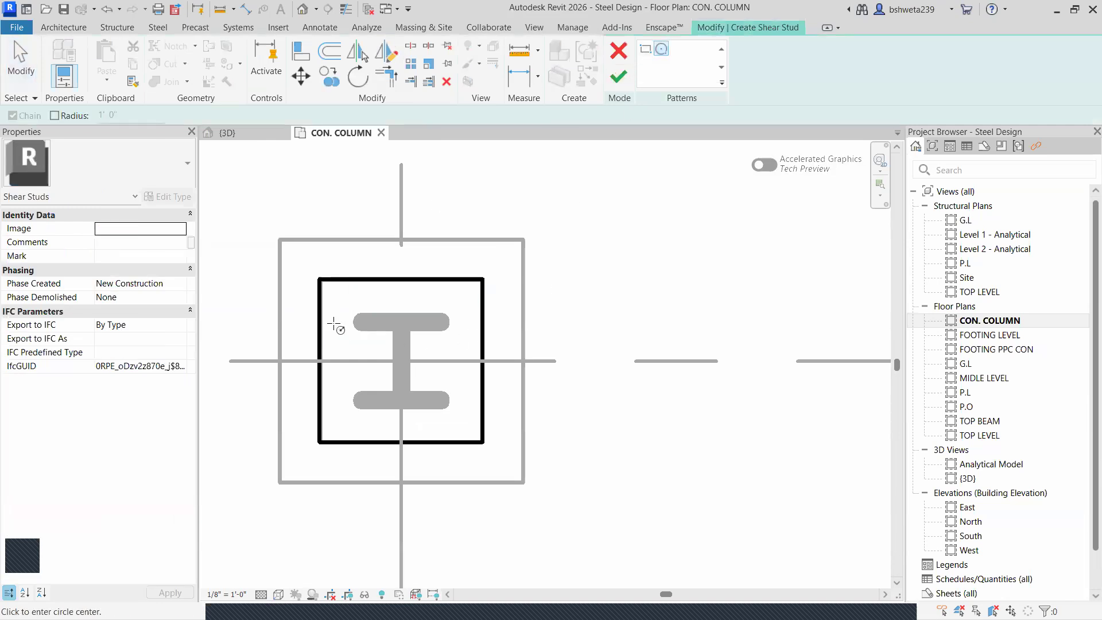
scroll(343, 307, up, 1)
click(345, 291)
click(354, 298)
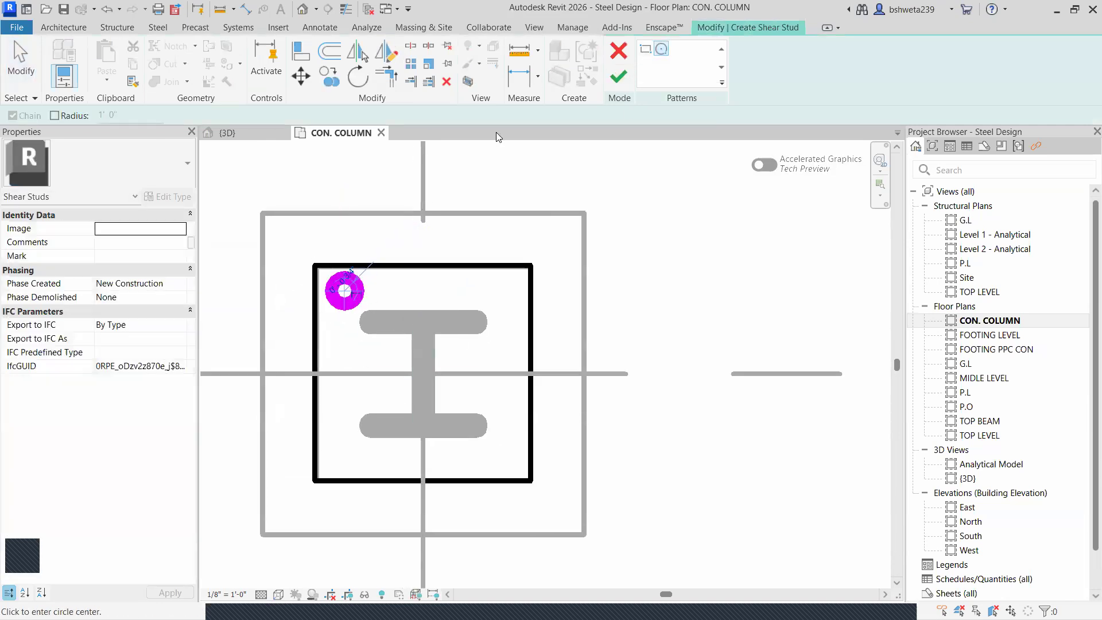
click(618, 77)
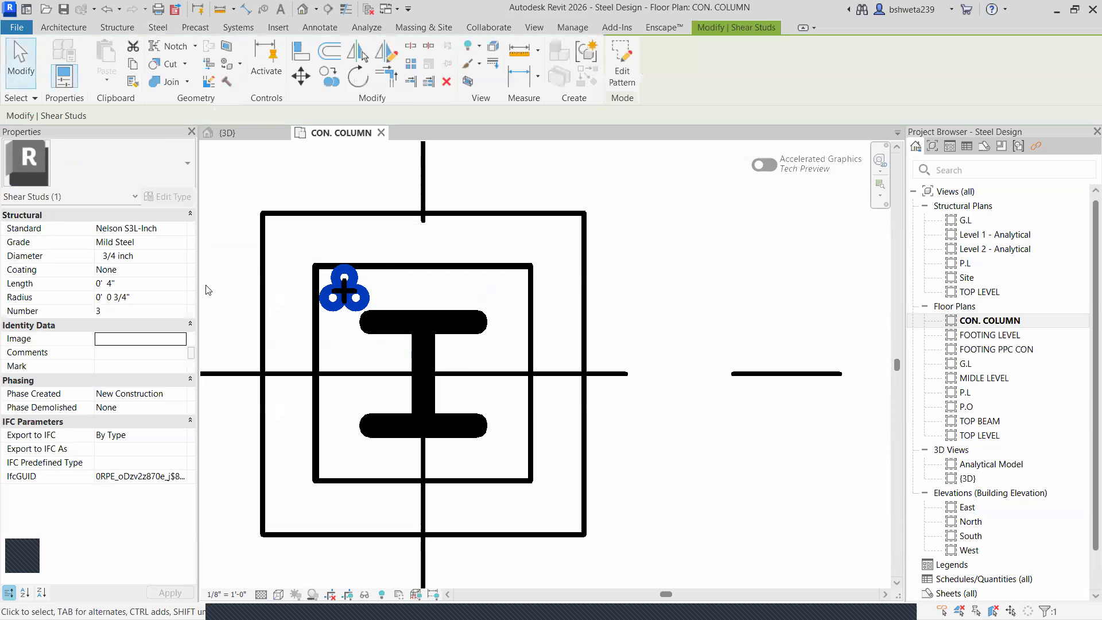
- Reduce the shear stud pattern to 1 stud and shift it slightly down onto the original pattern centre
click(179, 315)
click(181, 314)
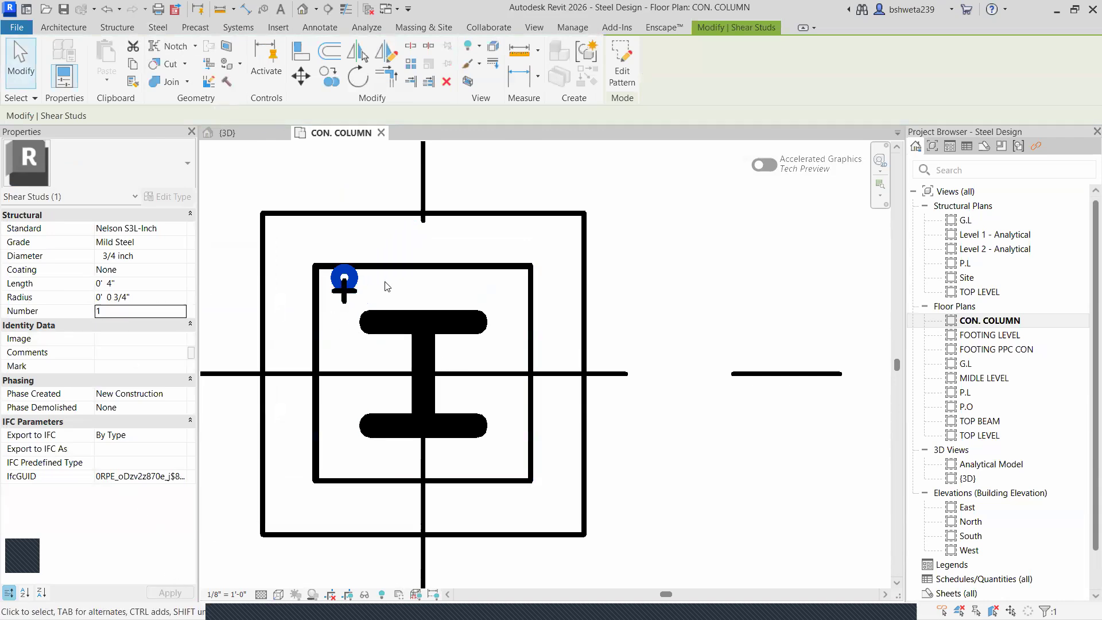
click(350, 281)
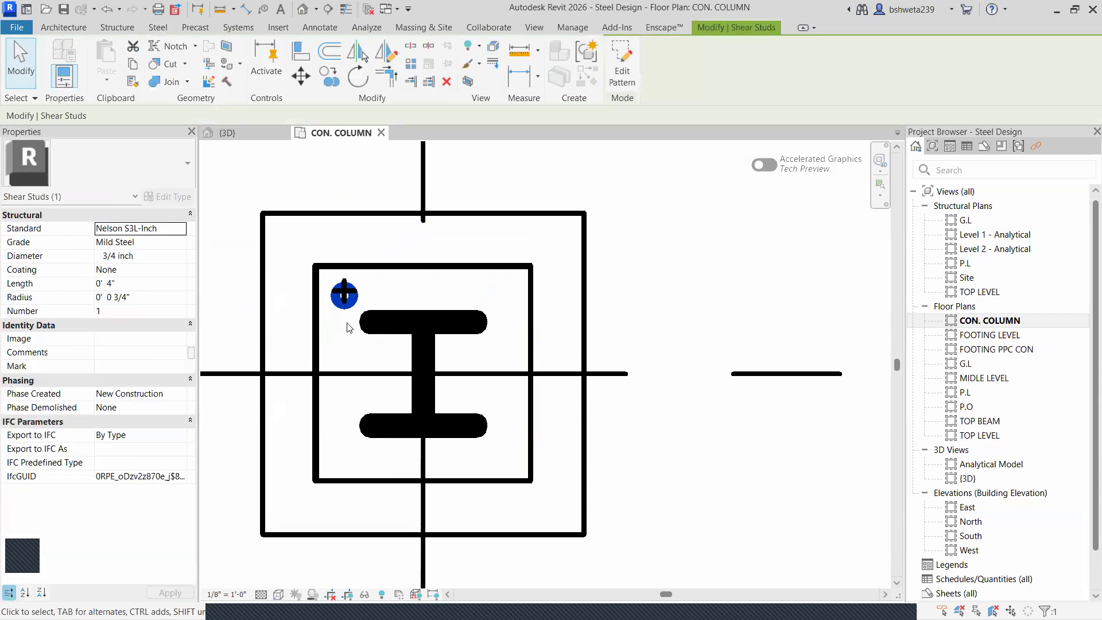
click(347, 327)
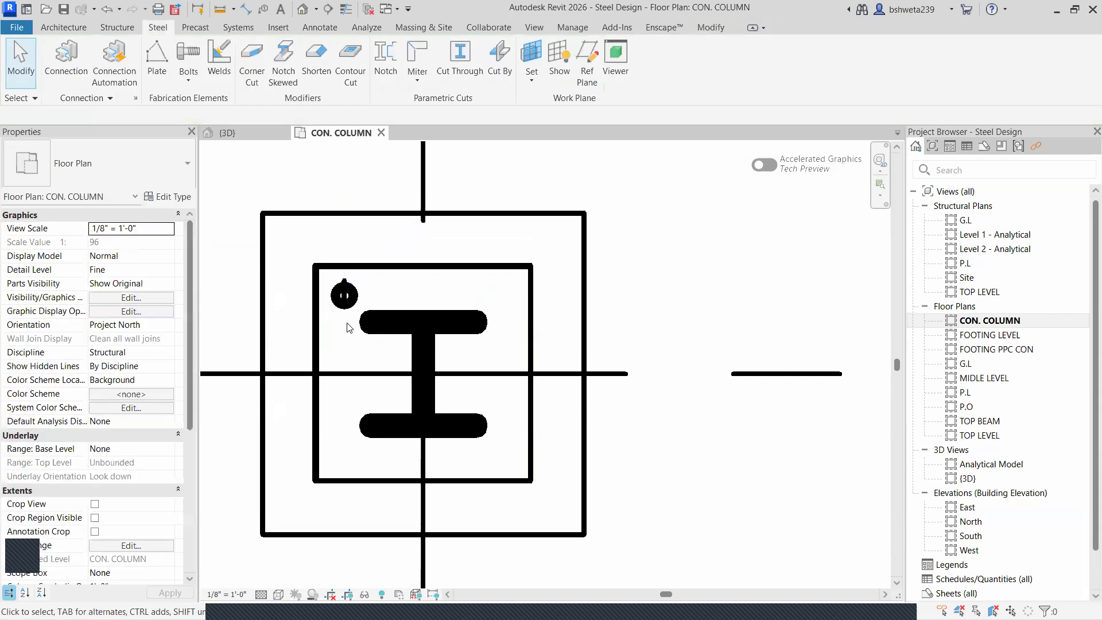
- Try the 13918 FD standard on the plate's shear stud in the 3D view
click(227, 133)
shift+middle_drag(394, 308, 348, 263)
click(318, 252)
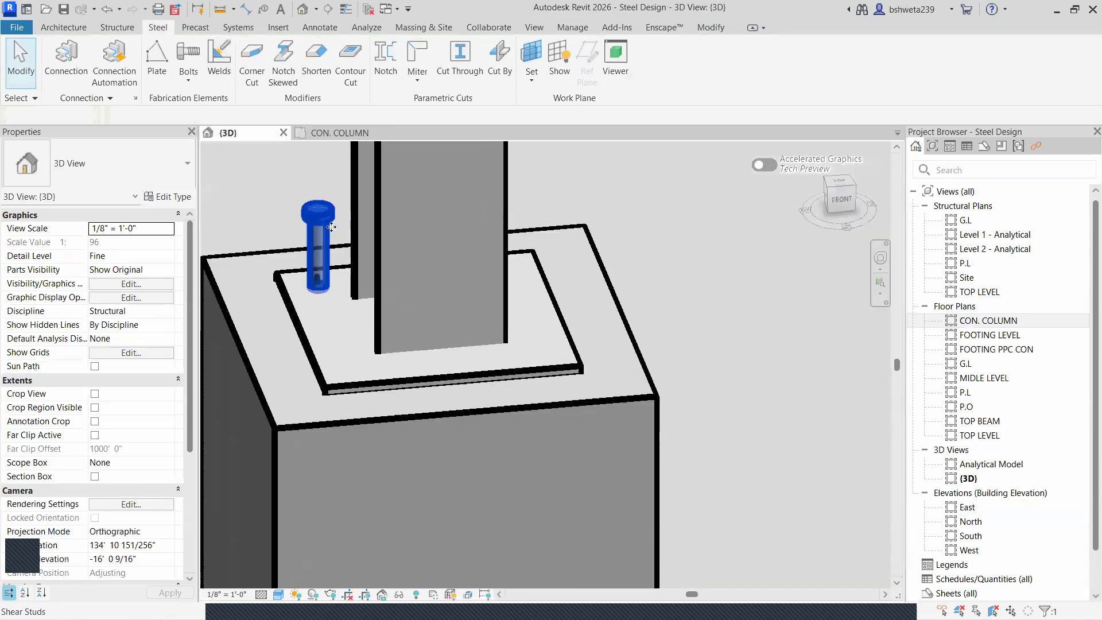
click(183, 227)
scroll(132, 270, up, 3)
click(133, 254)
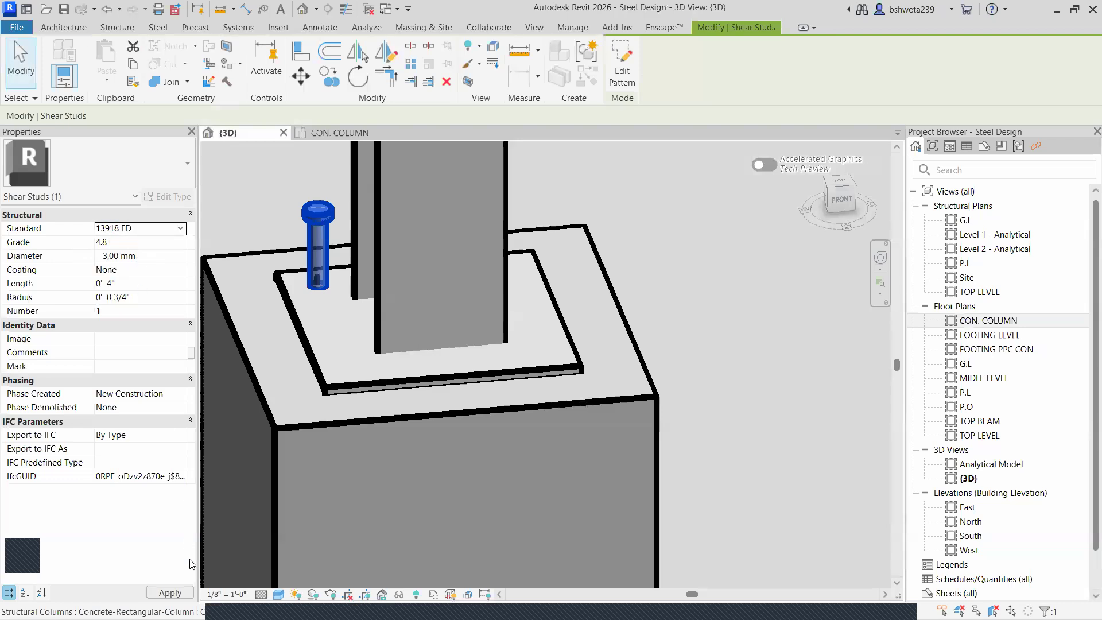
middle_drag(240, 366, 329, 344)
key(Escape)
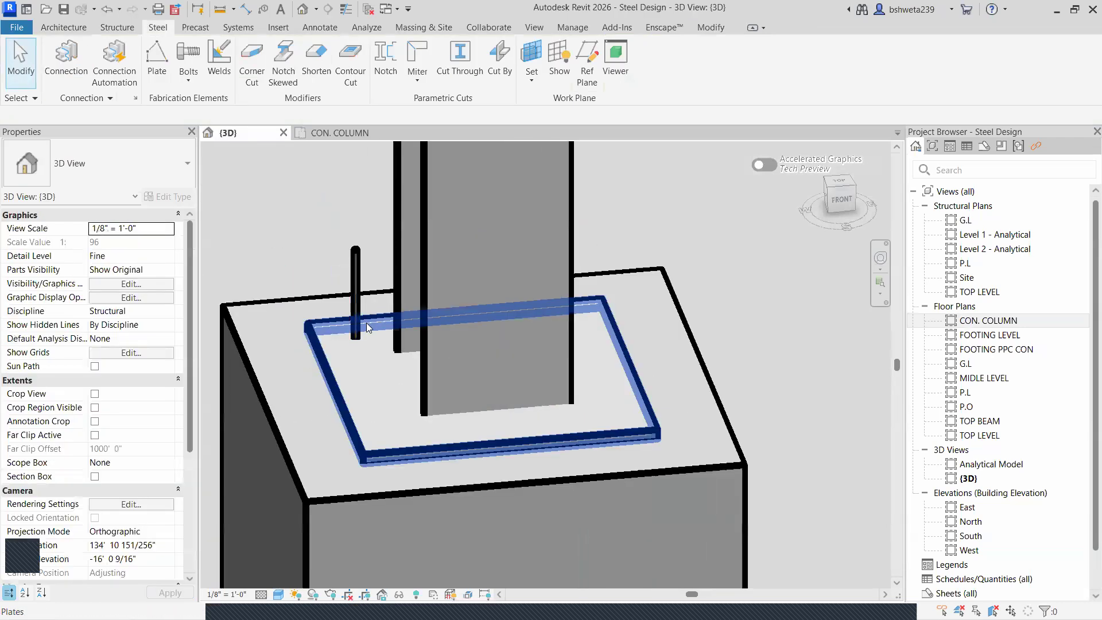
- Try the Nelson H4L and Nelson S3L standards on the plate's shear stud
click(354, 266)
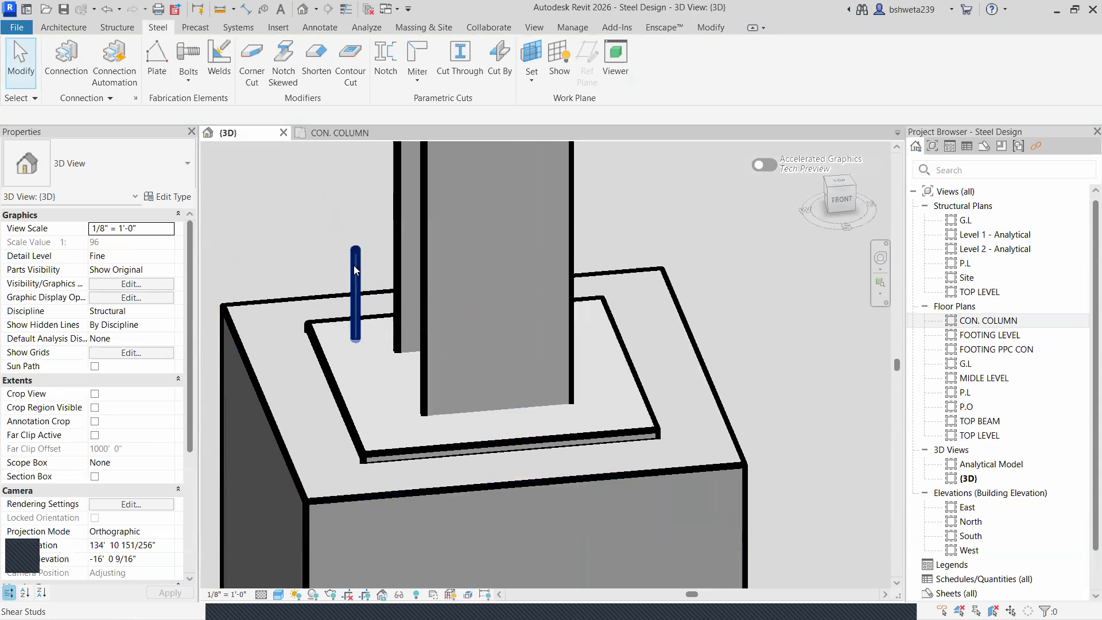
click(180, 228)
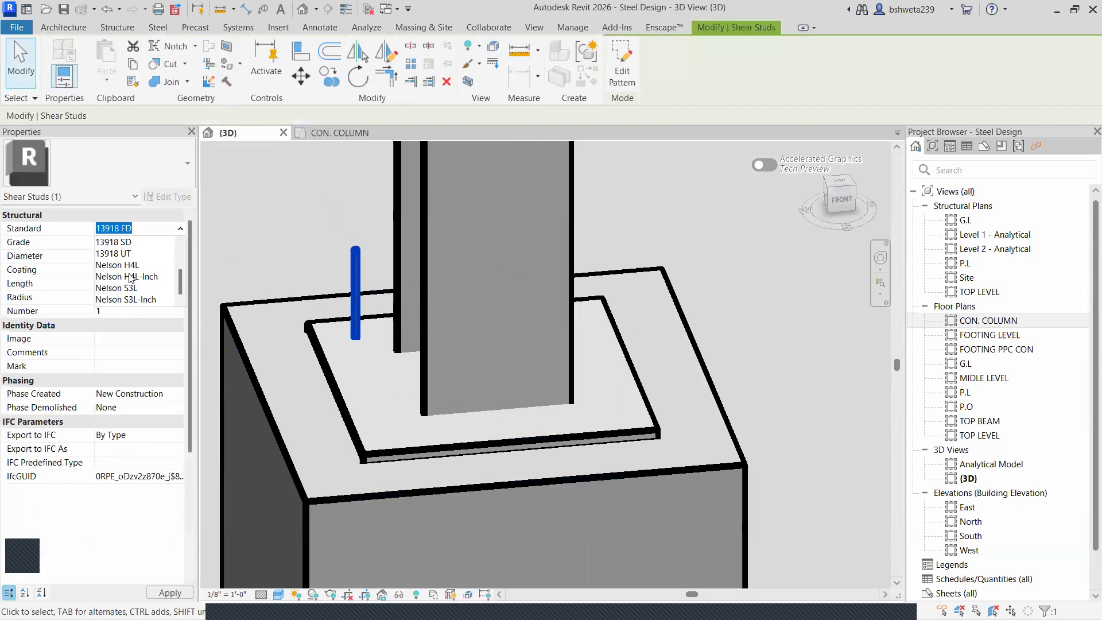
click(121, 297)
click(171, 590)
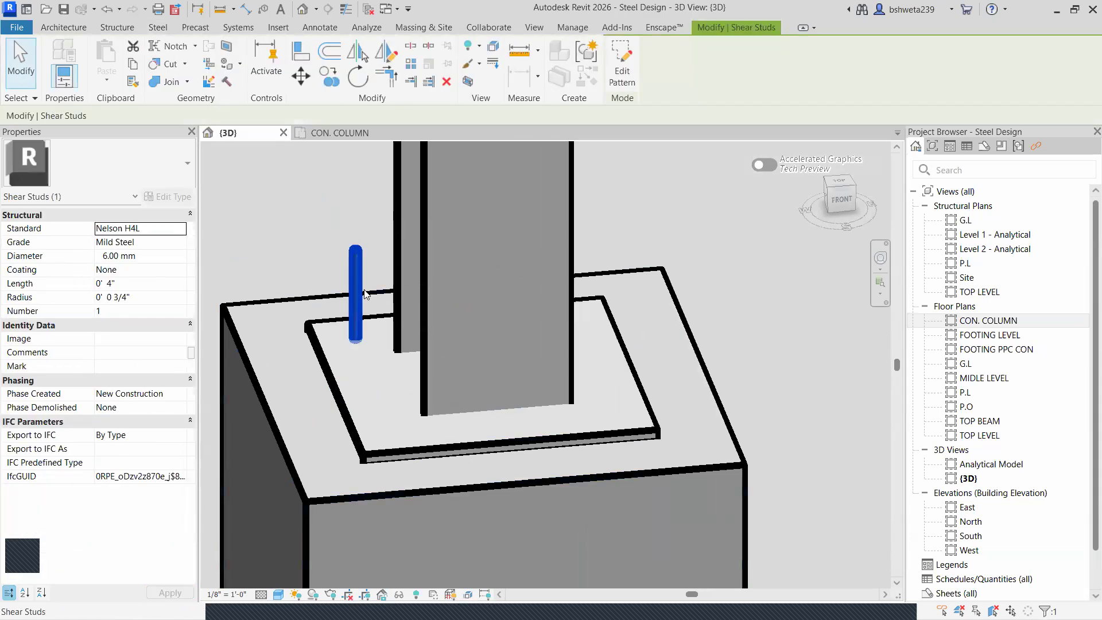
click(180, 229)
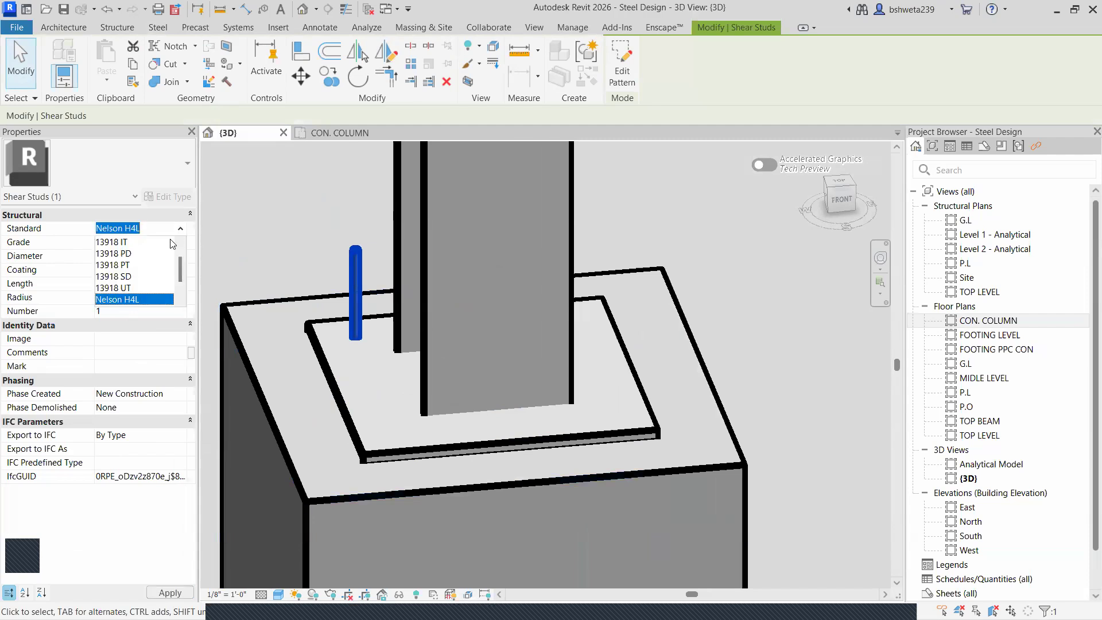
click(134, 288)
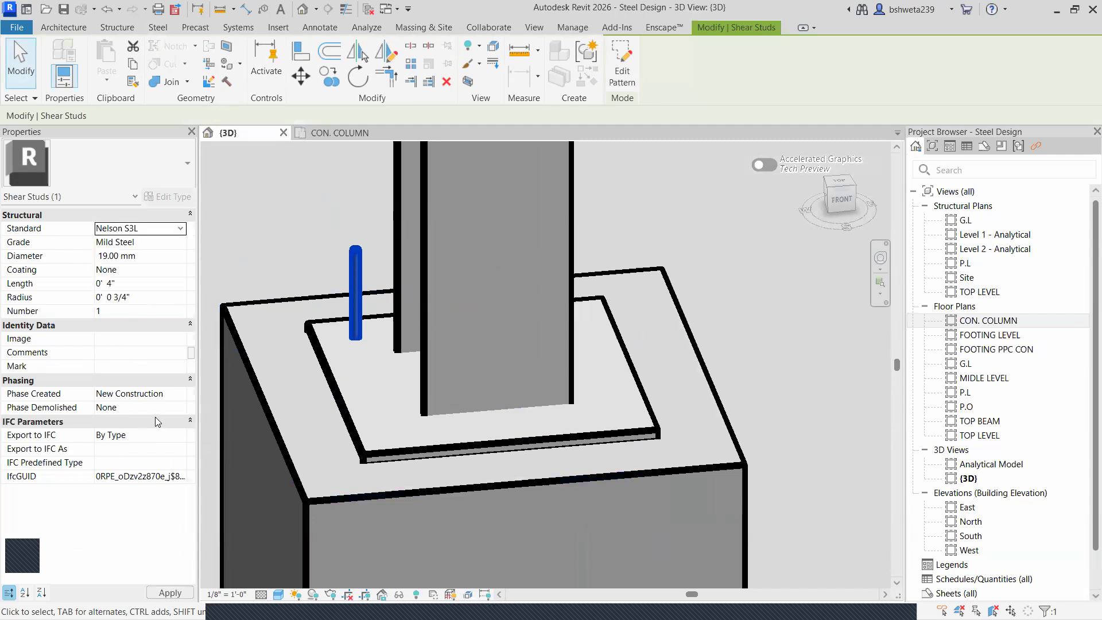
click(170, 592)
click(287, 349)
- Change the shear stud's standard to Nelson S3L-Inch and deselect it to check its shape
click(346, 267)
click(181, 229)
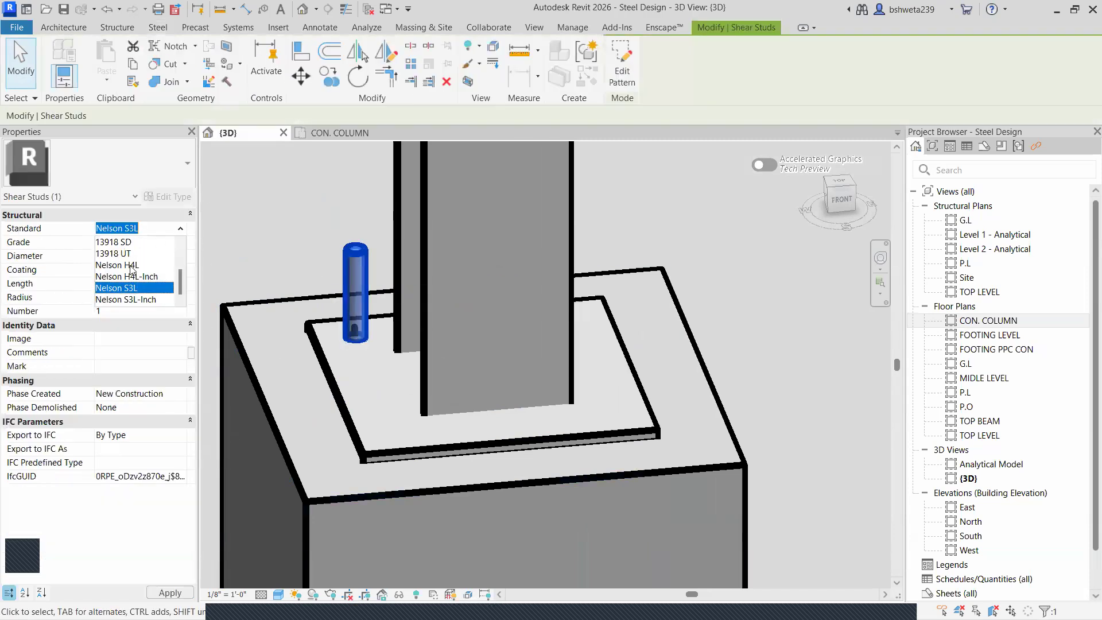
click(127, 299)
click(169, 592)
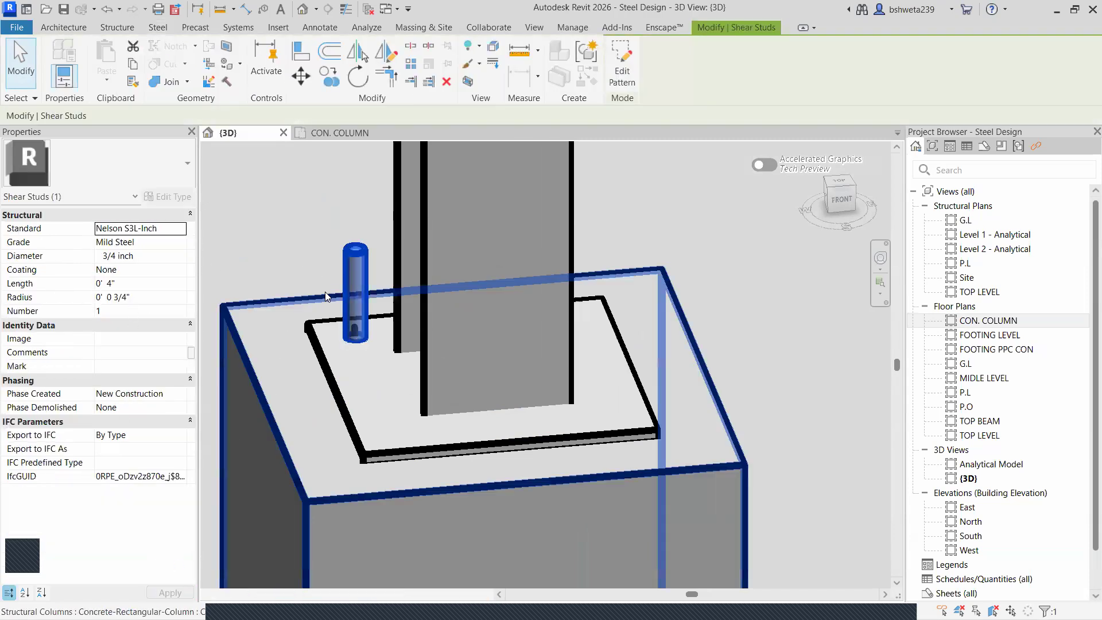
key(Escape)
- Try the 13918 FD and 13918 UT standards on the plate's shear stud
click(359, 264)
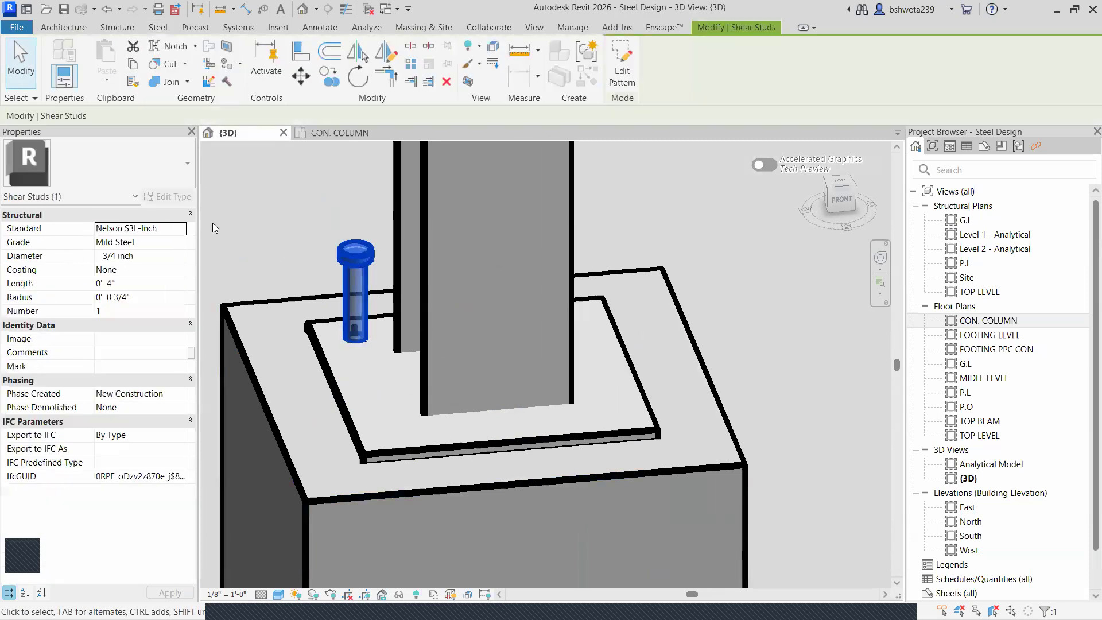
click(184, 229)
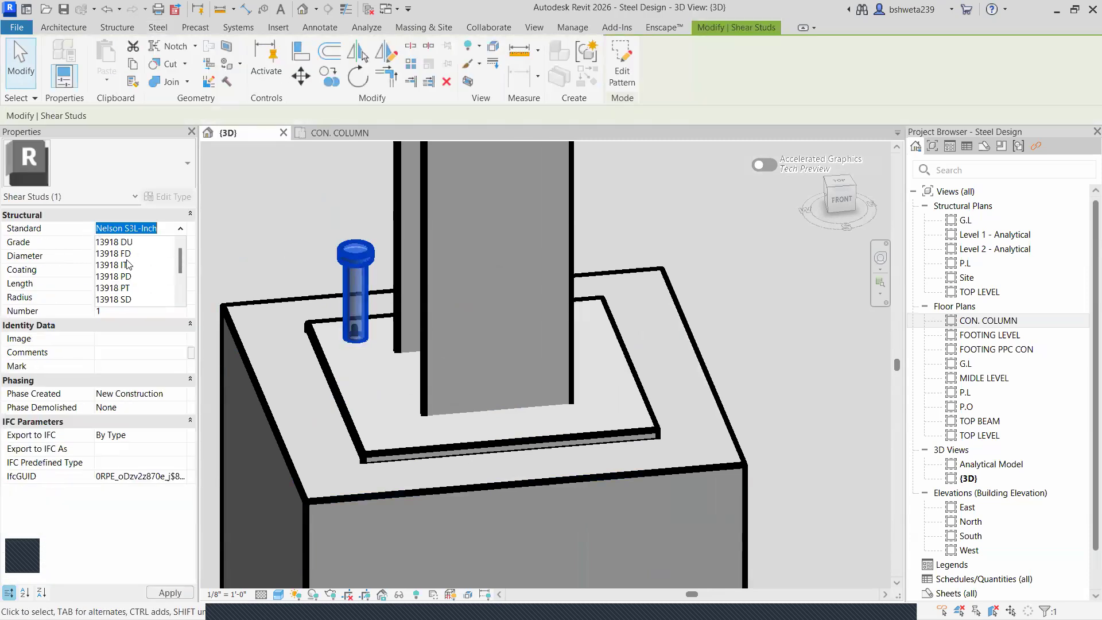
click(127, 254)
click(170, 592)
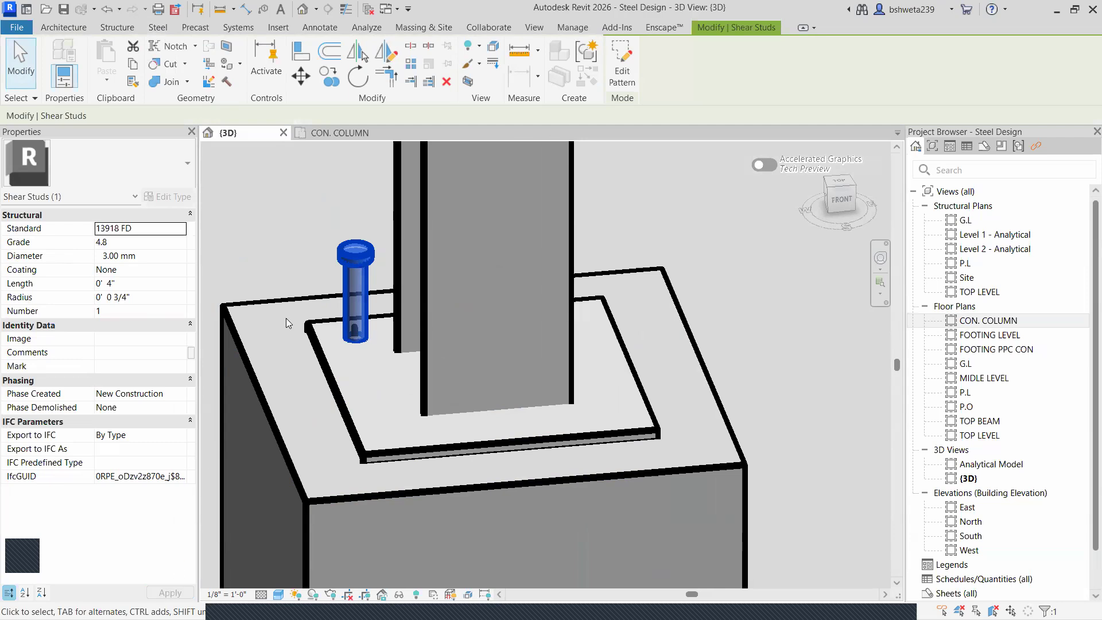
click(182, 231)
scroll(123, 276, down, 2)
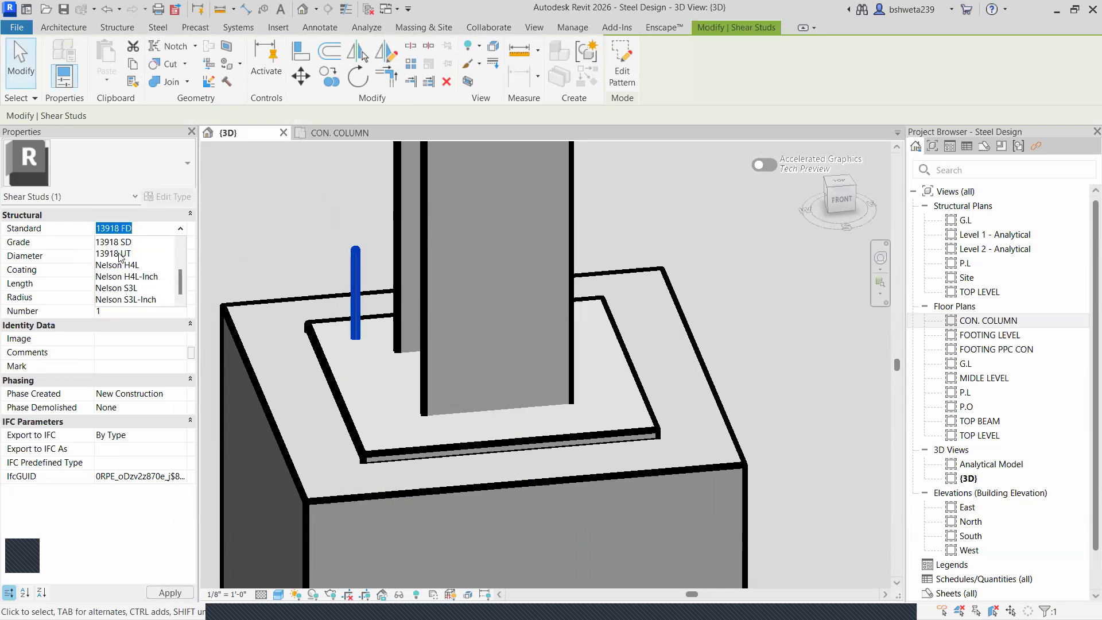
click(121, 254)
click(170, 592)
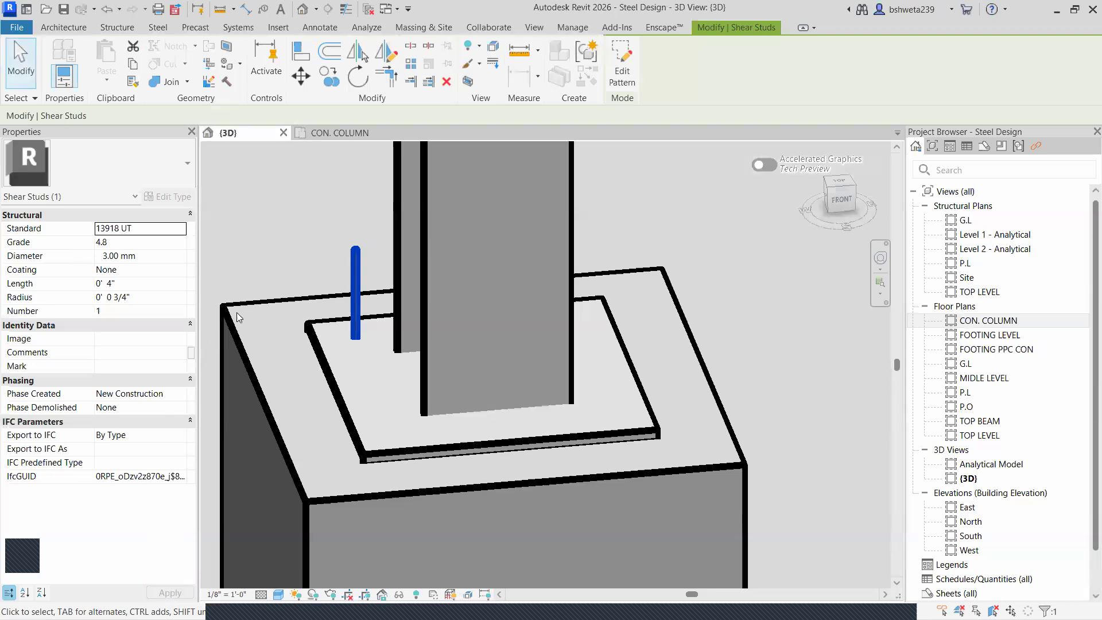
- Set the shear stud's standard back to Nelson S3L-Inch
click(180, 228)
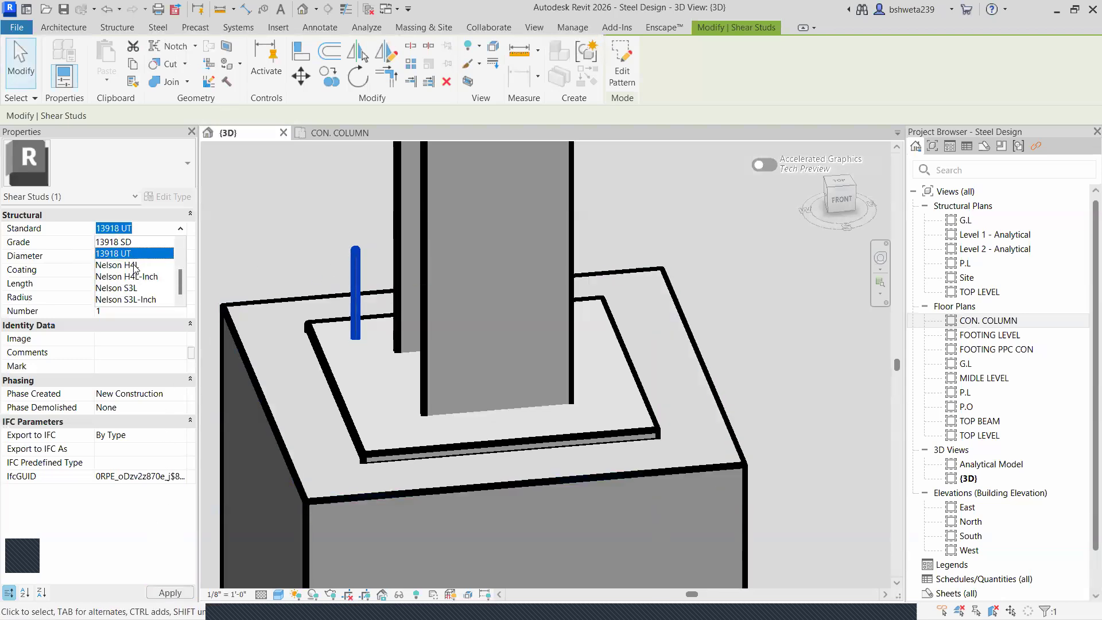
click(129, 299)
click(170, 592)
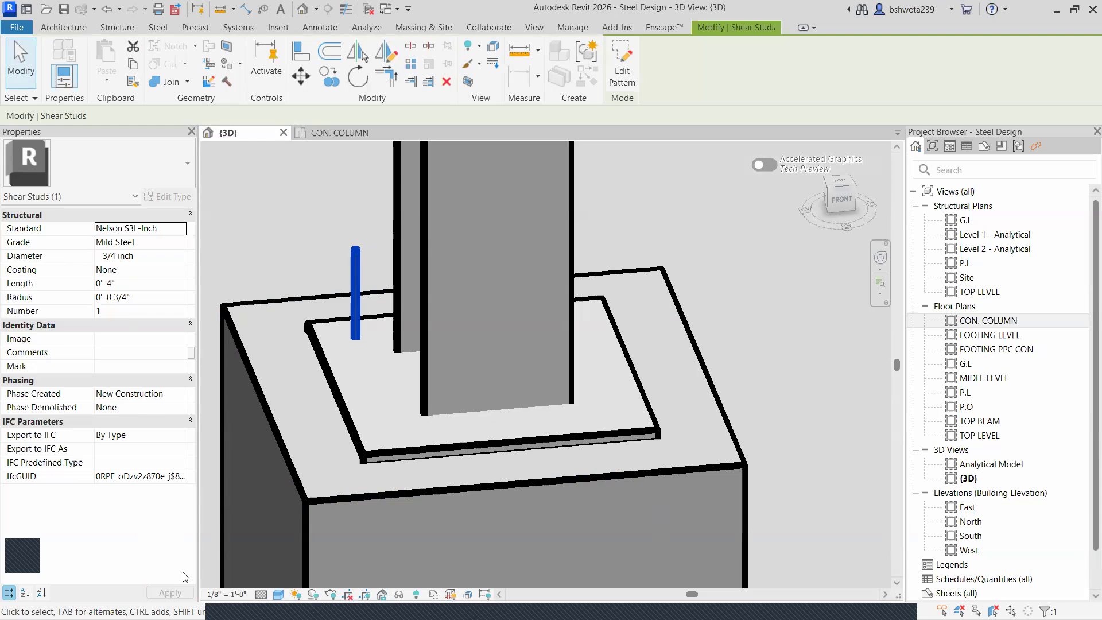
key(Escape)
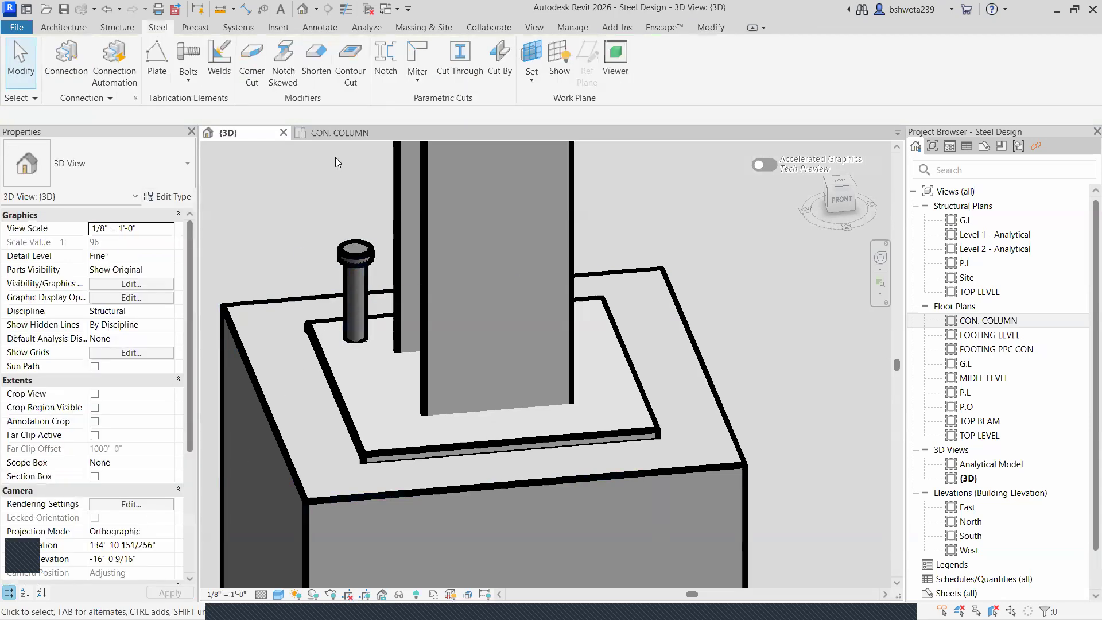
- Copy the shear stud horizontally to the plate's upper-right corner in the CON. COLUMN floor plan
click(339, 133)
click(344, 294)
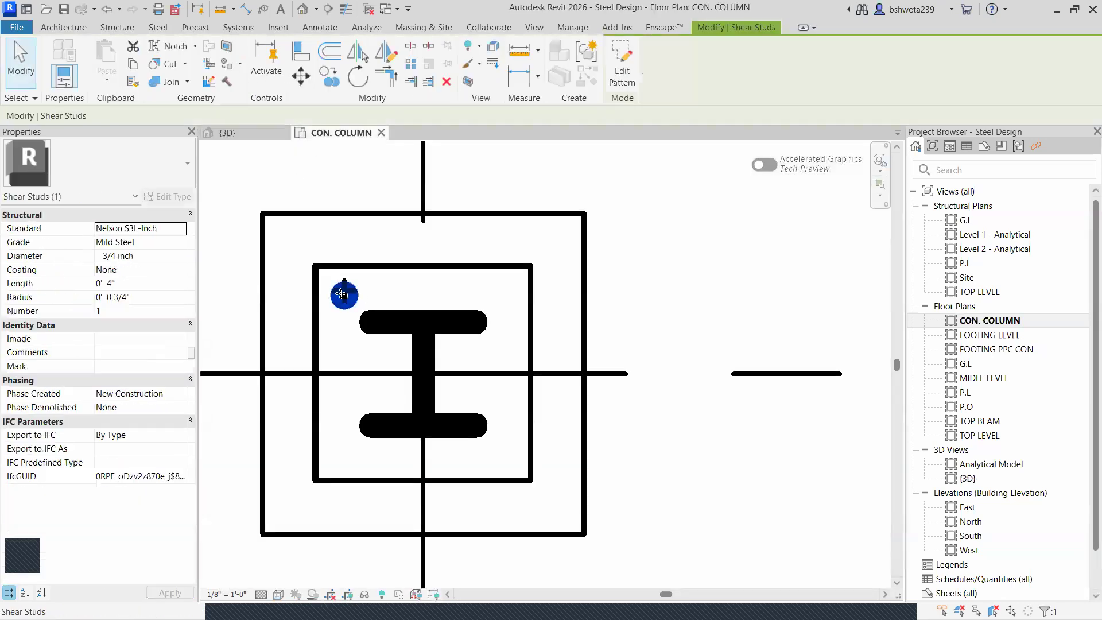
click(329, 76)
click(345, 293)
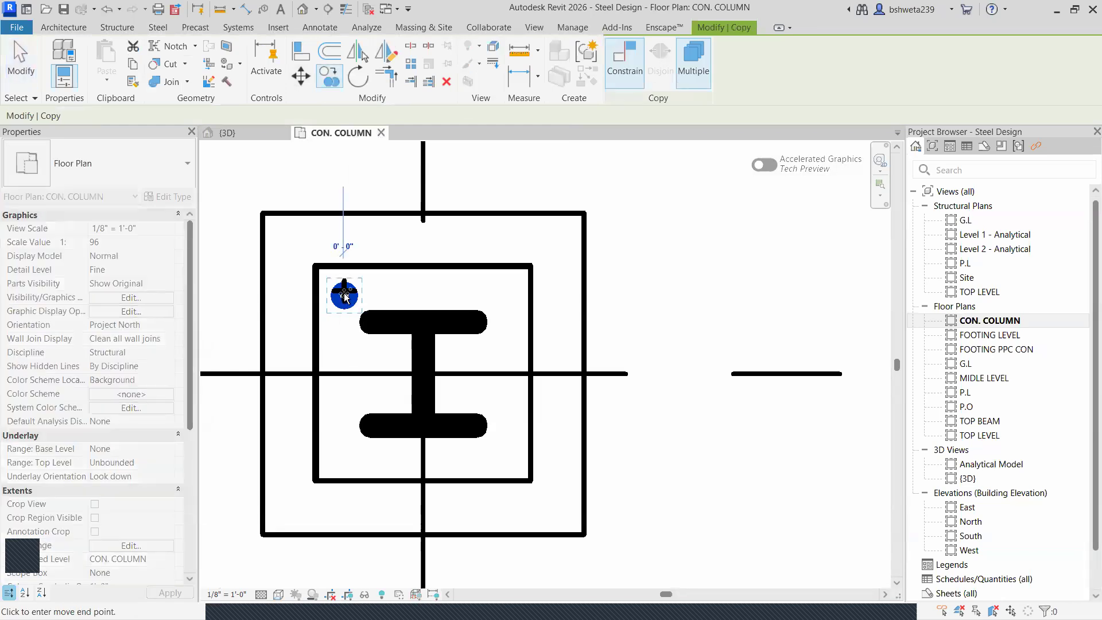
click(505, 296)
key(Escape)
key(Escape)
- Mirror both upper shear studs about a horizontal axis drawn through the middle of the plate
click(346, 298)
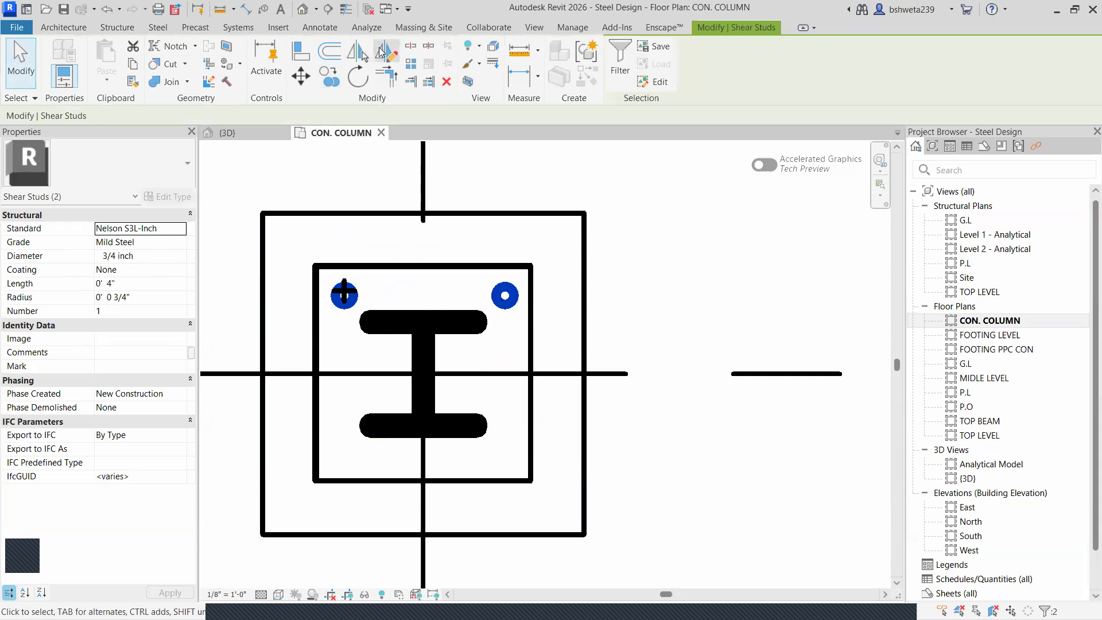
click(386, 51)
click(315, 376)
click(533, 374)
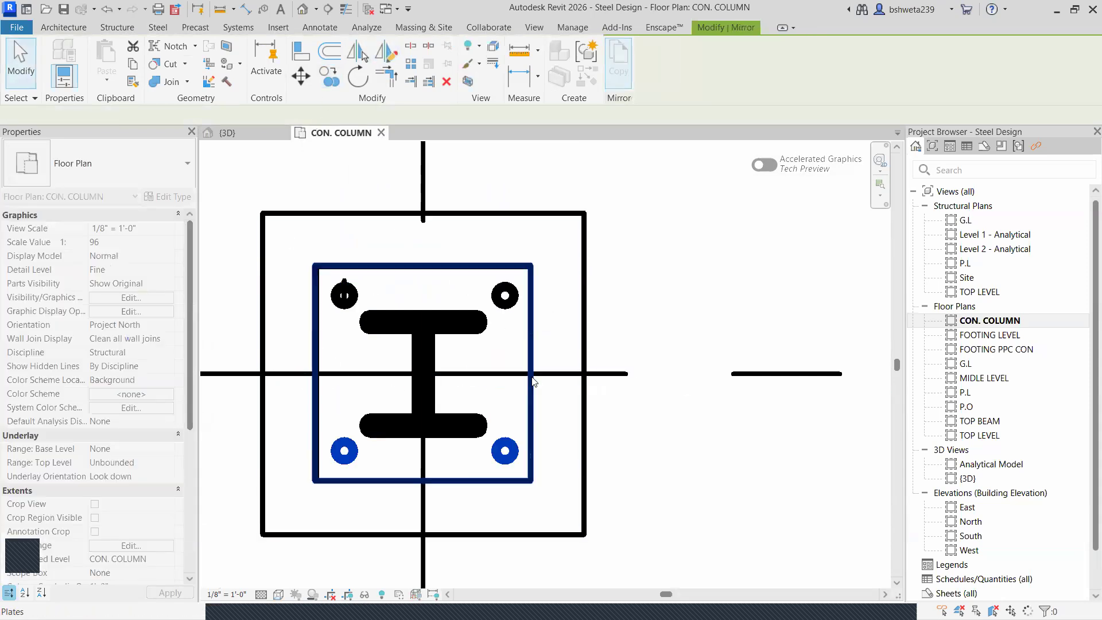
- Examine the base plate and its four corner shear studs around the steel column in the 3D view
key(Escape)
click(248, 134)
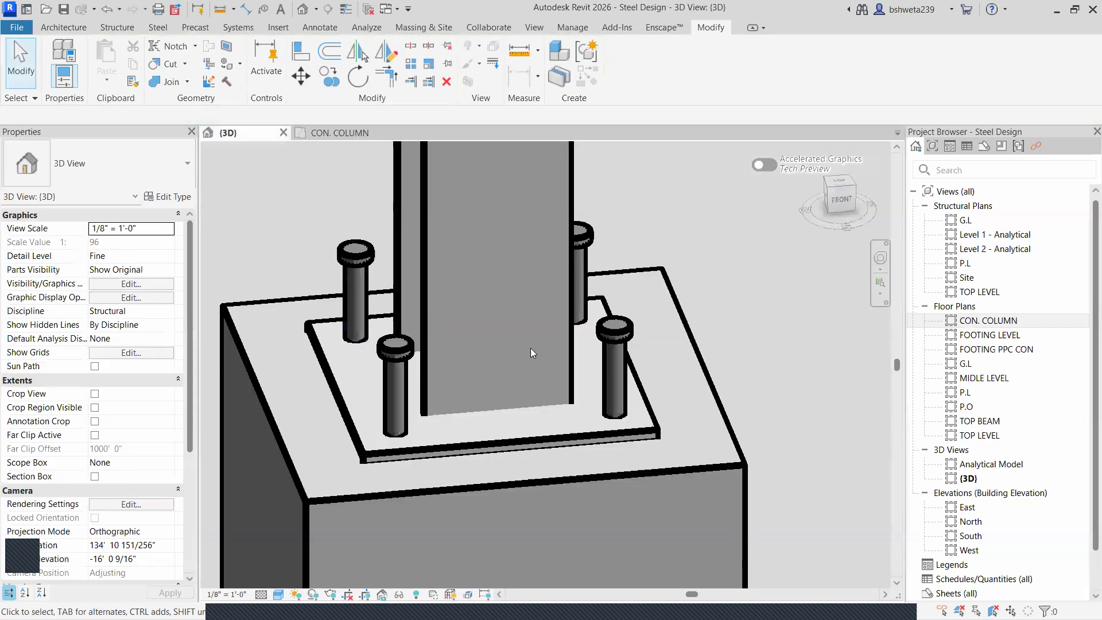
scroll(536, 357, down, 2)
click(598, 356)
key(Escape)
click(594, 344)
key(Escape)
shift+middle_drag(594, 344, 459, 368)
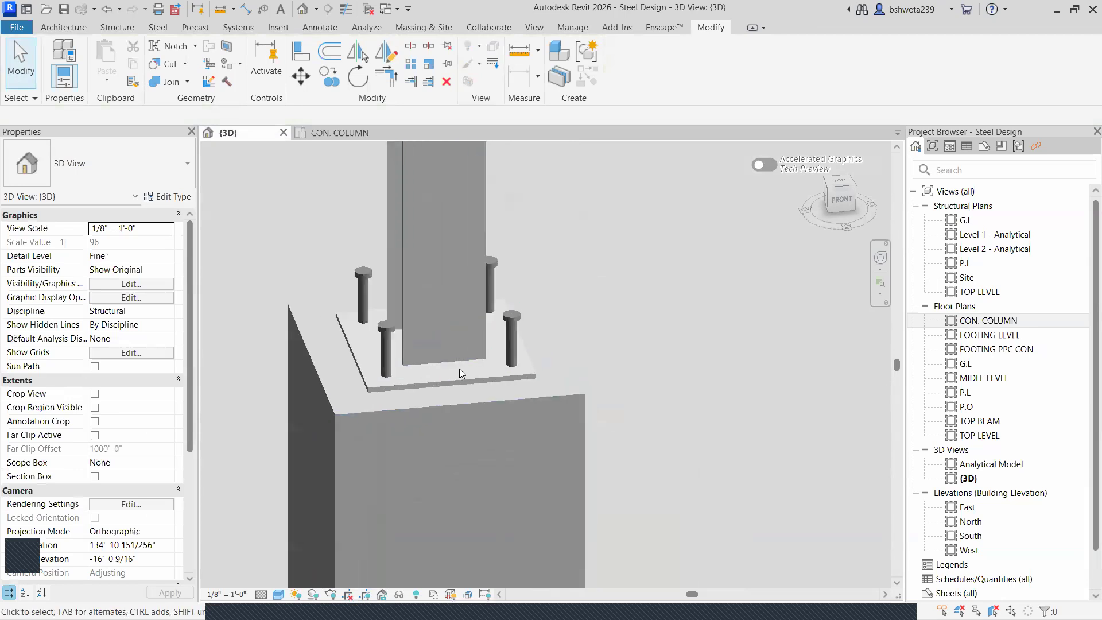
scroll(413, 353, up, 5)
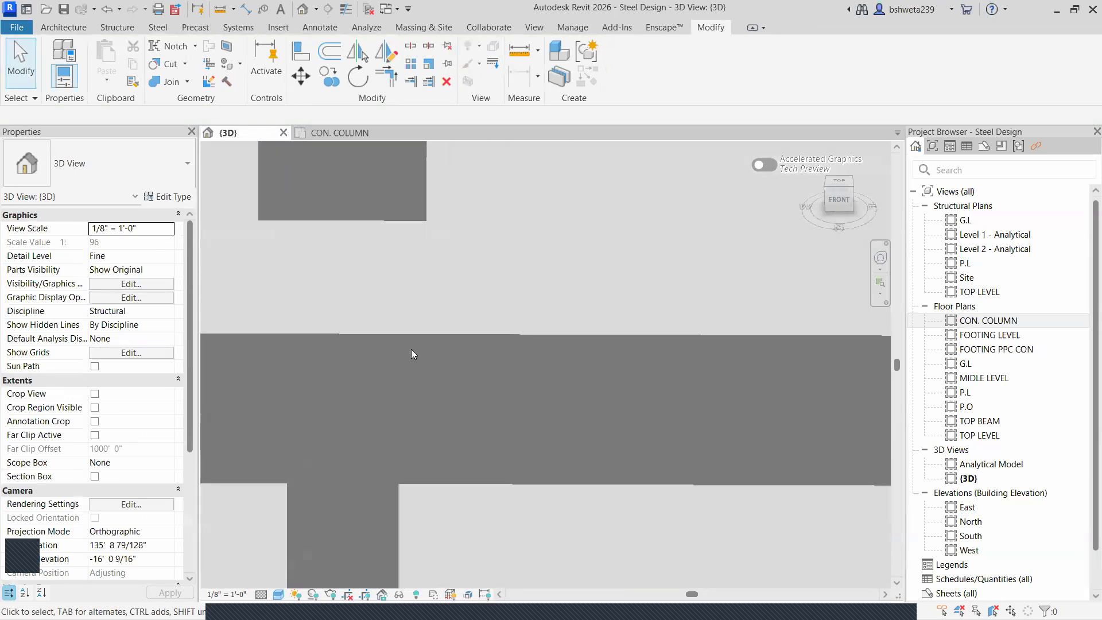
scroll(411, 349, down, 5)
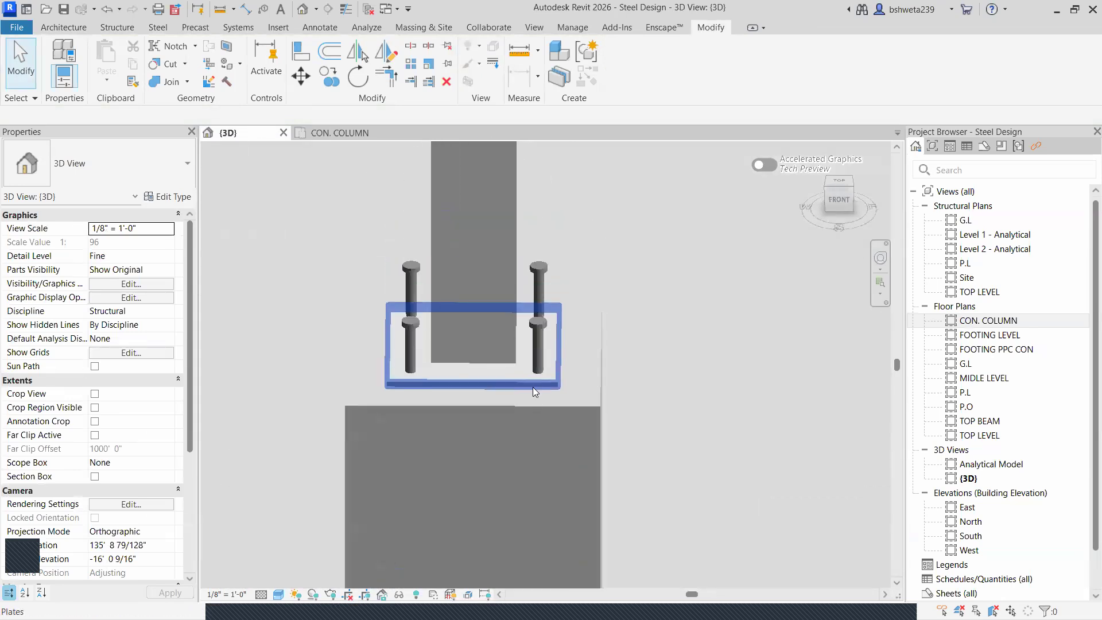
- Select the upper-right shear stud in the CON. COLUMN floor plan and open the choices of steel bolts, anchors, holes and shear studs
click(339, 133)
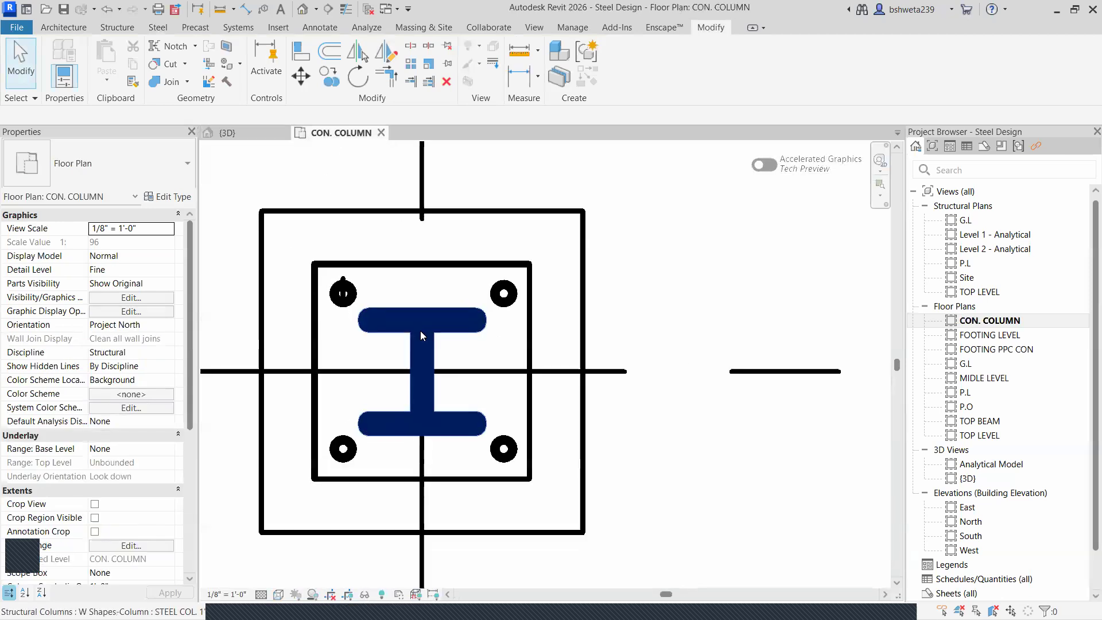
scroll(420, 331, up, 1)
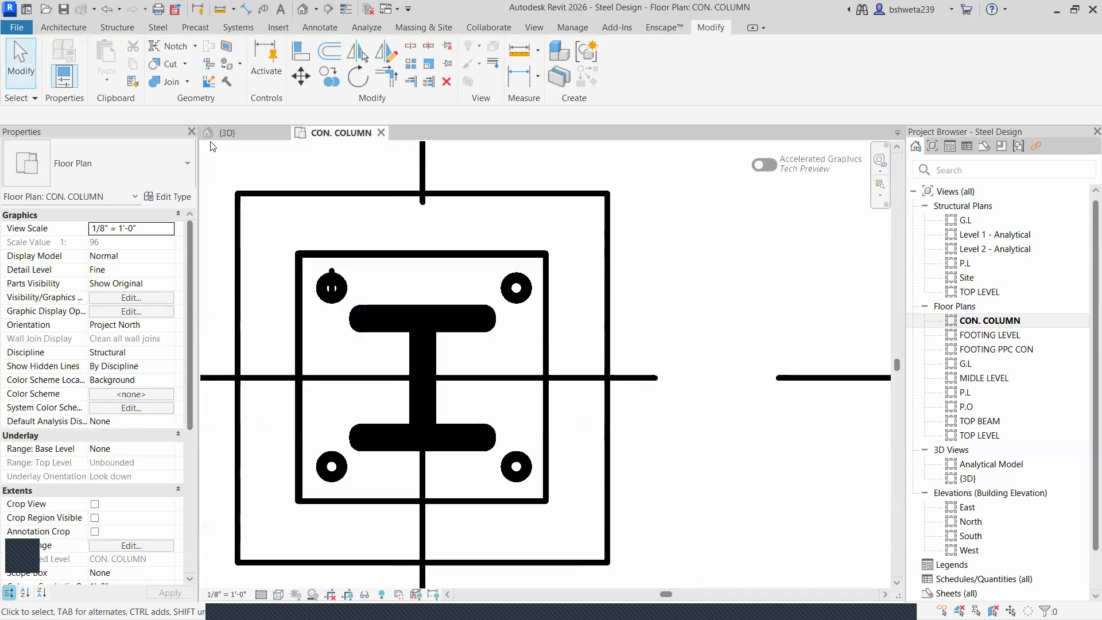
click(520, 293)
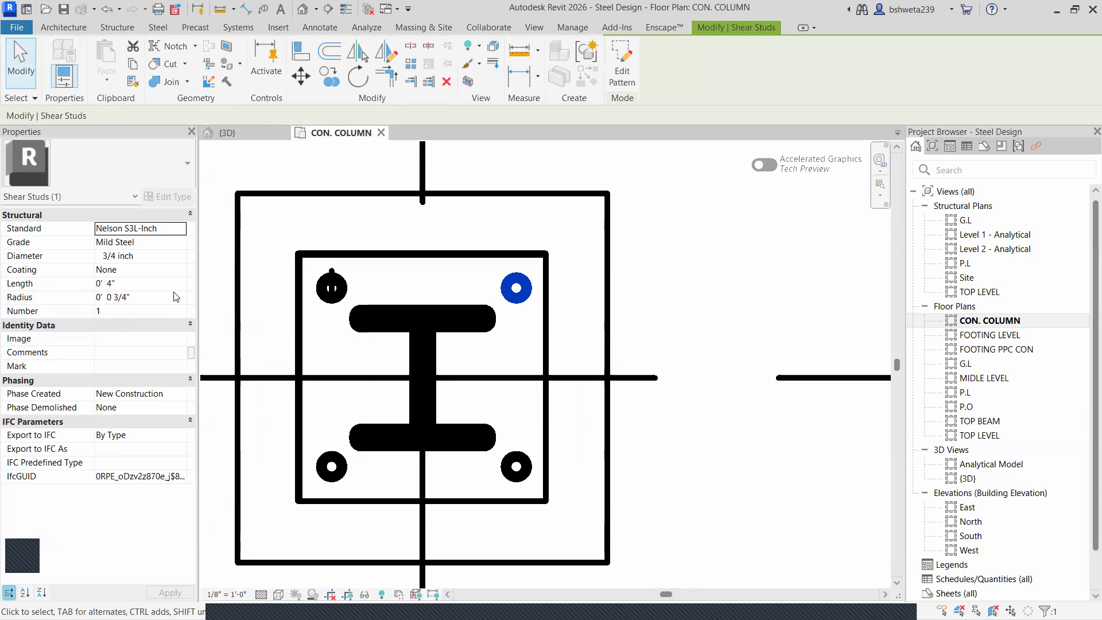
scroll(202, 405, up, 1)
click(117, 27)
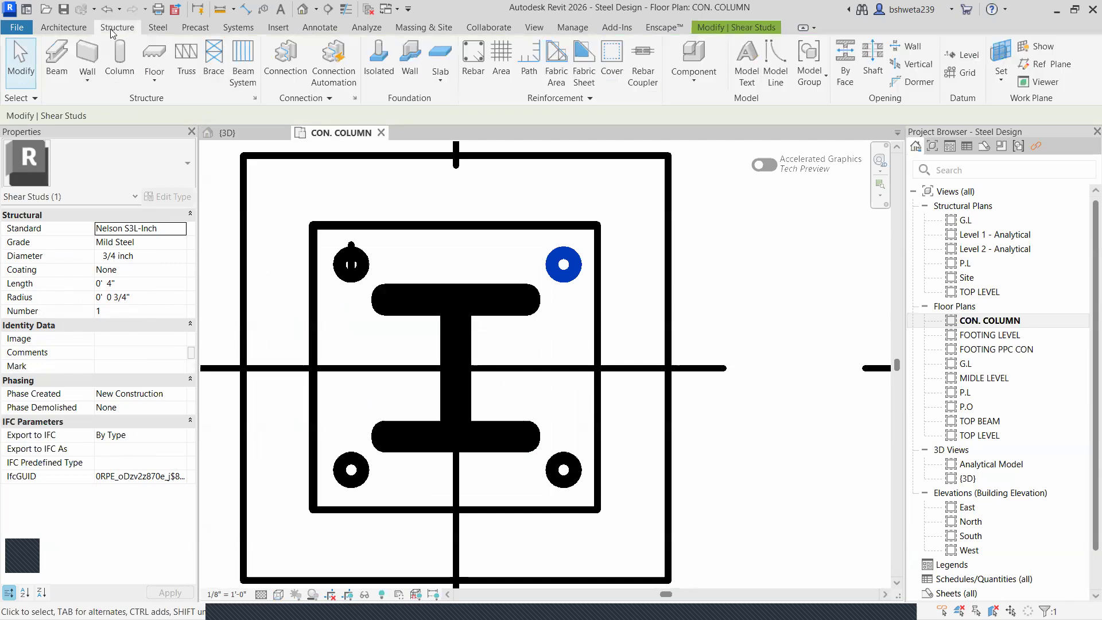
click(161, 31)
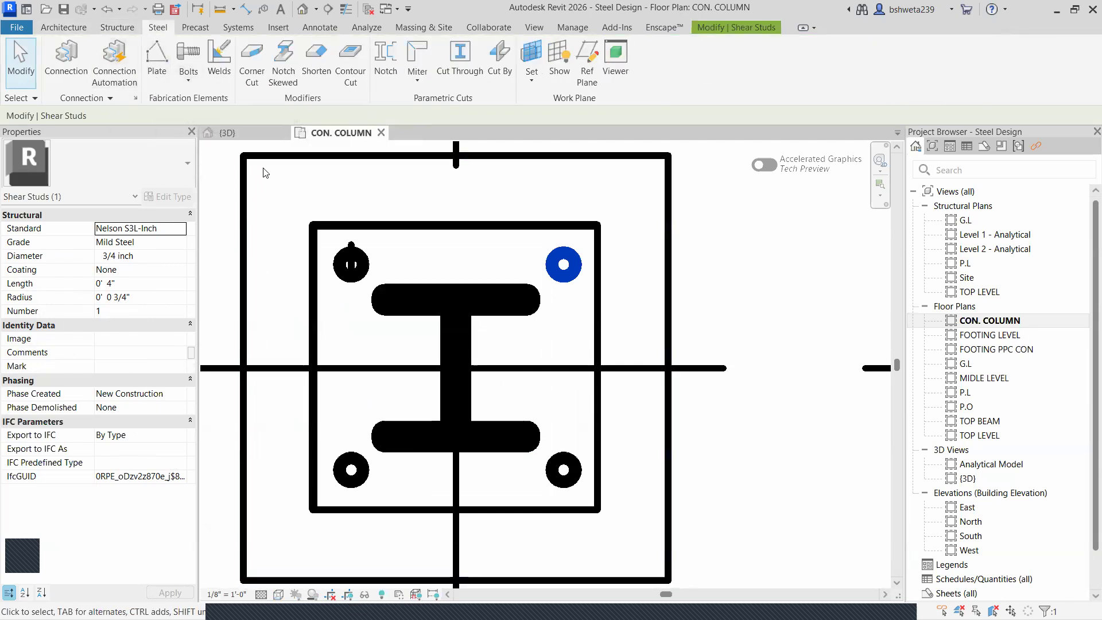
click(189, 80)
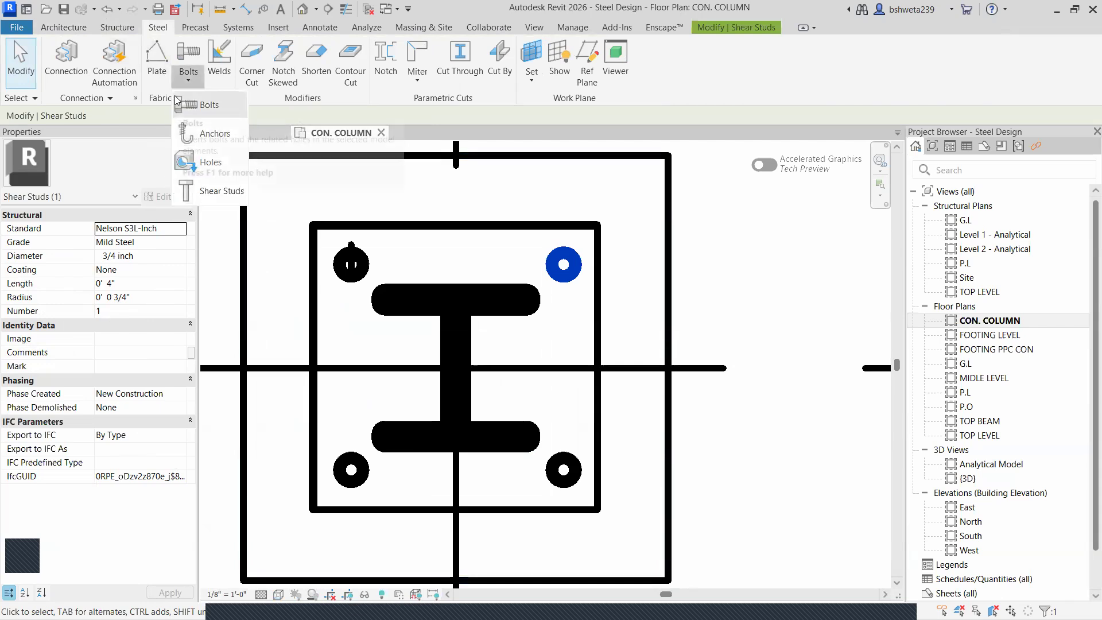